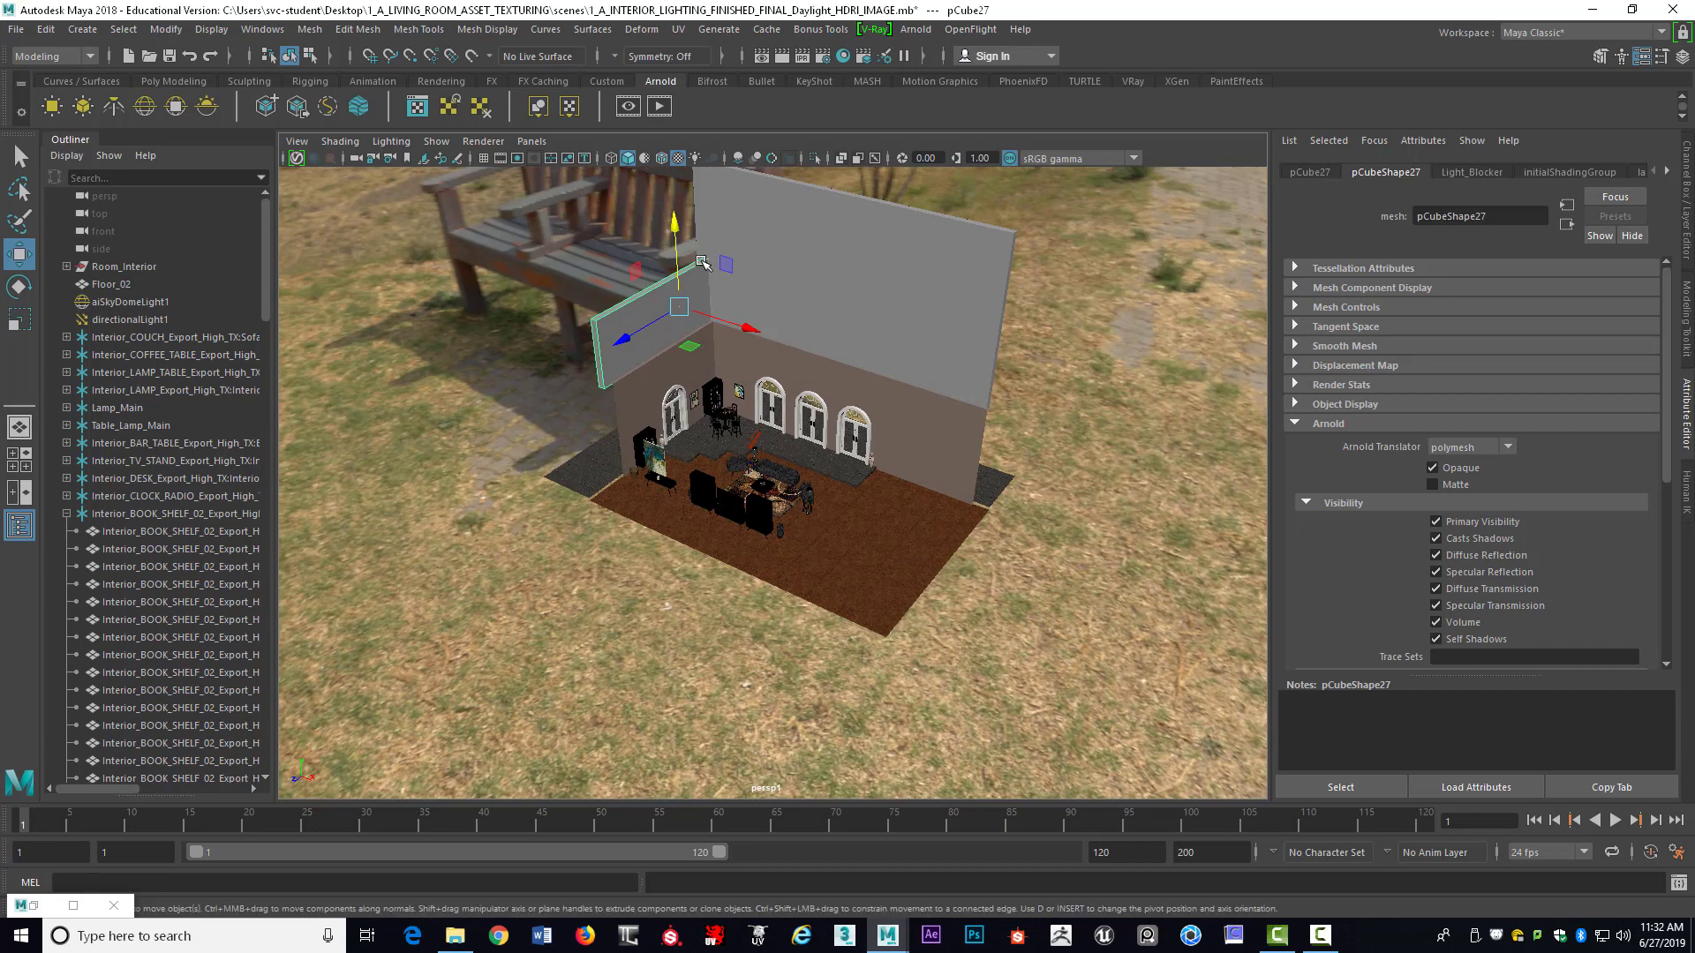
Raise the top vertices of the short light-blocker panel above the end wall to about the height of the adjacent tall panel
{"action": "key", "text": "e"}
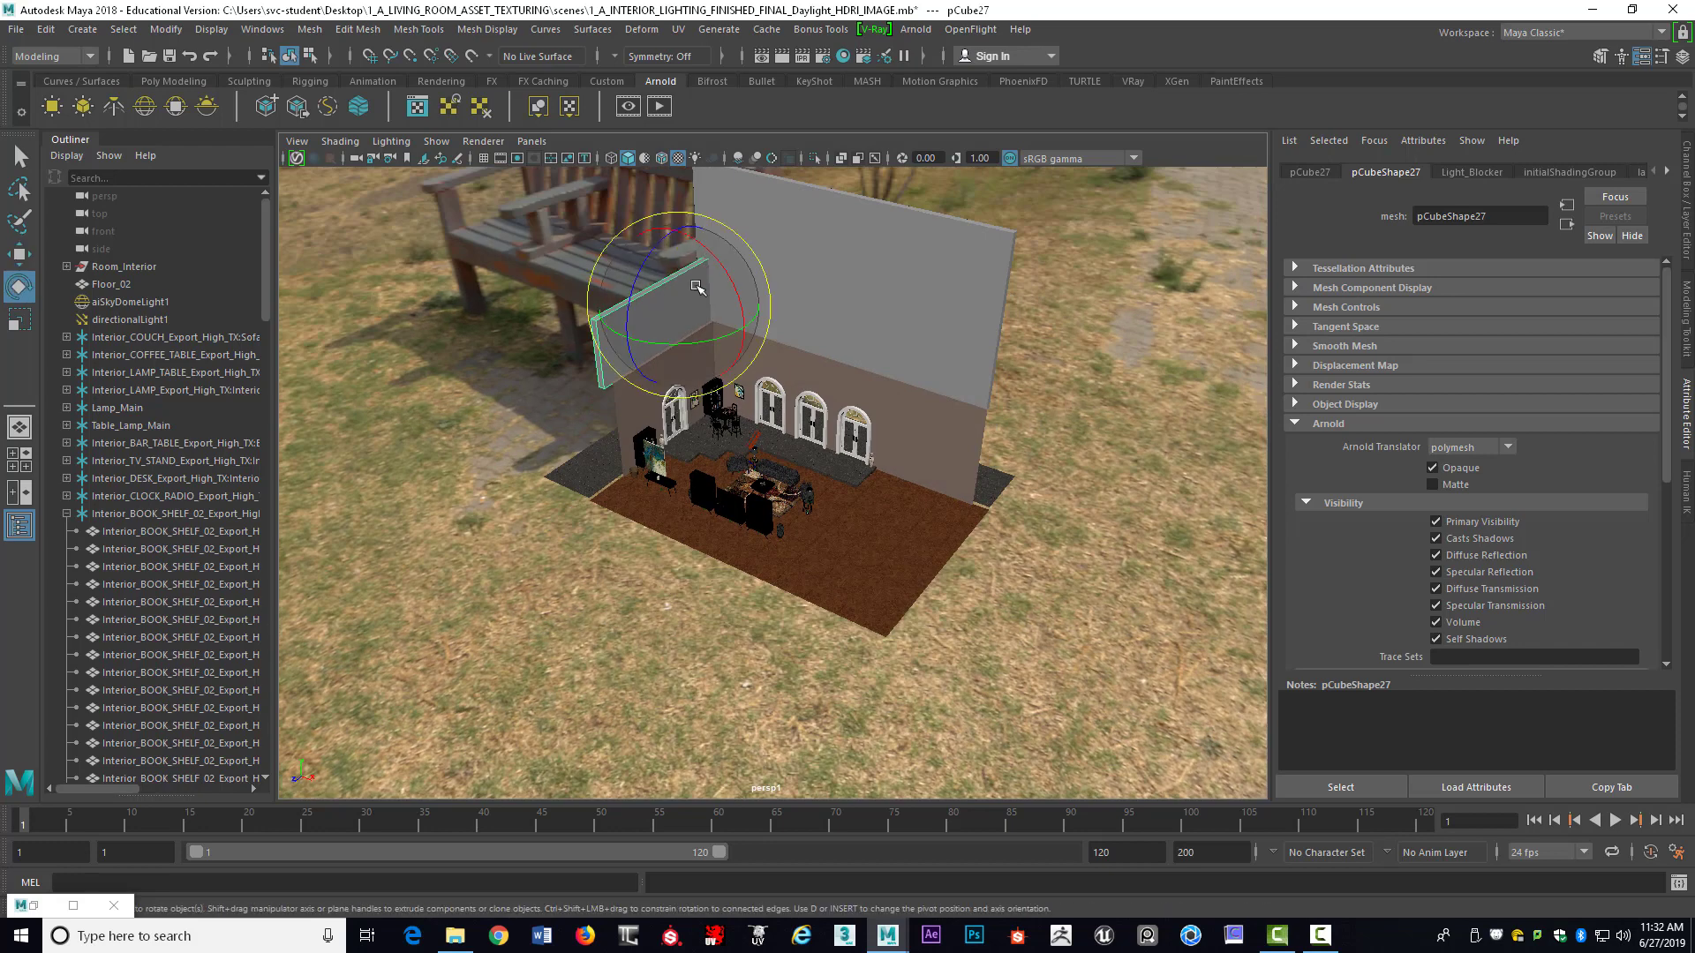
{"action": "right_click_drag", "start_coordinate": [697, 286], "coordinate": [618, 284]}
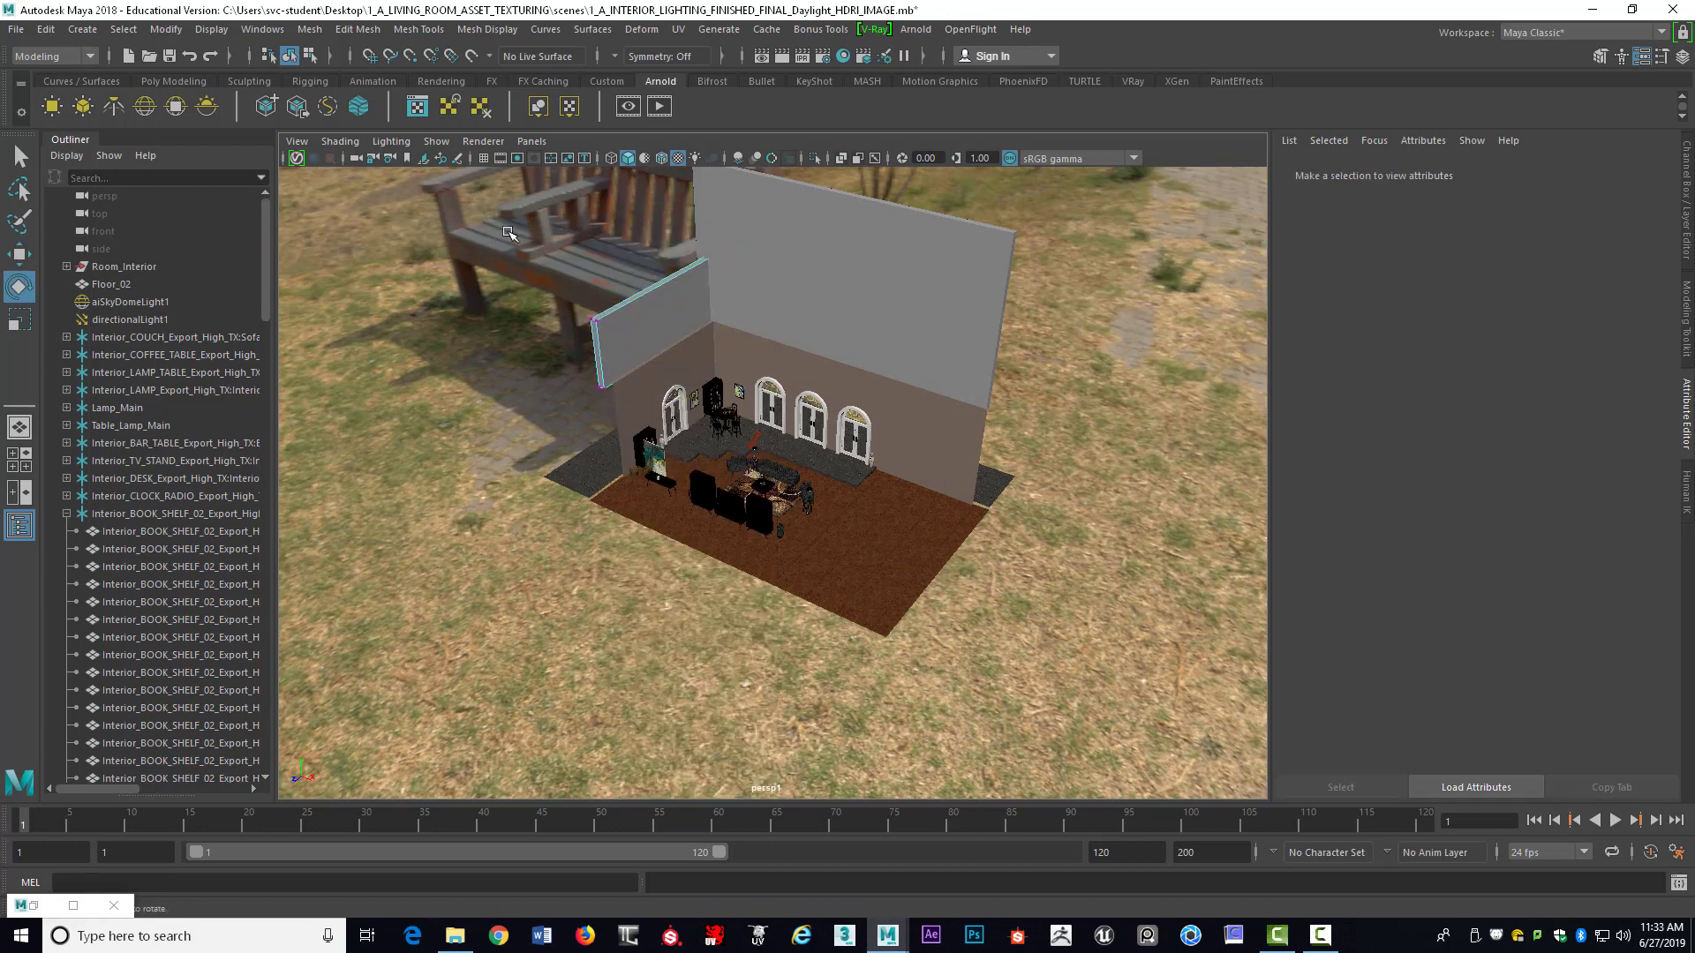
{"action": "left_click_drag", "start_coordinate": [474, 199], "coordinate": [834, 324]}
{"action": "left_click_drag", "start_coordinate": [996, 358], "coordinate": [728, 249], "text": "alt"}
{"action": "left_click_drag", "start_coordinate": [609, 220], "coordinate": [891, 313]}
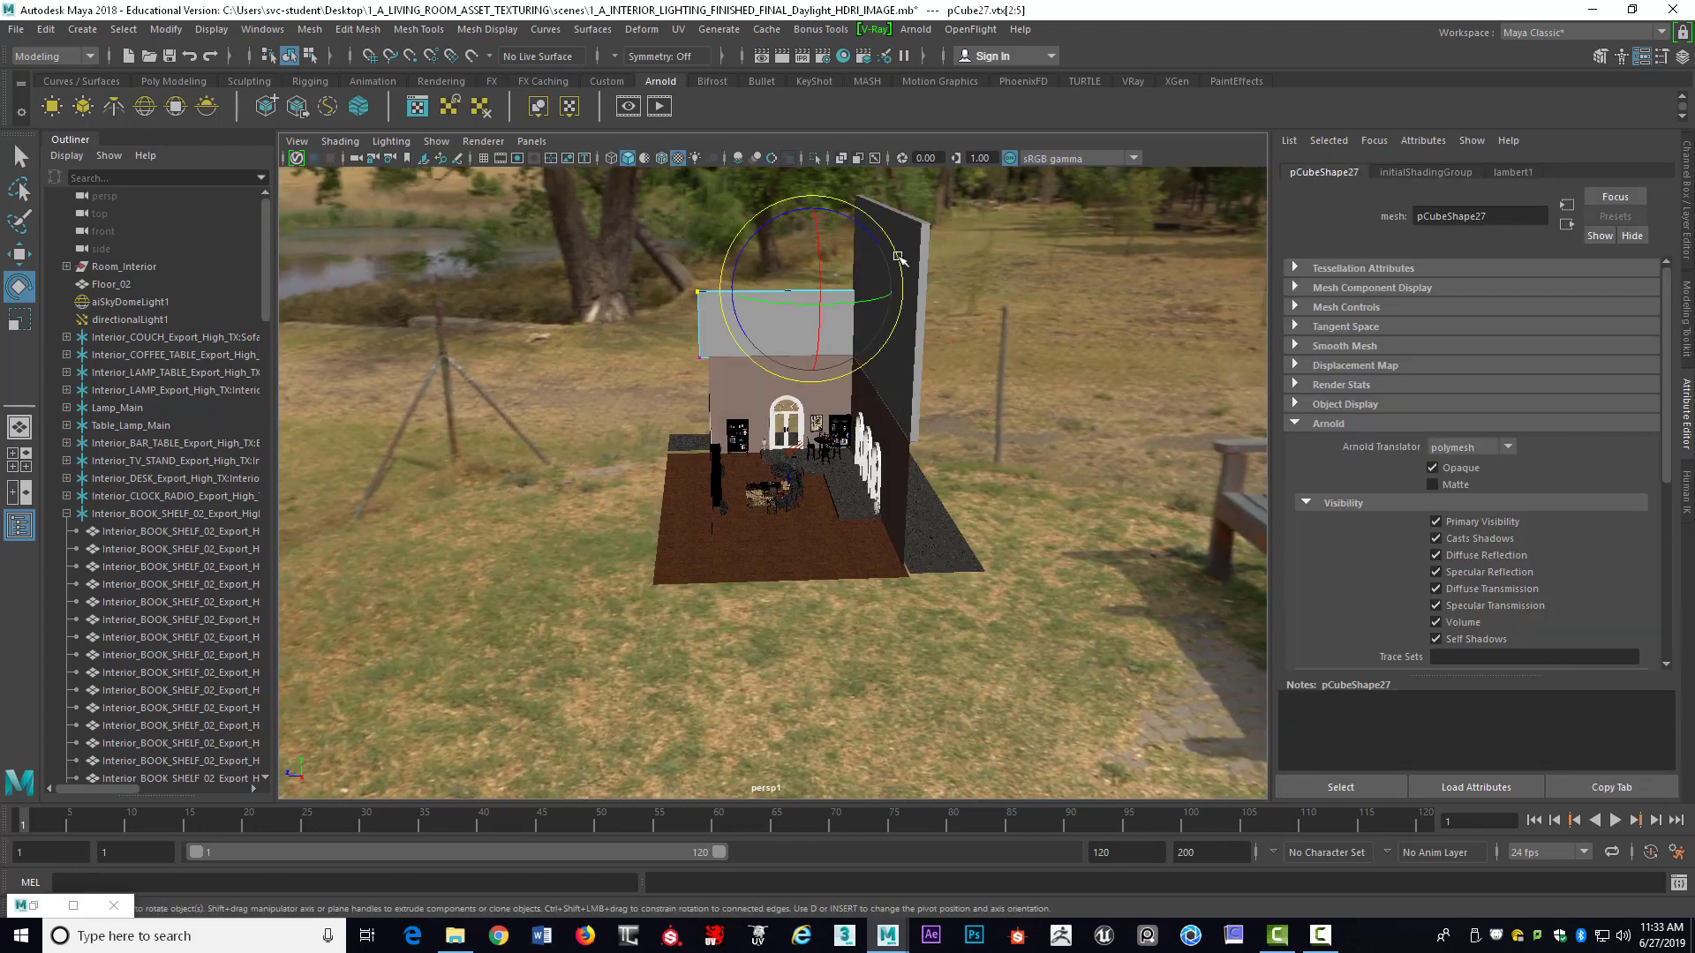
{"action": "key", "text": "w"}
{"action": "left_click_drag", "start_coordinate": [814, 214], "coordinate": [821, 126]}
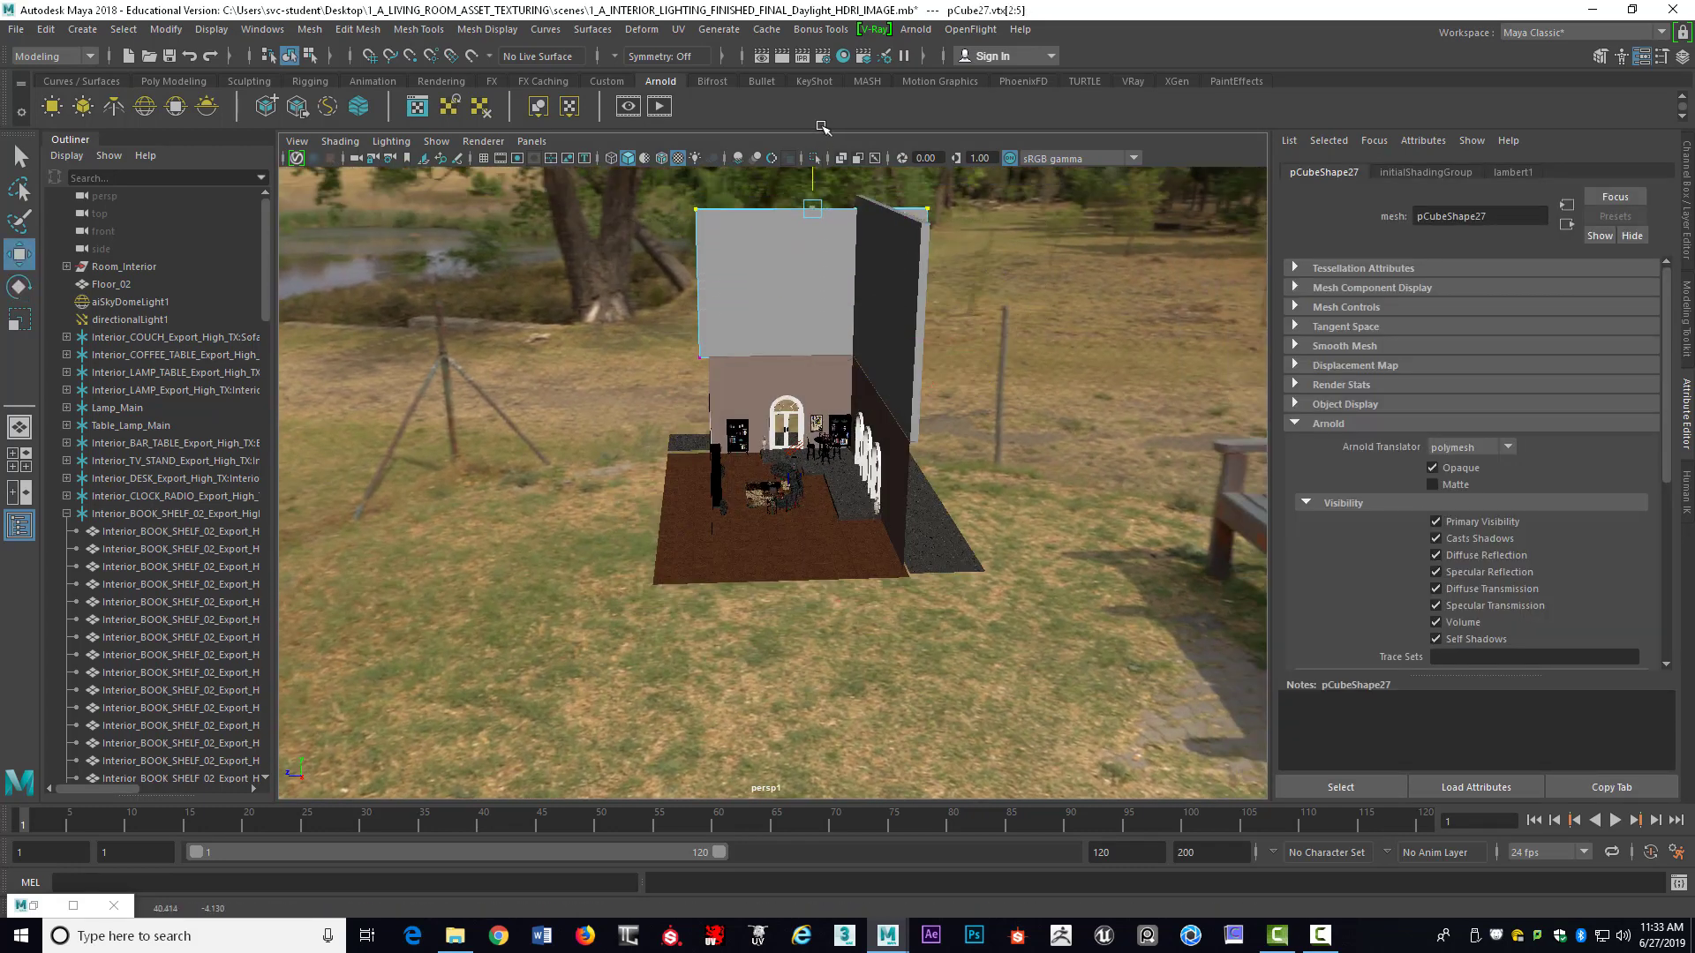
{"action": "left_click_drag", "start_coordinate": [1095, 371], "coordinate": [847, 369], "text": "alt"}
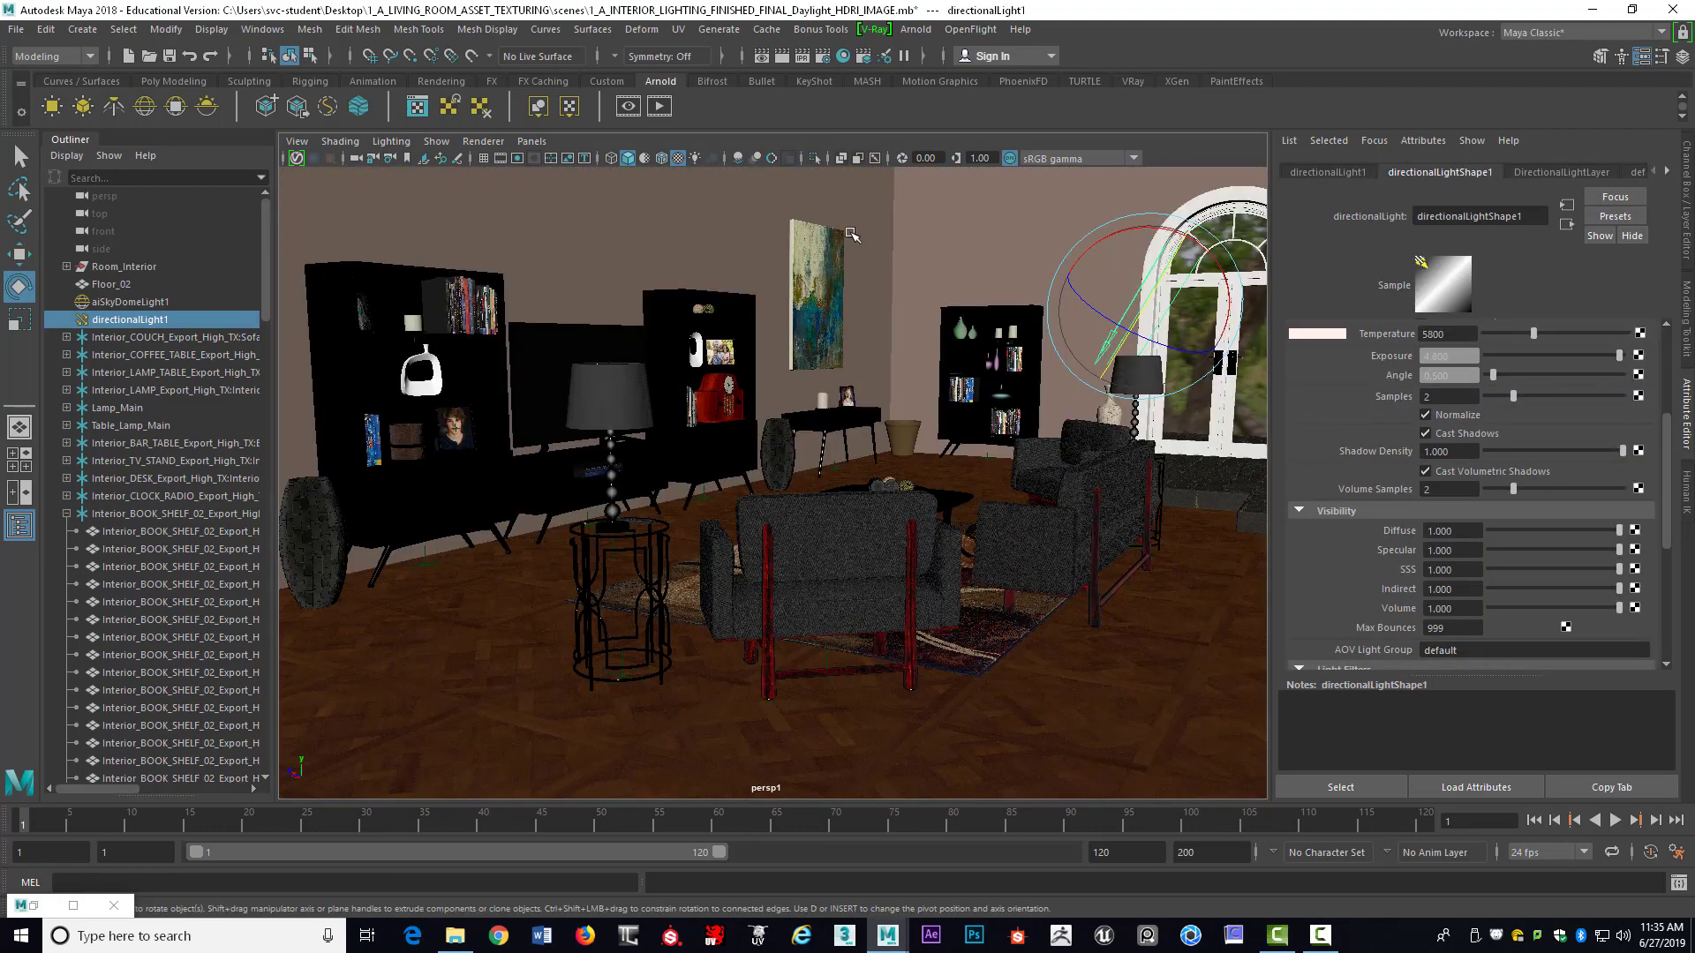
Review the Arnold sampling and ray depth values in the render settings, and minimize the settings window
{"action": "left_click", "coordinate": [825, 54]}
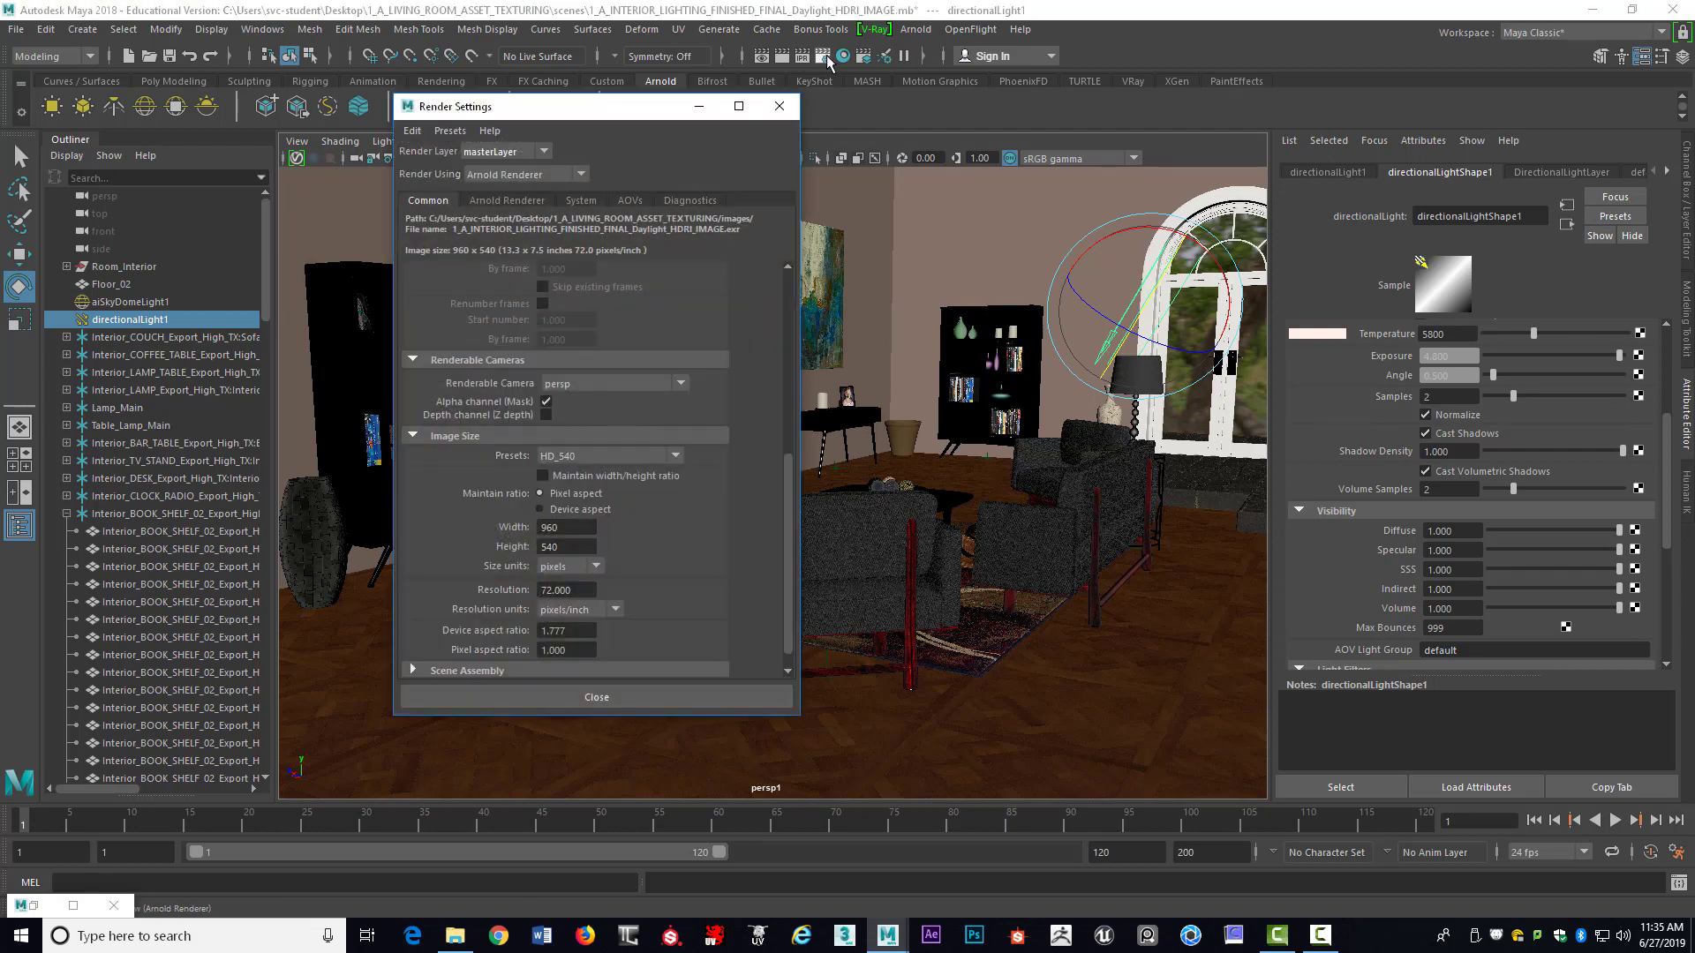
{"action": "left_click", "coordinate": [527, 201]}
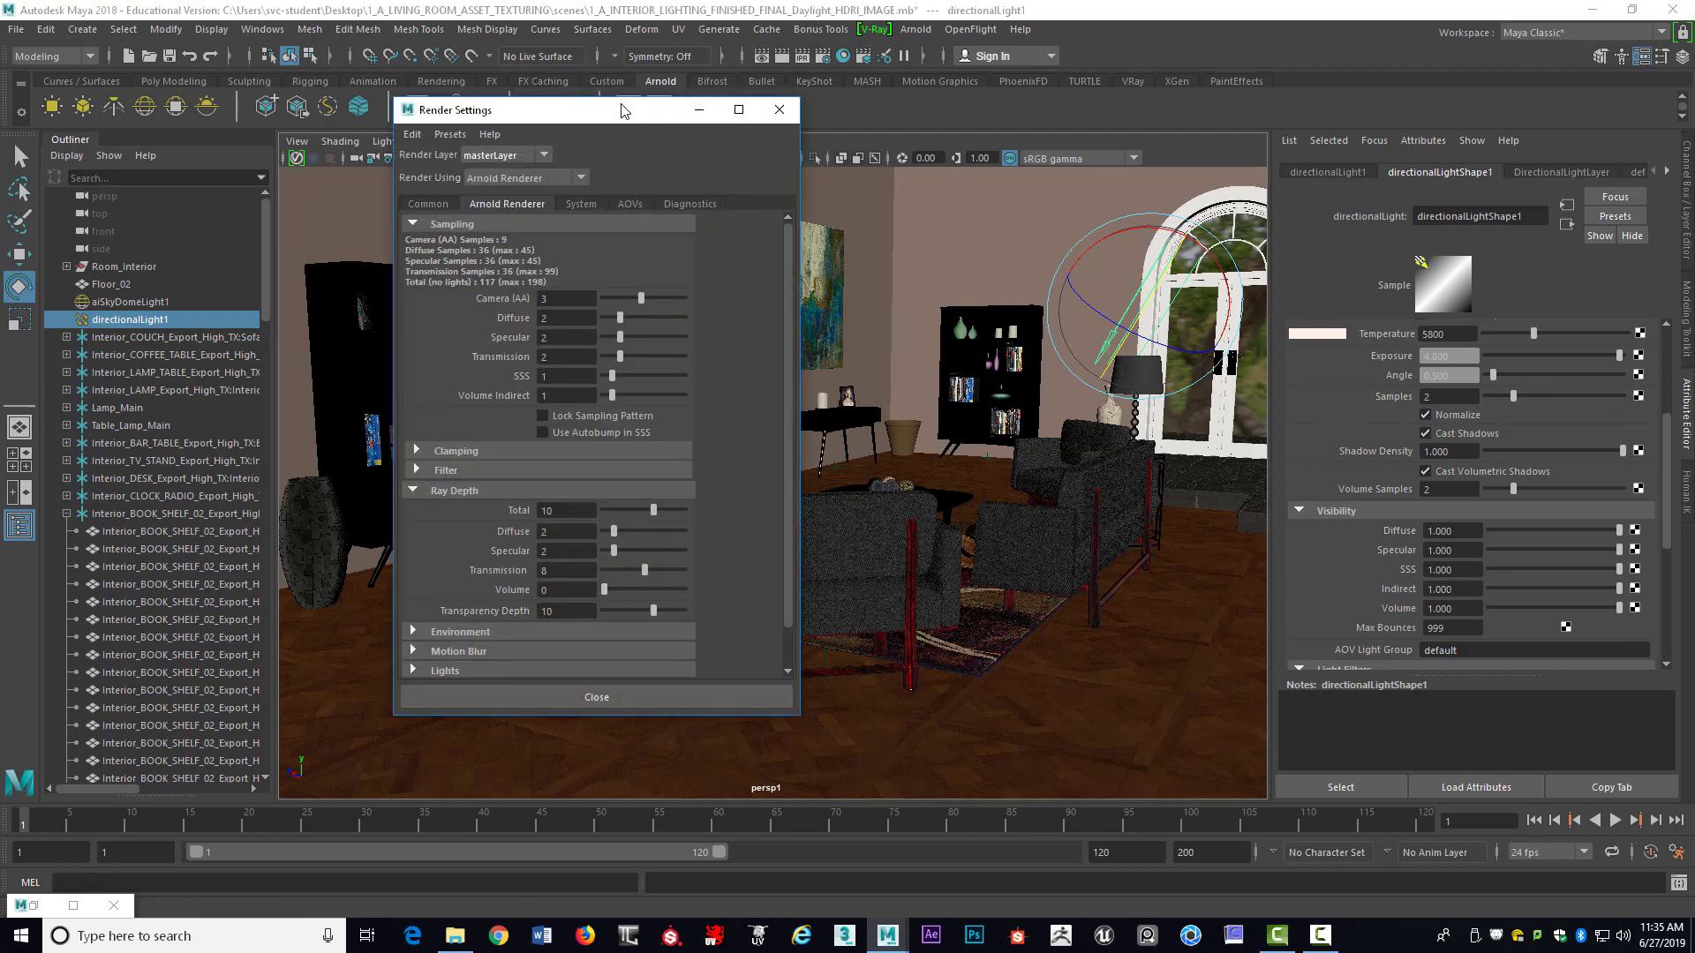
{"action": "left_click_drag", "start_coordinate": [624, 105], "coordinate": [820, 58]}
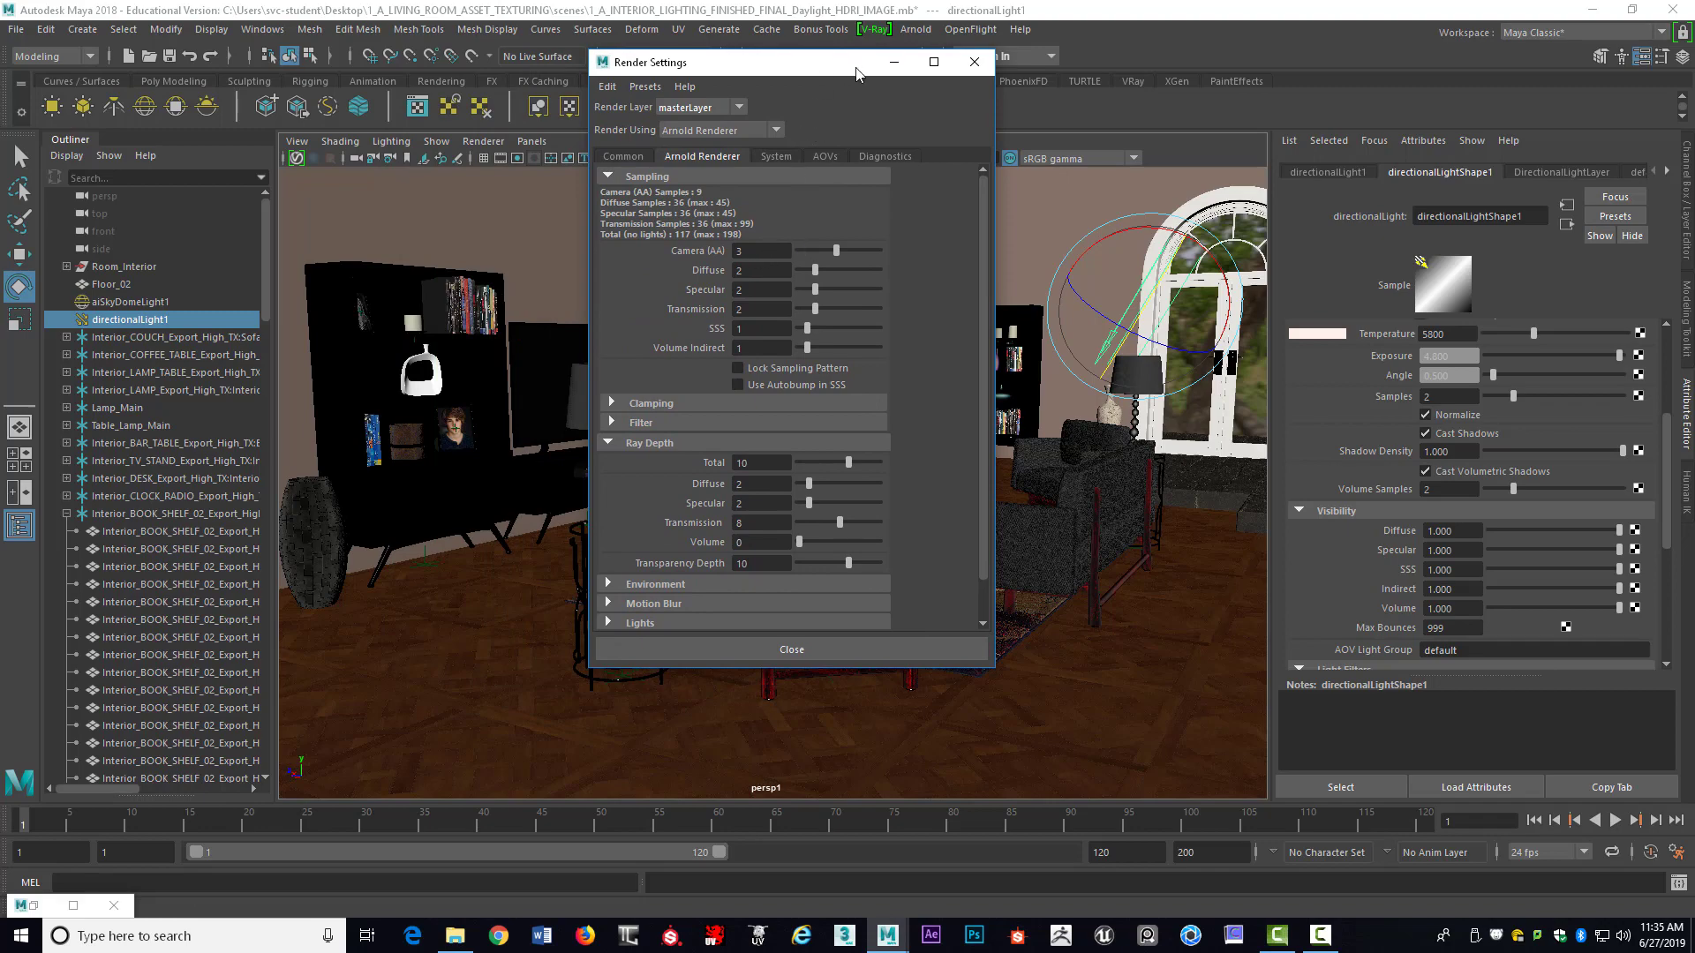
{"action": "left_click", "coordinate": [893, 62]}
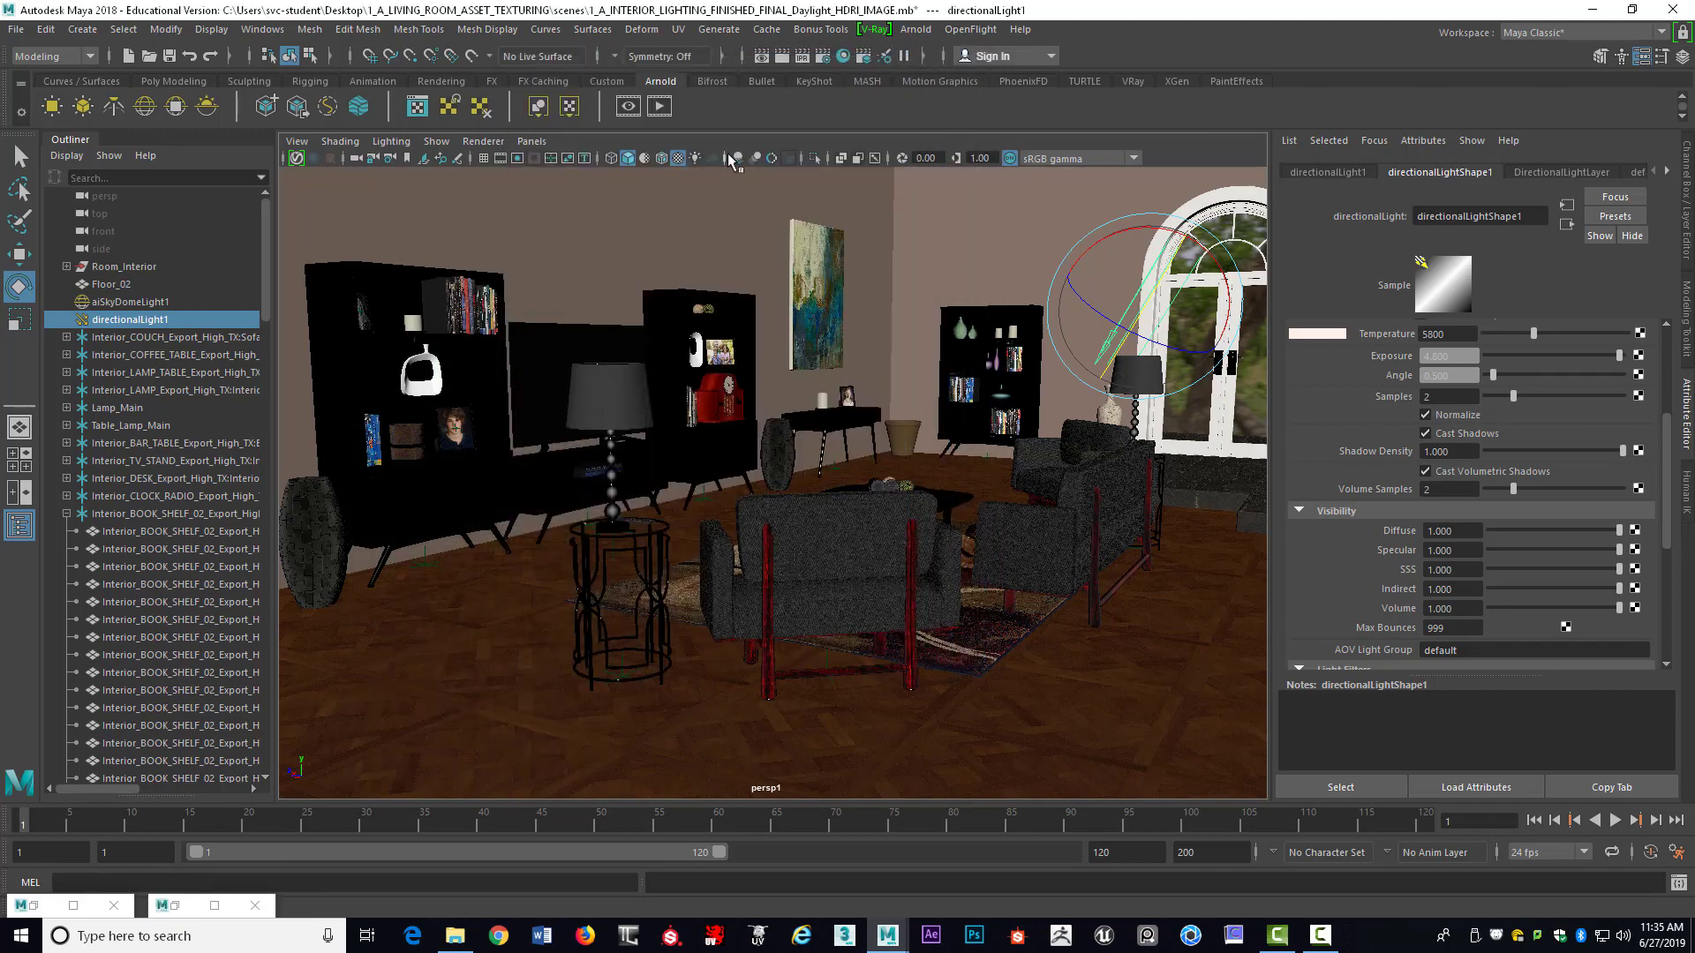
Start an Arnold RenderView preview of the living room and keep the directional light accessible beside it
{"action": "left_click_drag", "start_coordinate": [906, 377], "coordinate": [750, 353], "text": "alt"}
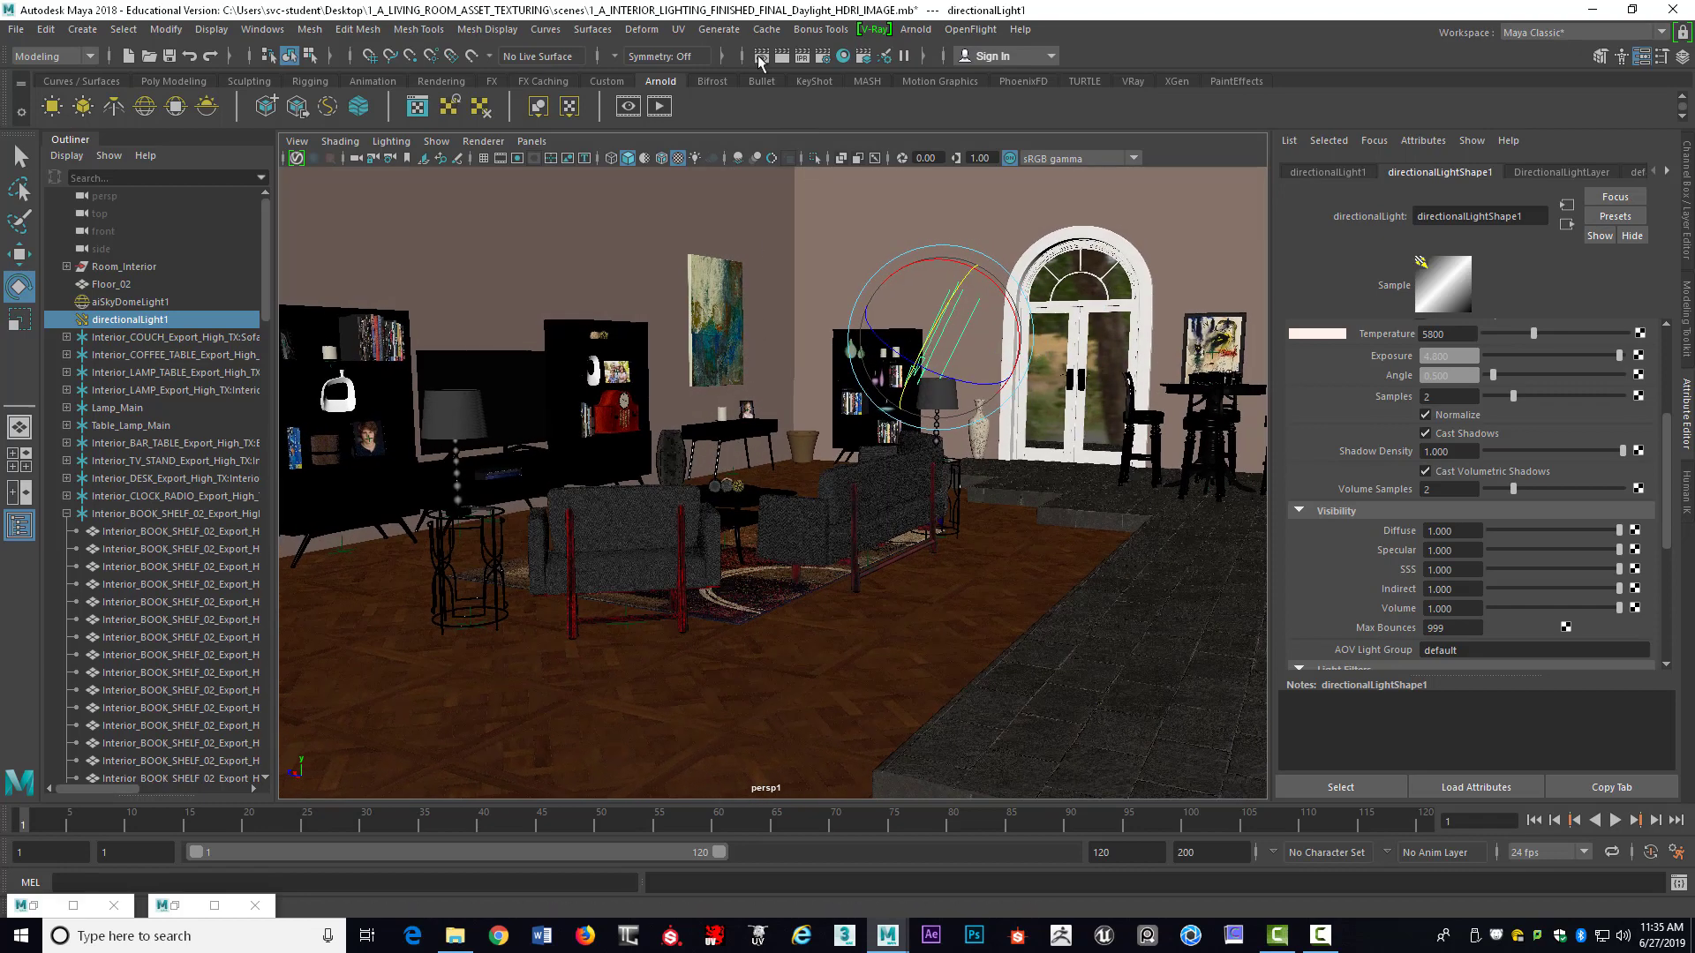
{"action": "left_click", "coordinate": [912, 29]}
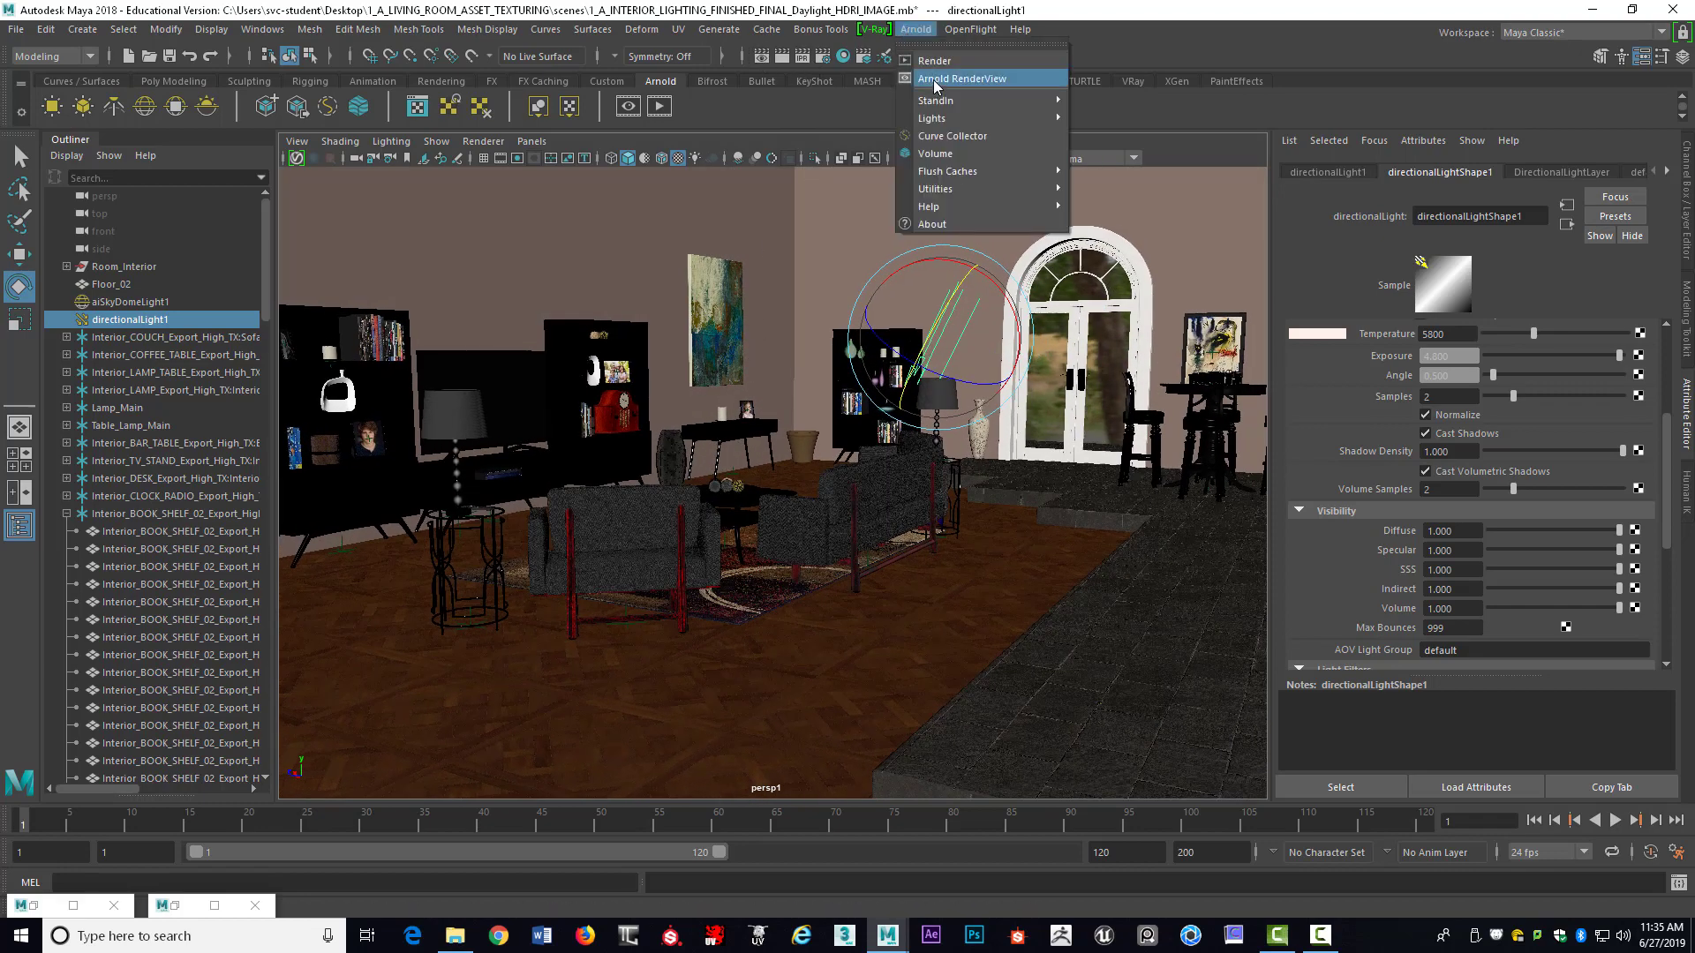
{"action": "left_click", "coordinate": [936, 80]}
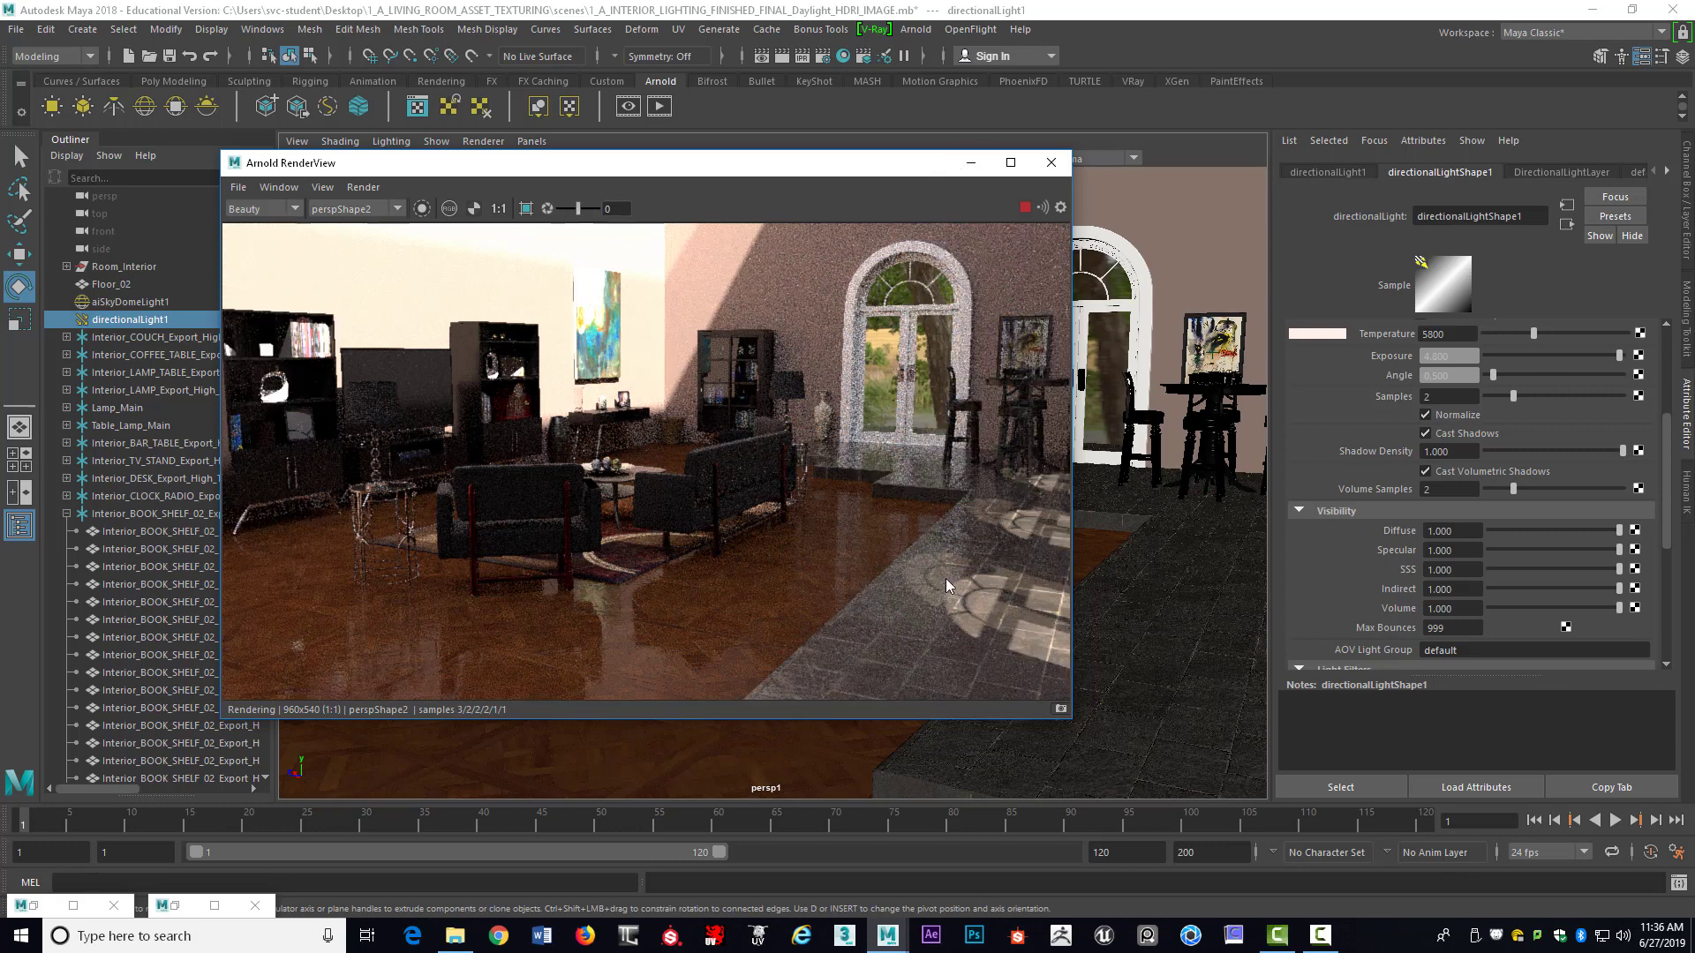
{"action": "left_click_drag", "start_coordinate": [799, 170], "coordinate": [611, 154]}
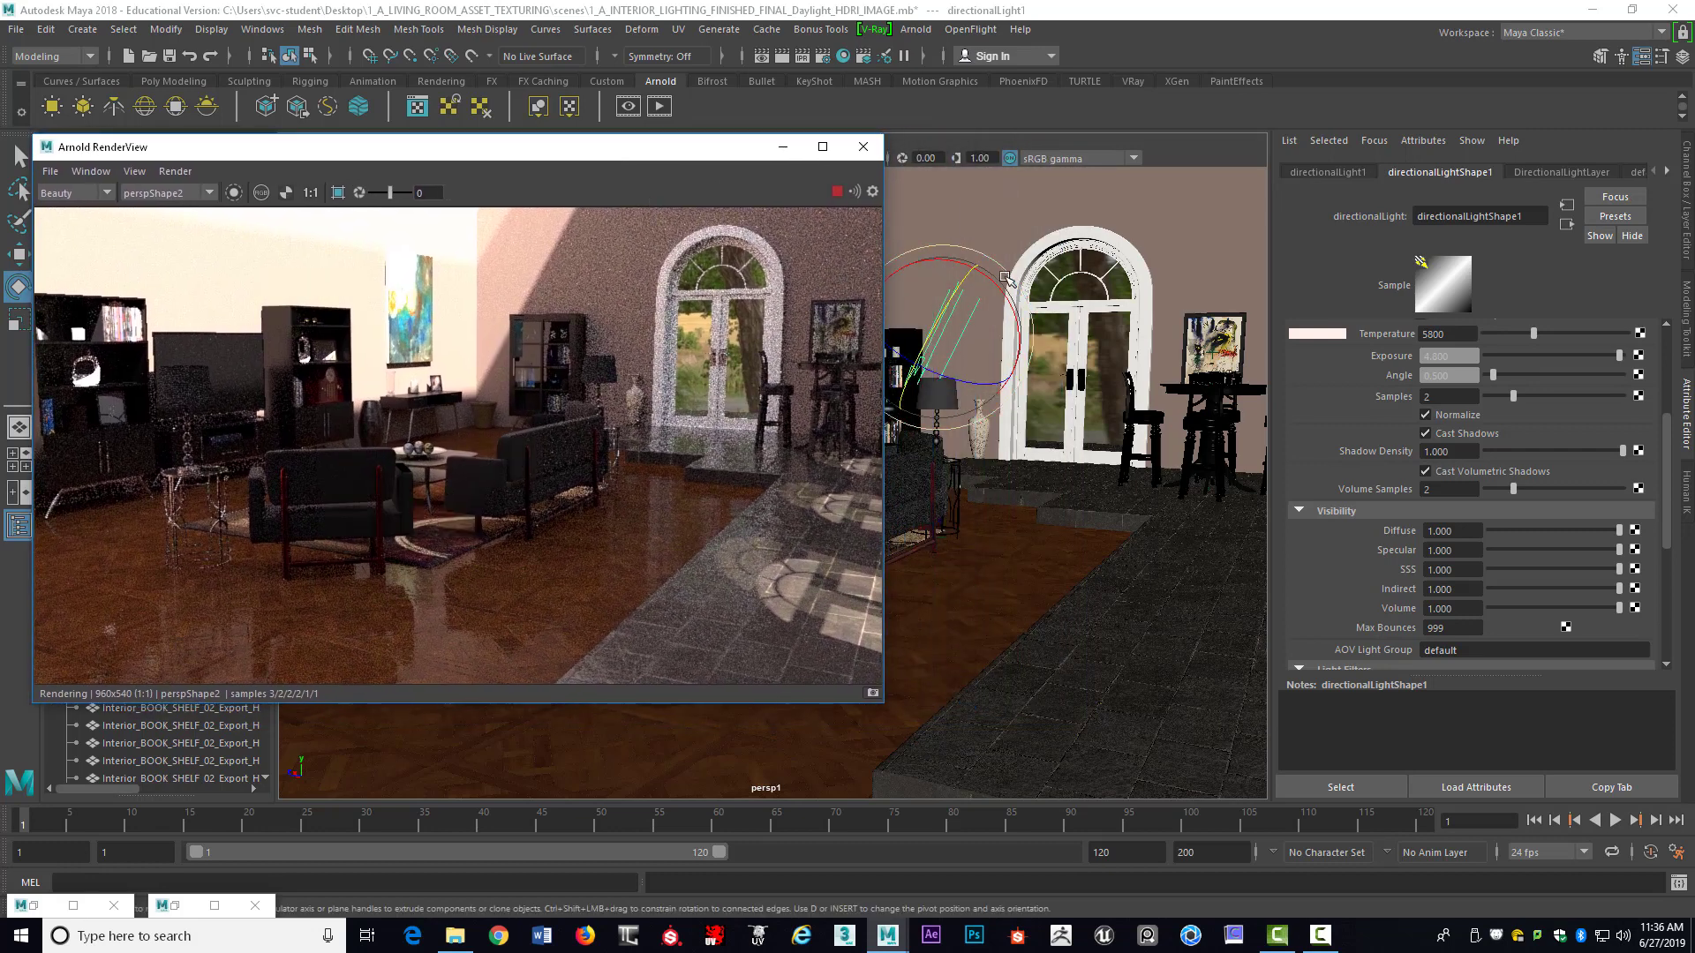
Rotate the directional light in small increments so sunlight covers less of the far wall, and close the render preview
{"action": "left_click_drag", "start_coordinate": [1002, 291], "coordinate": [1003, 294]}
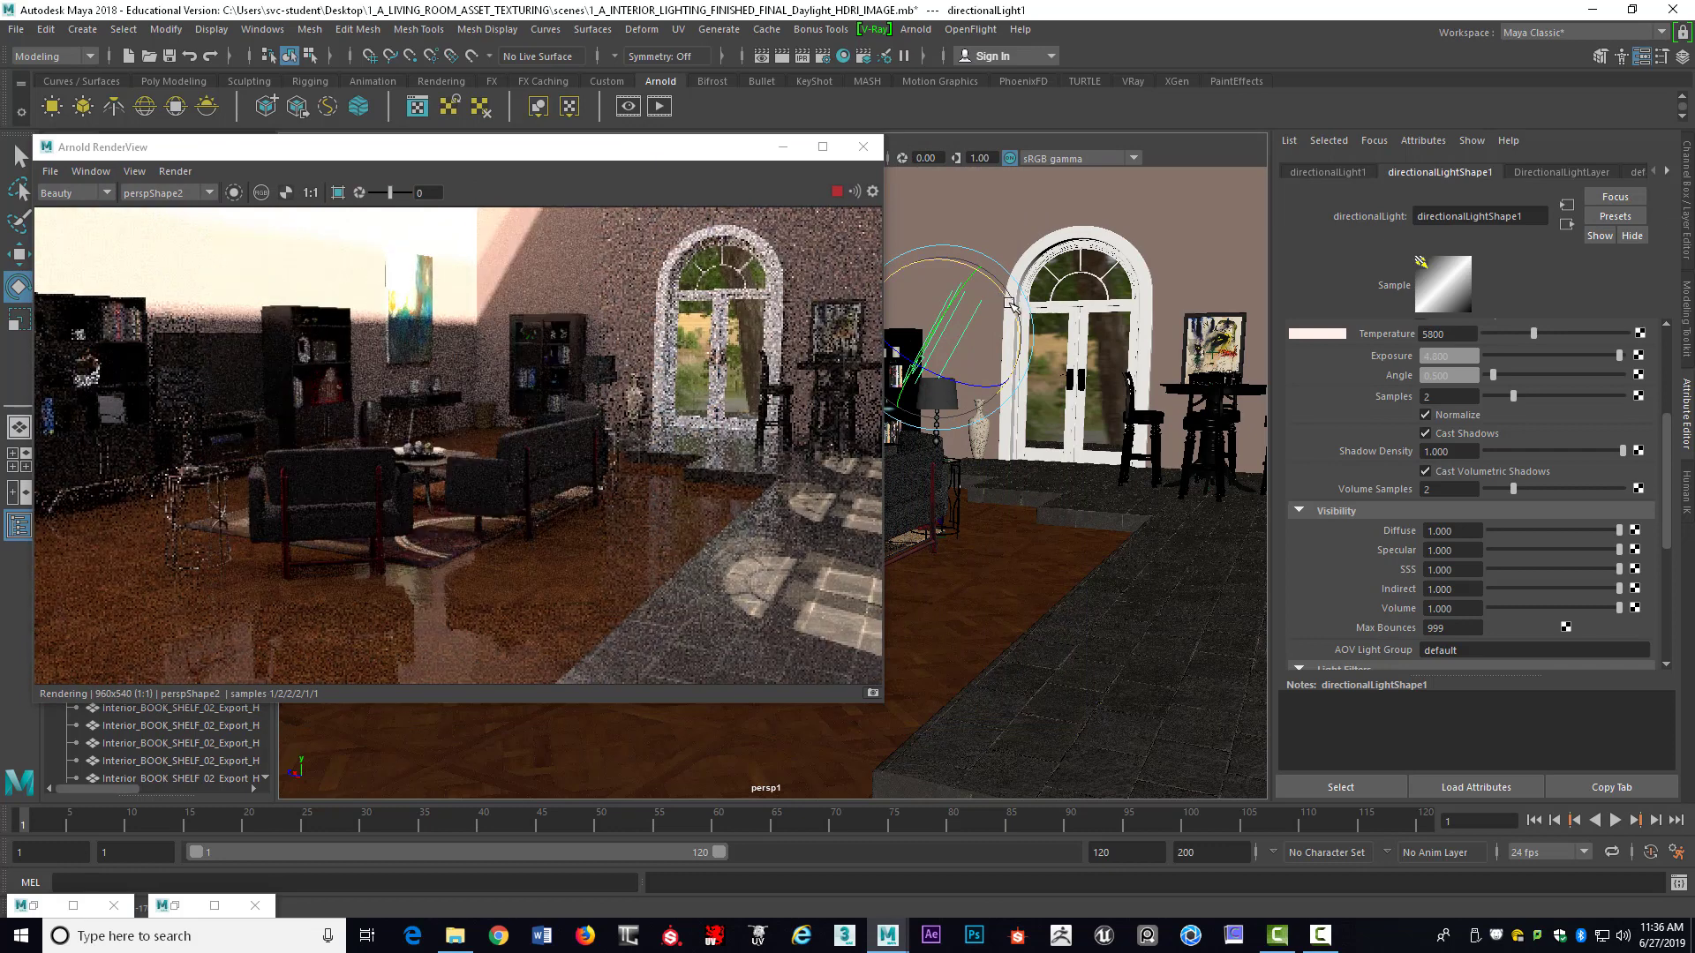
{"action": "left_click_drag", "start_coordinate": [1011, 306], "coordinate": [1015, 311]}
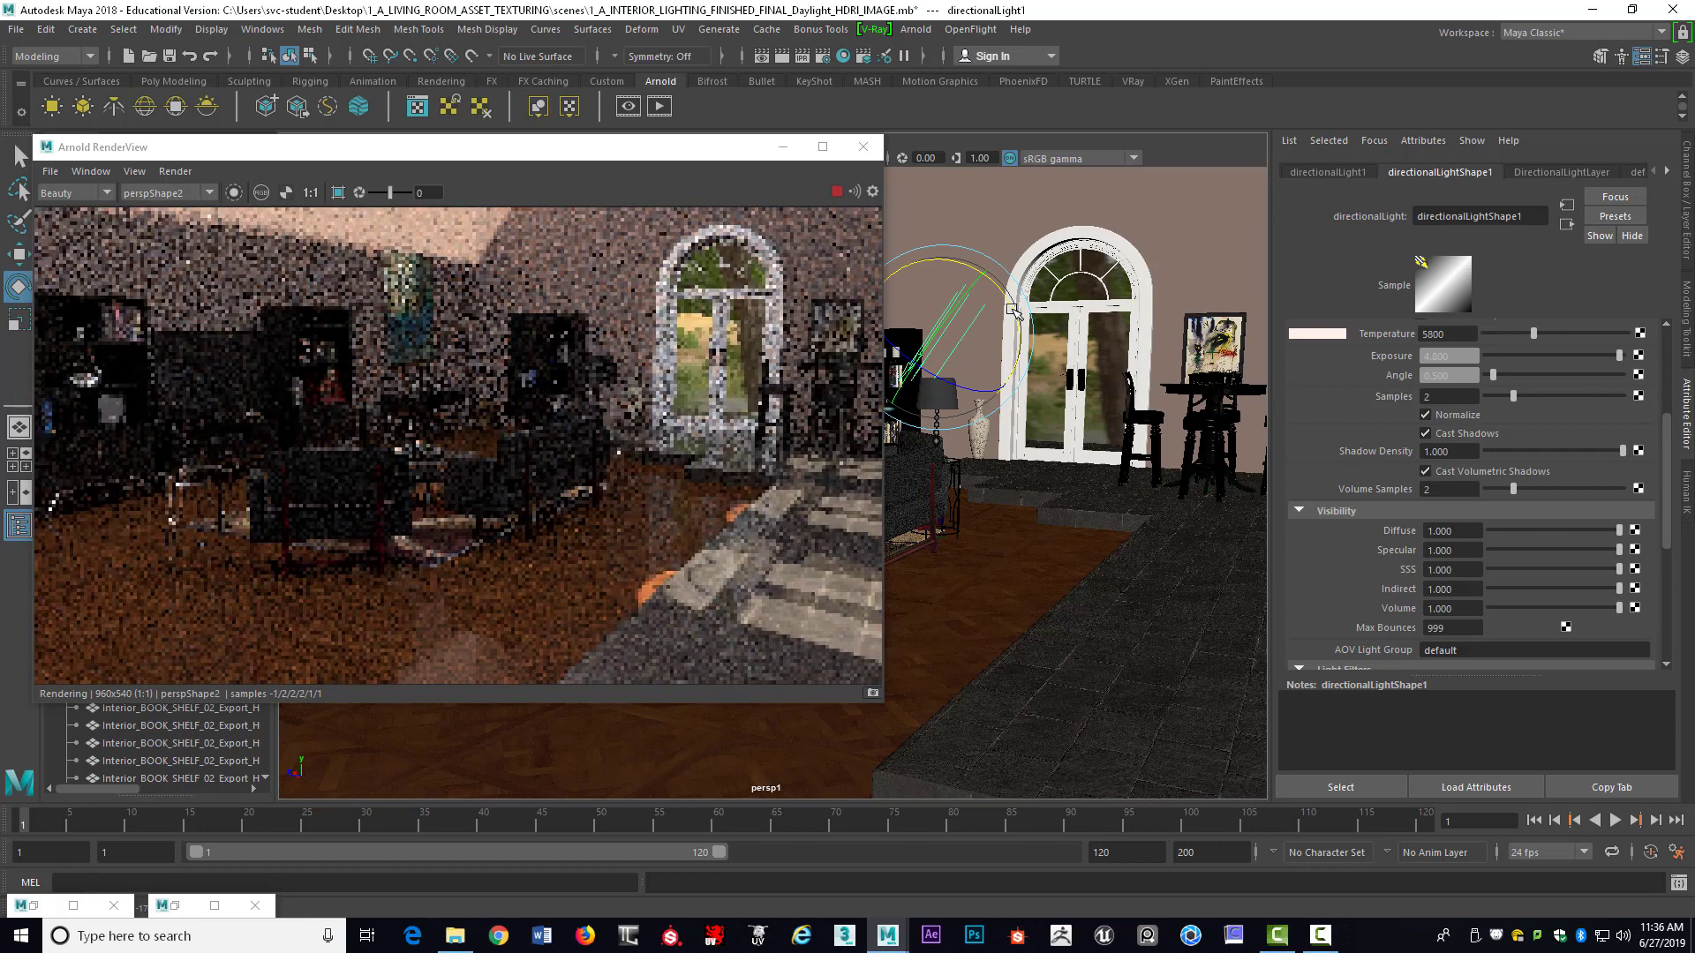
{"action": "mouse_move", "coordinate": [1015, 312]}
{"action": "left_mouse_down"}
{"action": "mouse_move", "coordinate": [964, 294]}
{"action": "mouse_move", "coordinate": [986, 307]}
{"action": "mouse_move", "coordinate": [992, 277]}
{"action": "mouse_move", "coordinate": [1015, 315]}
{"action": "left_mouse_up"}
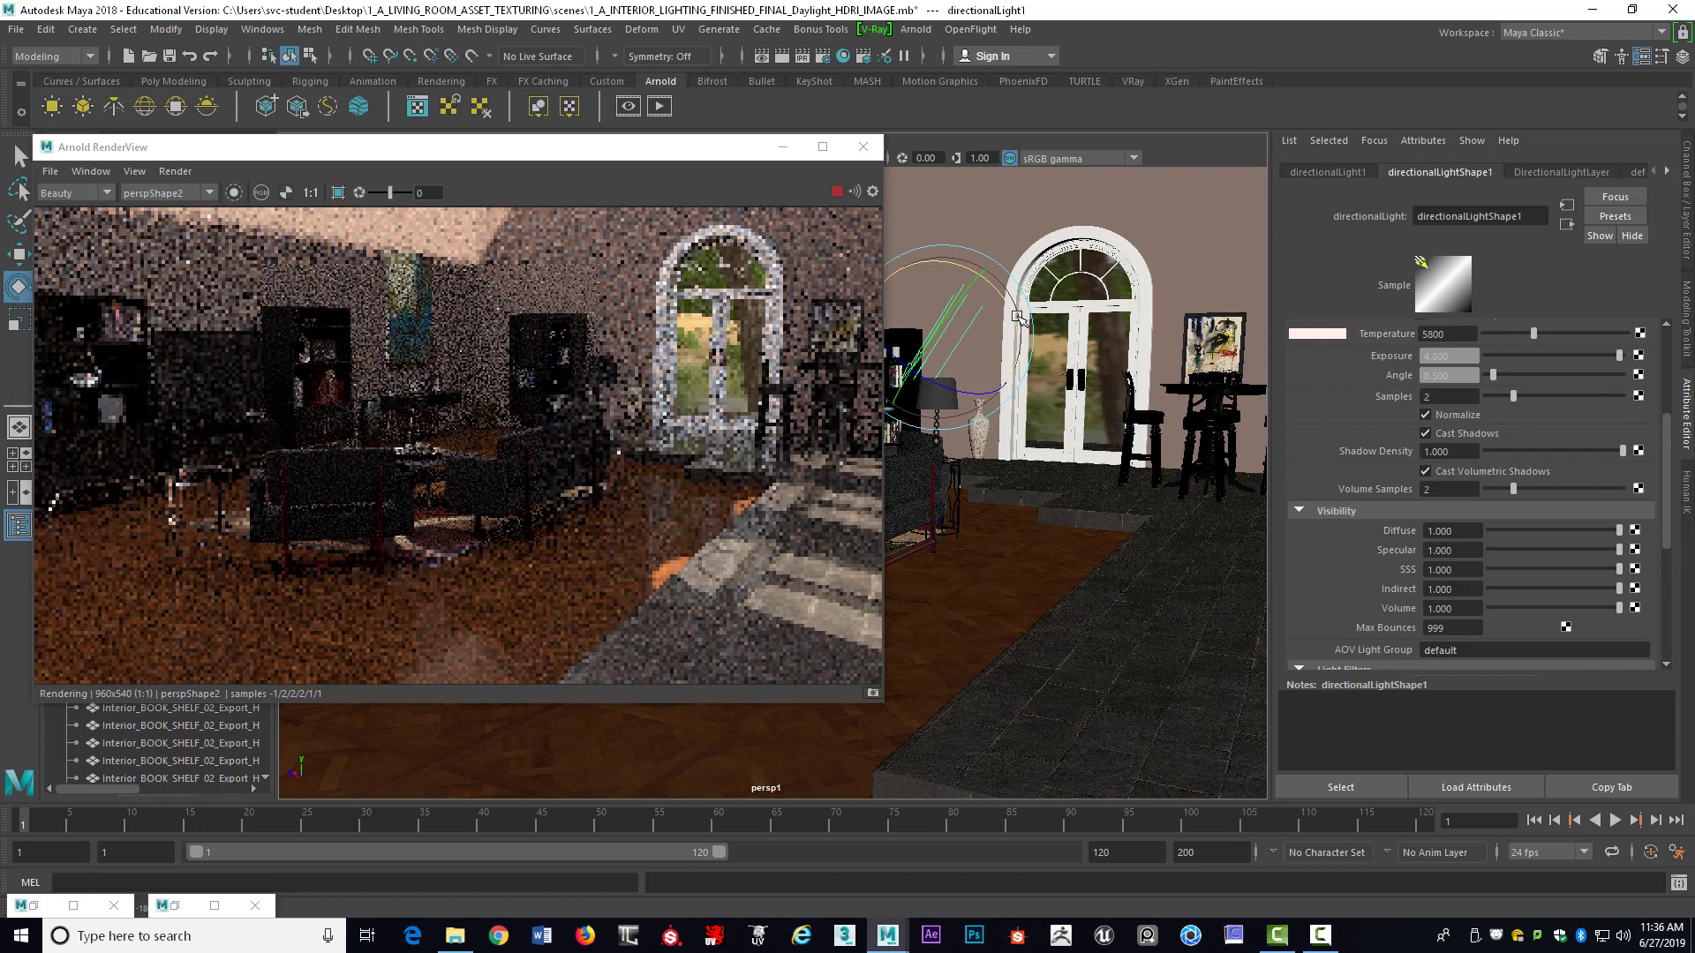
{"action": "left_click_drag", "start_coordinate": [1013, 312], "coordinate": [1017, 320]}
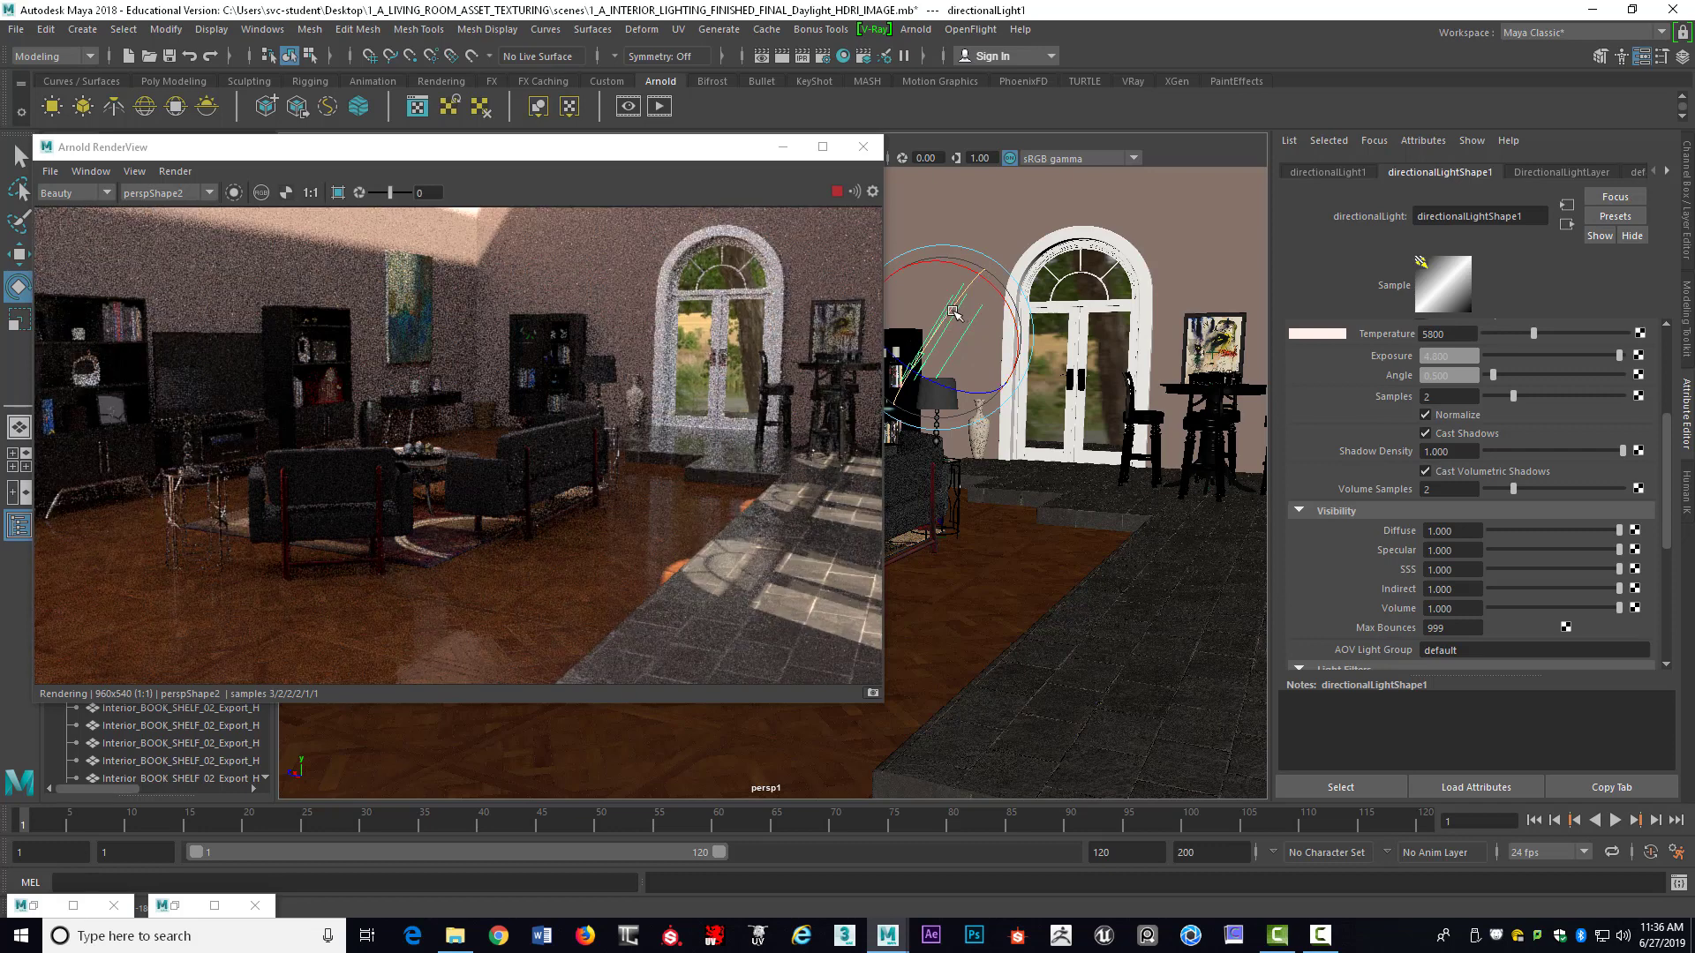
{"action": "left_click_drag", "start_coordinate": [951, 310], "coordinate": [953, 313]}
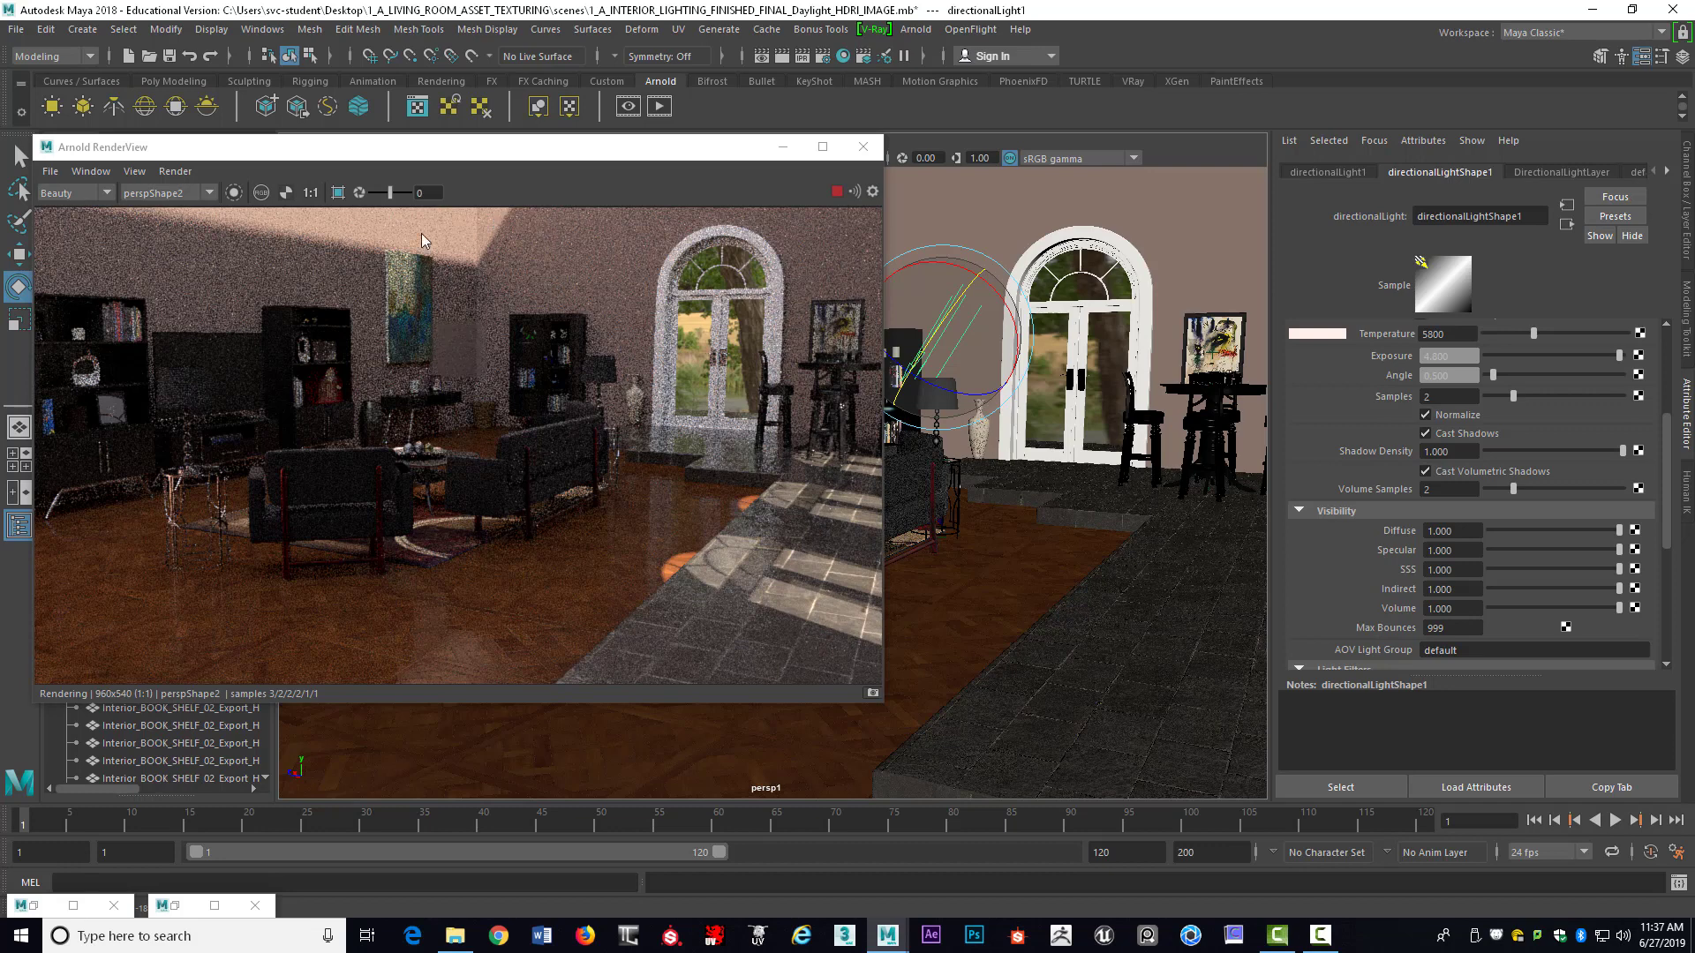
{"action": "left_click", "coordinate": [863, 147]}
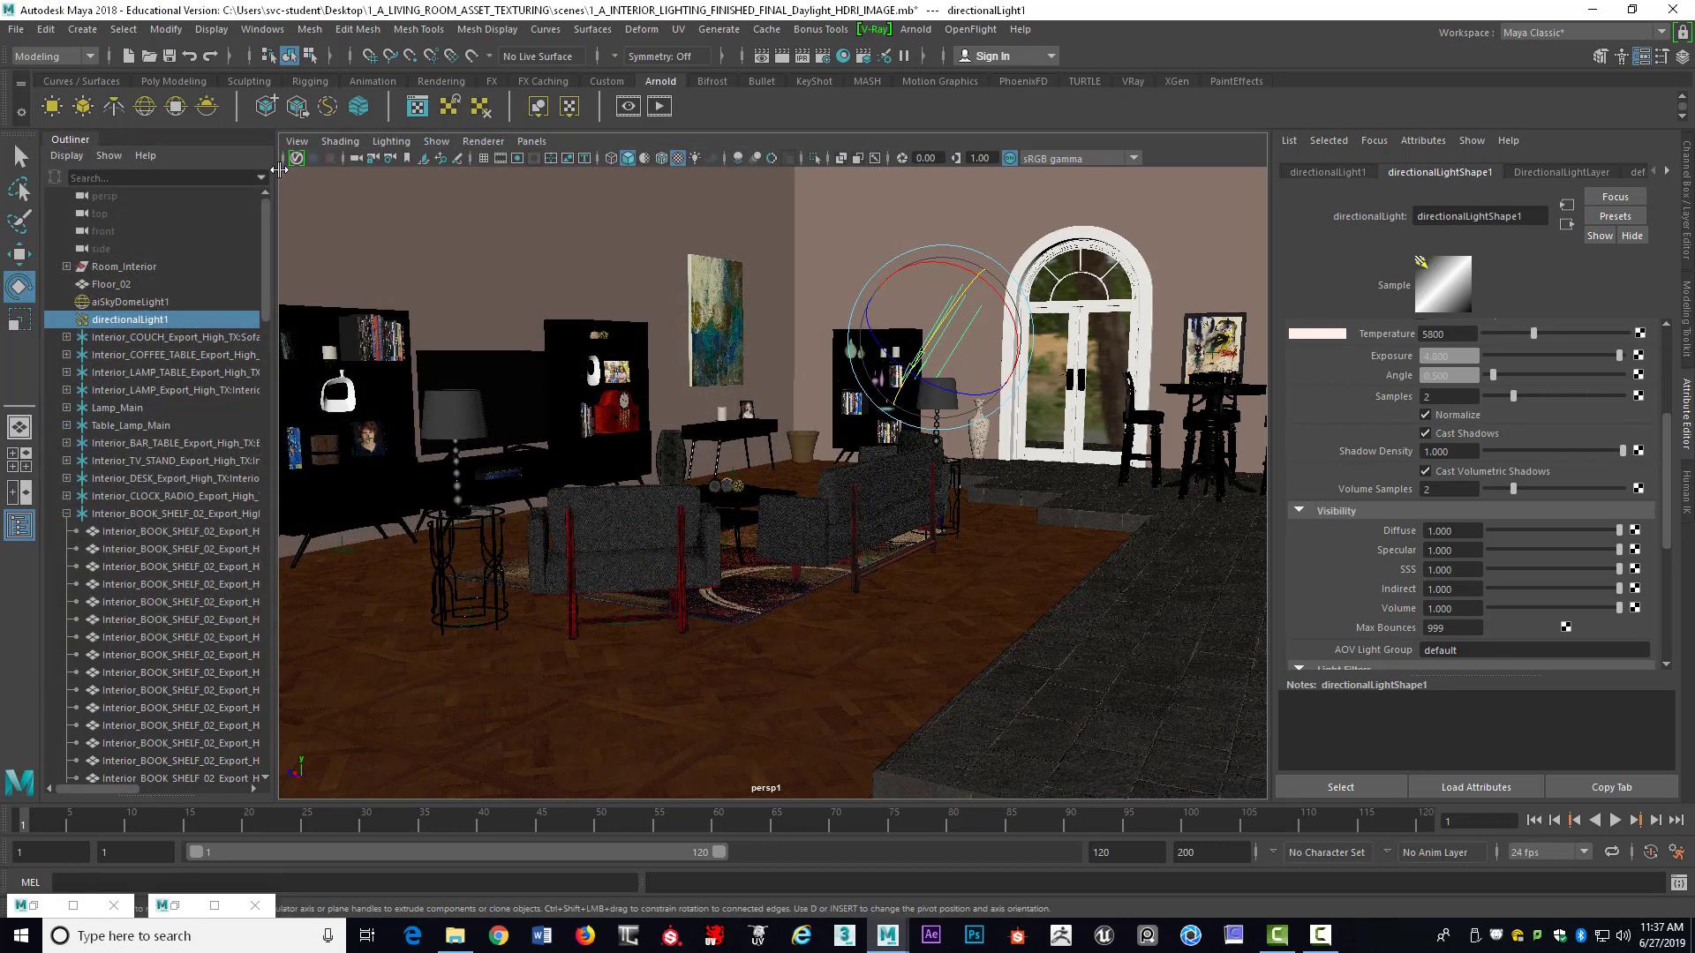
Try to tilt the tall light-blocker panel above the arched-window wall inward over the room
{"action": "scroll", "coordinate": [849, 293], "scroll_direction": "down", "scroll_amount": 10}
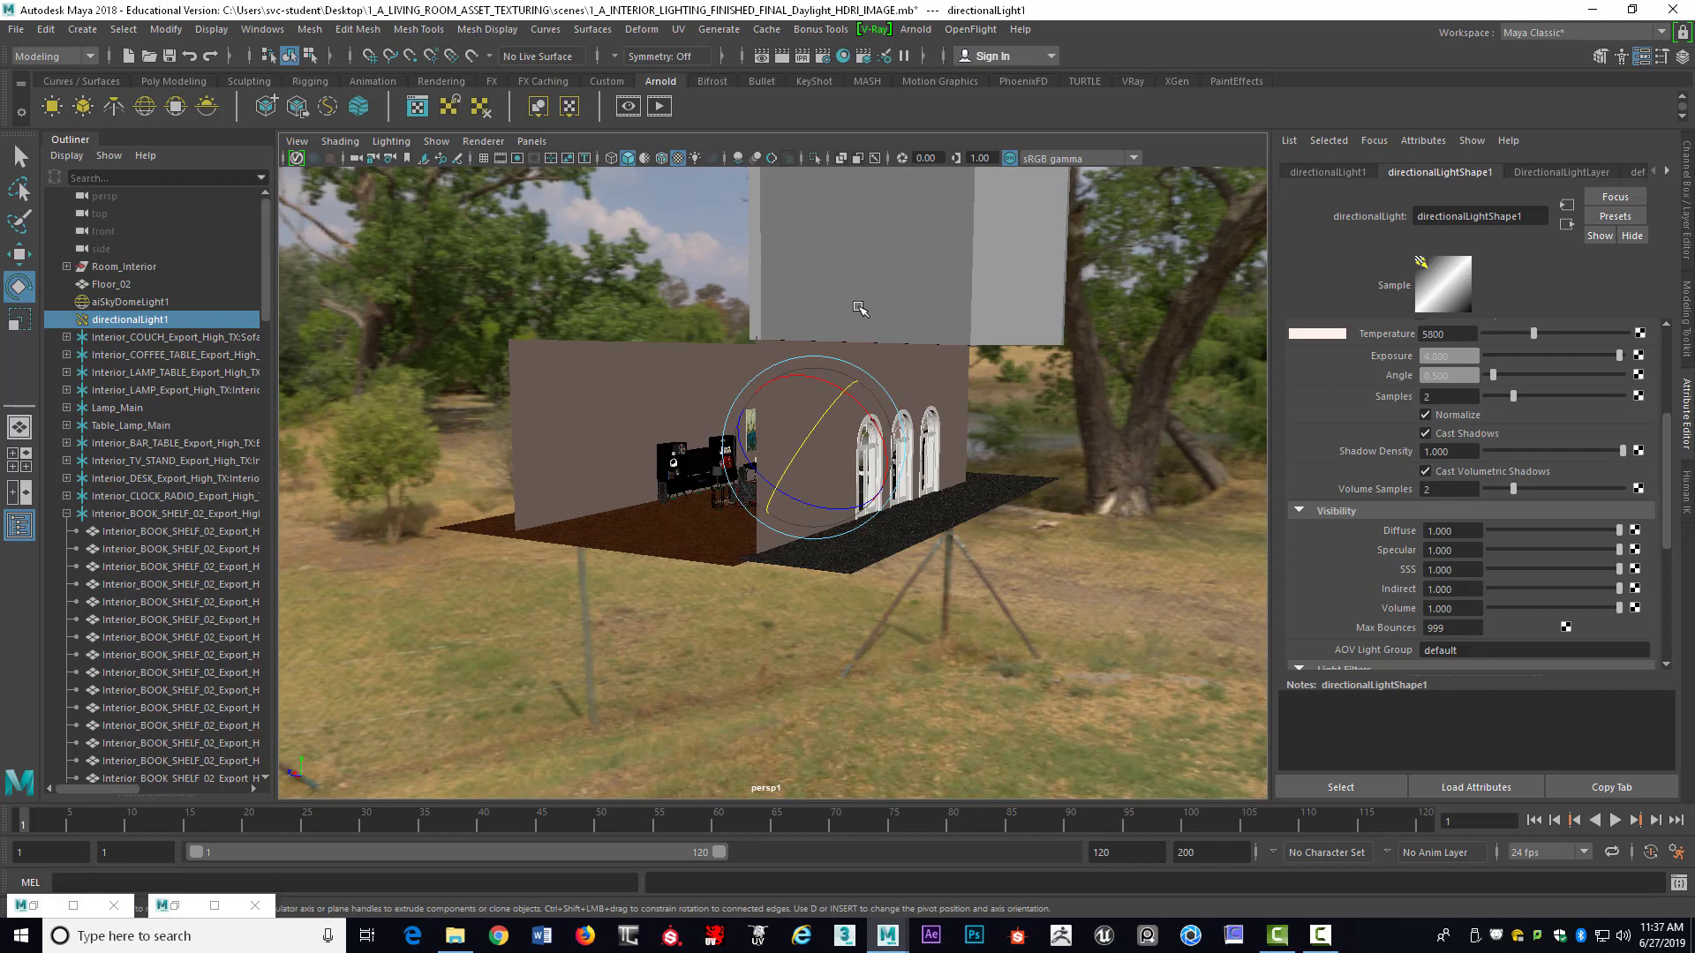
{"action": "left_click_drag", "start_coordinate": [850, 287], "coordinate": [1039, 329], "text": "alt"}
{"action": "left_click", "coordinate": [1058, 307]}
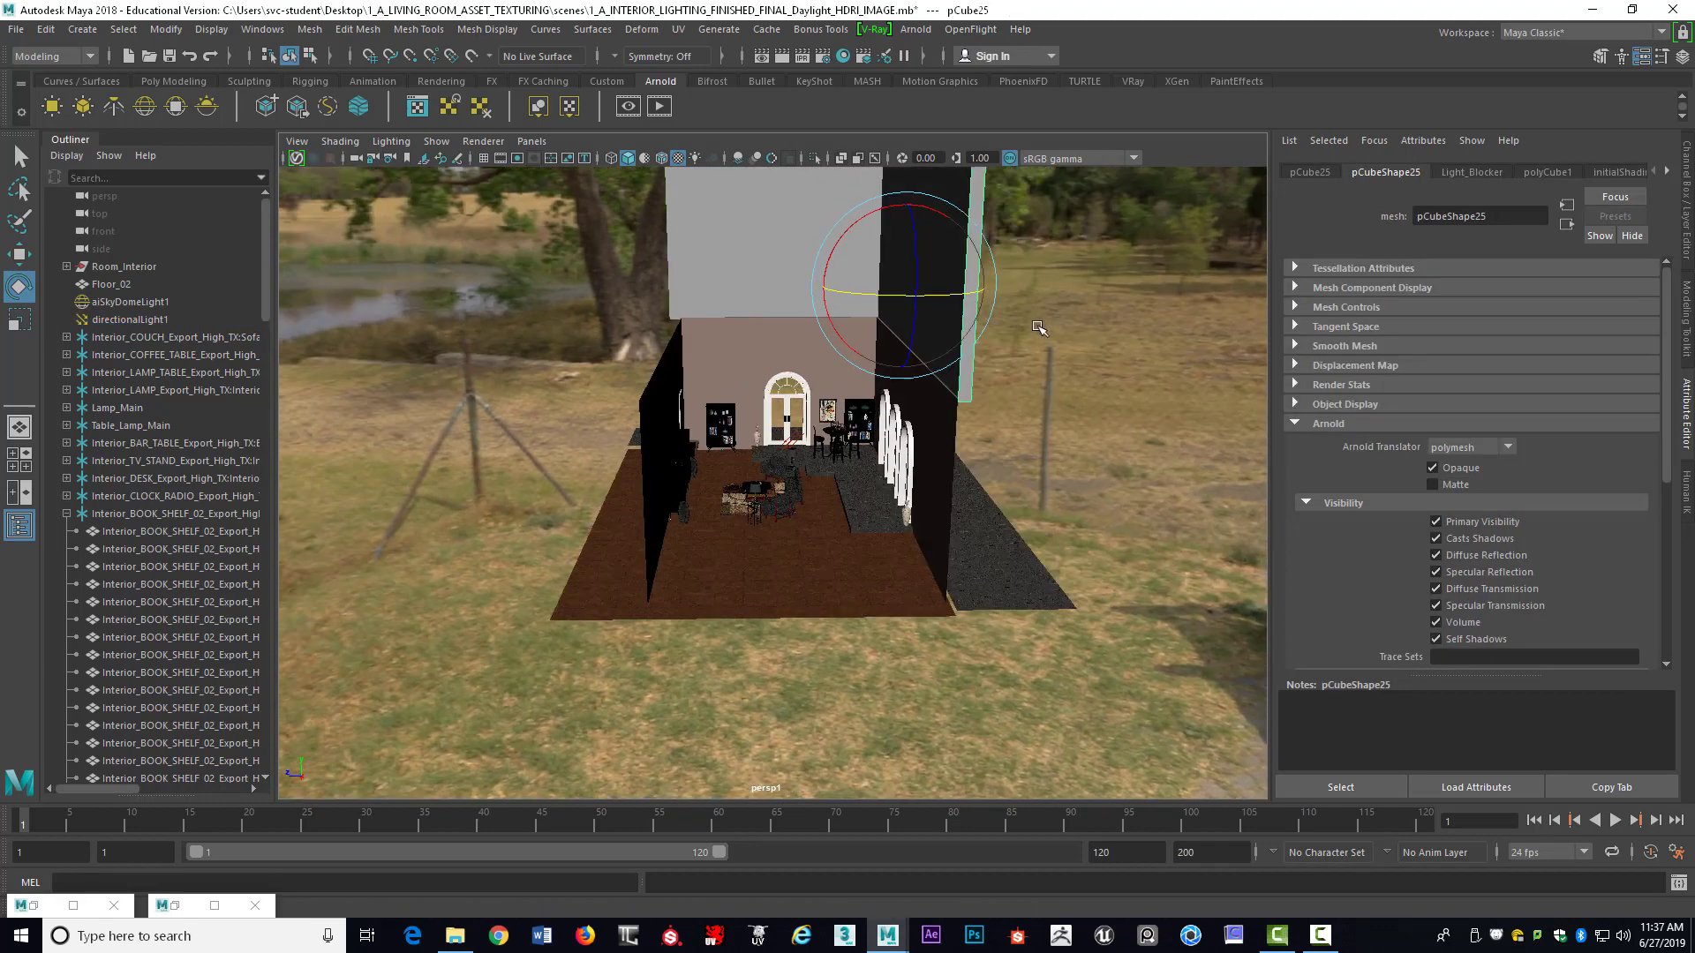
{"action": "middle_click_drag", "start_coordinate": [1039, 329], "coordinate": [1054, 411], "text": "alt"}
{"action": "left_click_drag", "start_coordinate": [888, 290], "coordinate": [854, 314]}
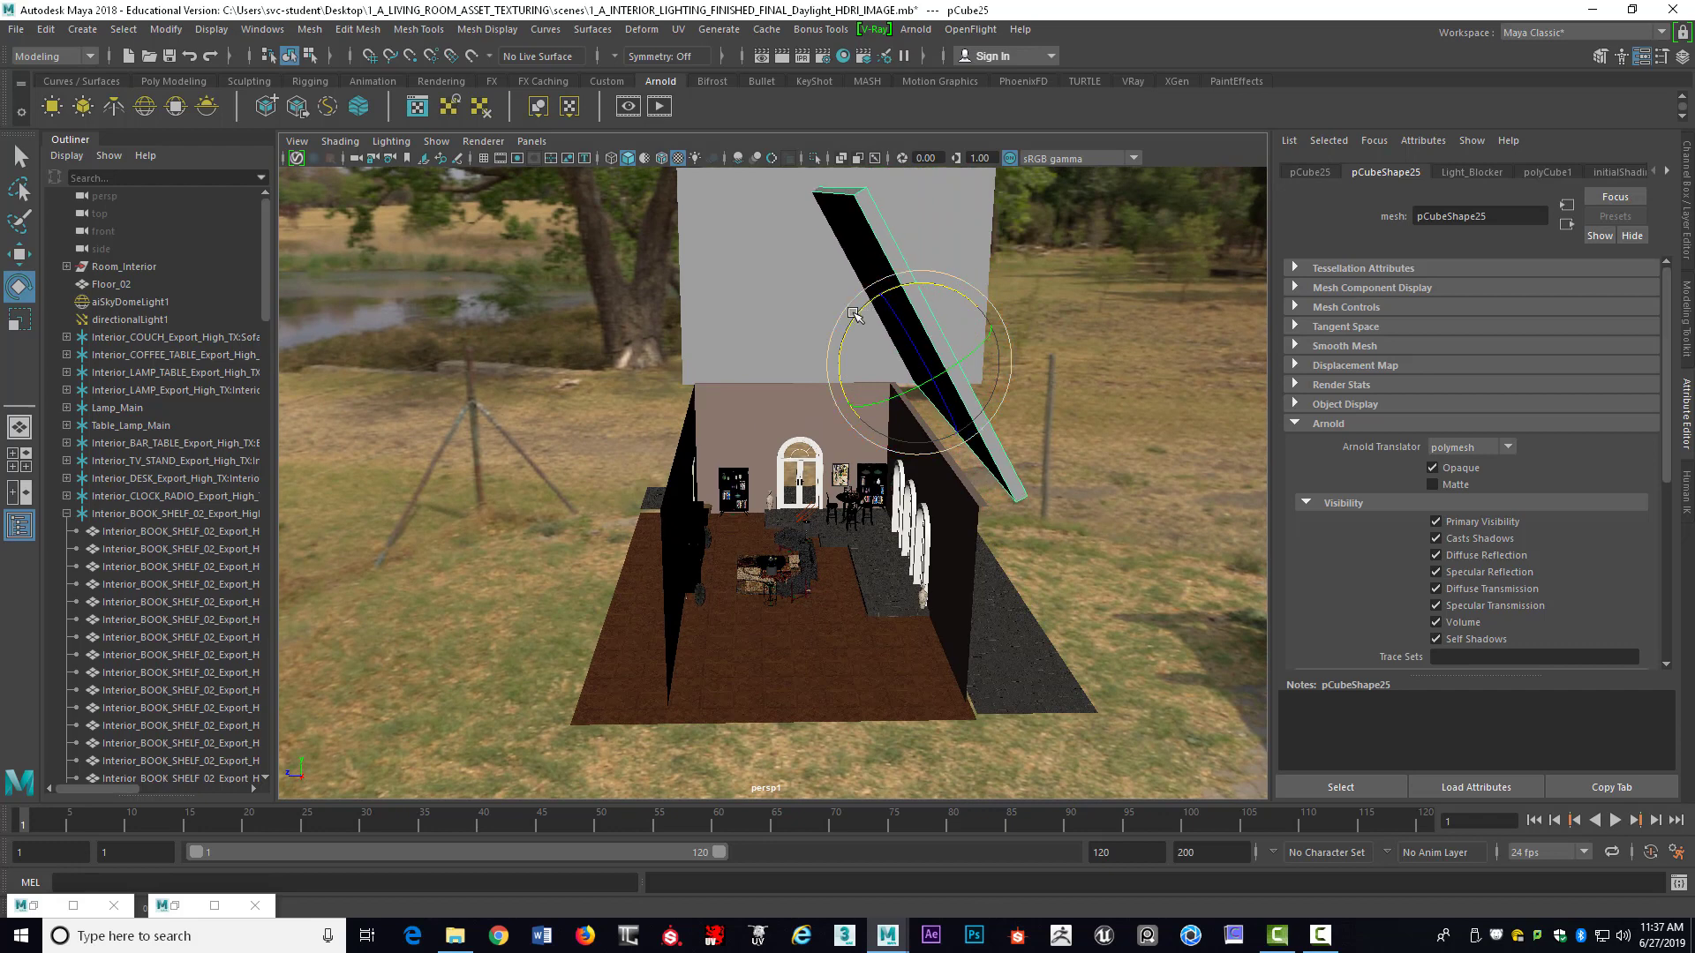
{"action": "key", "text": "ctrl+z"}
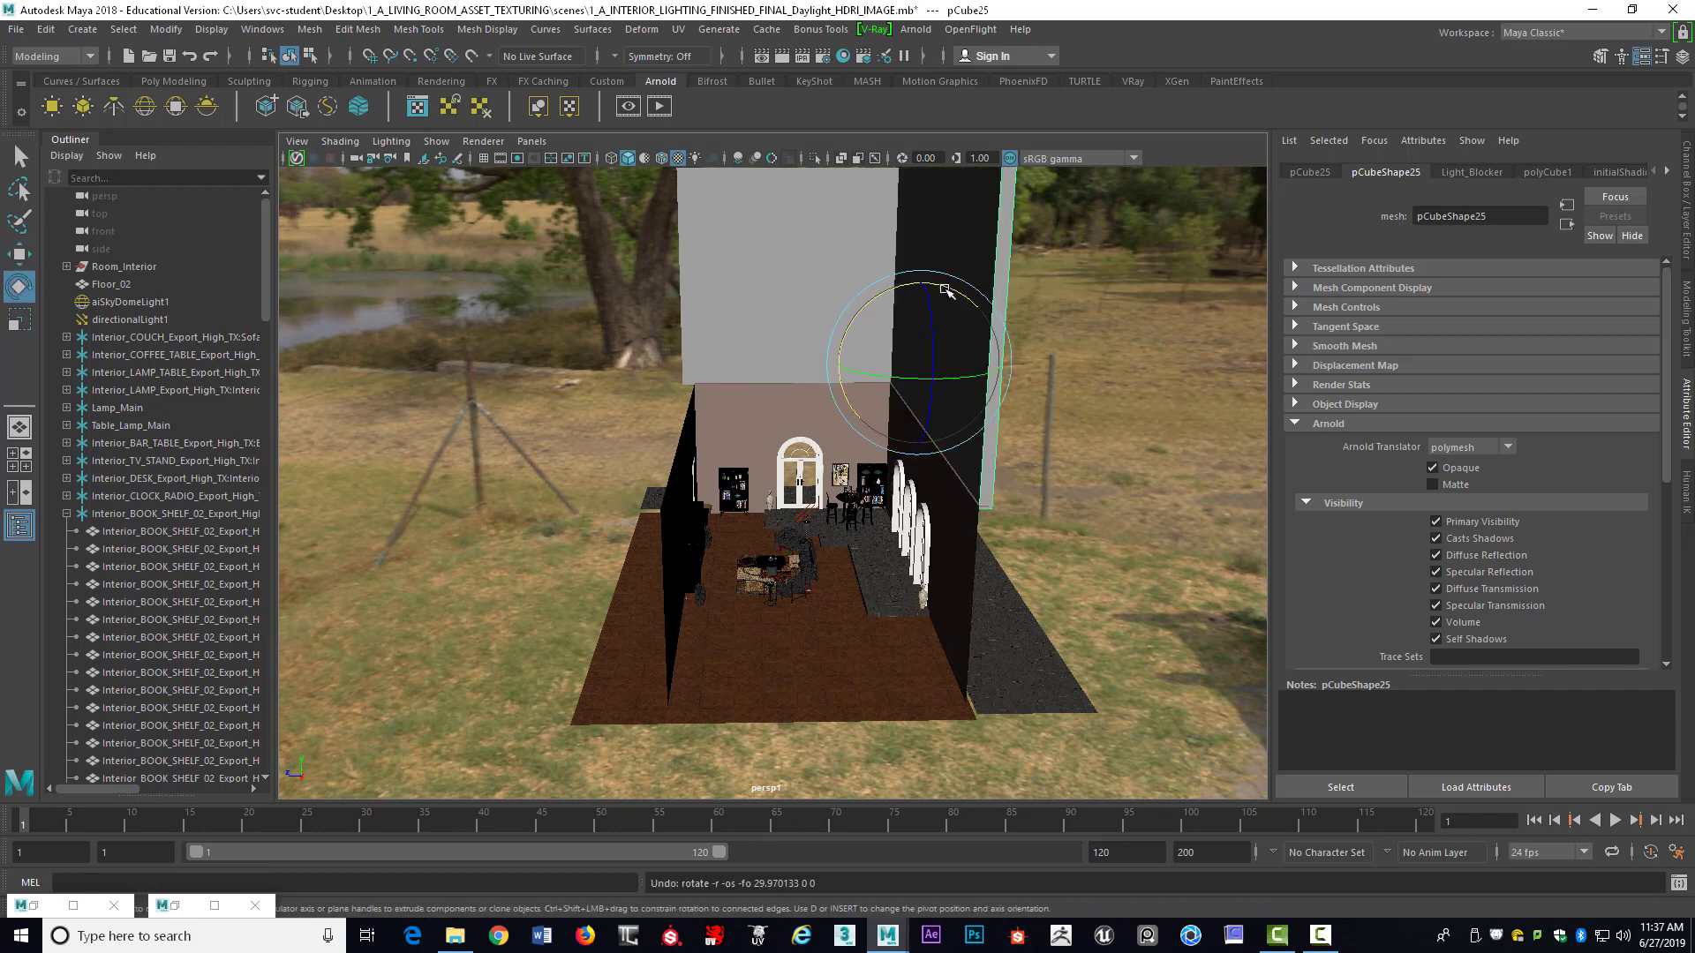
Raise the top vertices of the blocker panel above the window wall well past the neighbouring panel, and return to object selection
{"action": "scroll", "coordinate": [1056, 317], "scroll_direction": "down", "scroll_amount": 4}
{"action": "right_click_drag", "start_coordinate": [859, 301], "coordinate": [817, 250]}
{"action": "left_click_drag", "start_coordinate": [815, 236], "coordinate": [954, 335]}
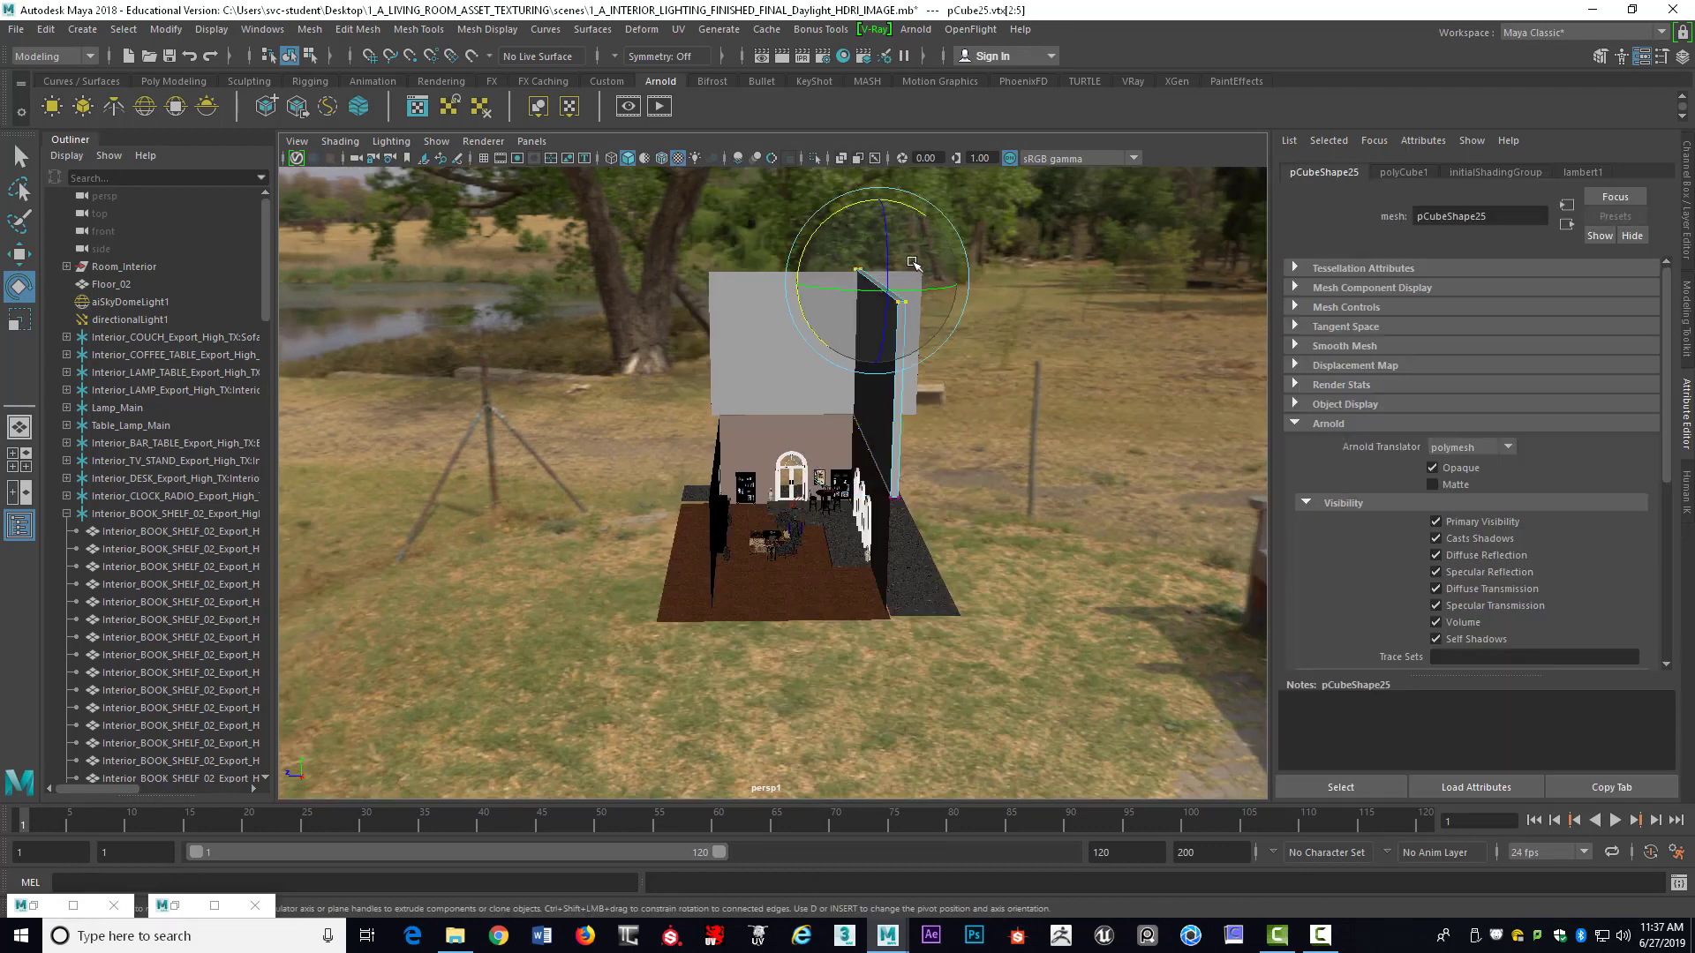
{"action": "key", "text": "w"}
{"action": "left_click_drag", "start_coordinate": [879, 196], "coordinate": [881, 104]}
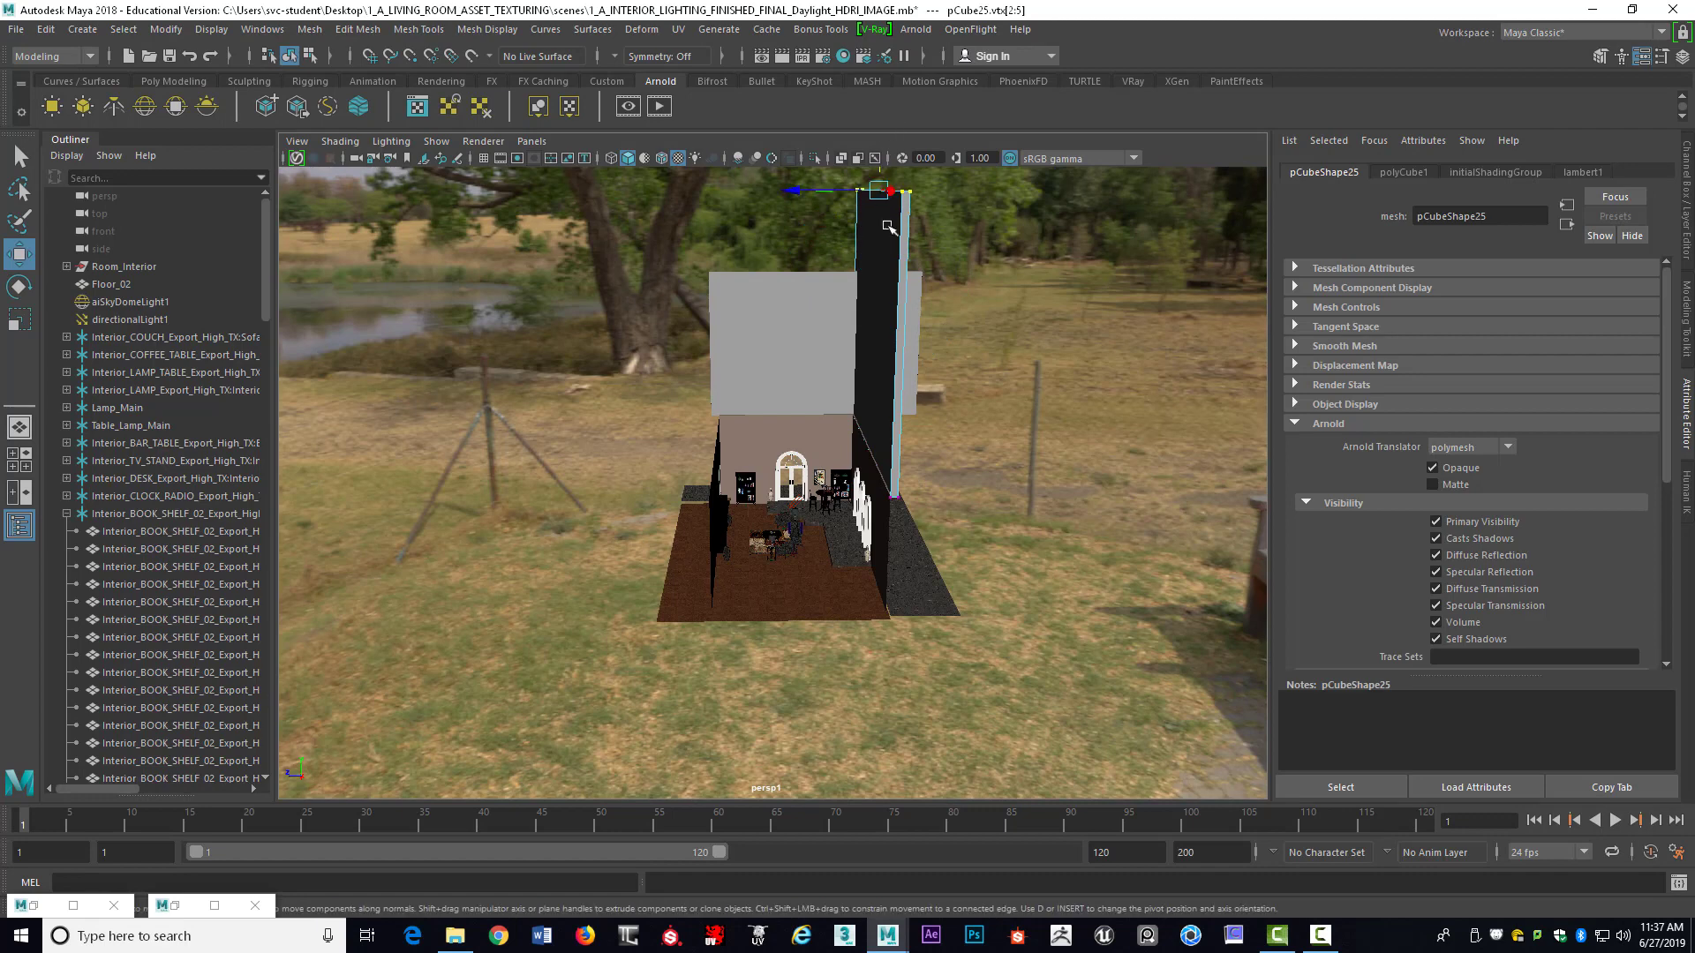
{"action": "right_click_drag", "start_coordinate": [875, 280], "coordinate": [848, 385]}
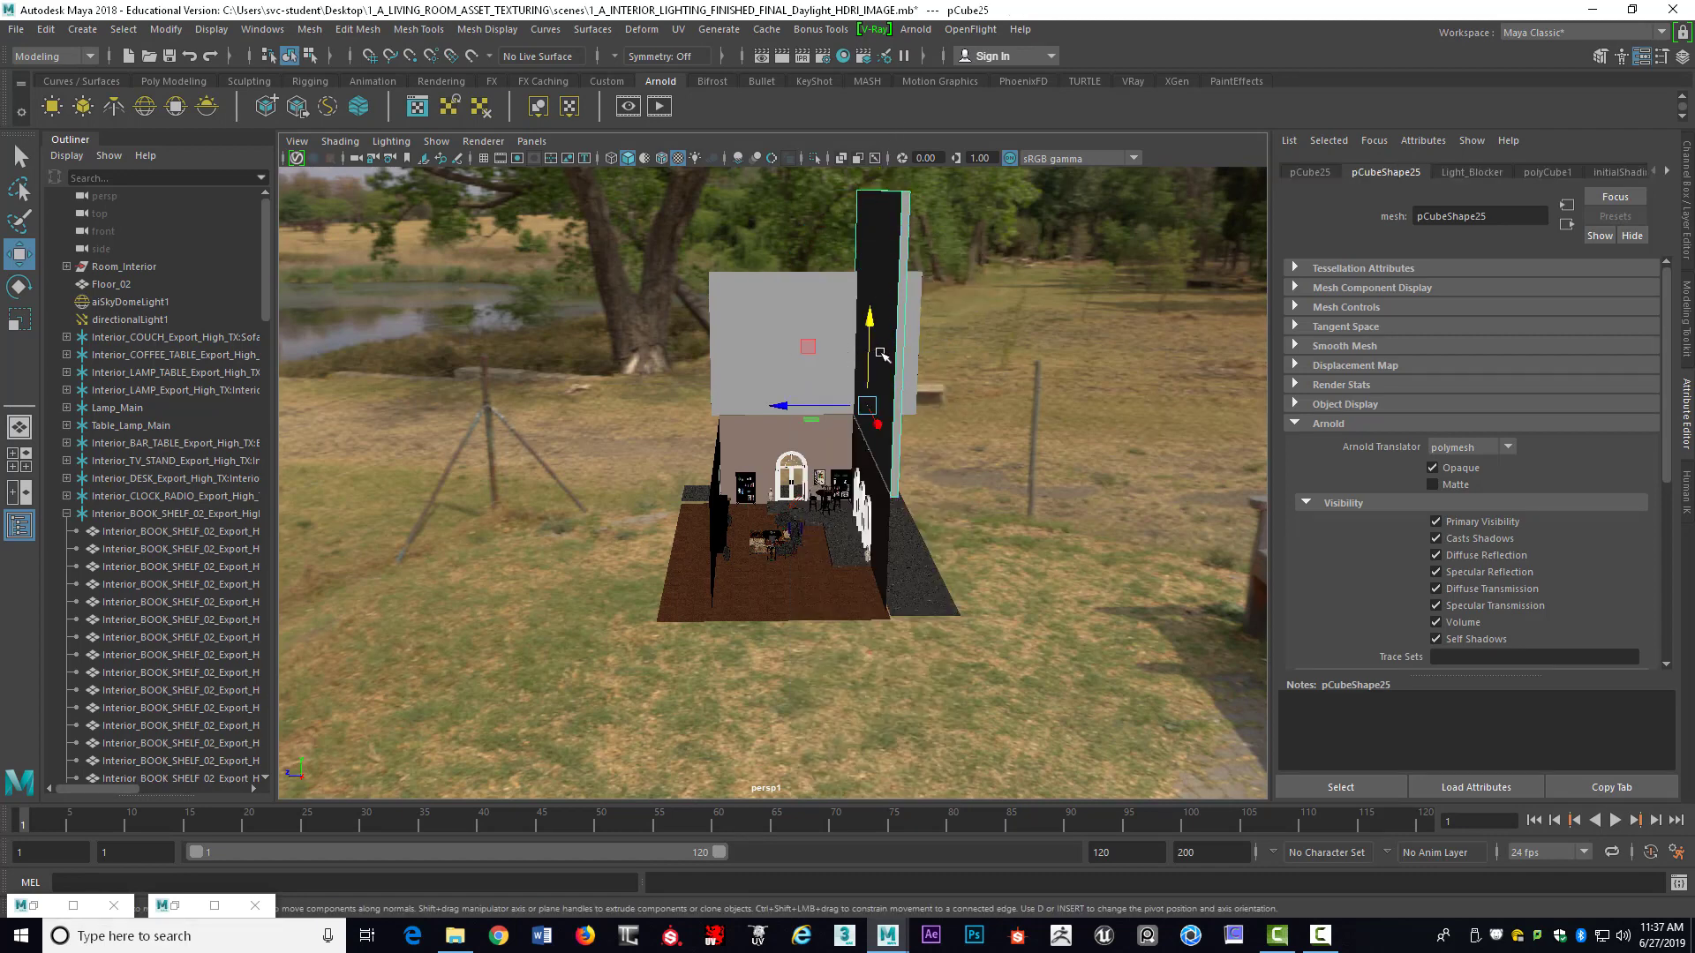
Tilt the extended blocker panel inward over the room and shift it so its lower edge meets the window wall
{"action": "key", "text": "e"}
{"action": "left_click_drag", "start_coordinate": [869, 352], "coordinate": [825, 333]}
{"action": "key", "text": "w"}
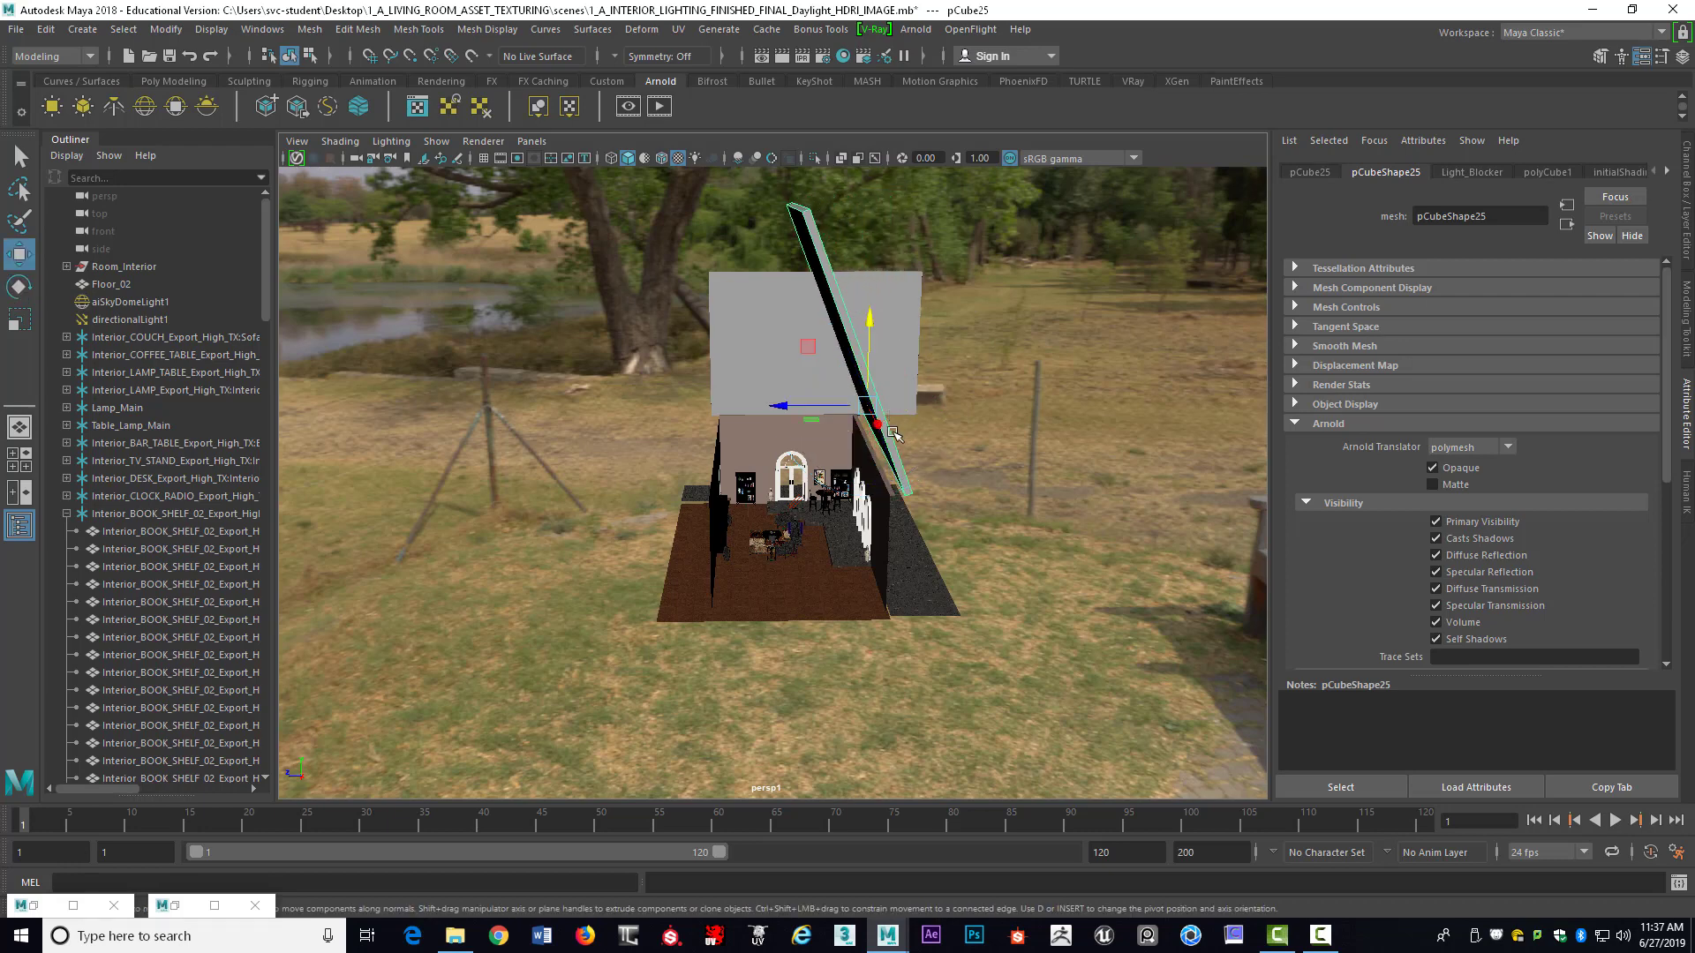
{"action": "left_click_drag", "start_coordinate": [840, 408], "coordinate": [821, 409]}
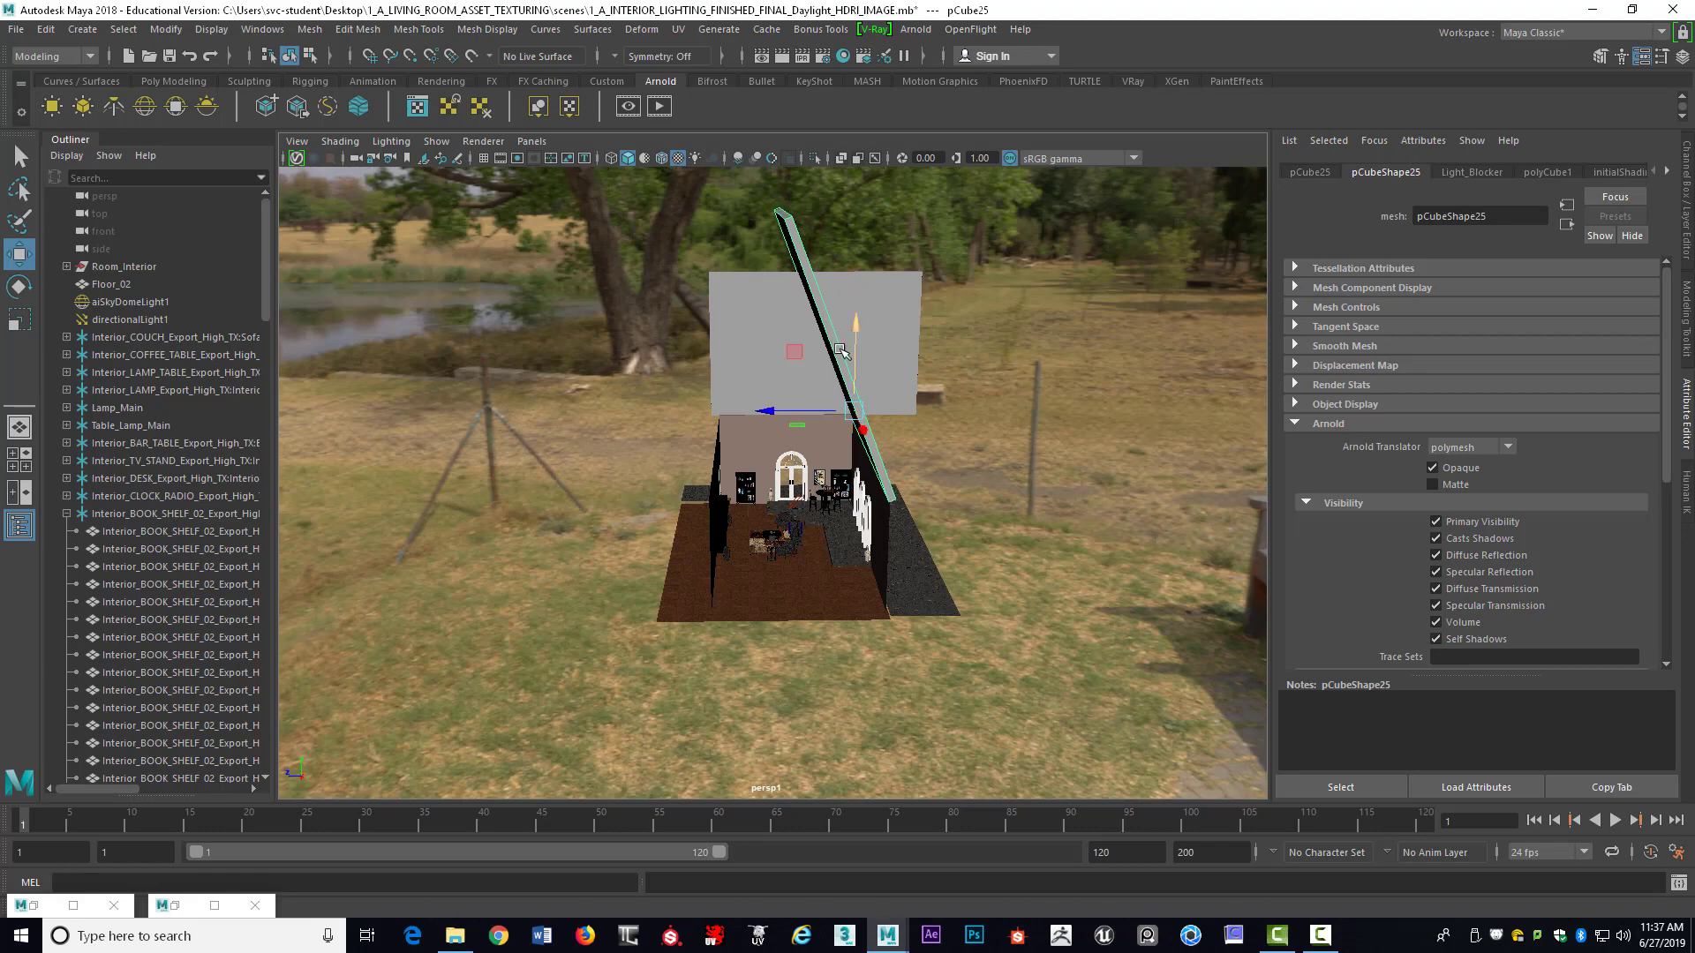
Set the Arnold sampling to Camera (AA) 6, Diffuse 3, Specular 3 and Transmission 3 in the render settings
{"action": "left_click_drag", "start_coordinate": [863, 322], "coordinate": [802, 328], "text": "alt"}
{"action": "scroll", "coordinate": [799, 340], "scroll_direction": "up", "scroll_amount": 8}
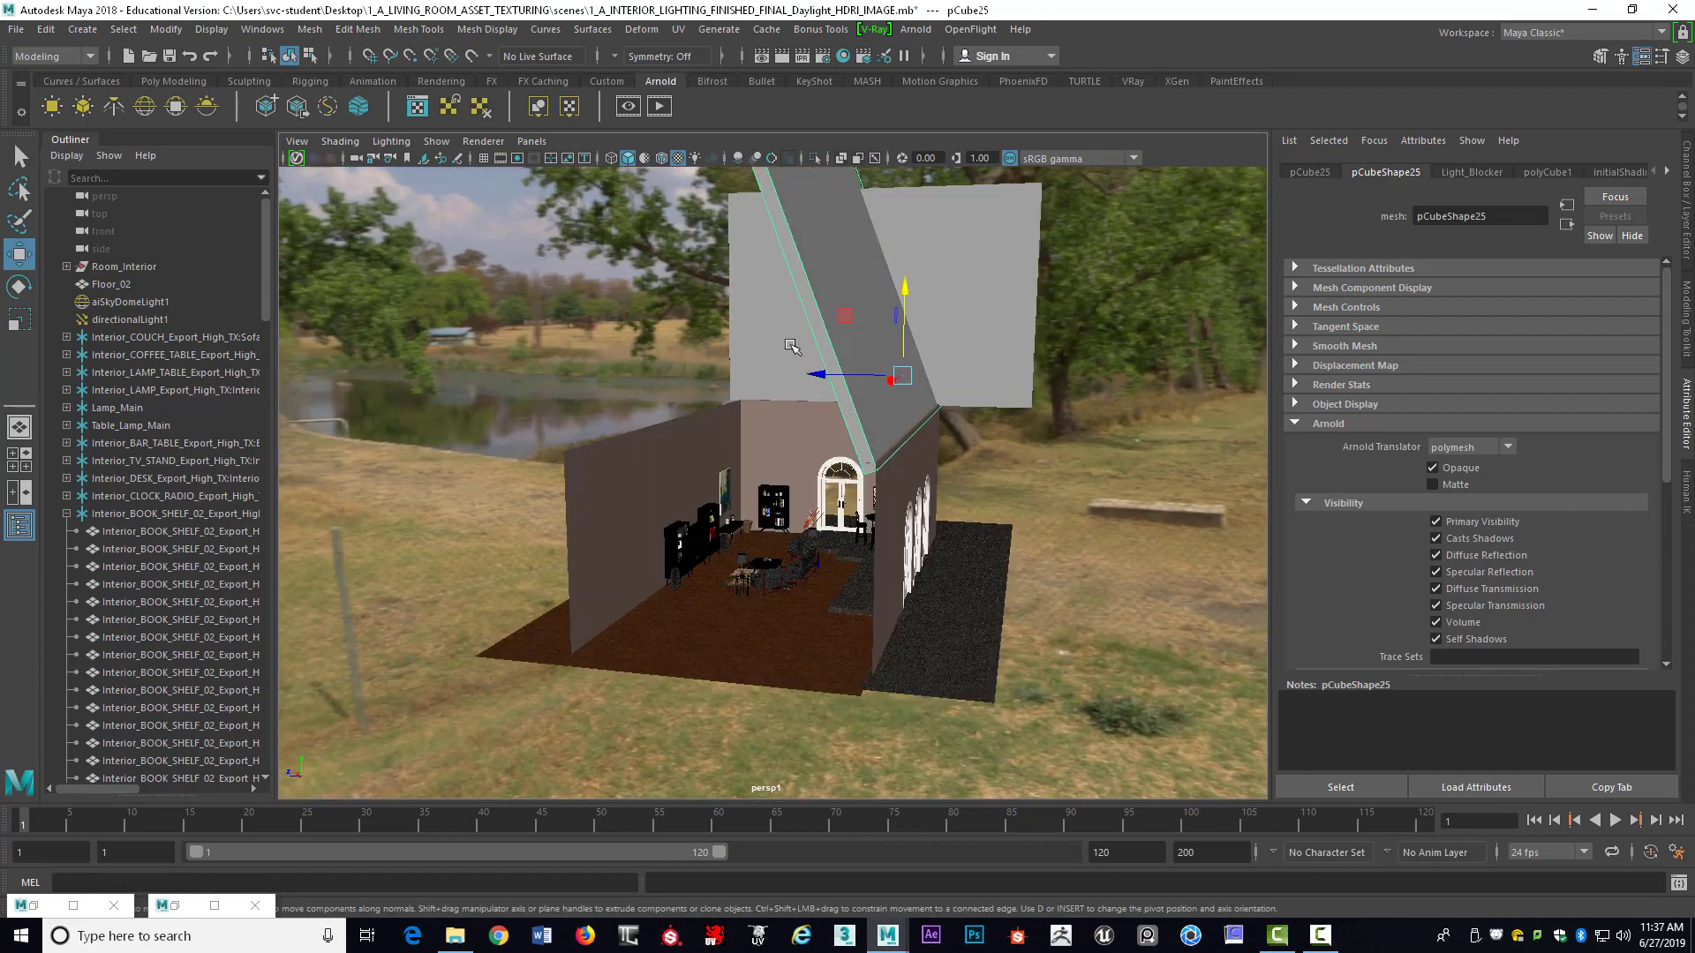
{"action": "scroll", "coordinate": [908, 306], "scroll_direction": "up", "scroll_amount": 10}
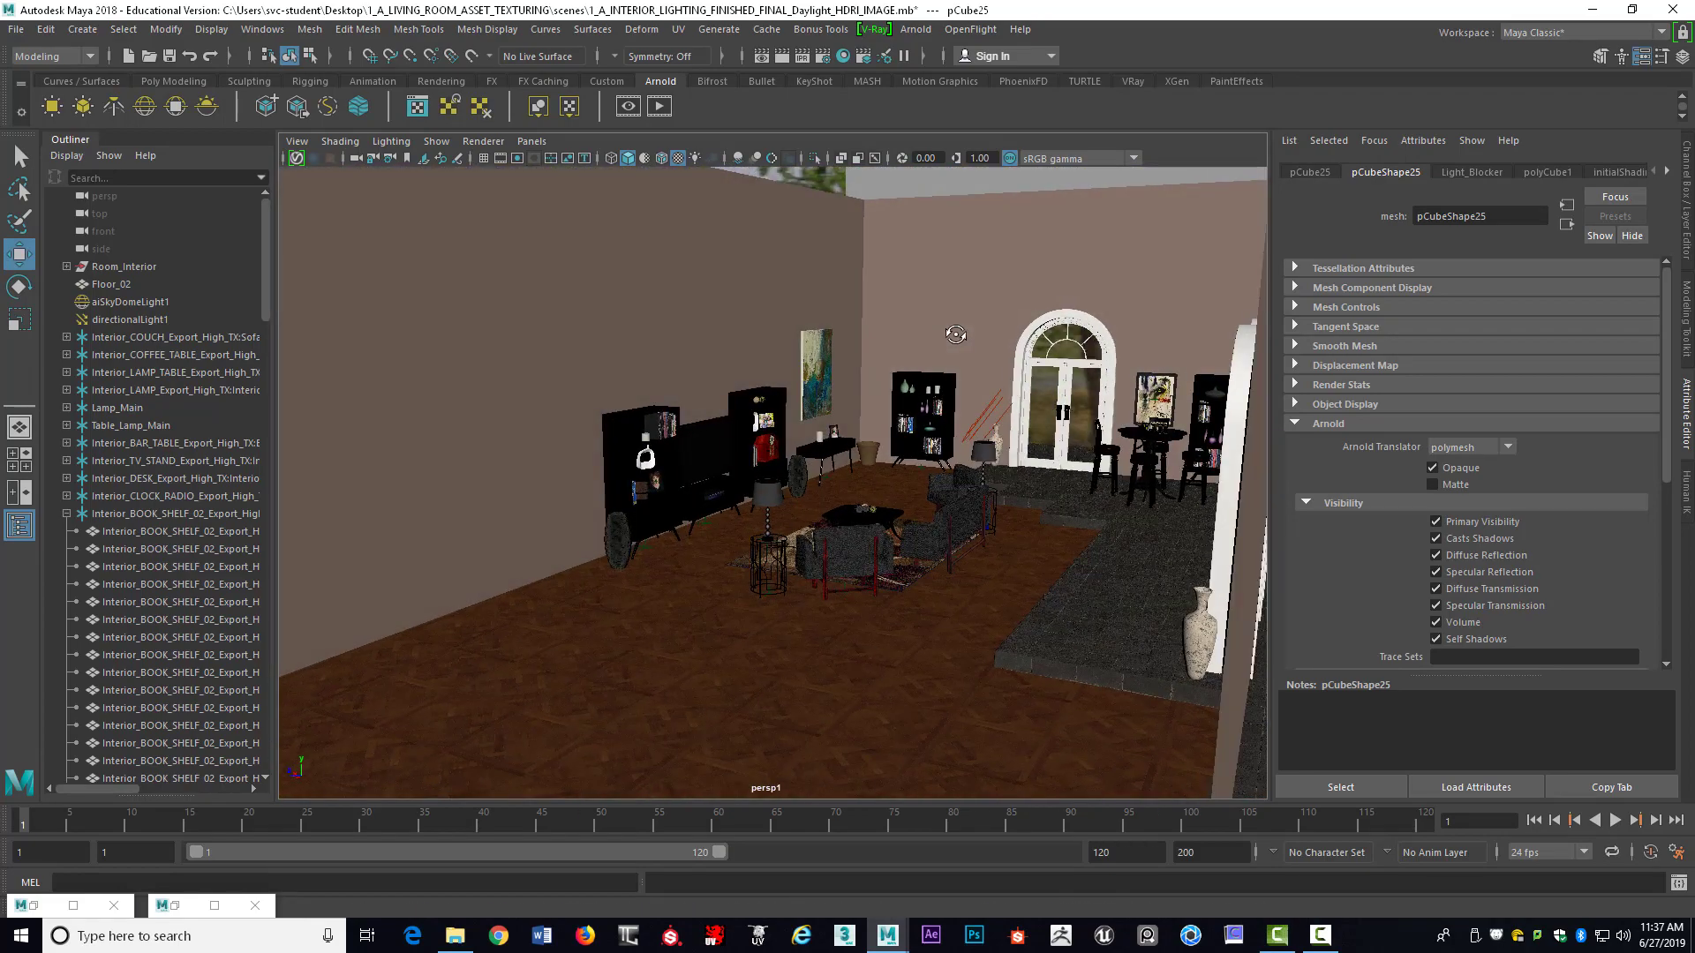
{"action": "left_click_drag", "start_coordinate": [973, 286], "coordinate": [892, 328], "text": "alt"}
{"action": "scroll", "coordinate": [780, 341], "scroll_direction": "down", "scroll_amount": 3}
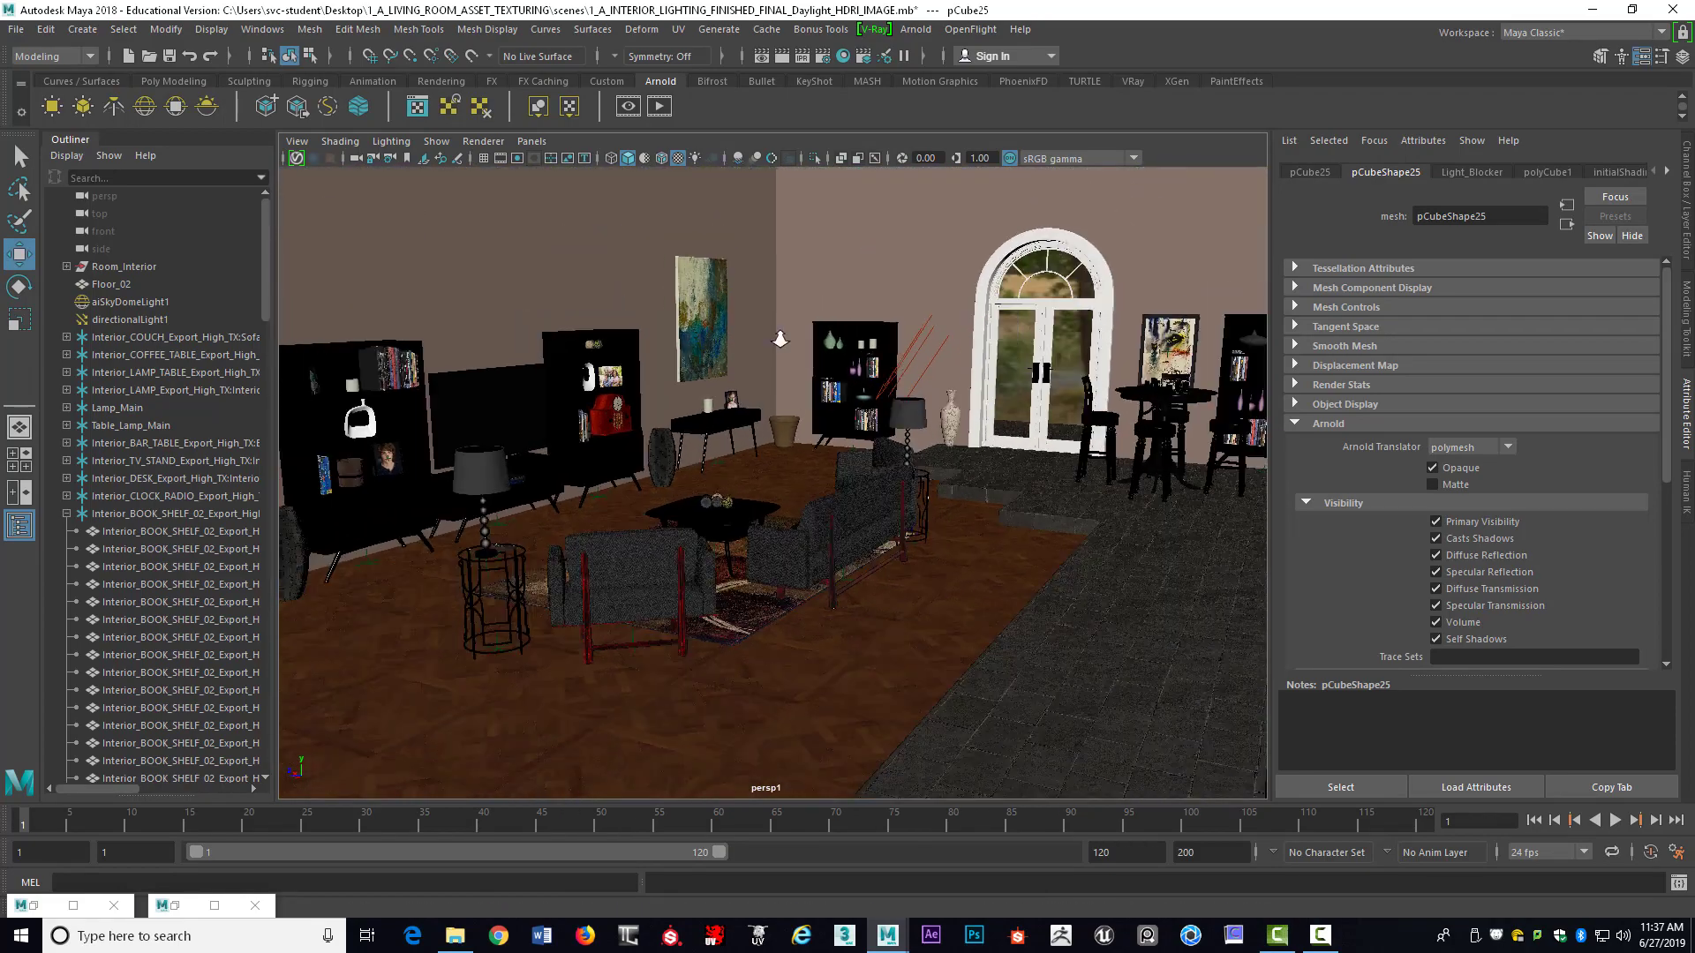
{"action": "left_click_drag", "start_coordinate": [779, 340], "coordinate": [884, 302], "text": "alt"}
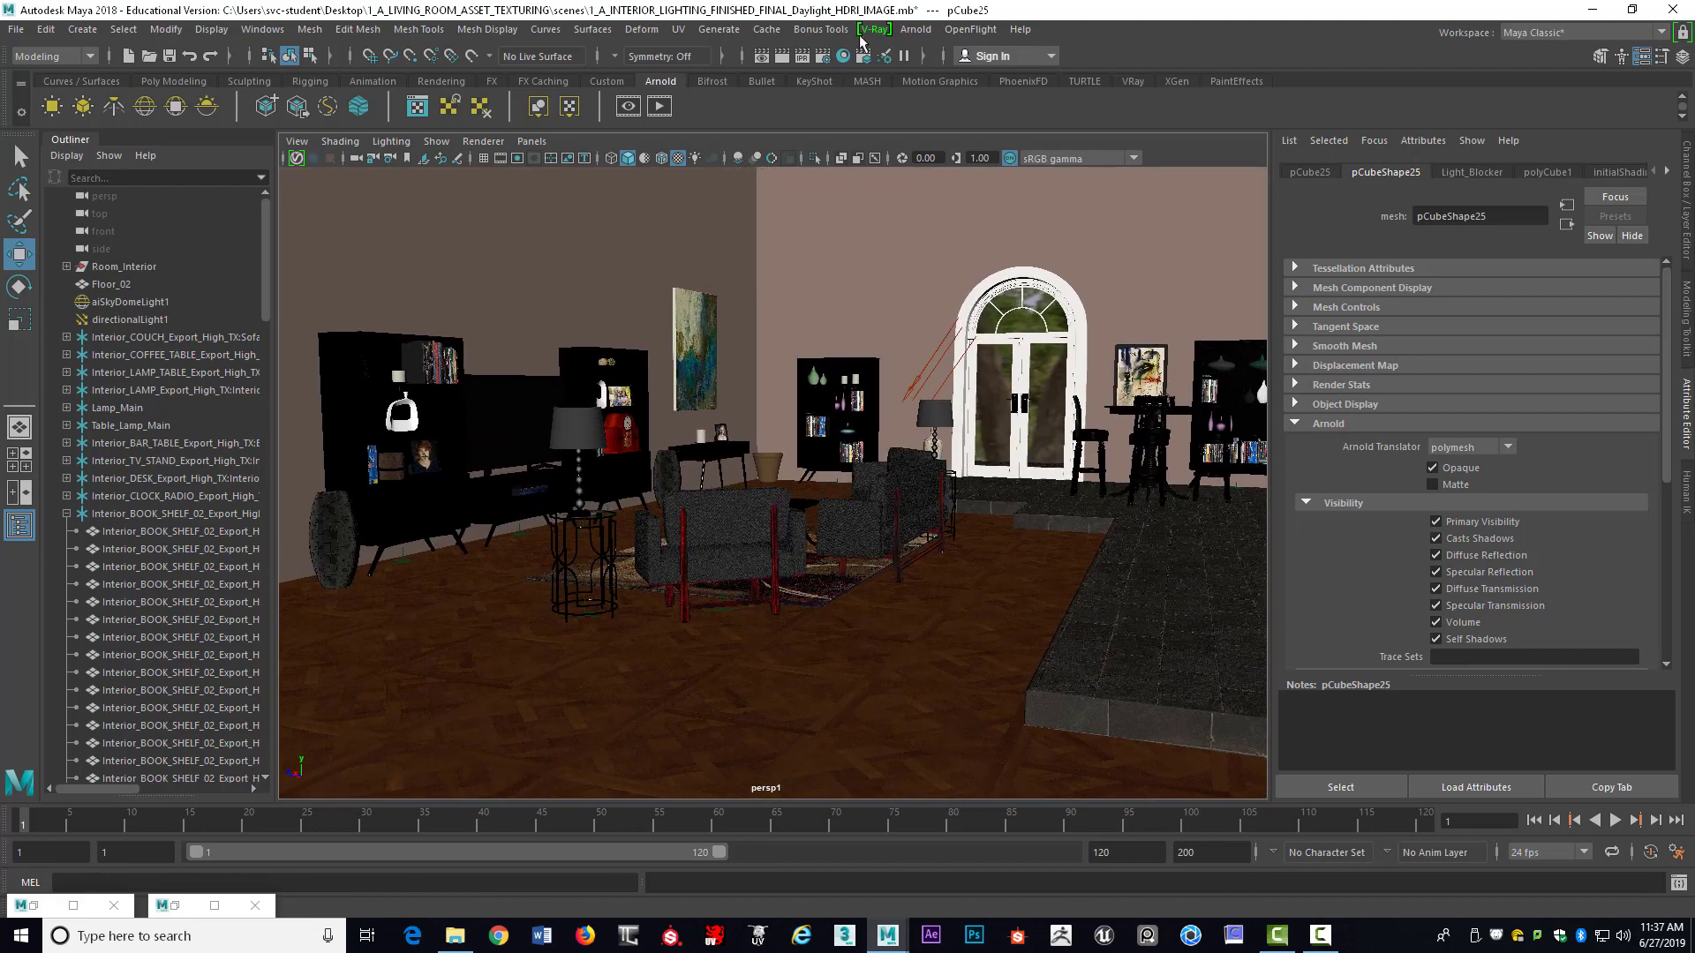
{"action": "left_click", "coordinate": [822, 57]}
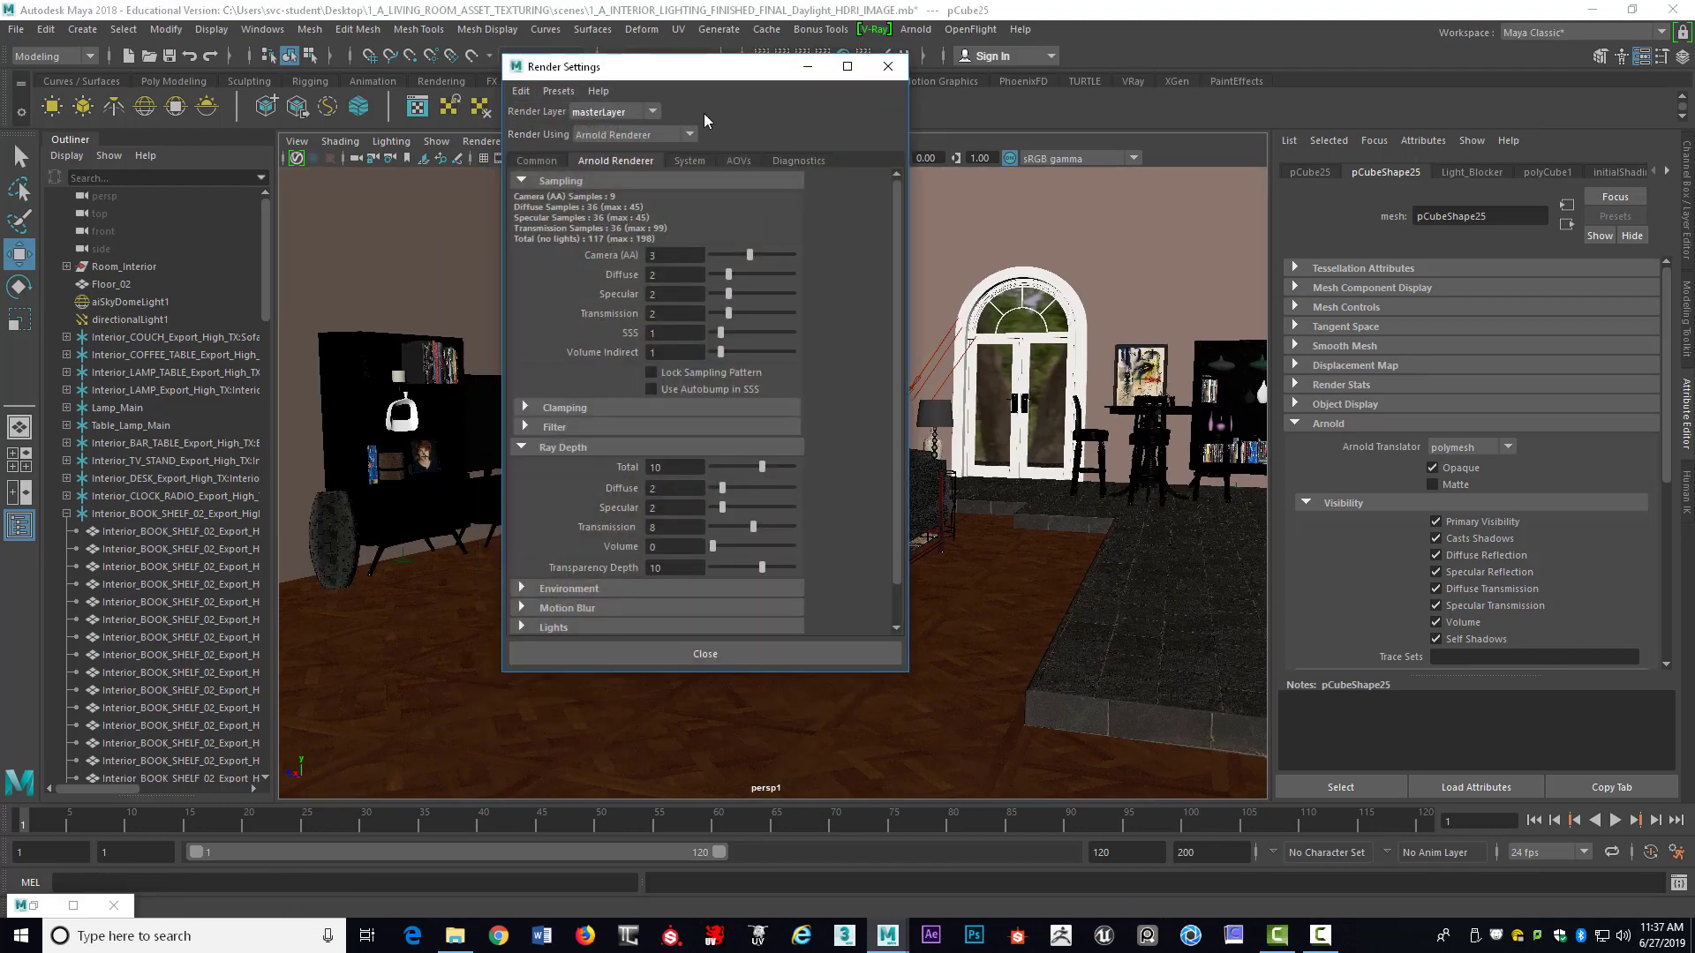
{"action": "left_click", "coordinate": [650, 256]}
{"action": "key", "text": "Tab"}
{"action": "key", "text": "Tab"}
{"action": "key", "text": "Tab"}
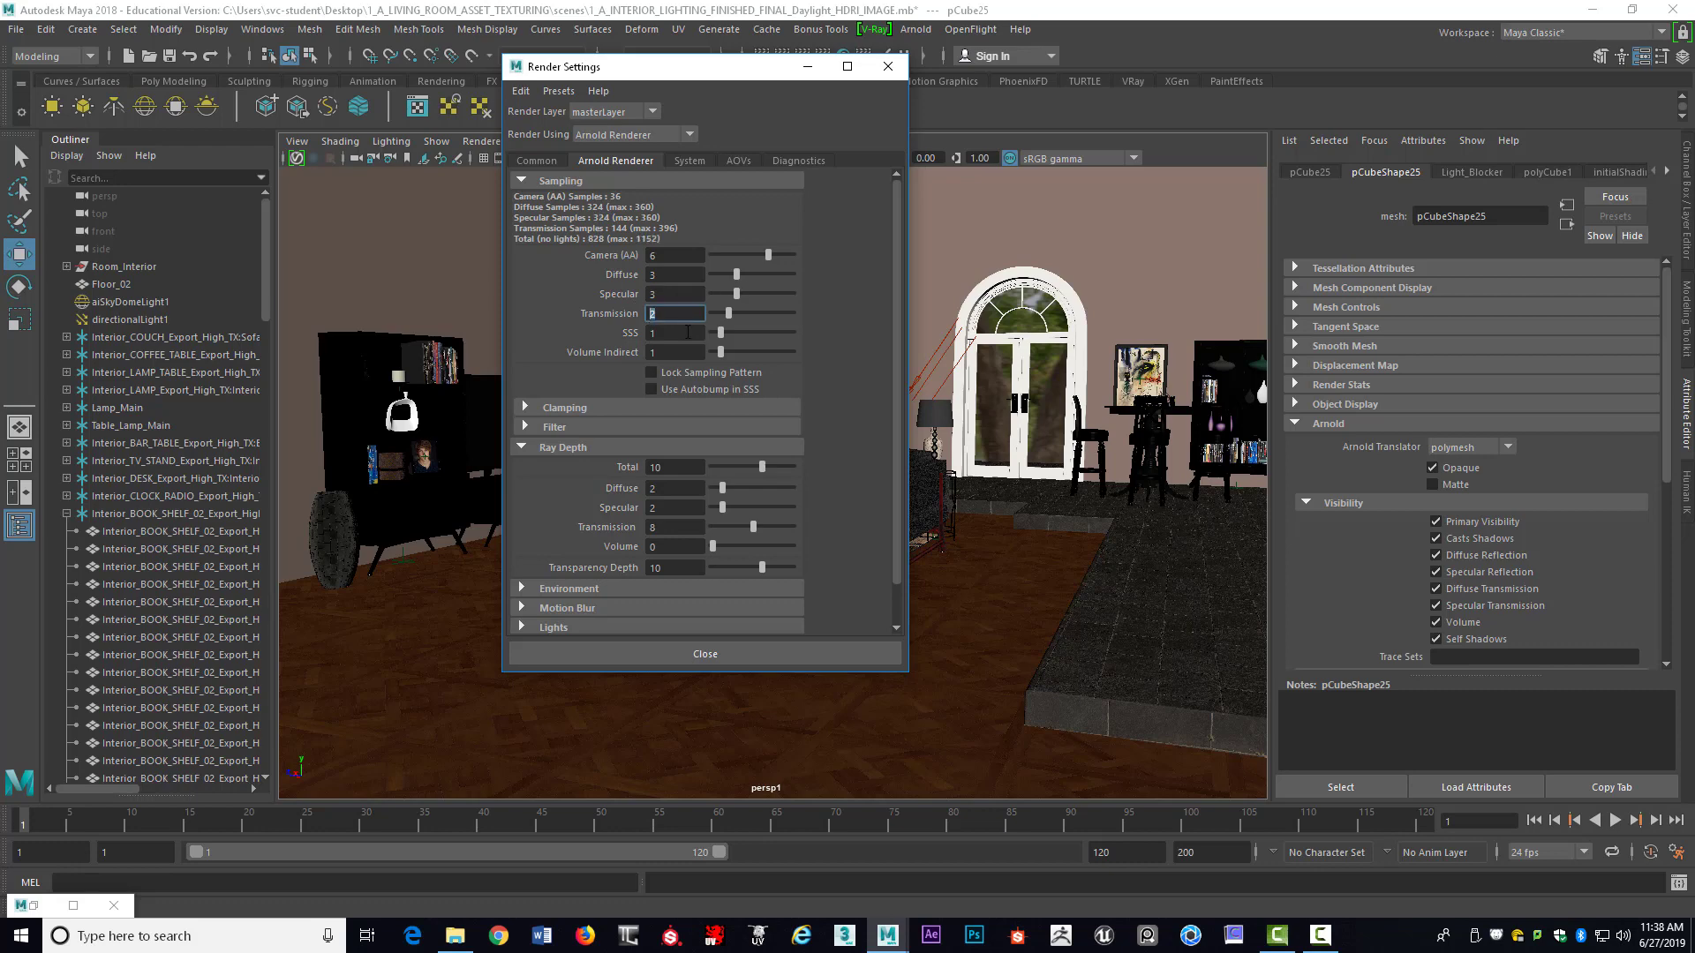
{"action": "type", "text": "3"}
Set the Arnold ray depth to Total 12, Diffuse 3, Specular 3, Transmission 10 and Transparency Depth 12
{"action": "double_click", "coordinate": [675, 467]}
{"action": "type", "text": "12"}
{"action": "key", "text": "Tab"}
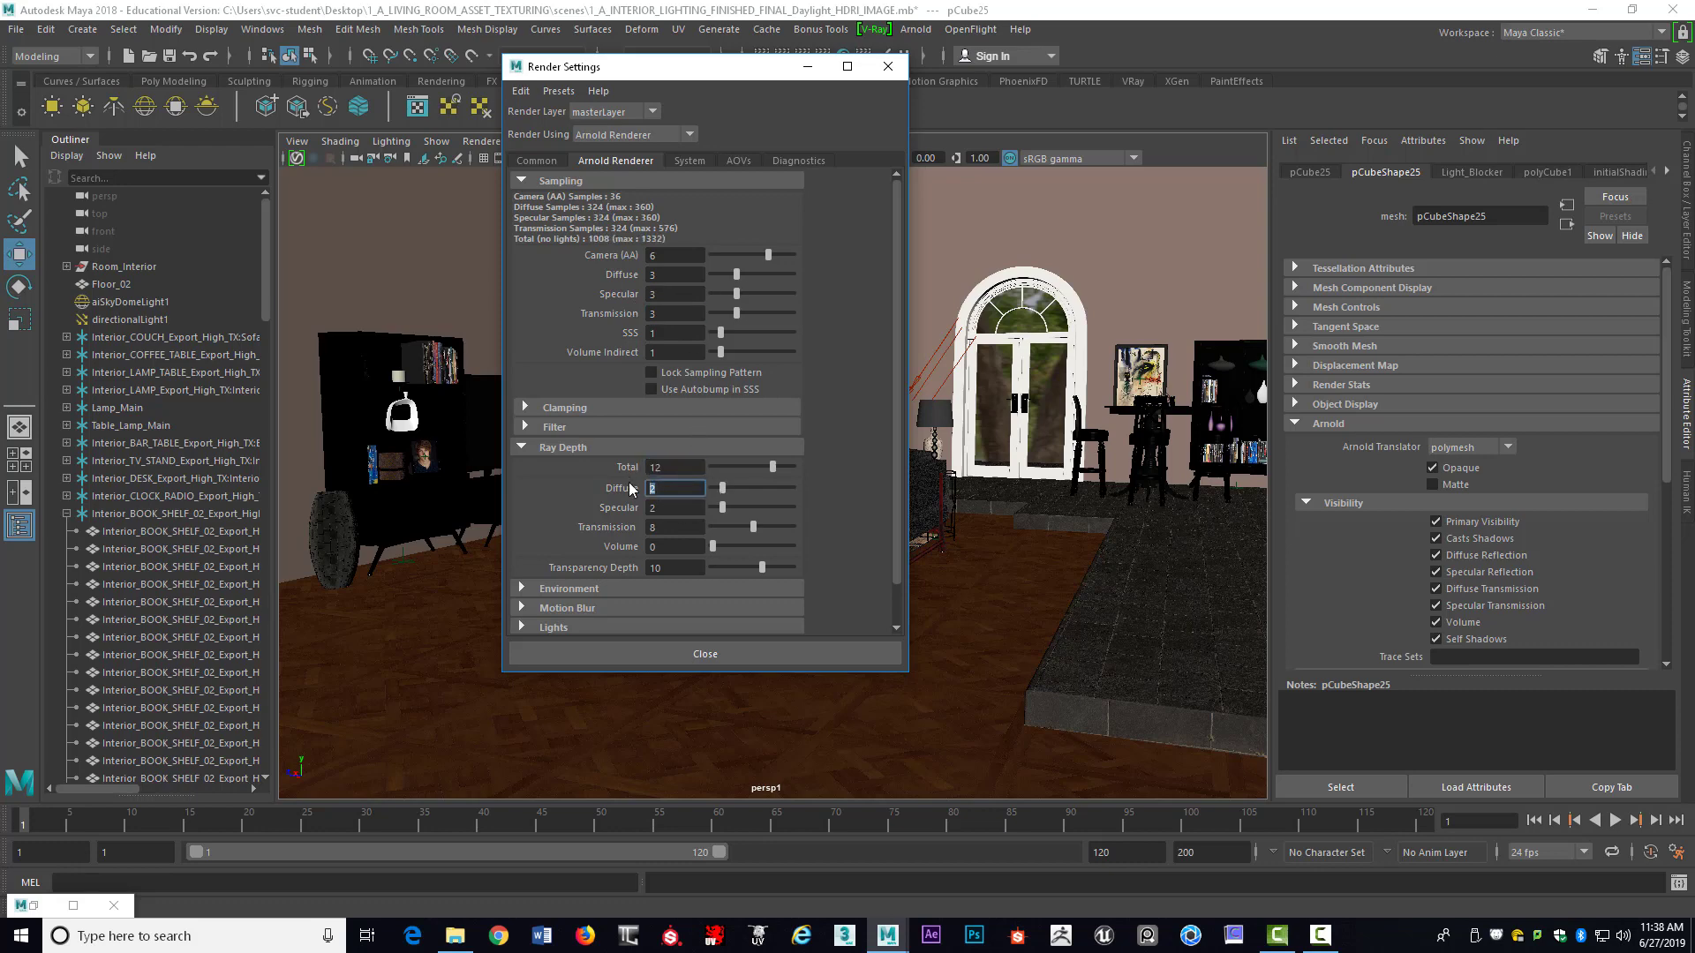
{"action": "key", "text": "Tab"}
{"action": "type", "text": "3"}
{"action": "key", "text": "Tab"}
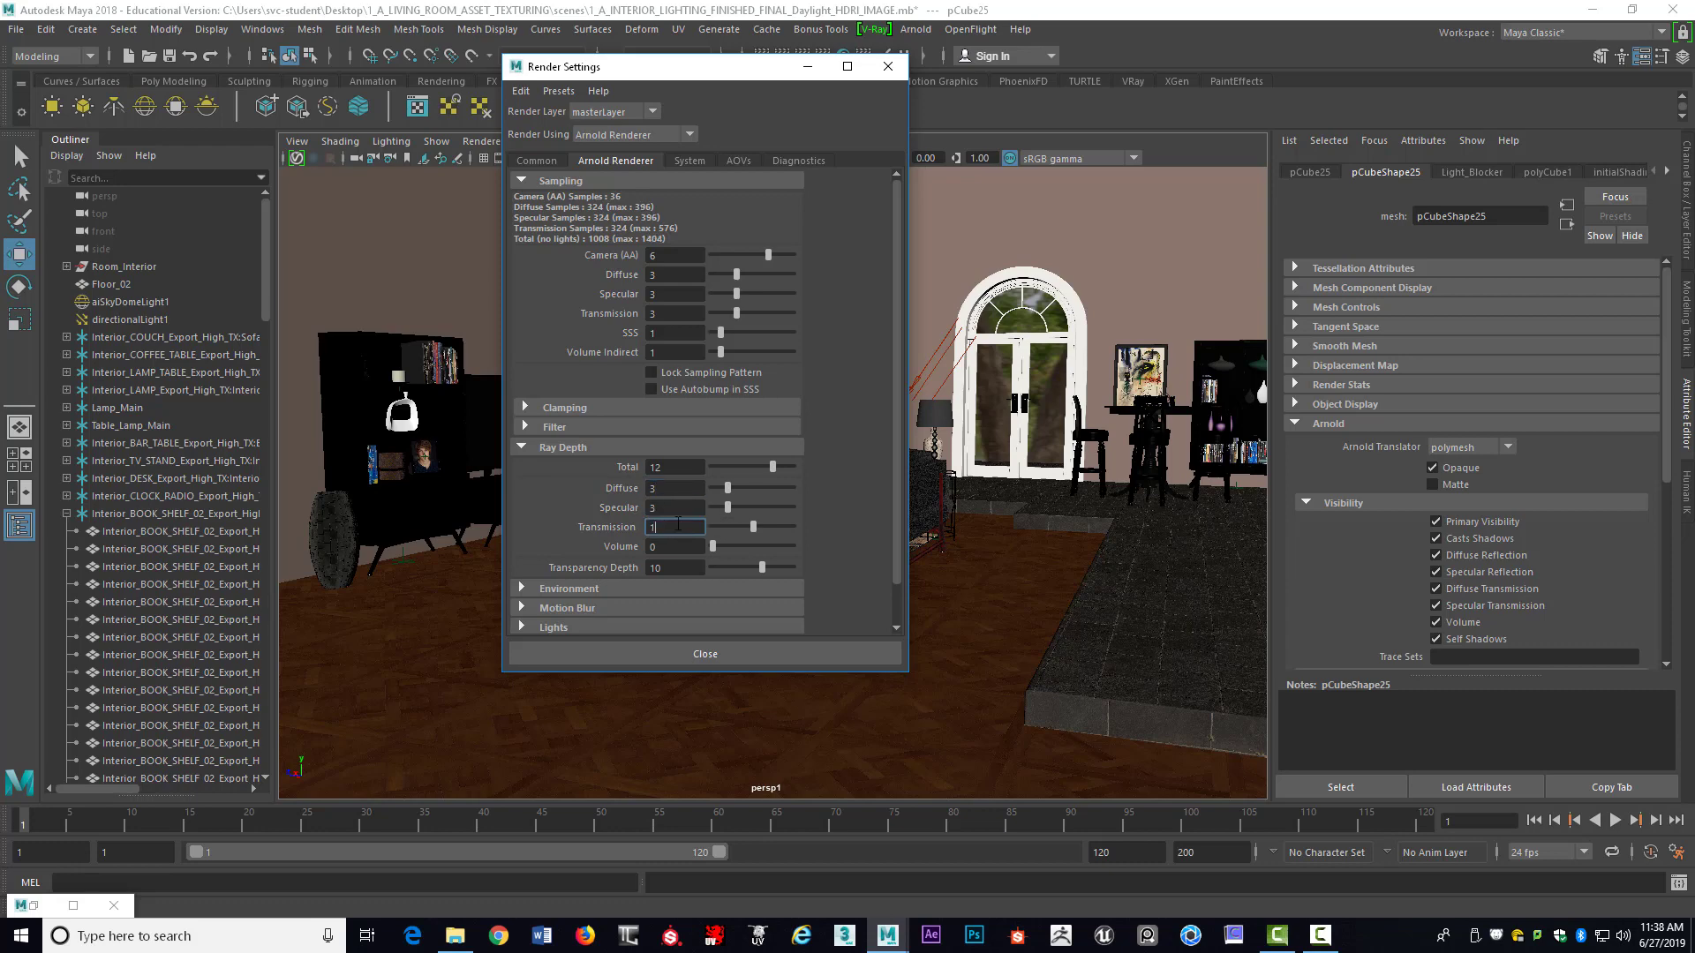
{"action": "type", "text": "10"}
{"action": "key", "text": "Tab"}
{"action": "type", "text": "1"}
Set the render image size to the HD_1080 preset and review the Arnold sampling and ray depth settings
{"action": "left_click", "coordinate": [554, 163]}
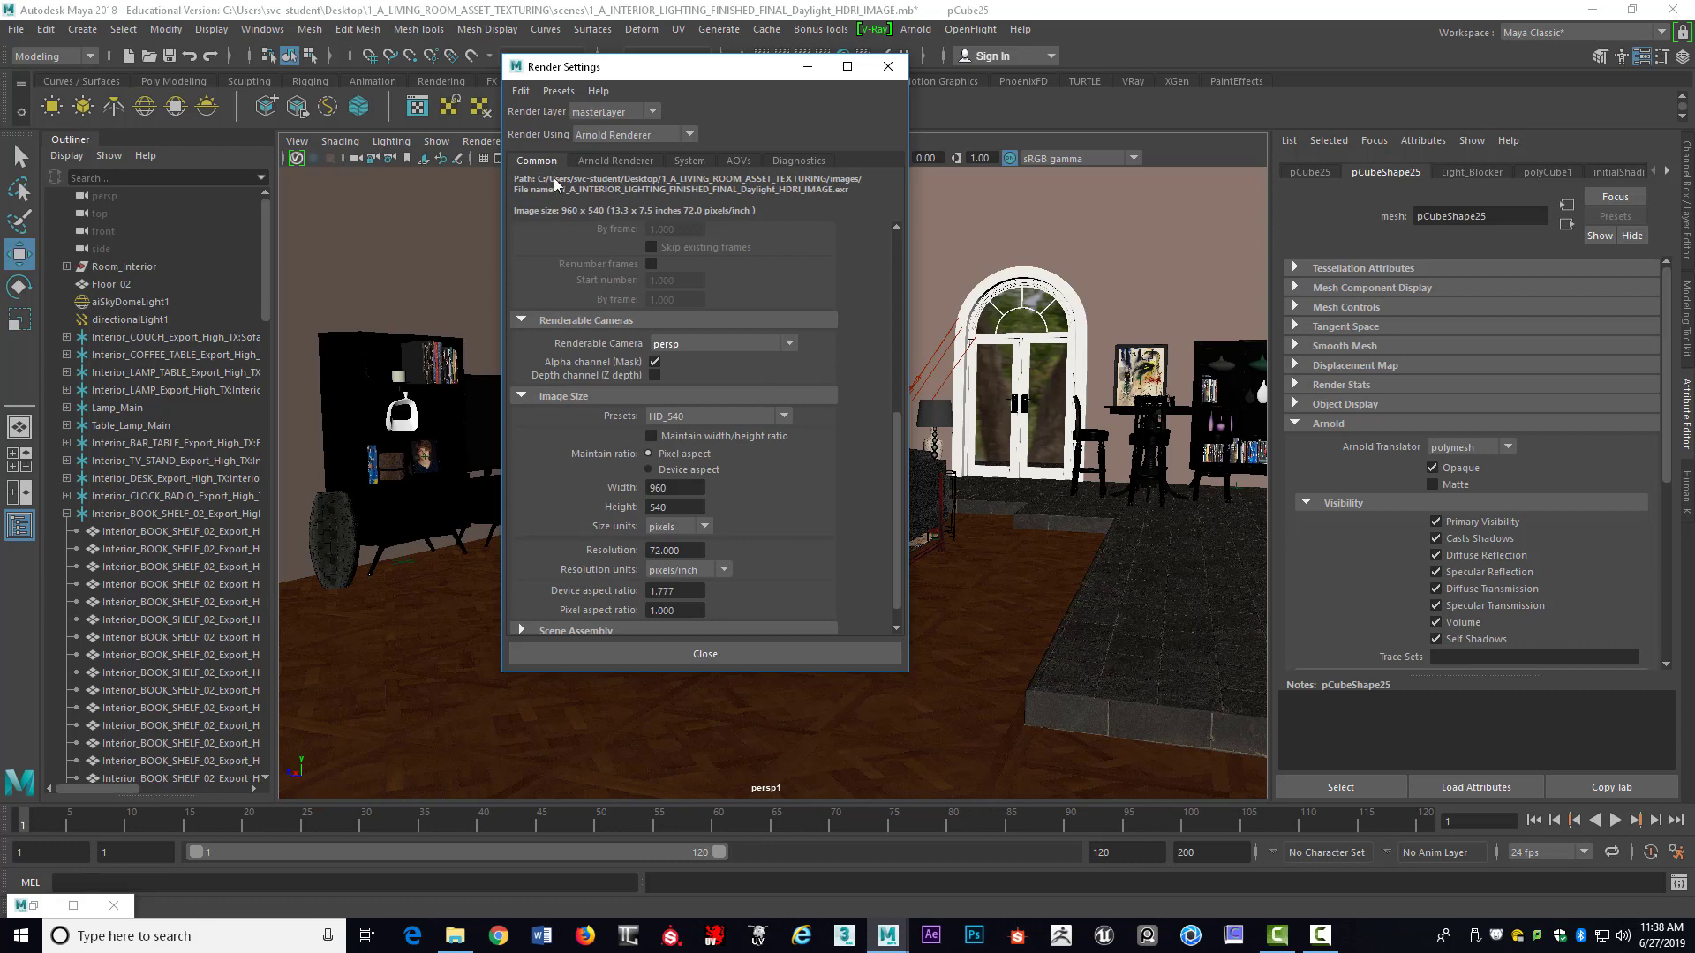
{"action": "left_click", "coordinate": [791, 416]}
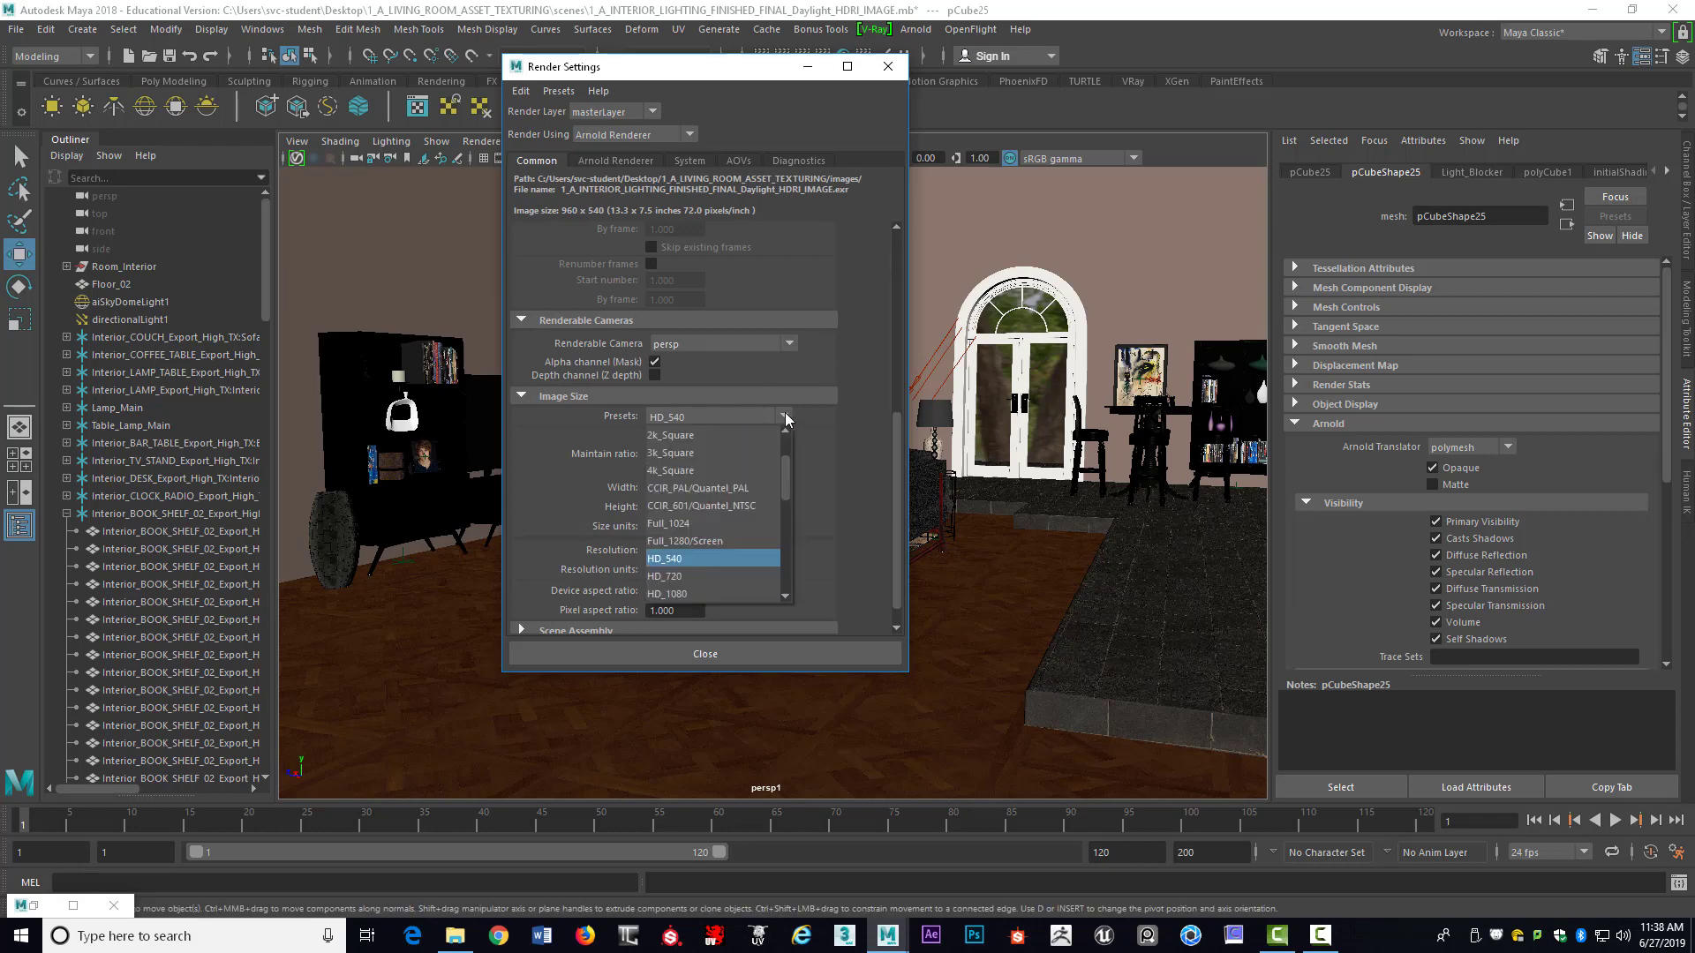
{"action": "left_click", "coordinate": [738, 593]}
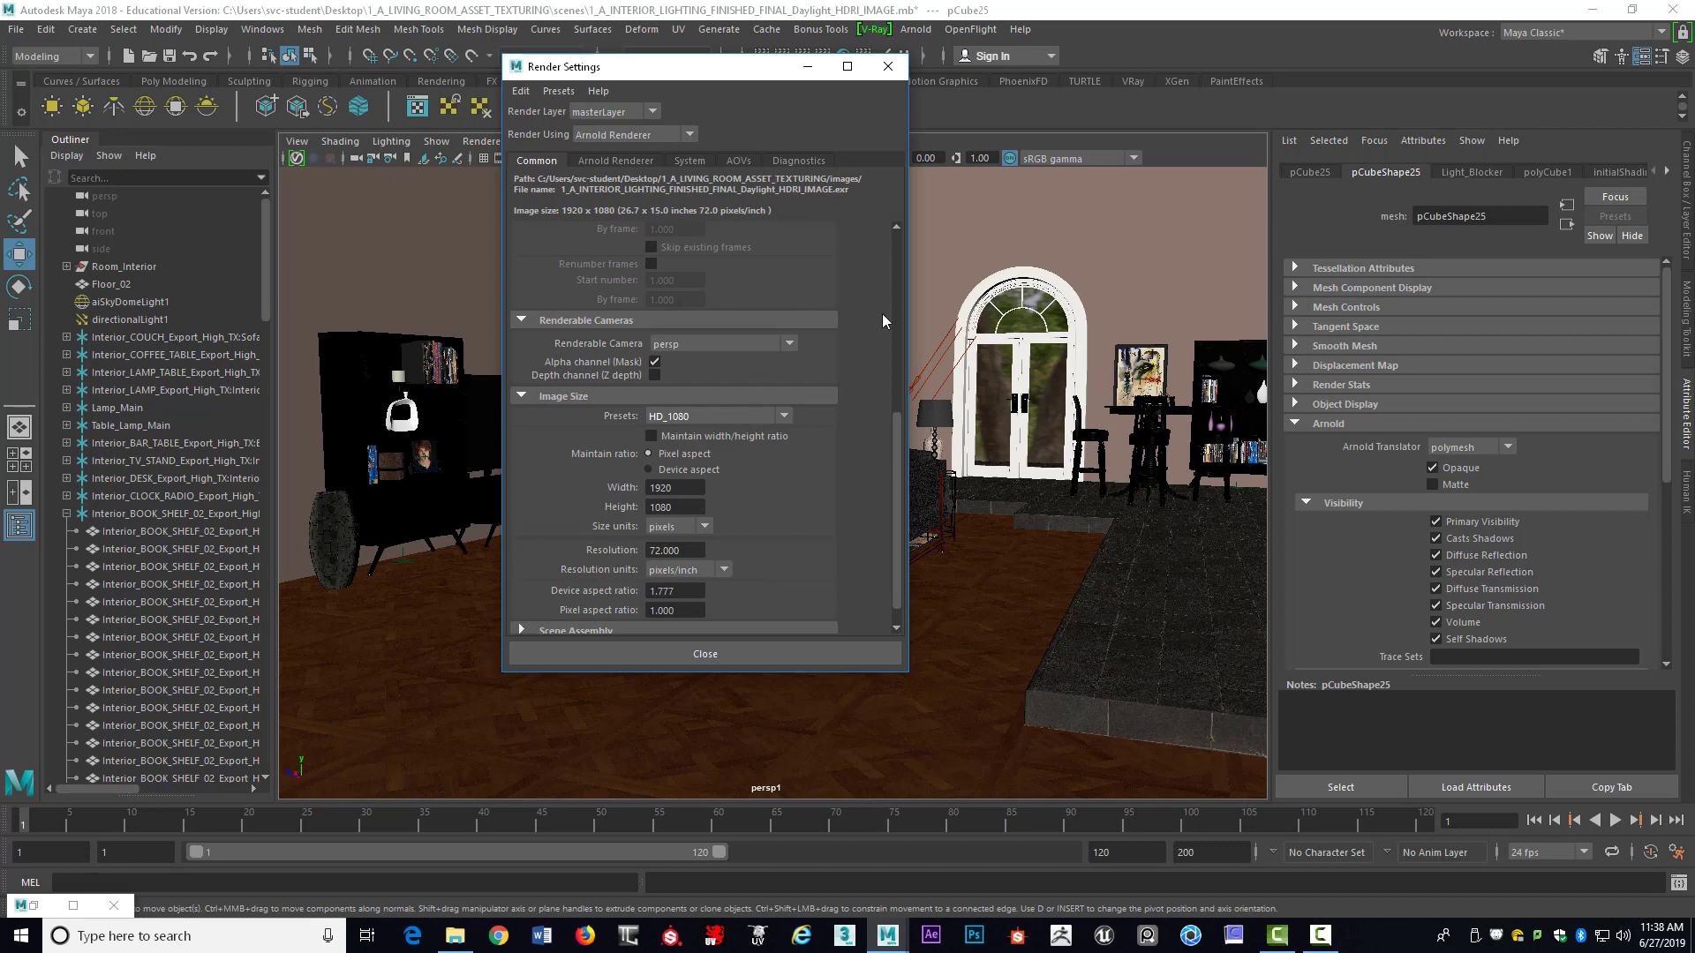
{"action": "left_click", "coordinate": [627, 159]}
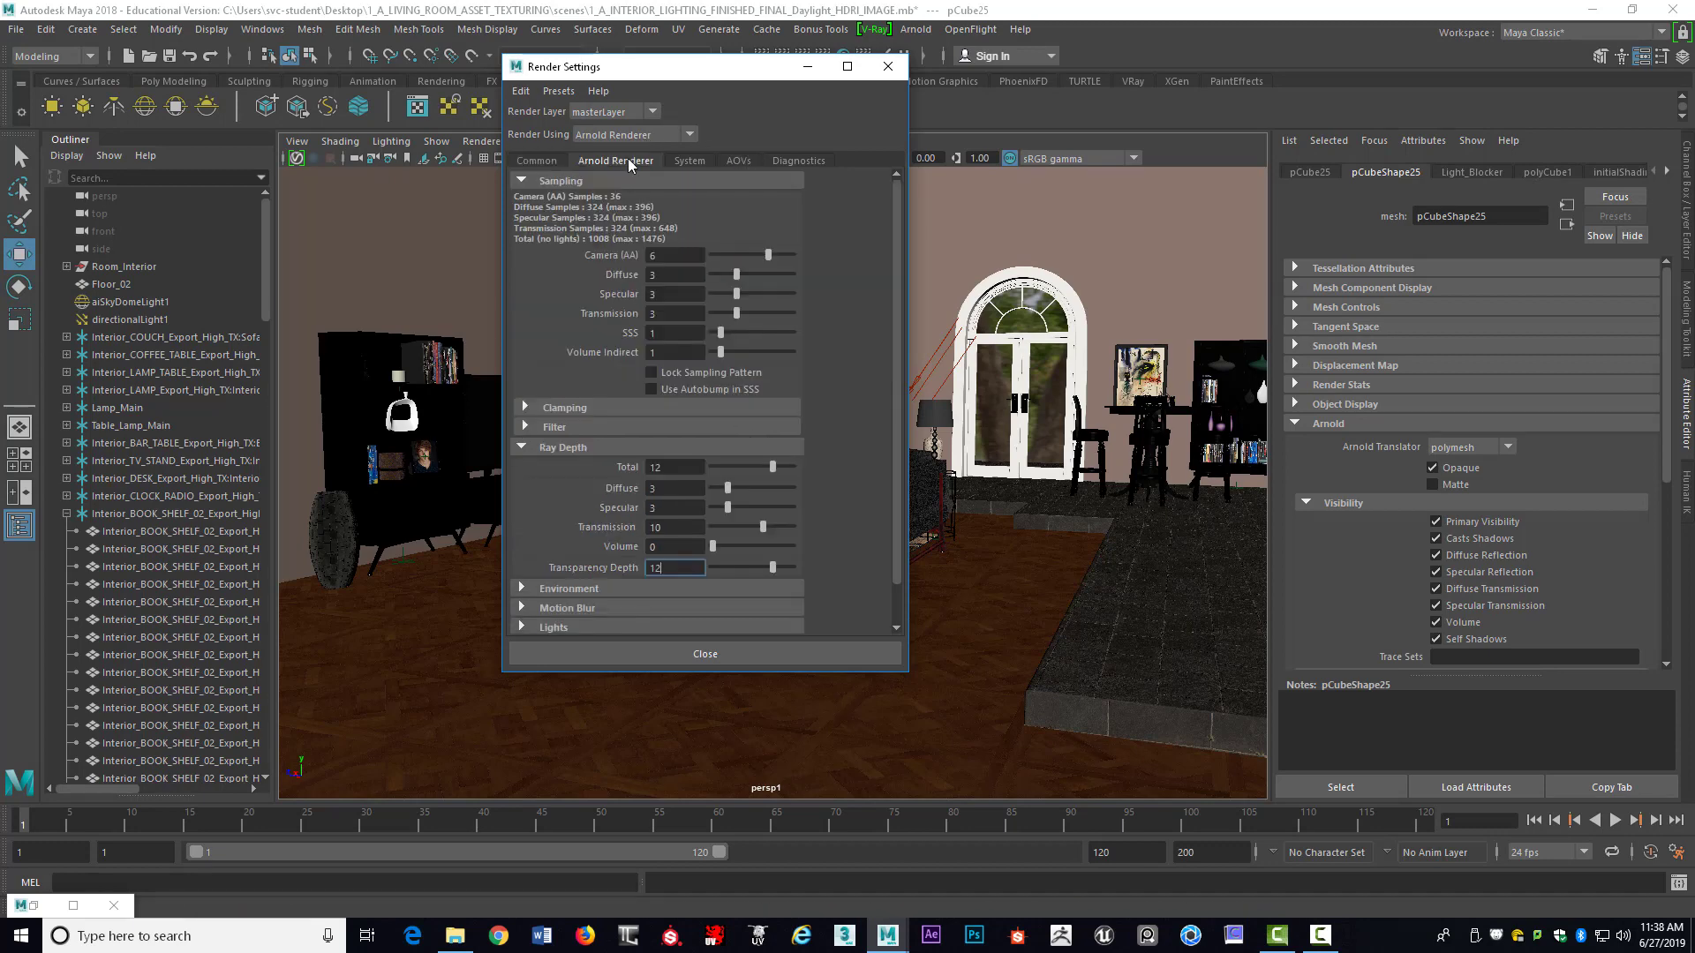
Make persp1 the renderable camera, review the file output options and close the render settings
{"action": "left_click", "coordinate": [532, 161]}
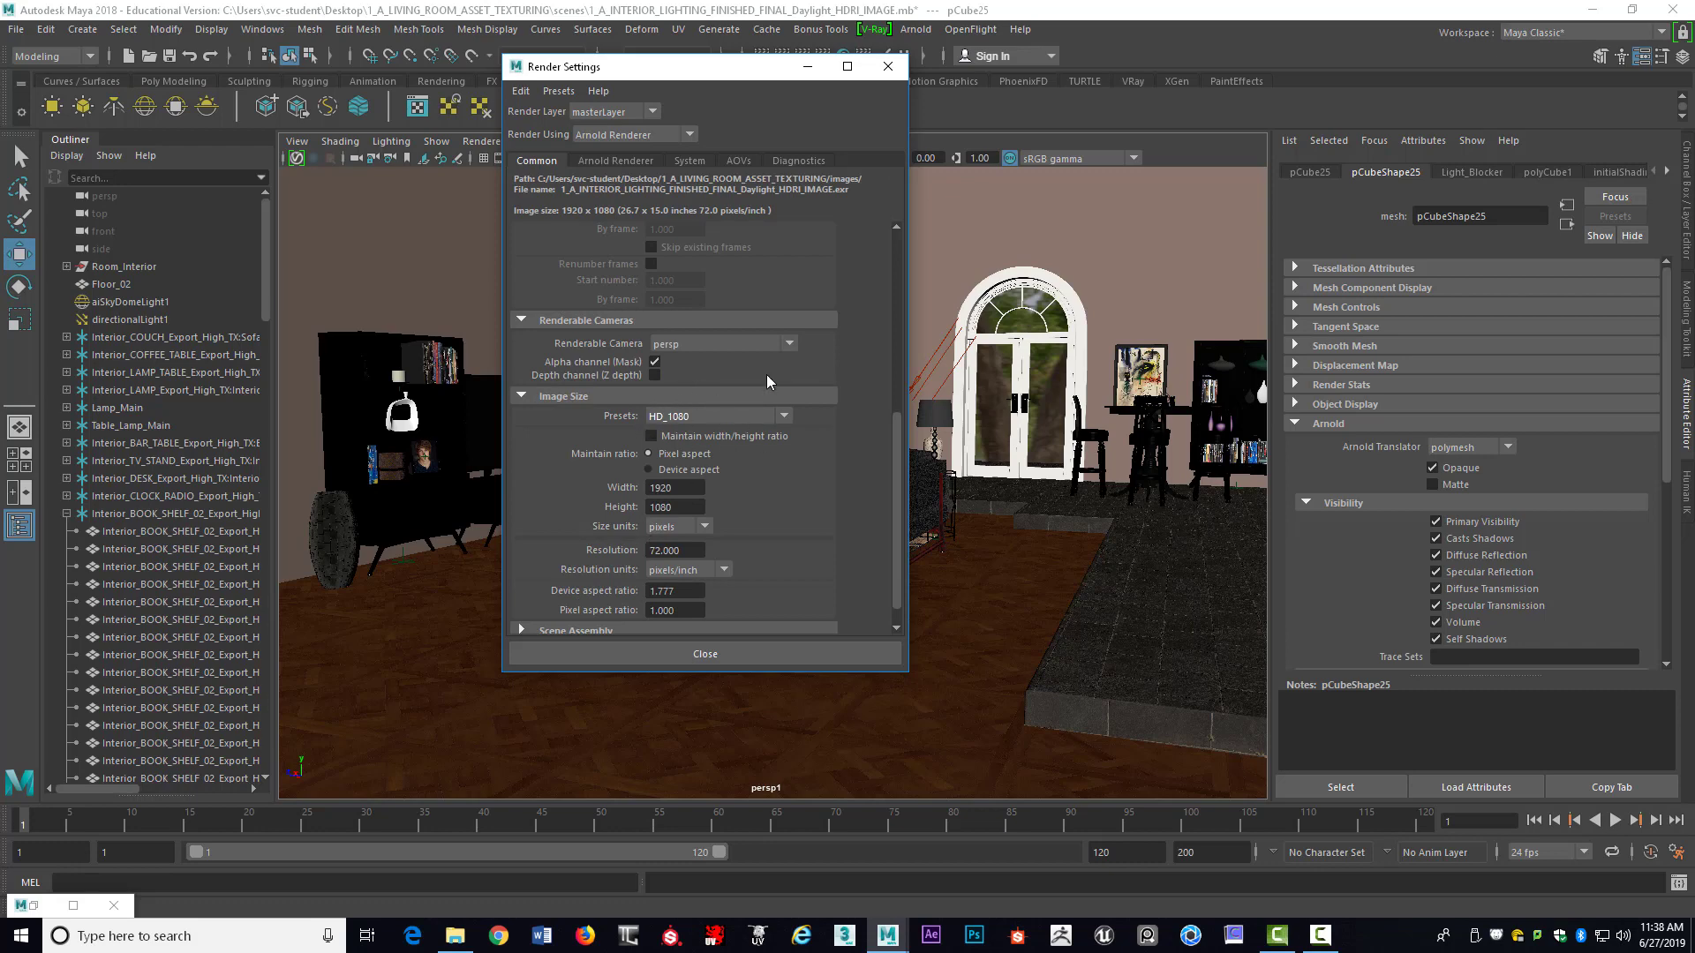
{"action": "scroll", "coordinate": [760, 353], "scroll_direction": "up", "scroll_amount": 3}
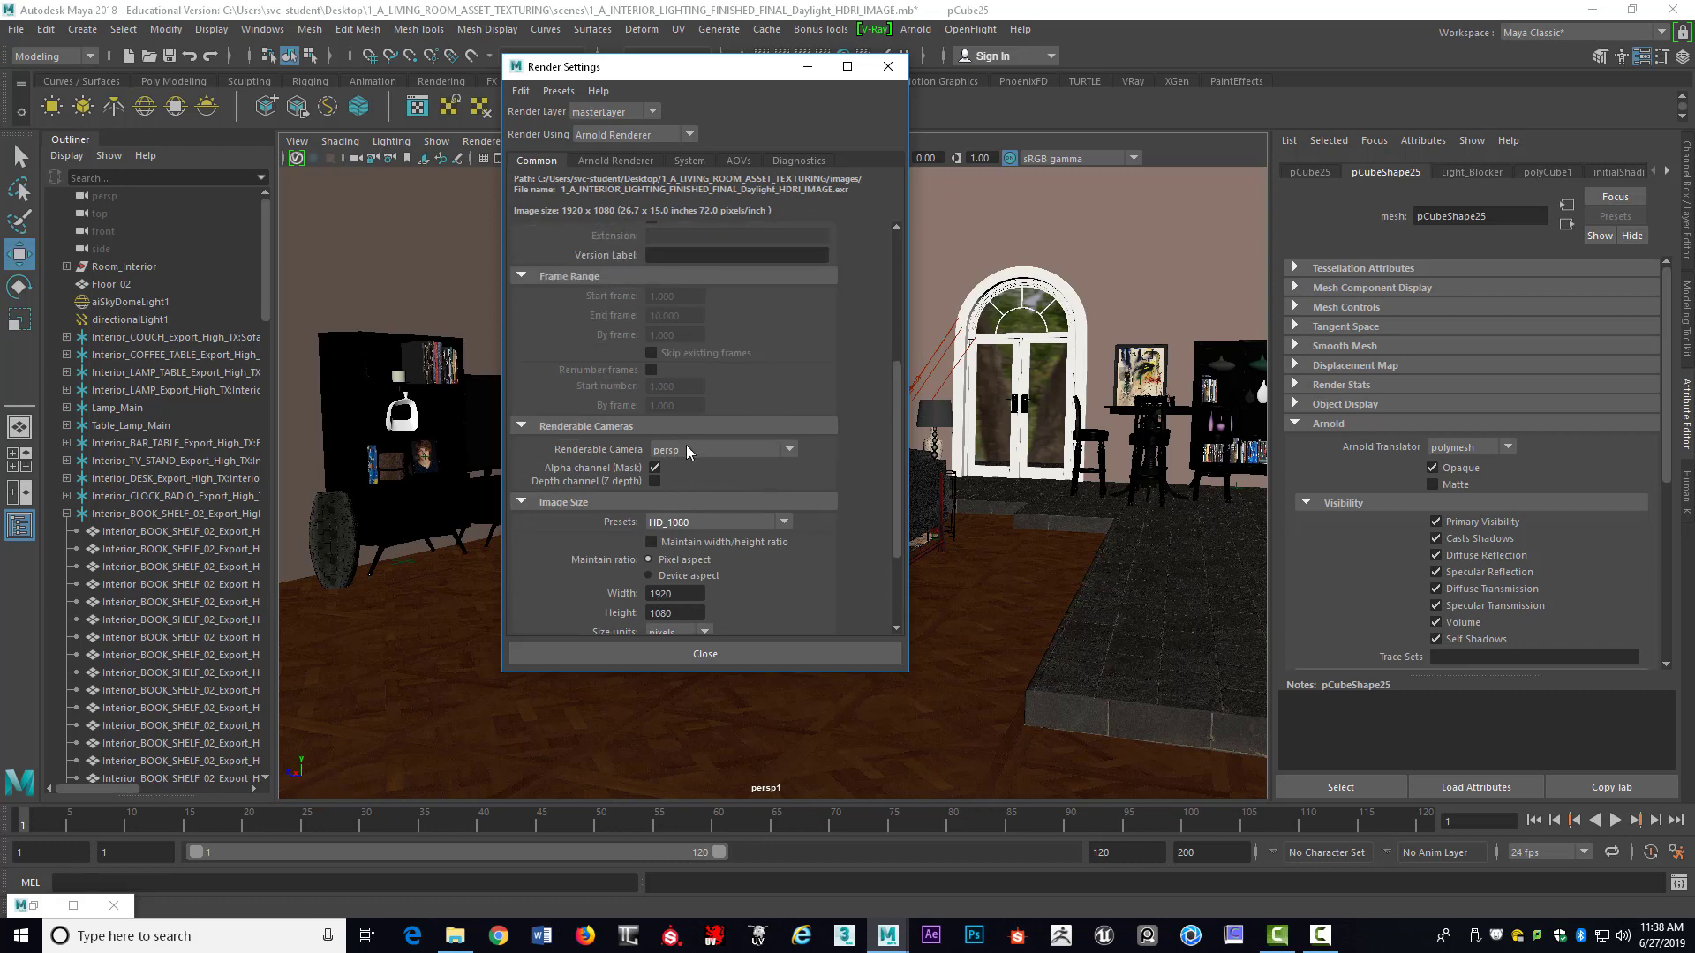
{"action": "scroll", "coordinate": [757, 458], "scroll_direction": "down", "scroll_amount": 2}
{"action": "left_click", "coordinate": [787, 396]}
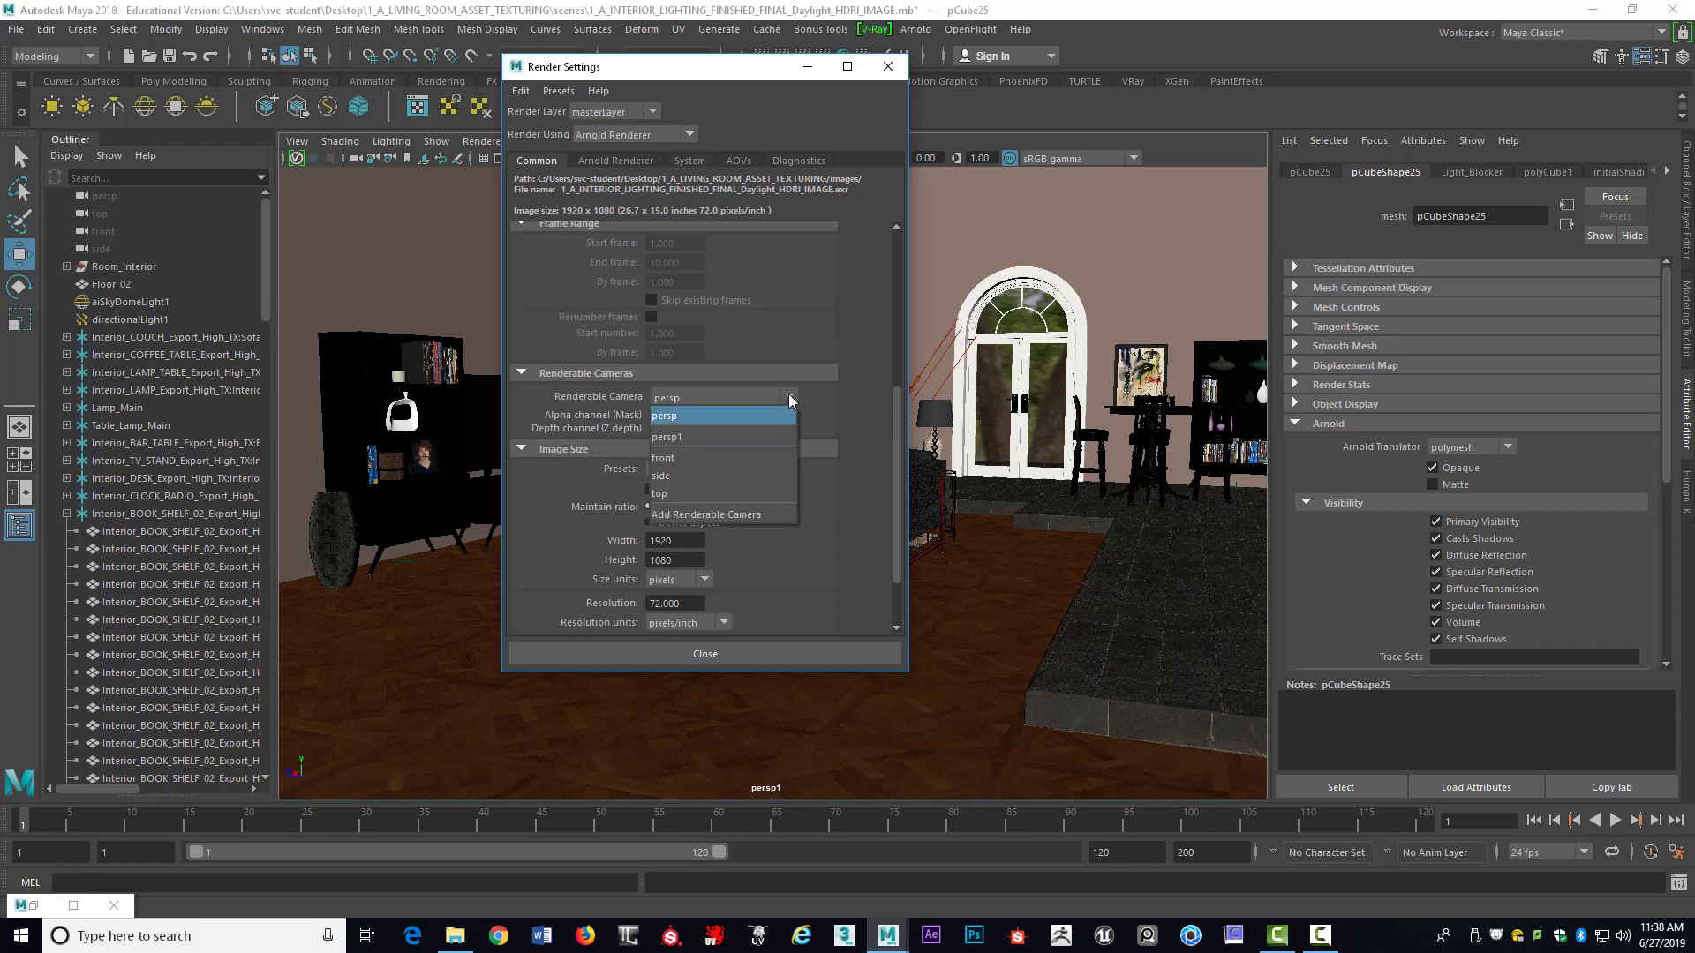
{"action": "left_click", "coordinate": [735, 435]}
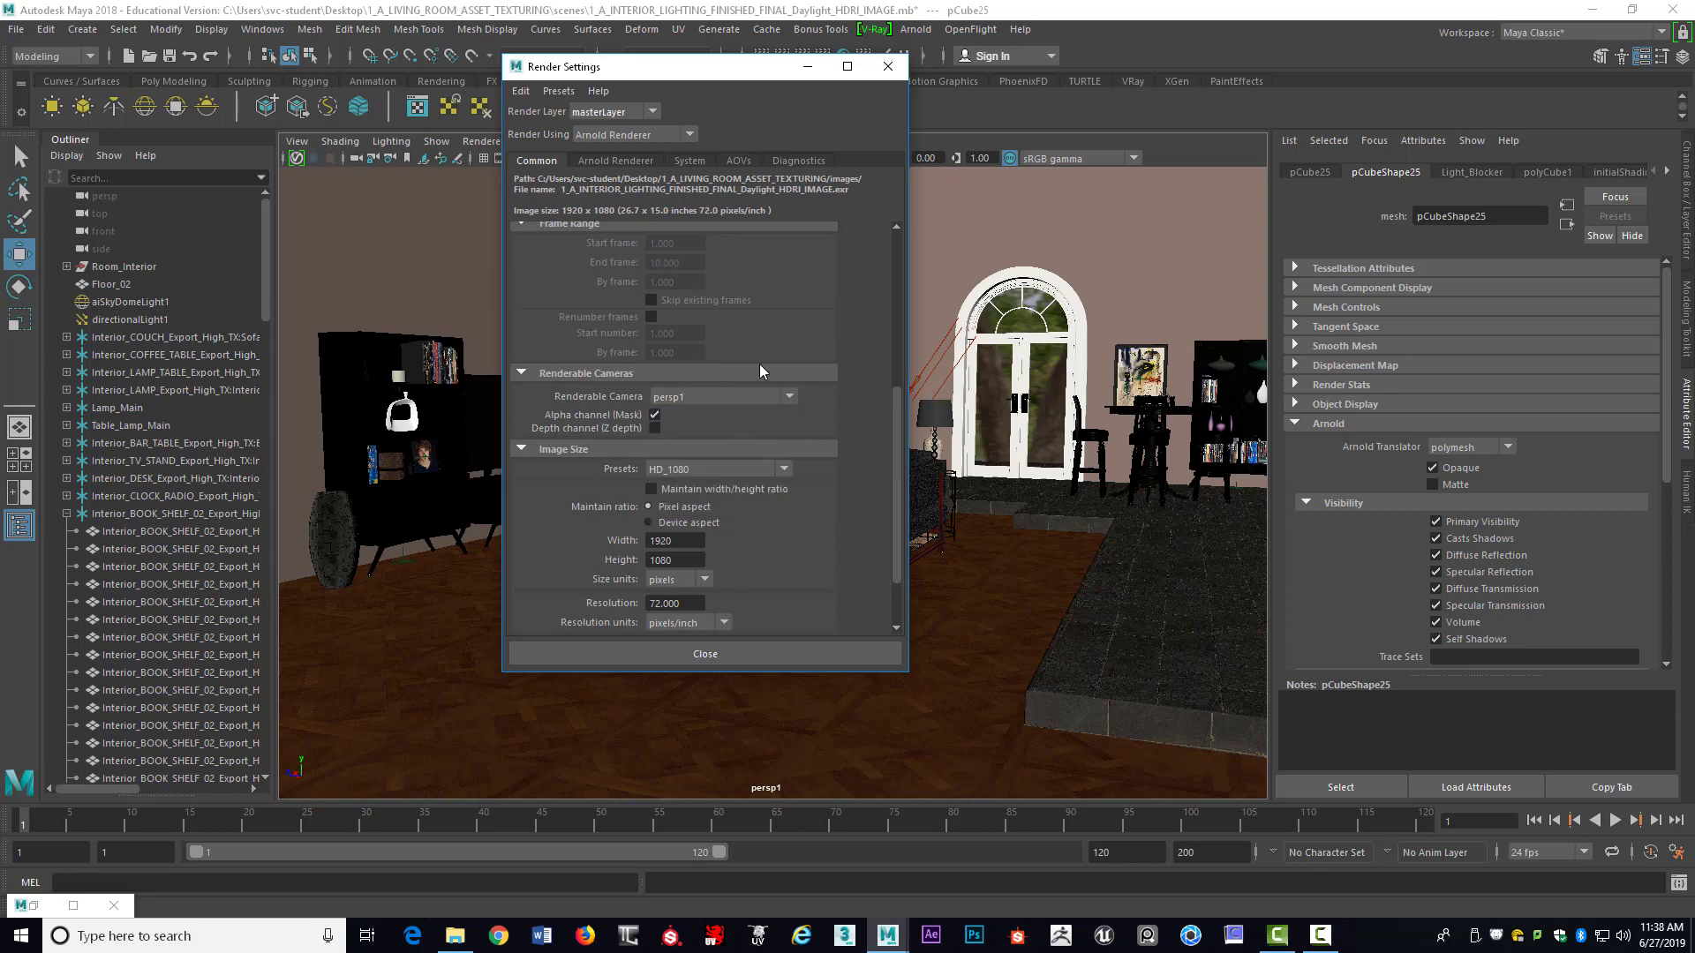
{"action": "scroll", "coordinate": [759, 363], "scroll_direction": "up", "scroll_amount": 9}
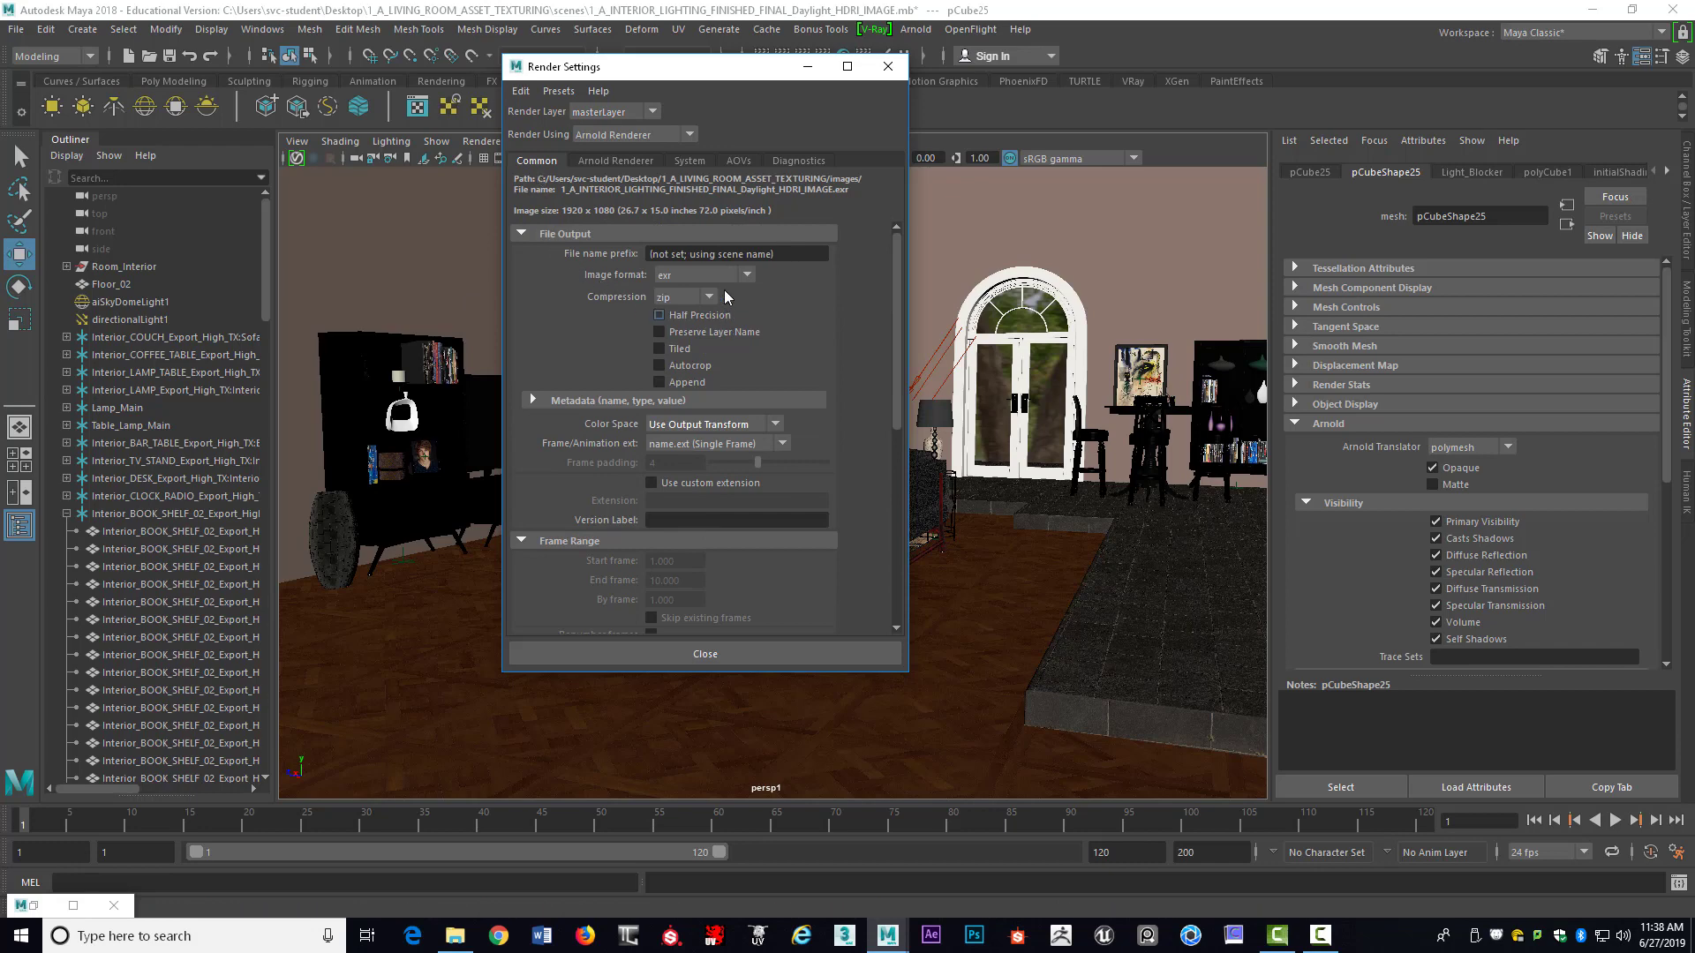
{"action": "left_click", "coordinate": [888, 66]}
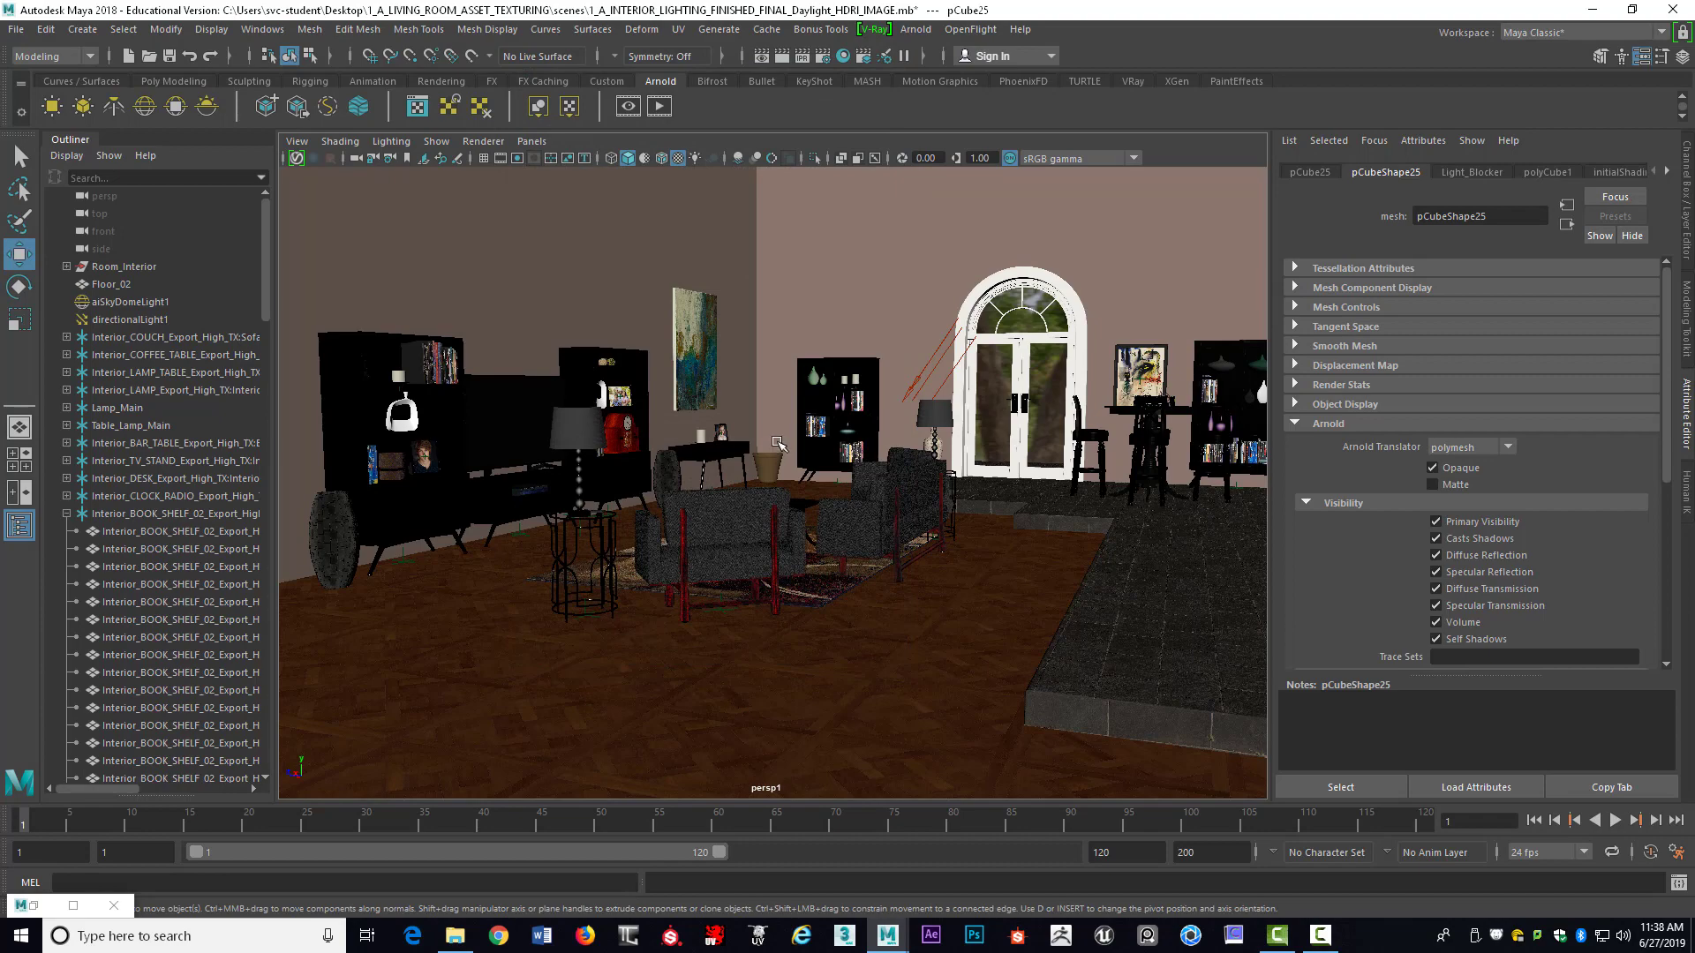
Reframe the persp1 camera to a lower view across the floor towards the seating area and arched window
{"action": "scroll", "coordinate": [843, 461], "scroll_direction": "down", "scroll_amount": 1}
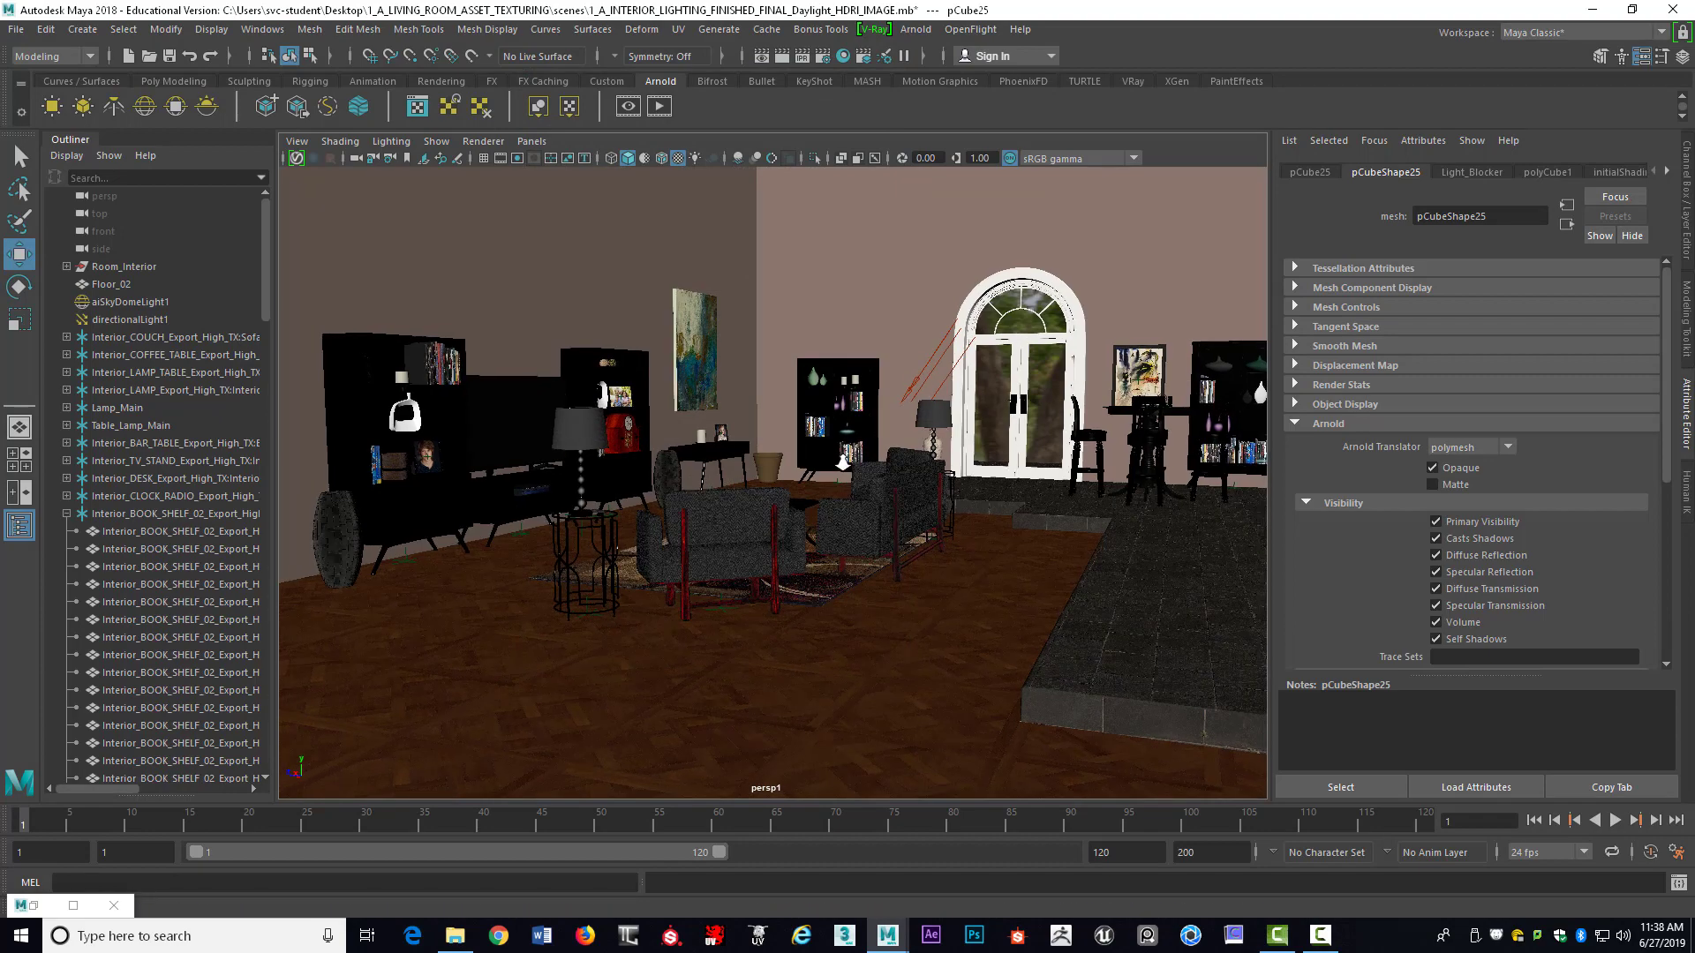
{"action": "scroll", "coordinate": [846, 441], "scroll_direction": "up", "scroll_amount": 3}
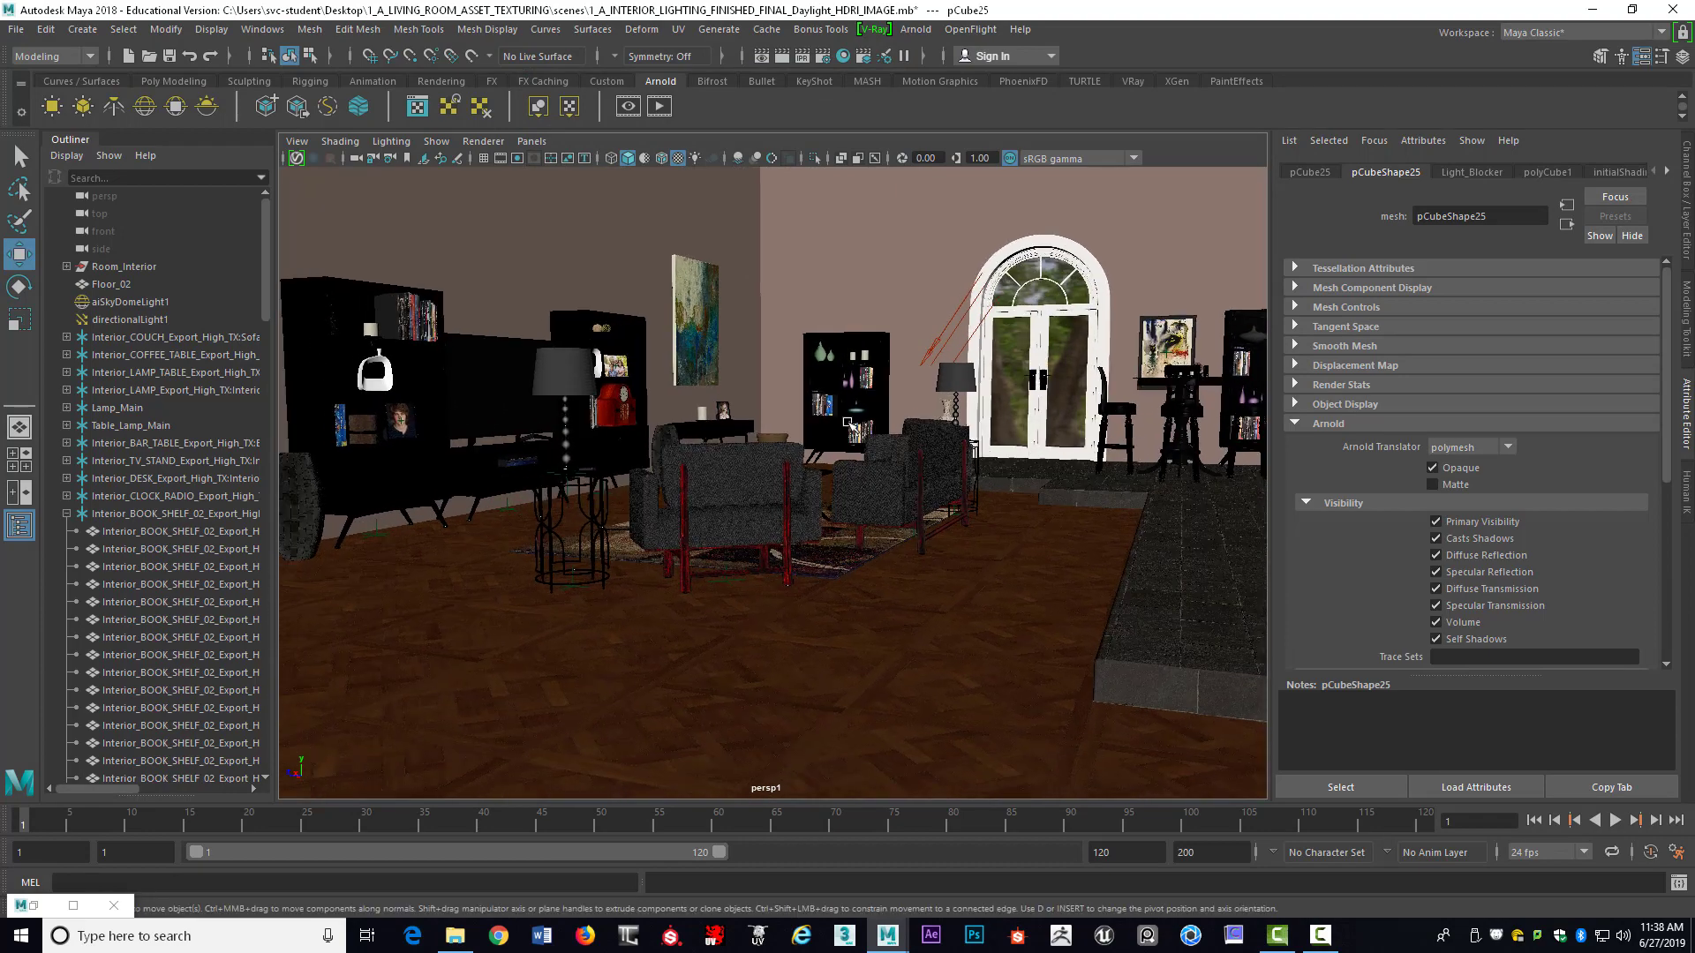
{"action": "scroll", "coordinate": [848, 424], "scroll_direction": "down", "scroll_amount": 3}
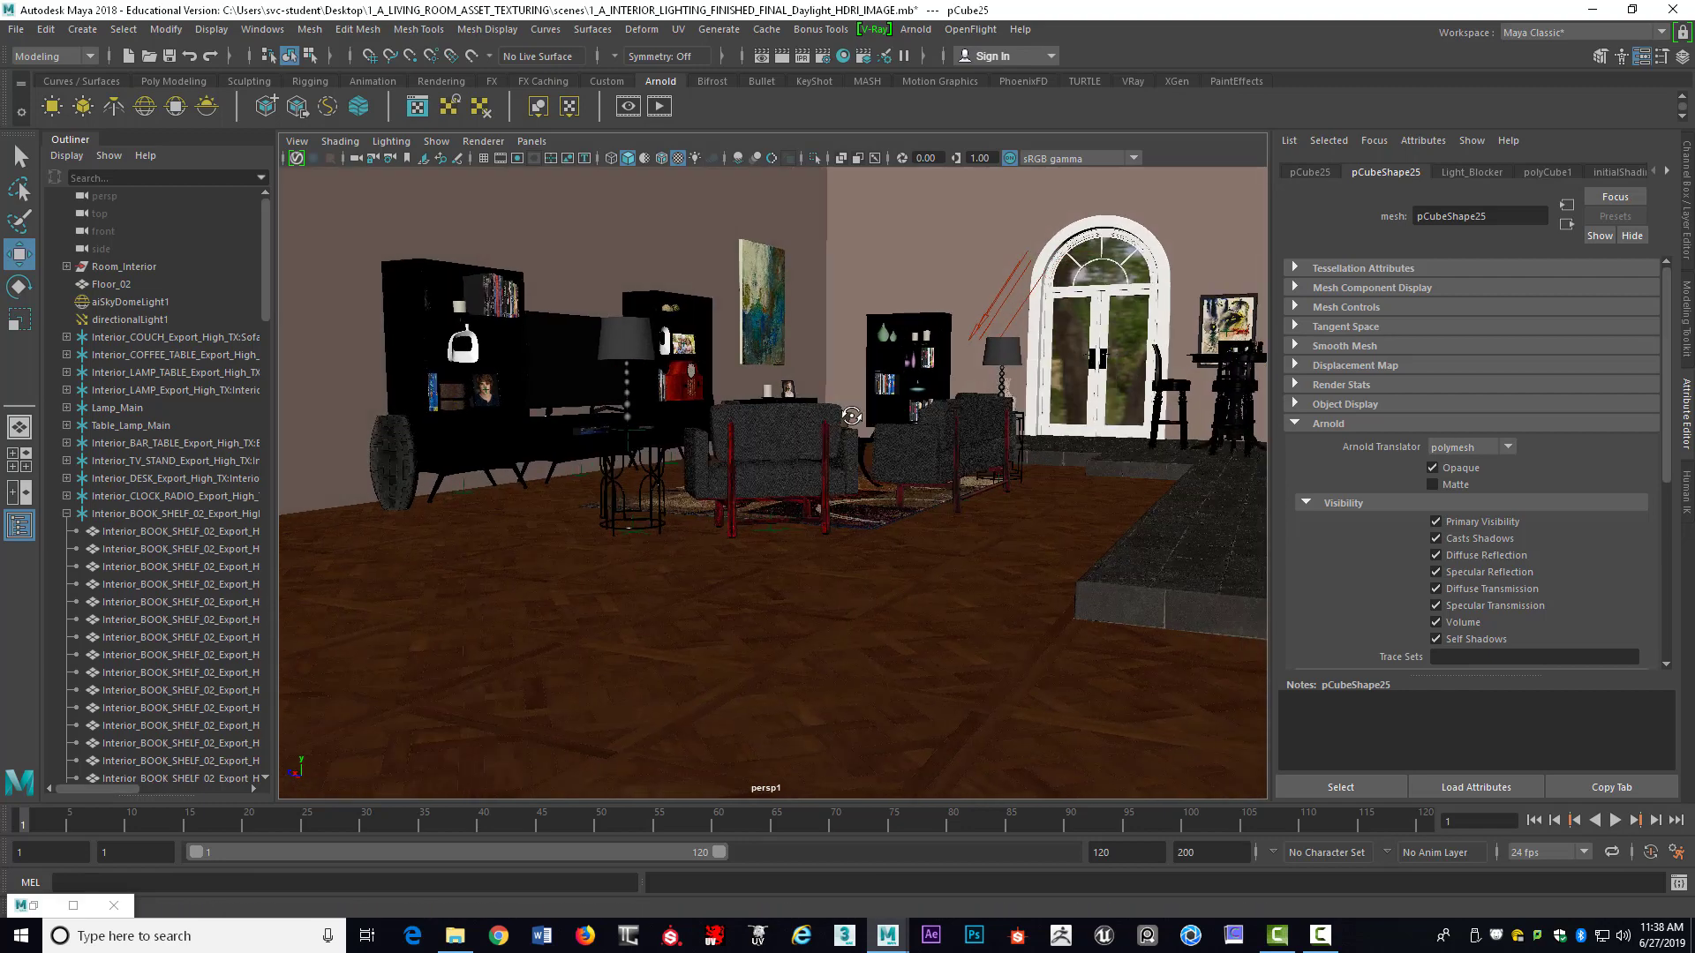
{"action": "scroll", "coordinate": [850, 408], "scroll_direction": "up", "scroll_amount": 3}
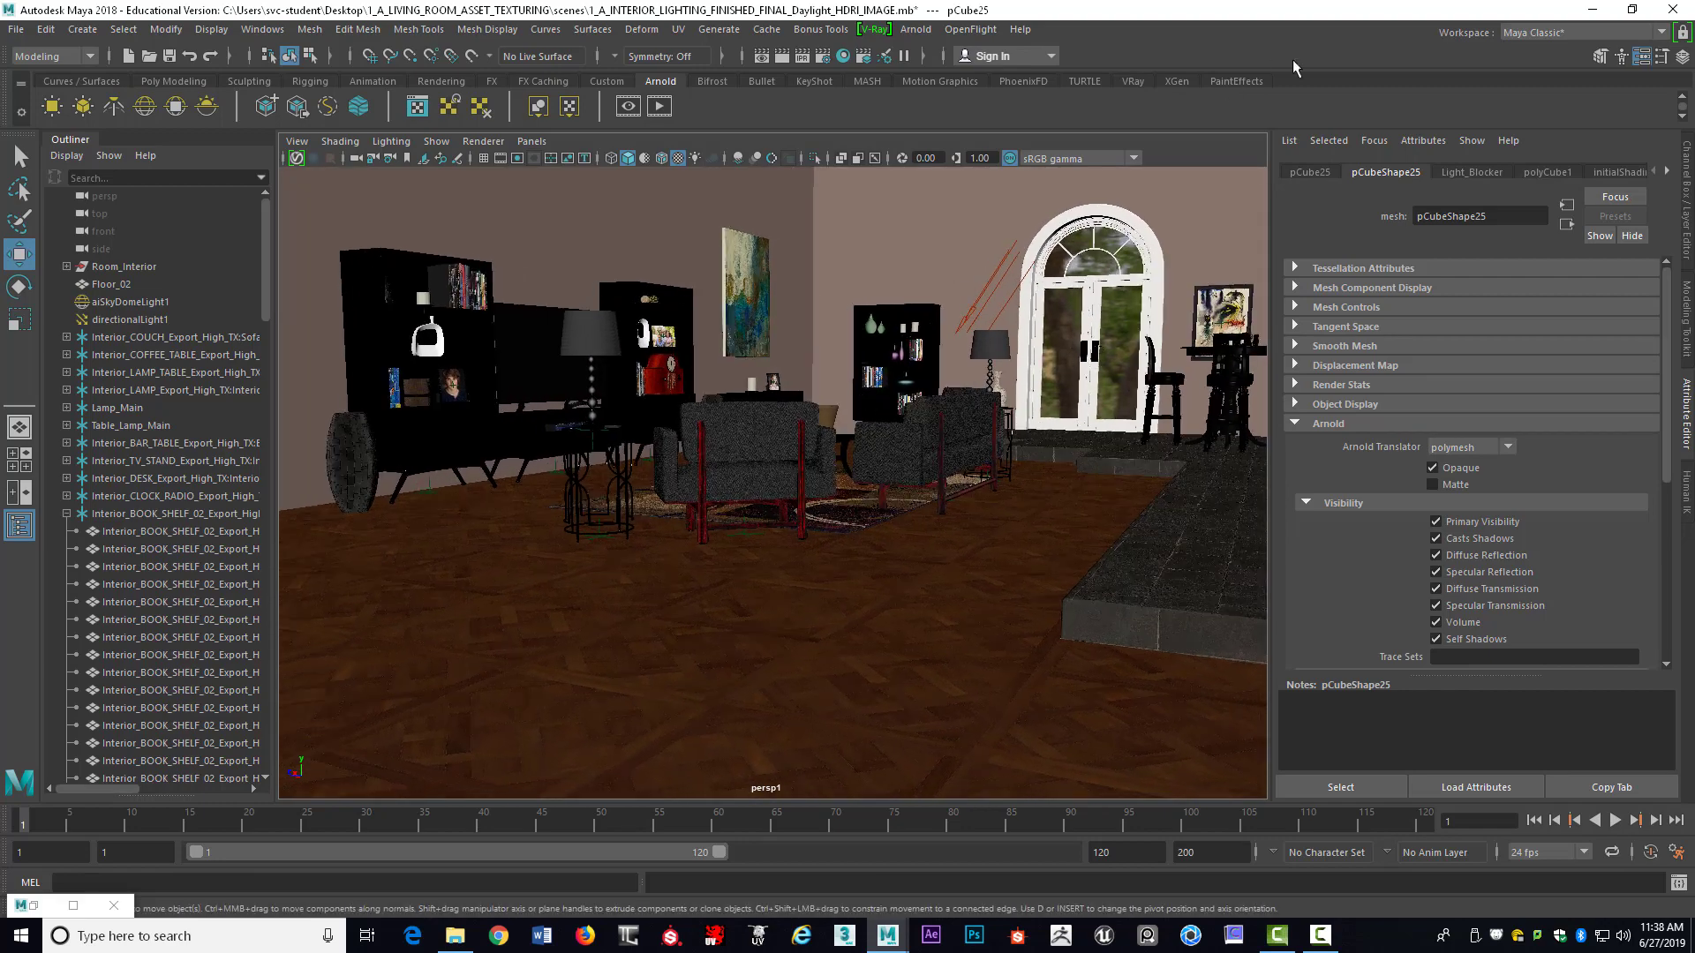
Switch to File Explorer and open the Living_Room_05 render from the images folder of 1_A_LIVING_ROOM_ASSET_TEXTURING
{"action": "left_click", "coordinate": [1592, 10]}
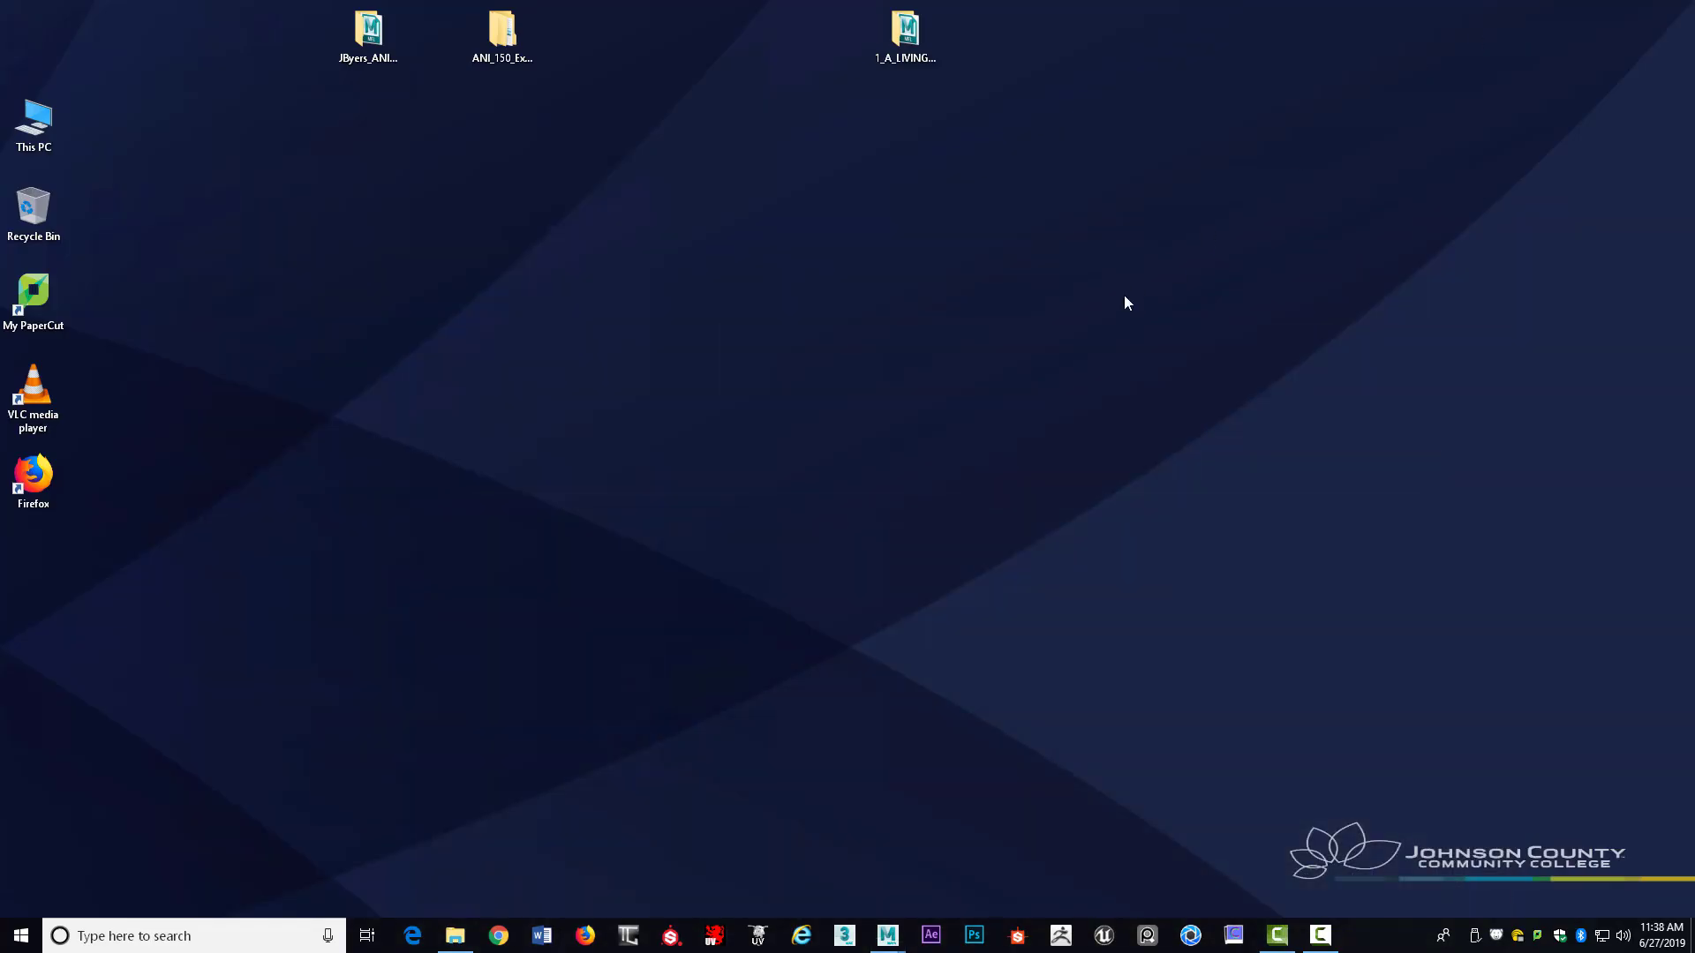
{"action": "double_click", "coordinate": [905, 31]}
{"action": "double_click", "coordinate": [564, 332]}
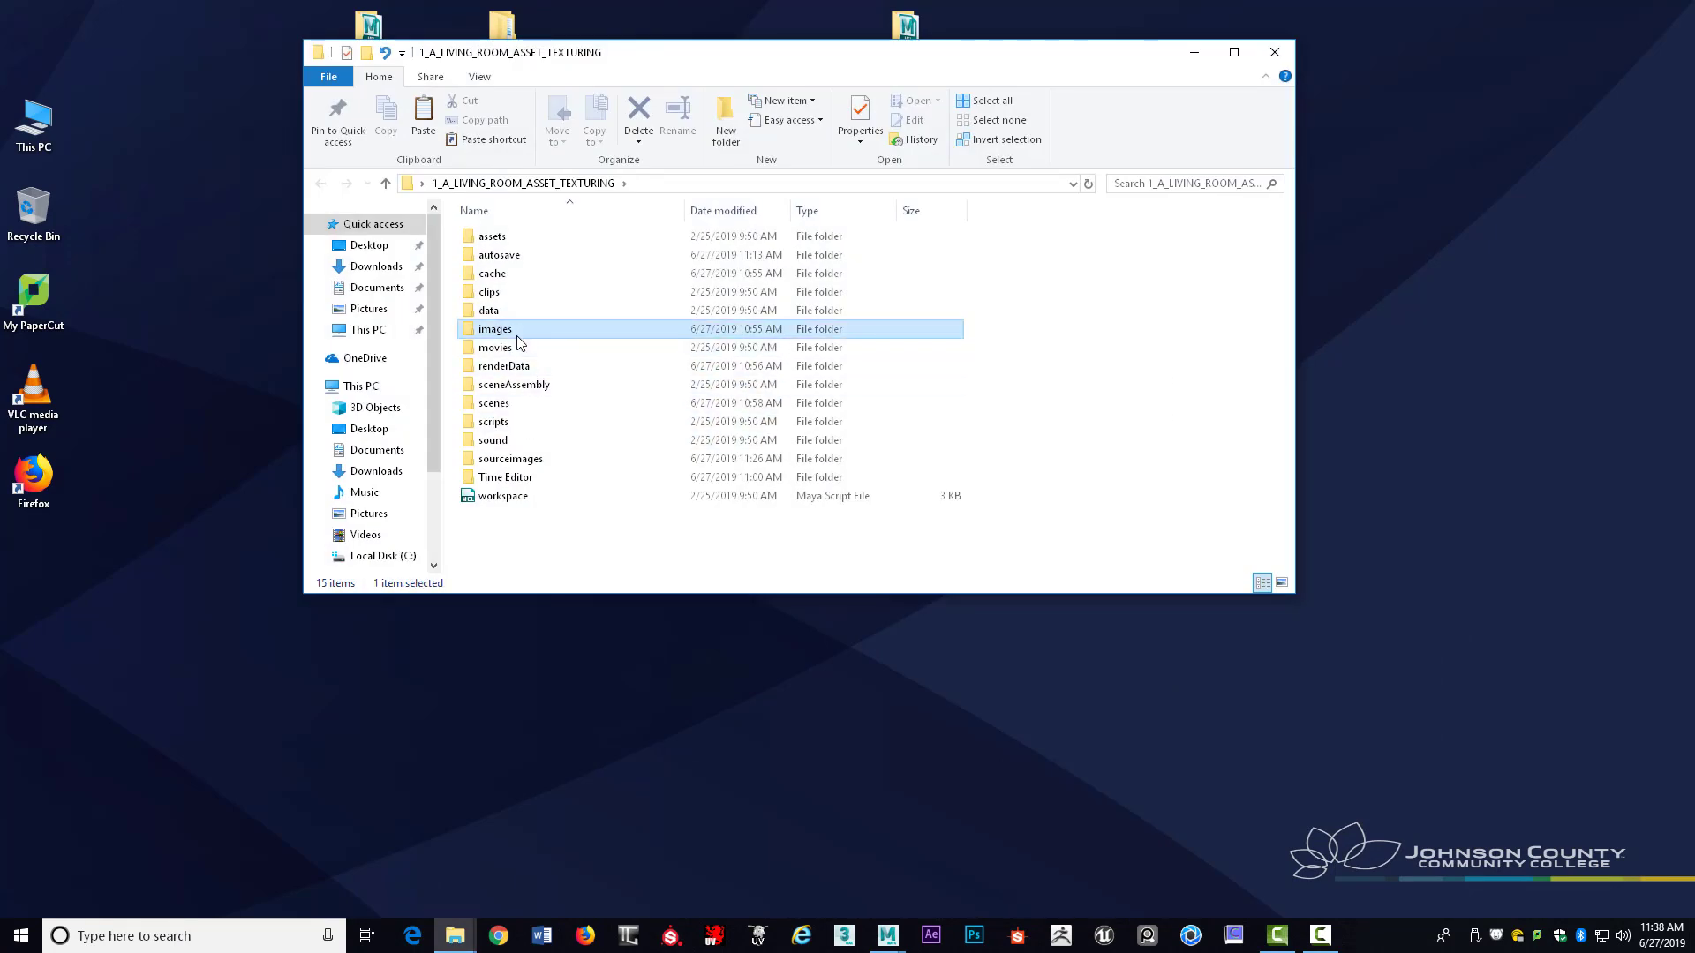
{"action": "scroll", "coordinate": [1207, 458], "scroll_direction": "down", "scroll_amount": 3}
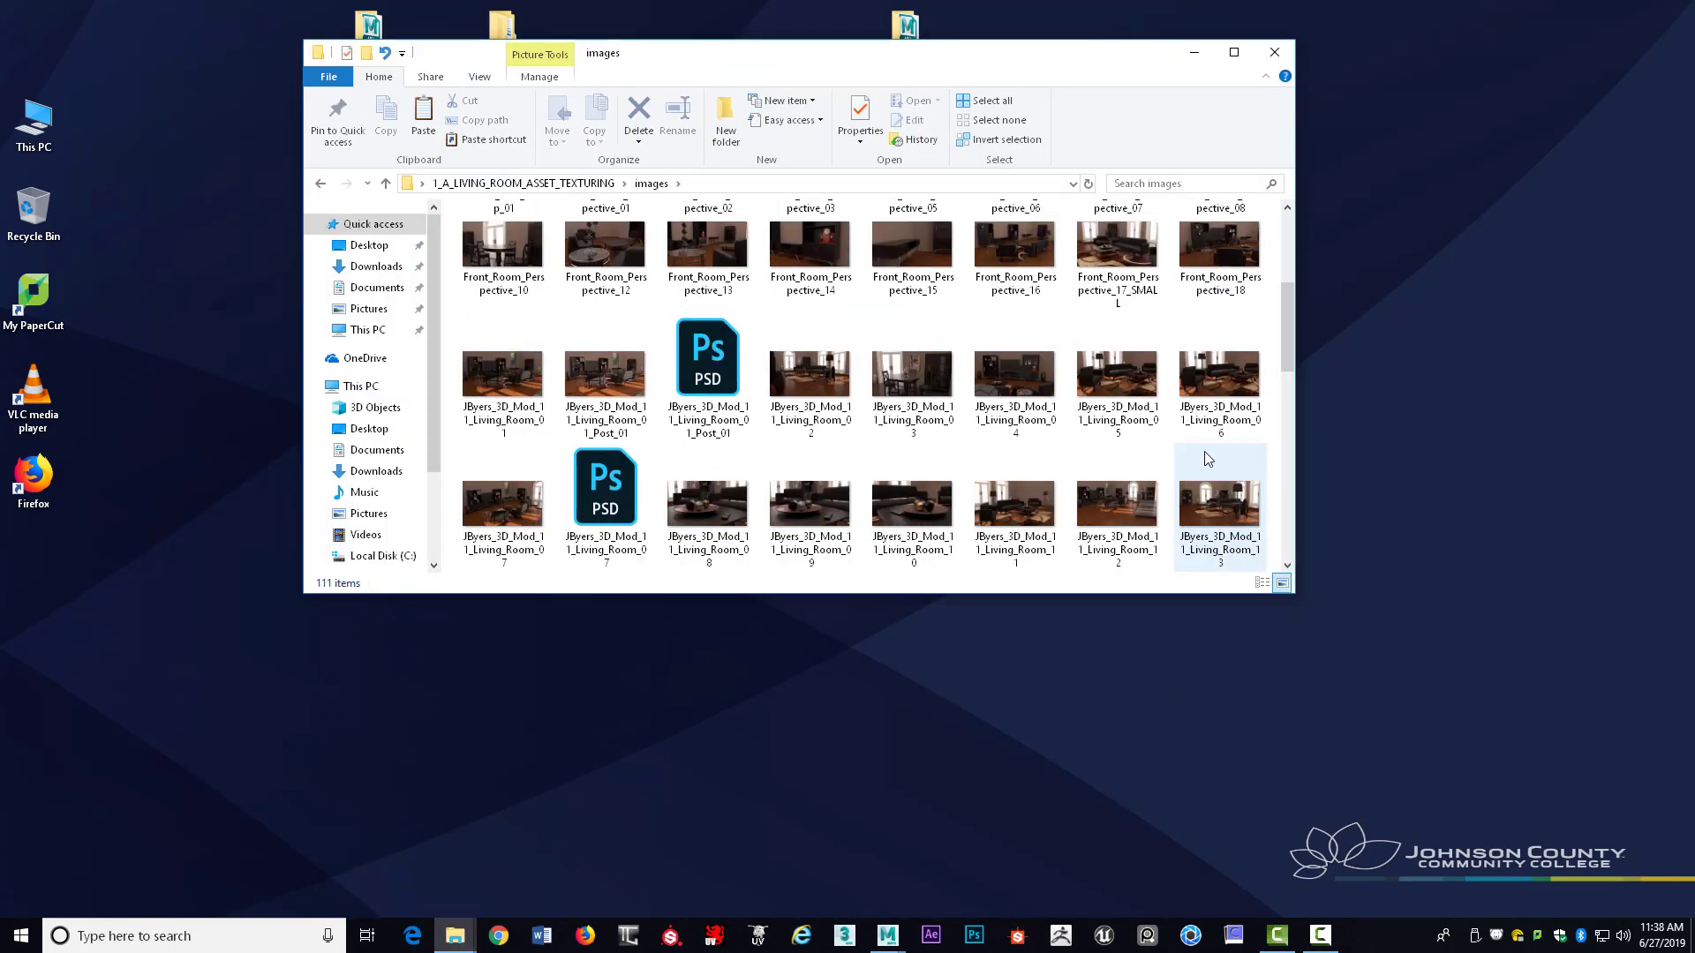
{"action": "double_click", "coordinate": [1124, 379]}
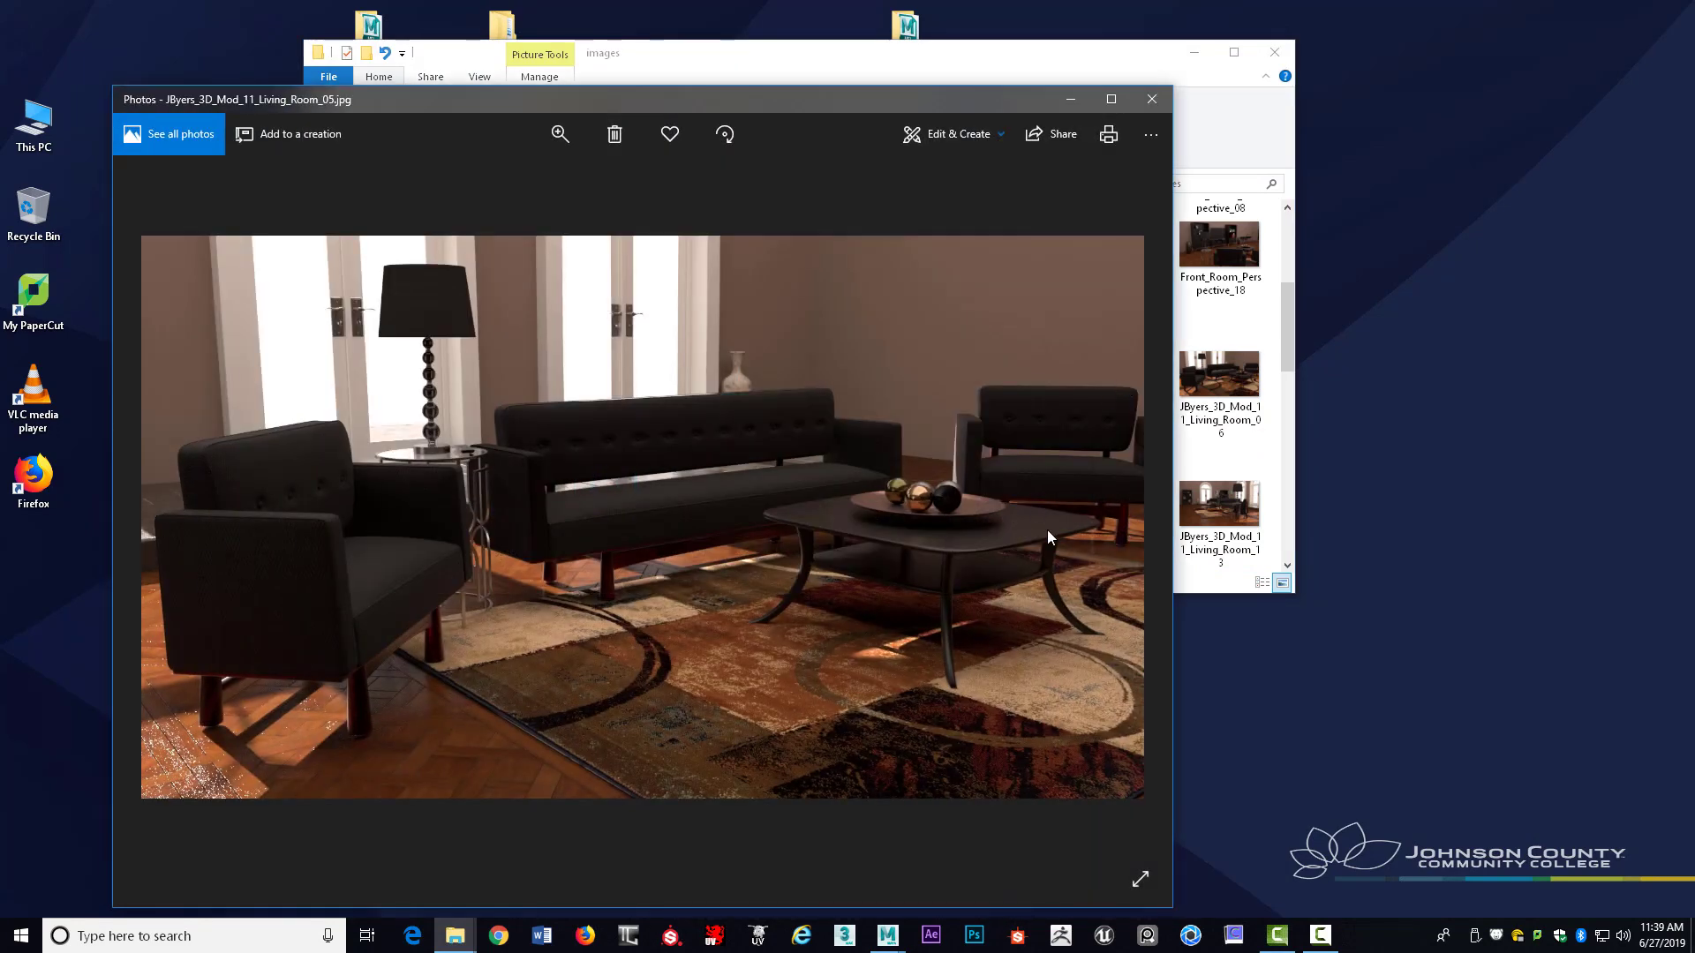
Browse forward through the finished living room renders up to Living_Room_14, examining their camera angles and daylight
{"action": "left_click", "coordinate": [1128, 530]}
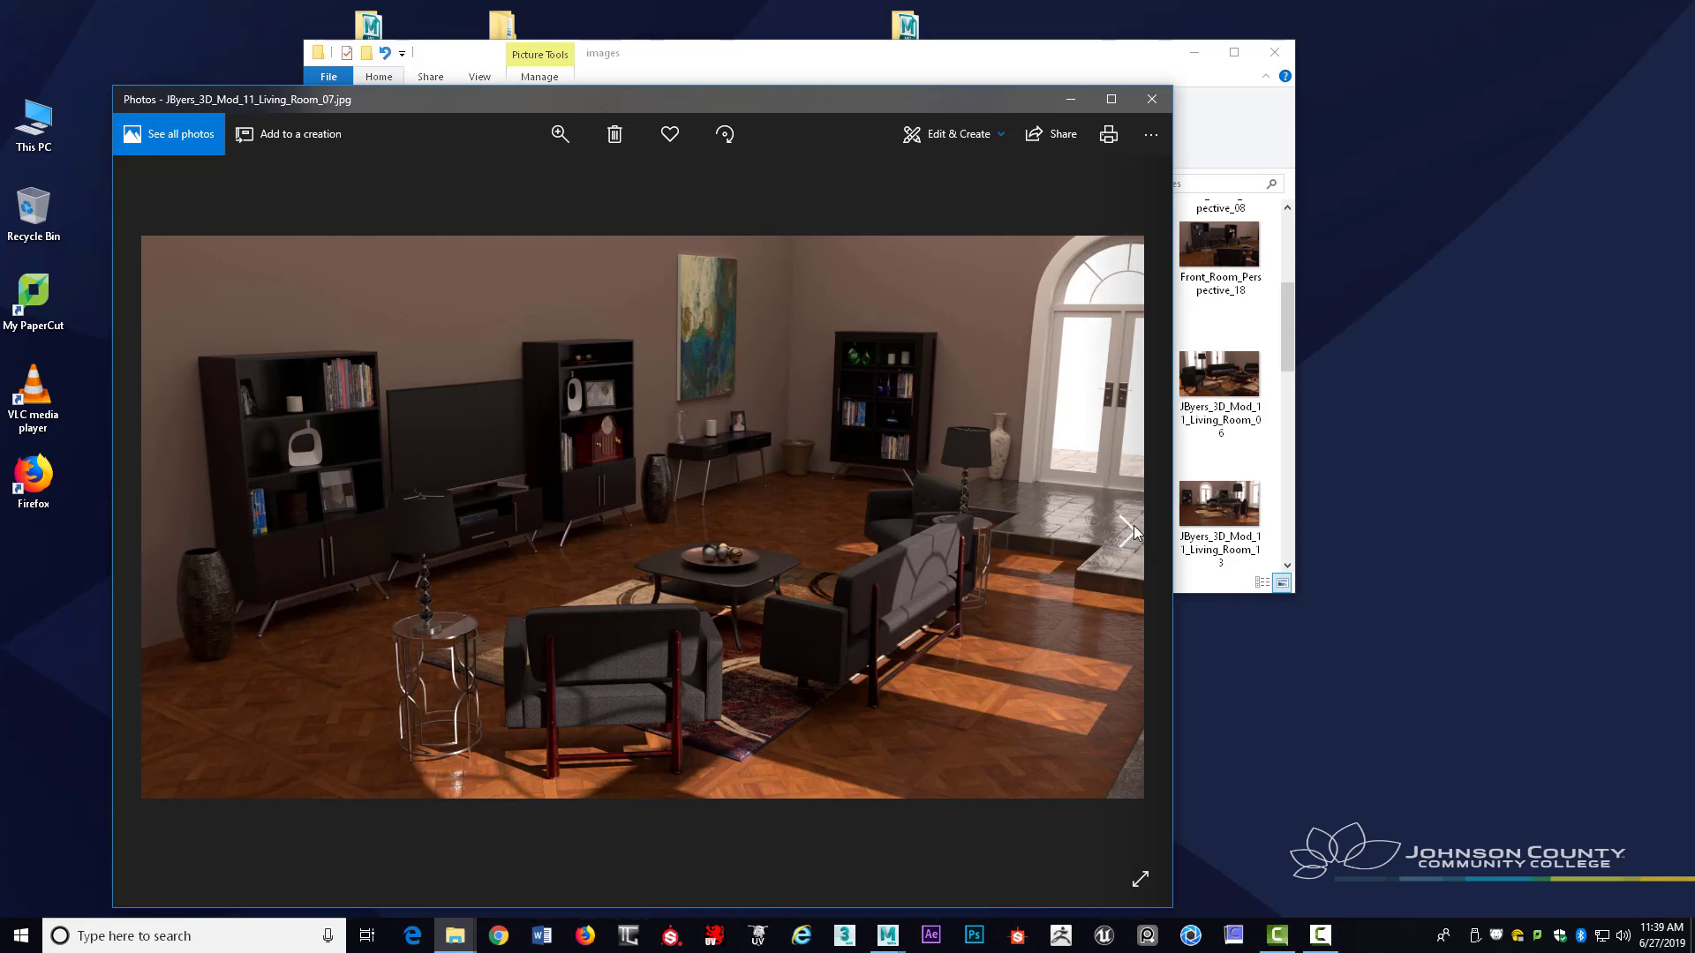
{"action": "left_click", "coordinate": [1130, 530]}
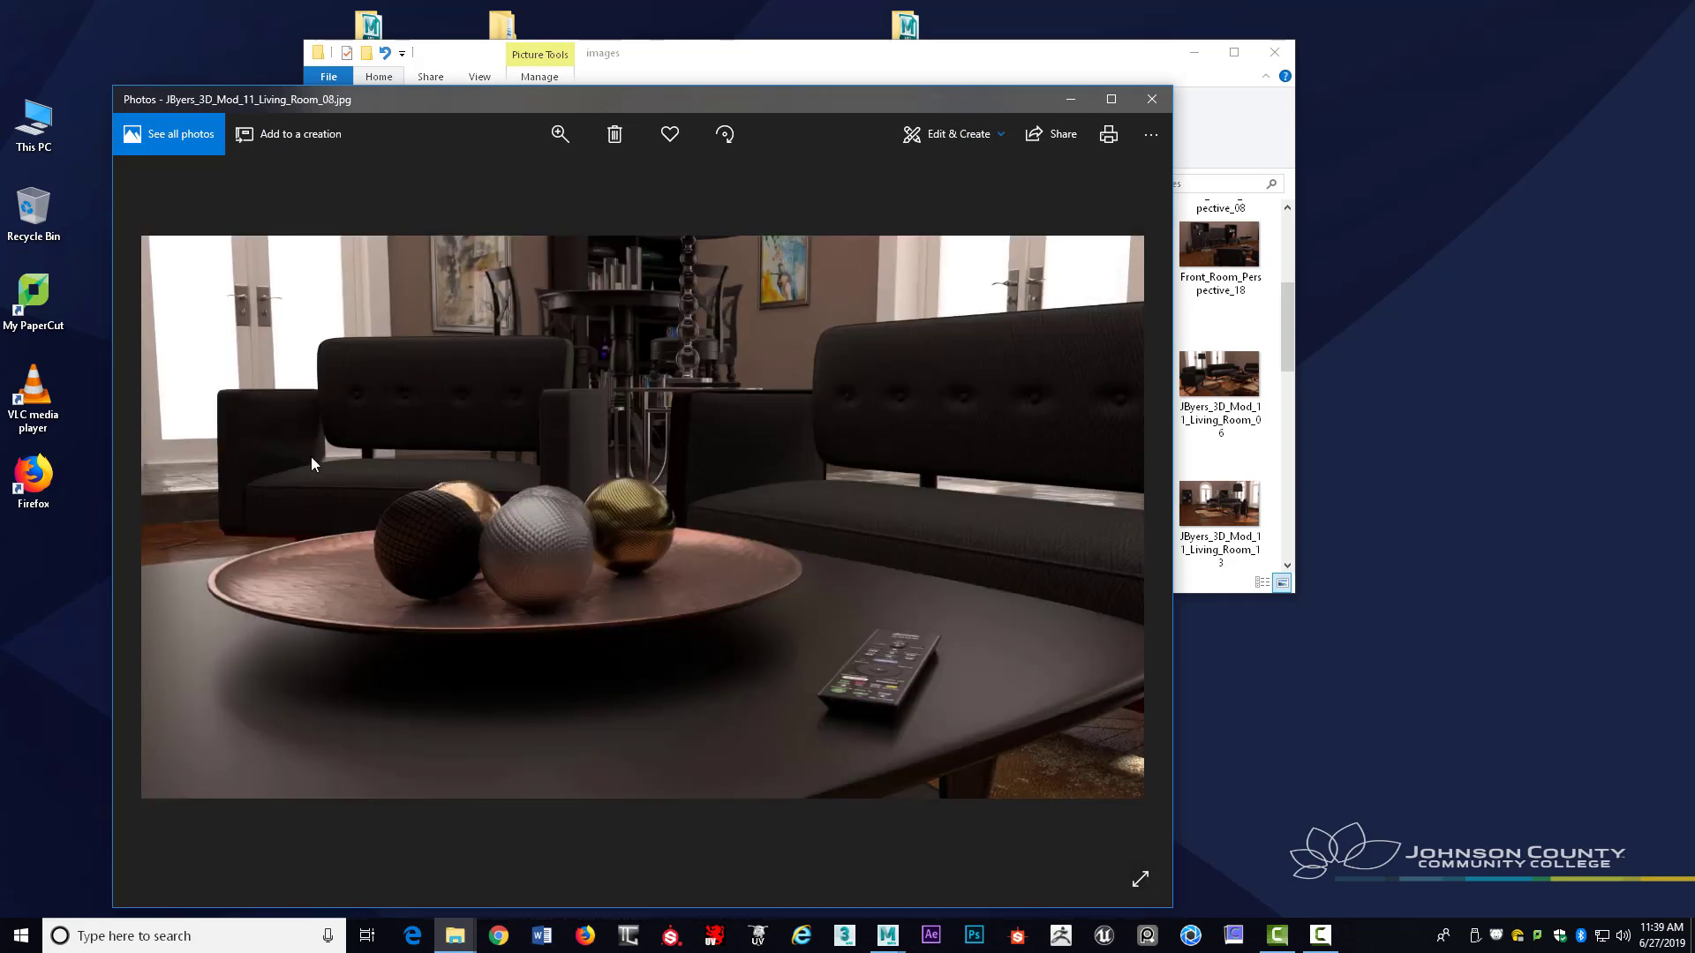
{"action": "left_click", "coordinate": [1129, 533]}
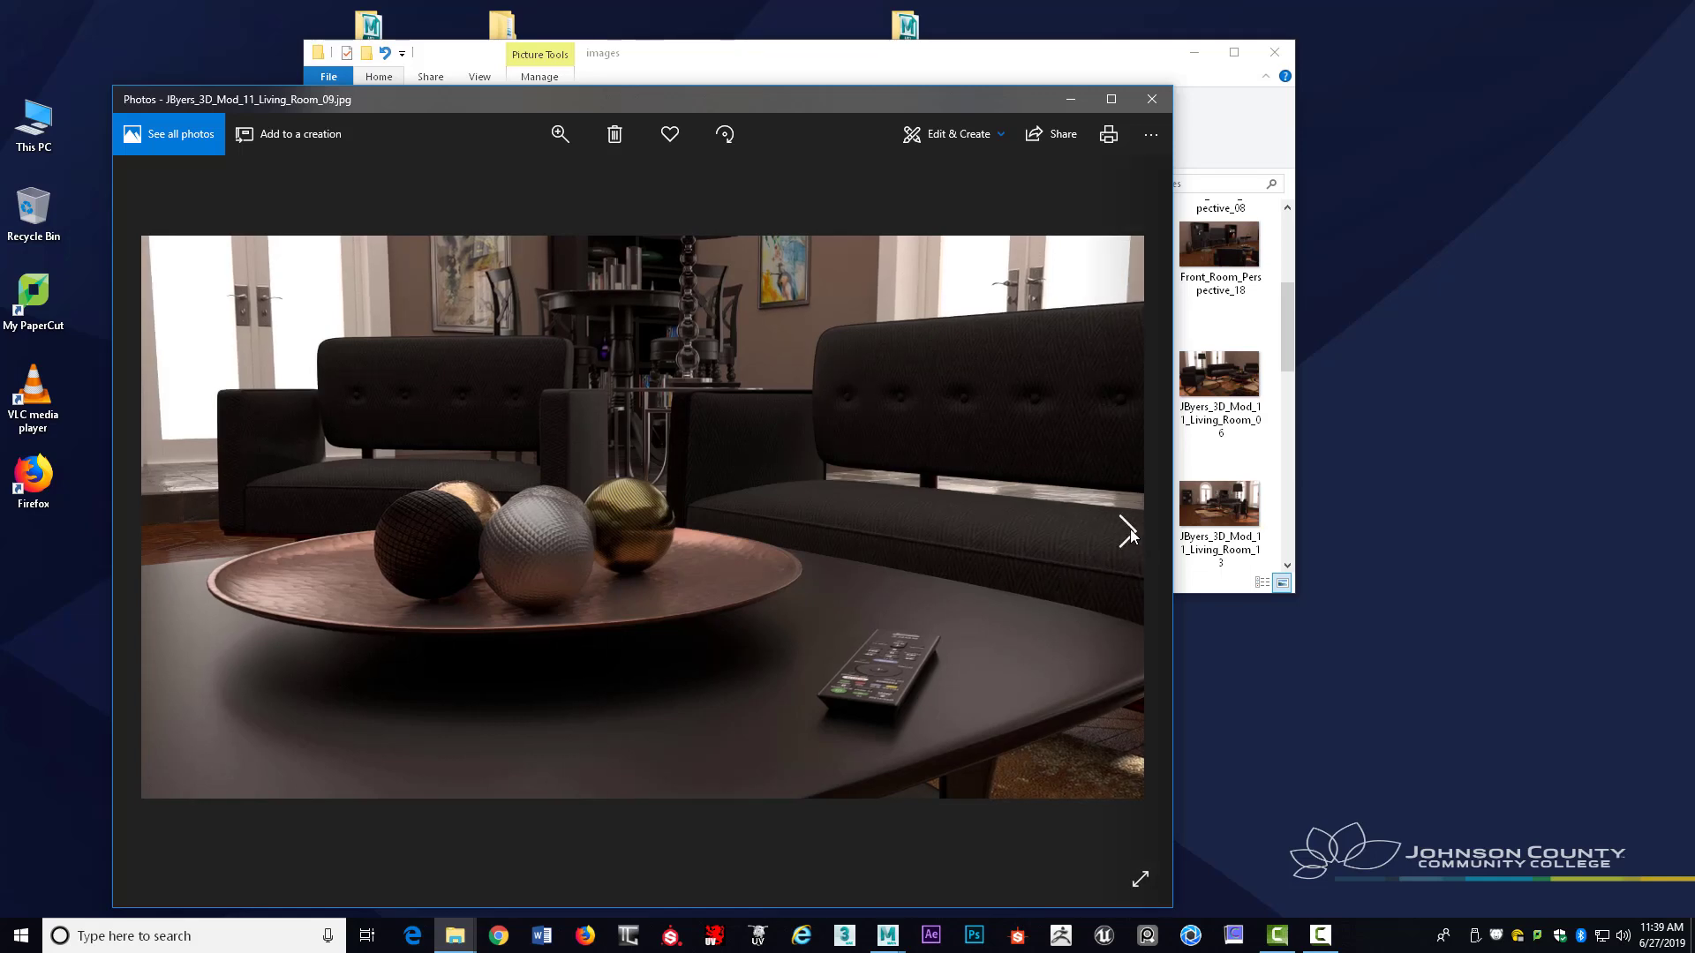
{"action": "left_click", "coordinate": [1130, 532]}
{"action": "left_click", "coordinate": [1130, 532]}
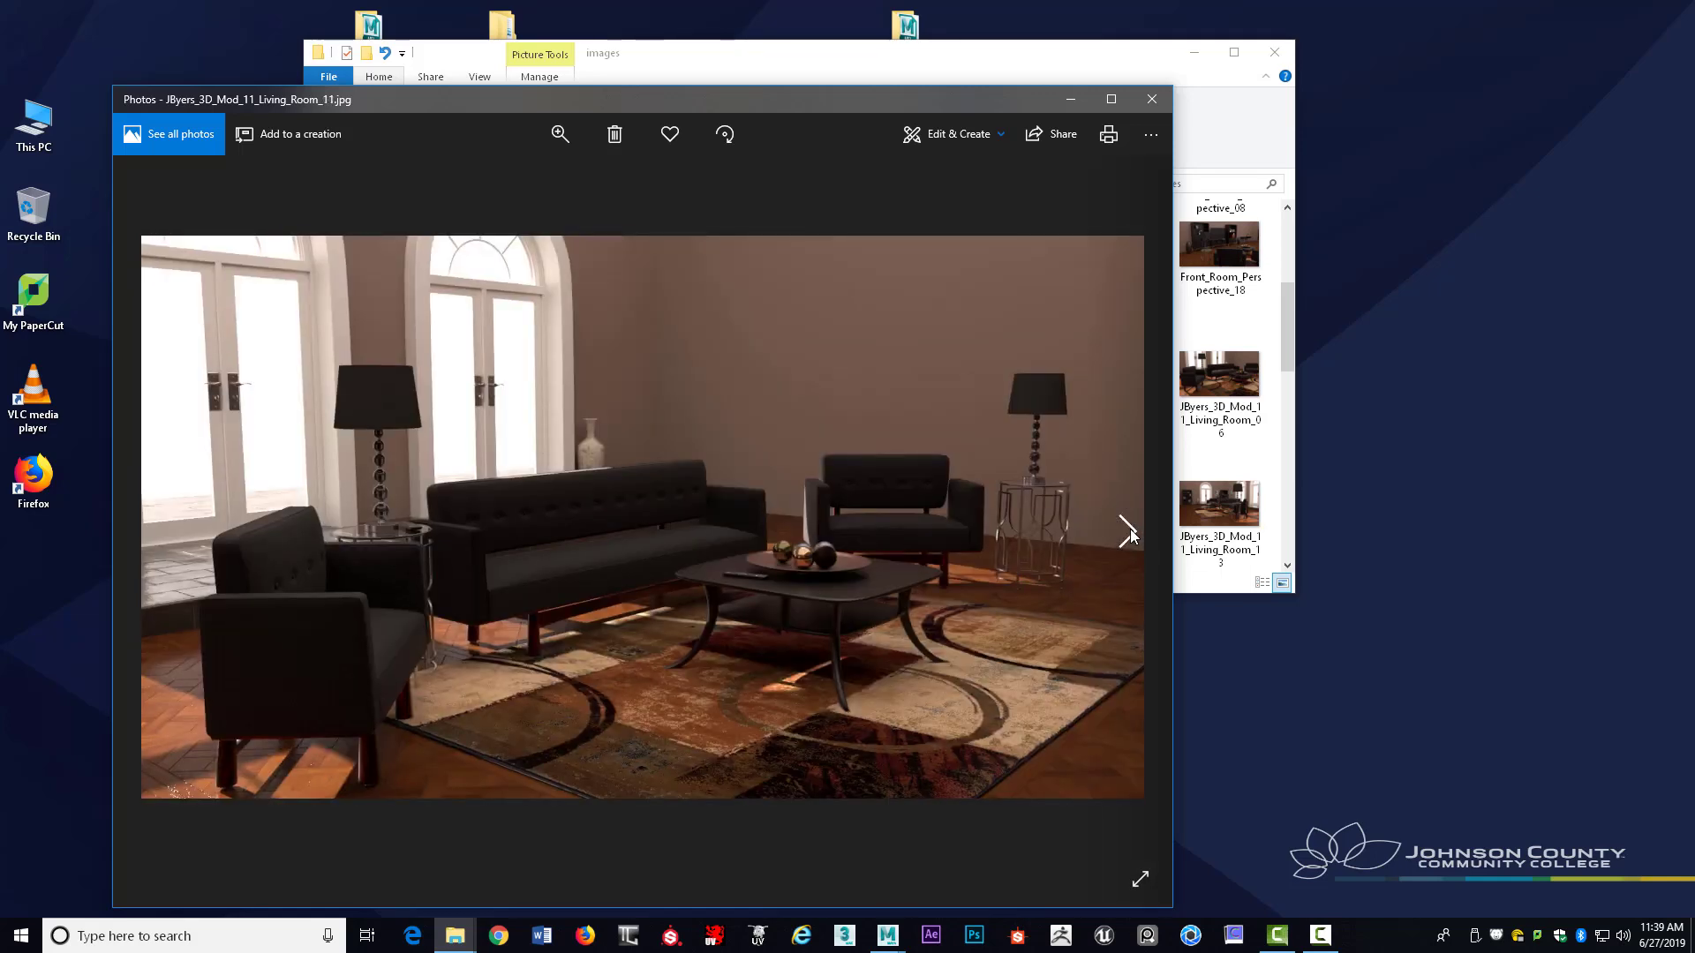
{"action": "left_click", "coordinate": [1130, 532]}
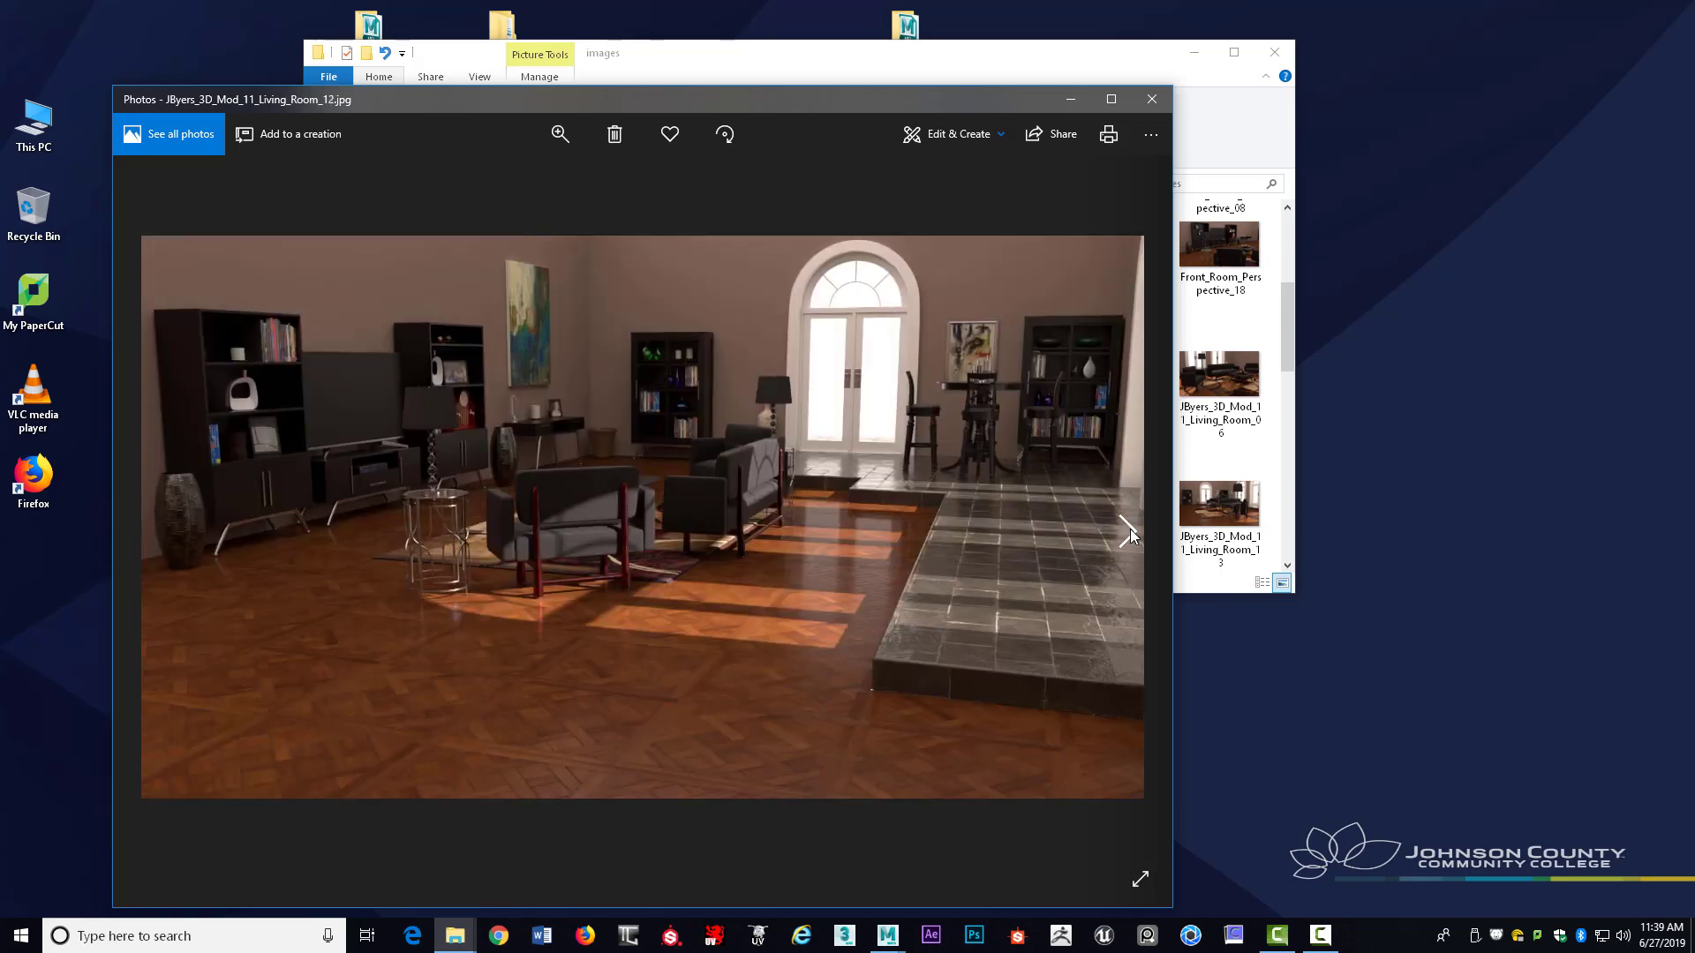
{"action": "left_click", "coordinate": [1130, 532]}
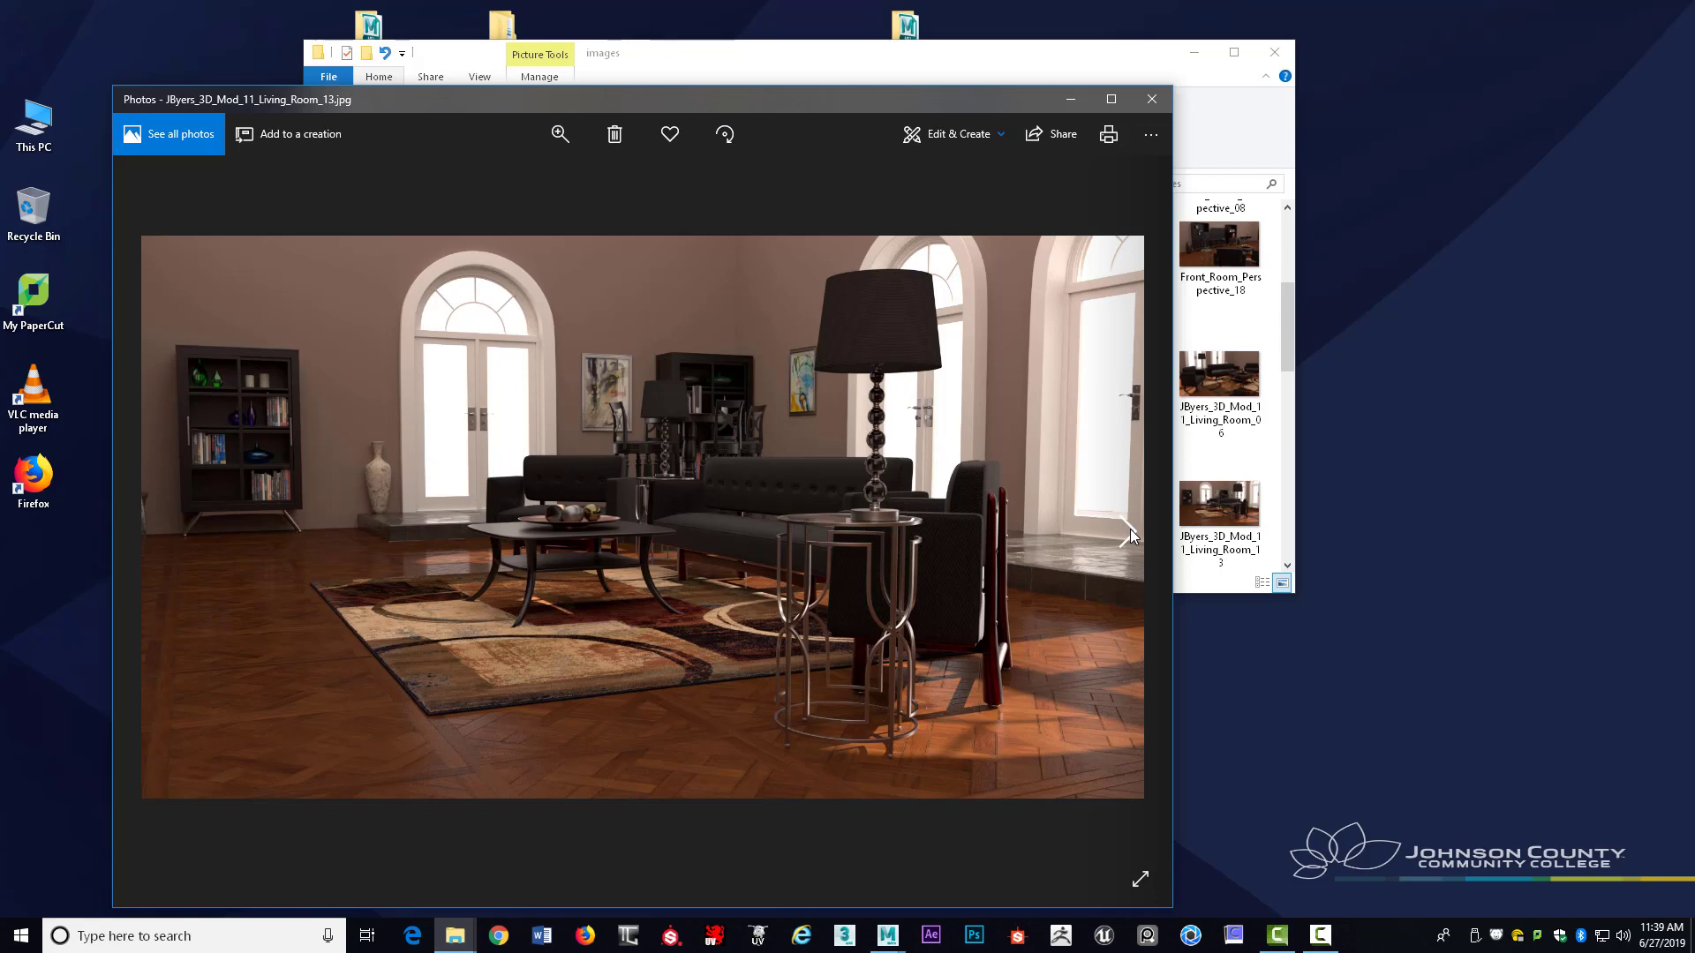
{"action": "left_click", "coordinate": [1130, 533]}
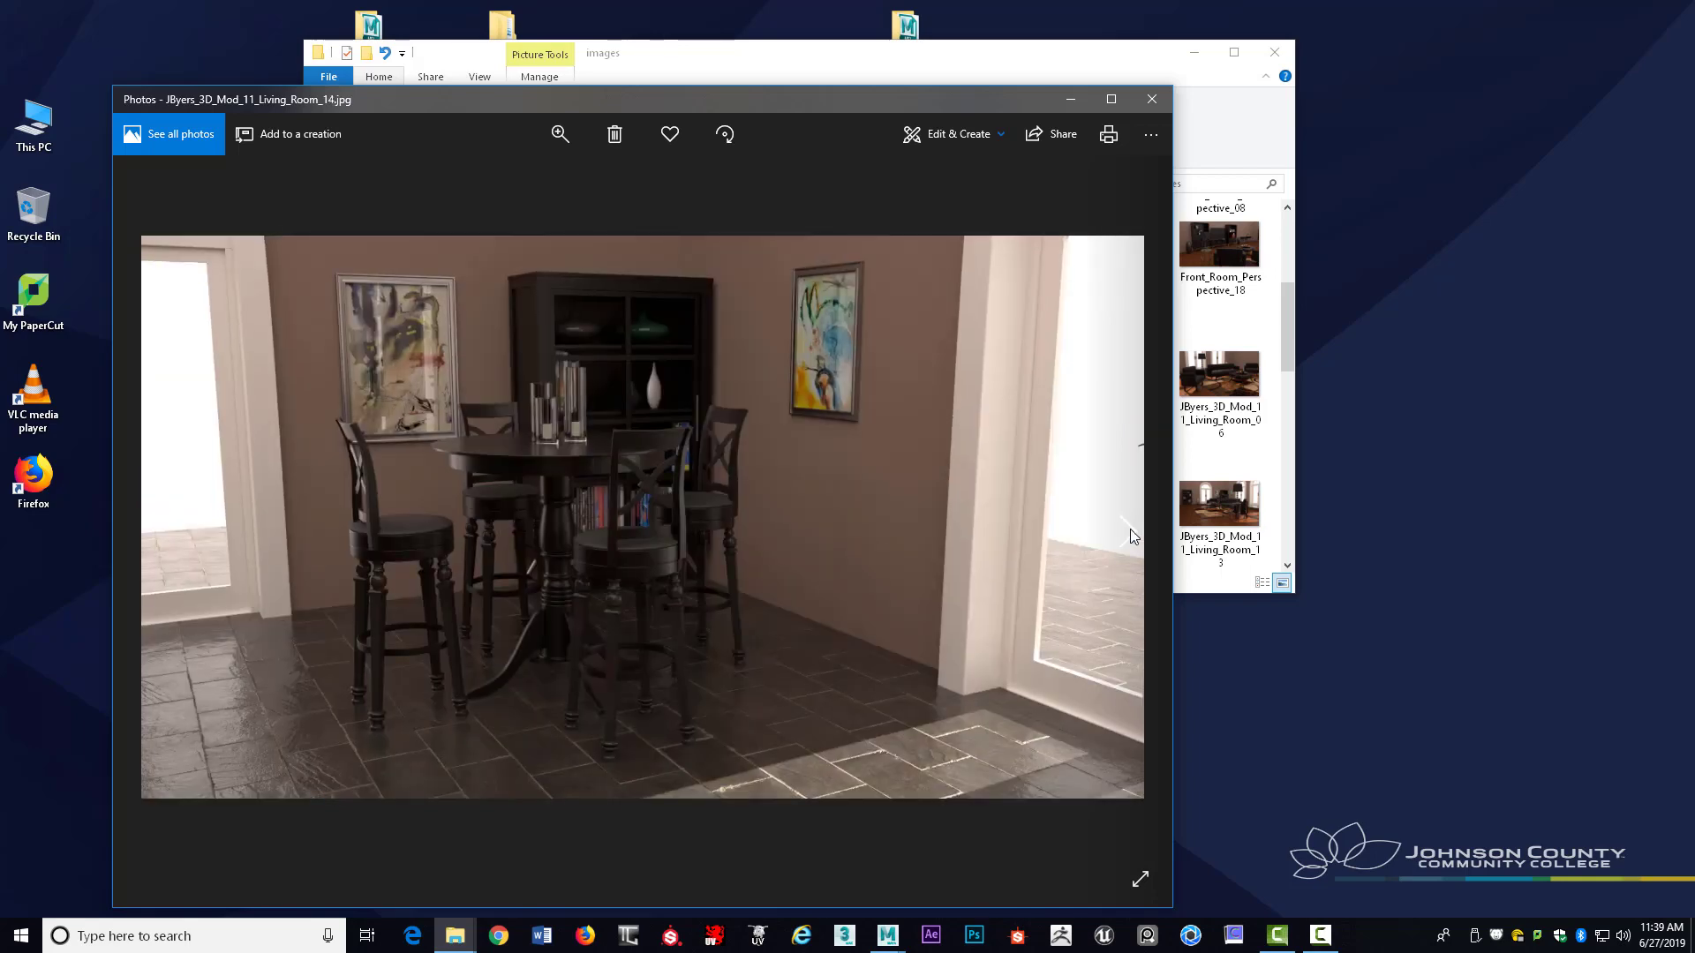
Compare the Living_Room_13, Living_Room_14 and Living_Room_14_A renders, ending on Living_Room_14
{"action": "left_click", "coordinate": [155, 528]}
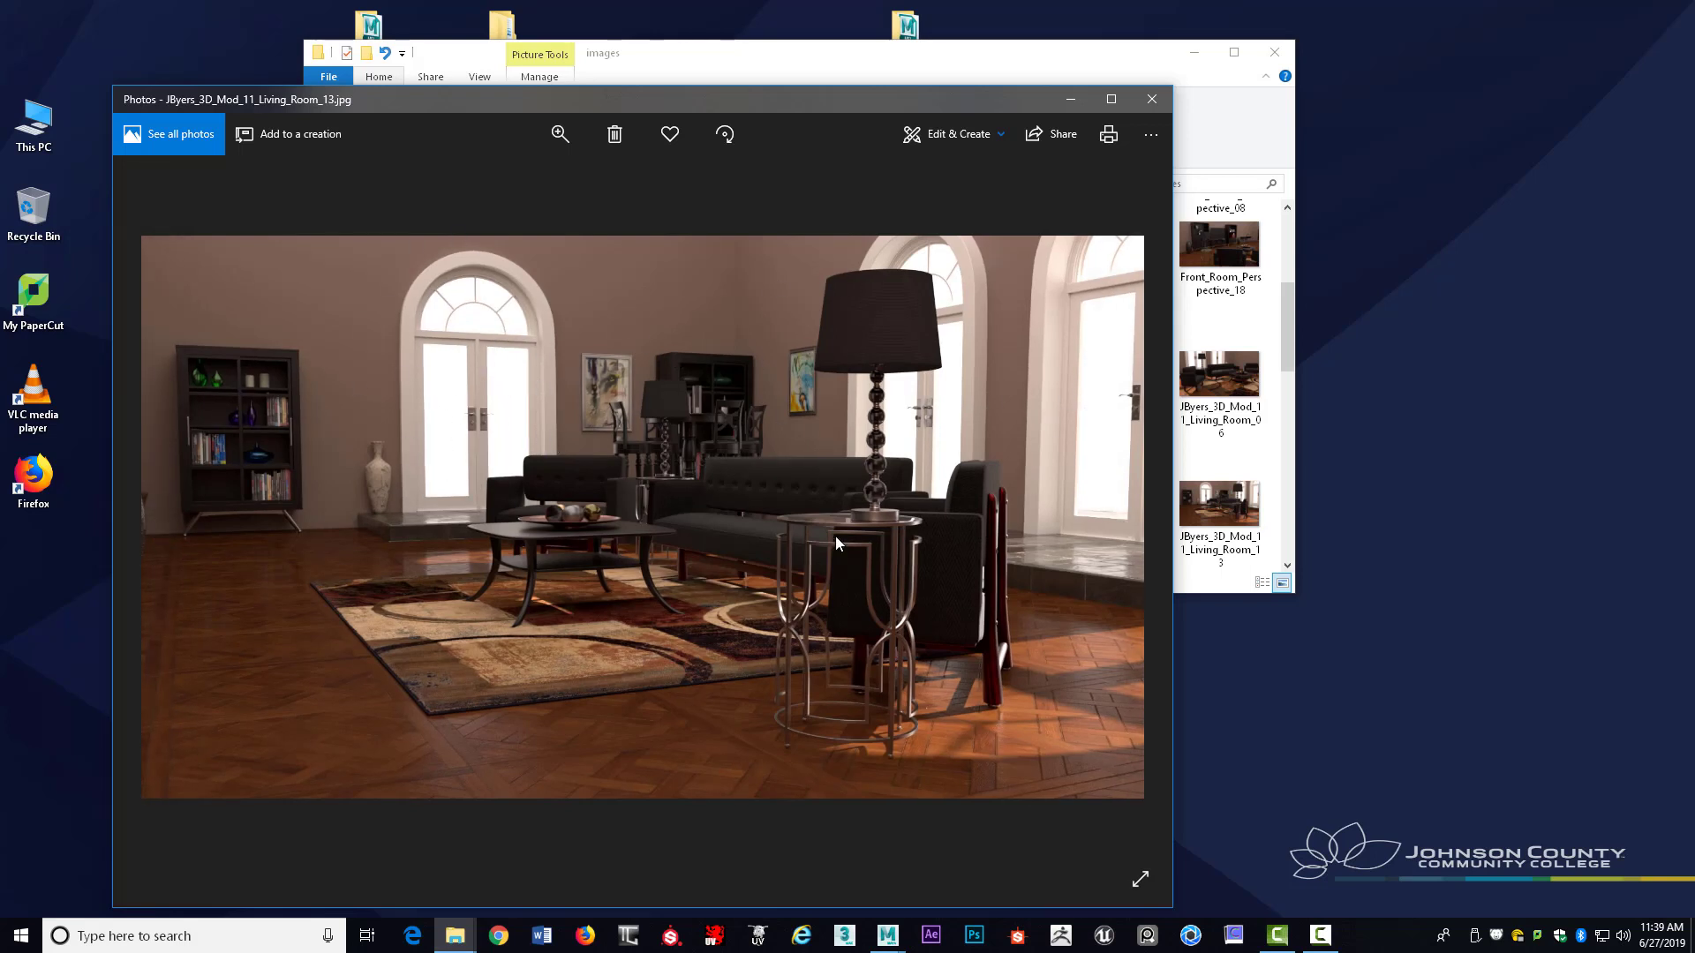
{"action": "left_click", "coordinate": [1128, 531]}
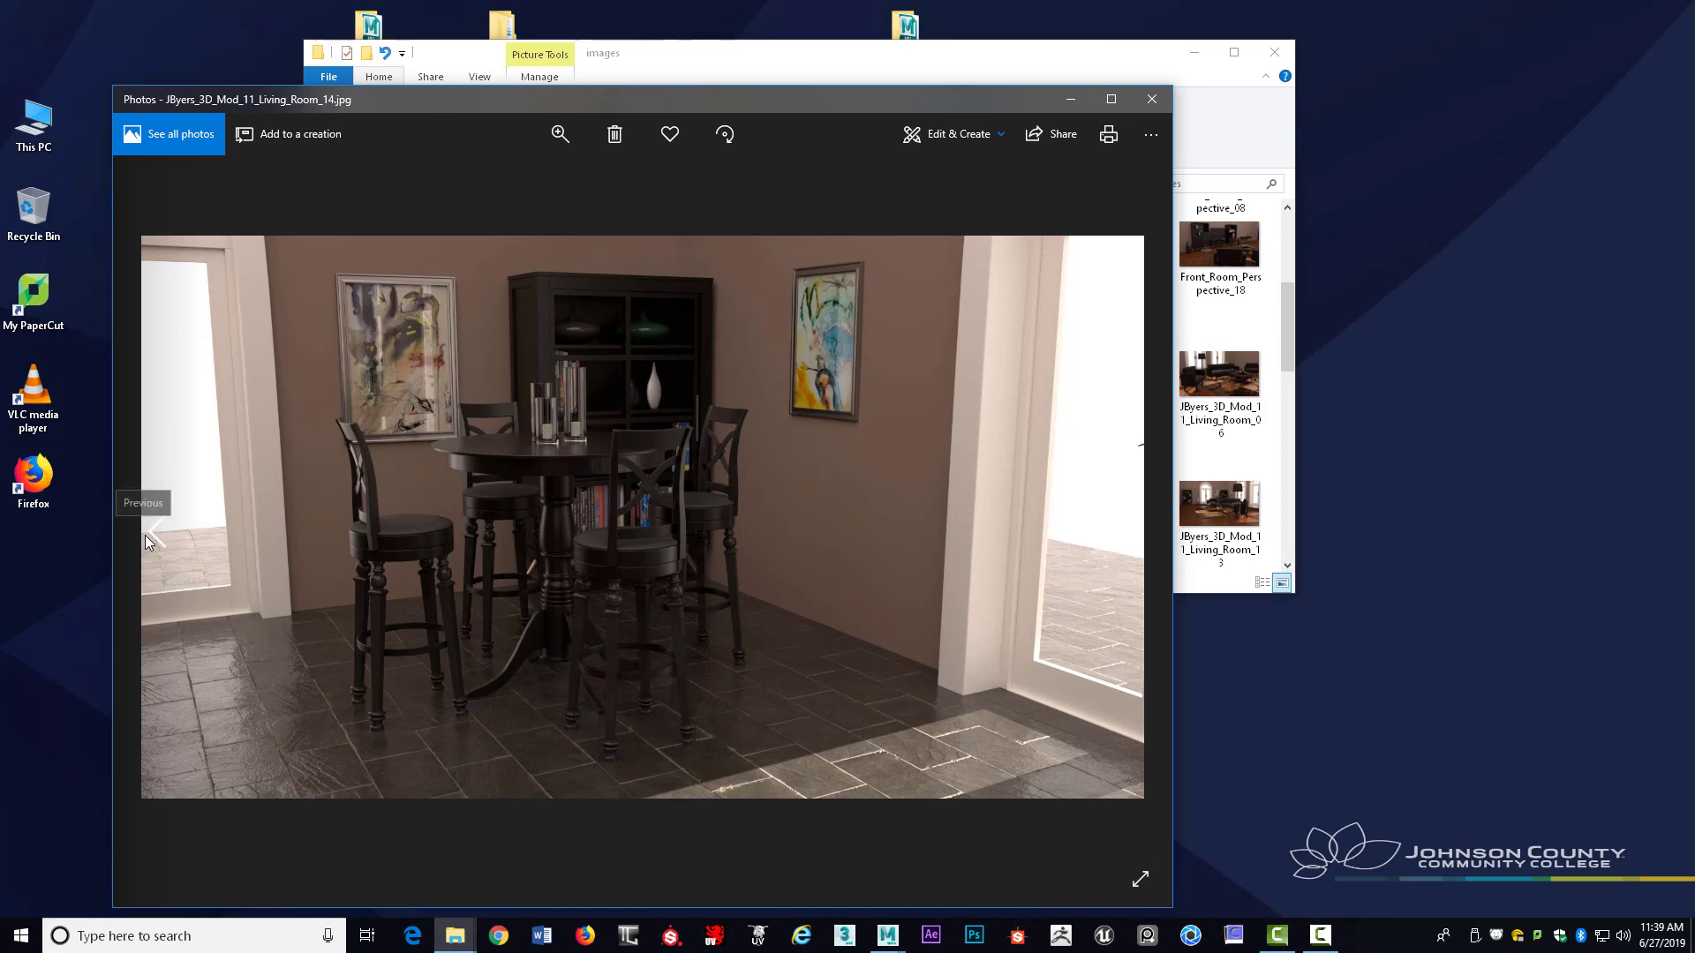
{"action": "left_click", "coordinate": [146, 533]}
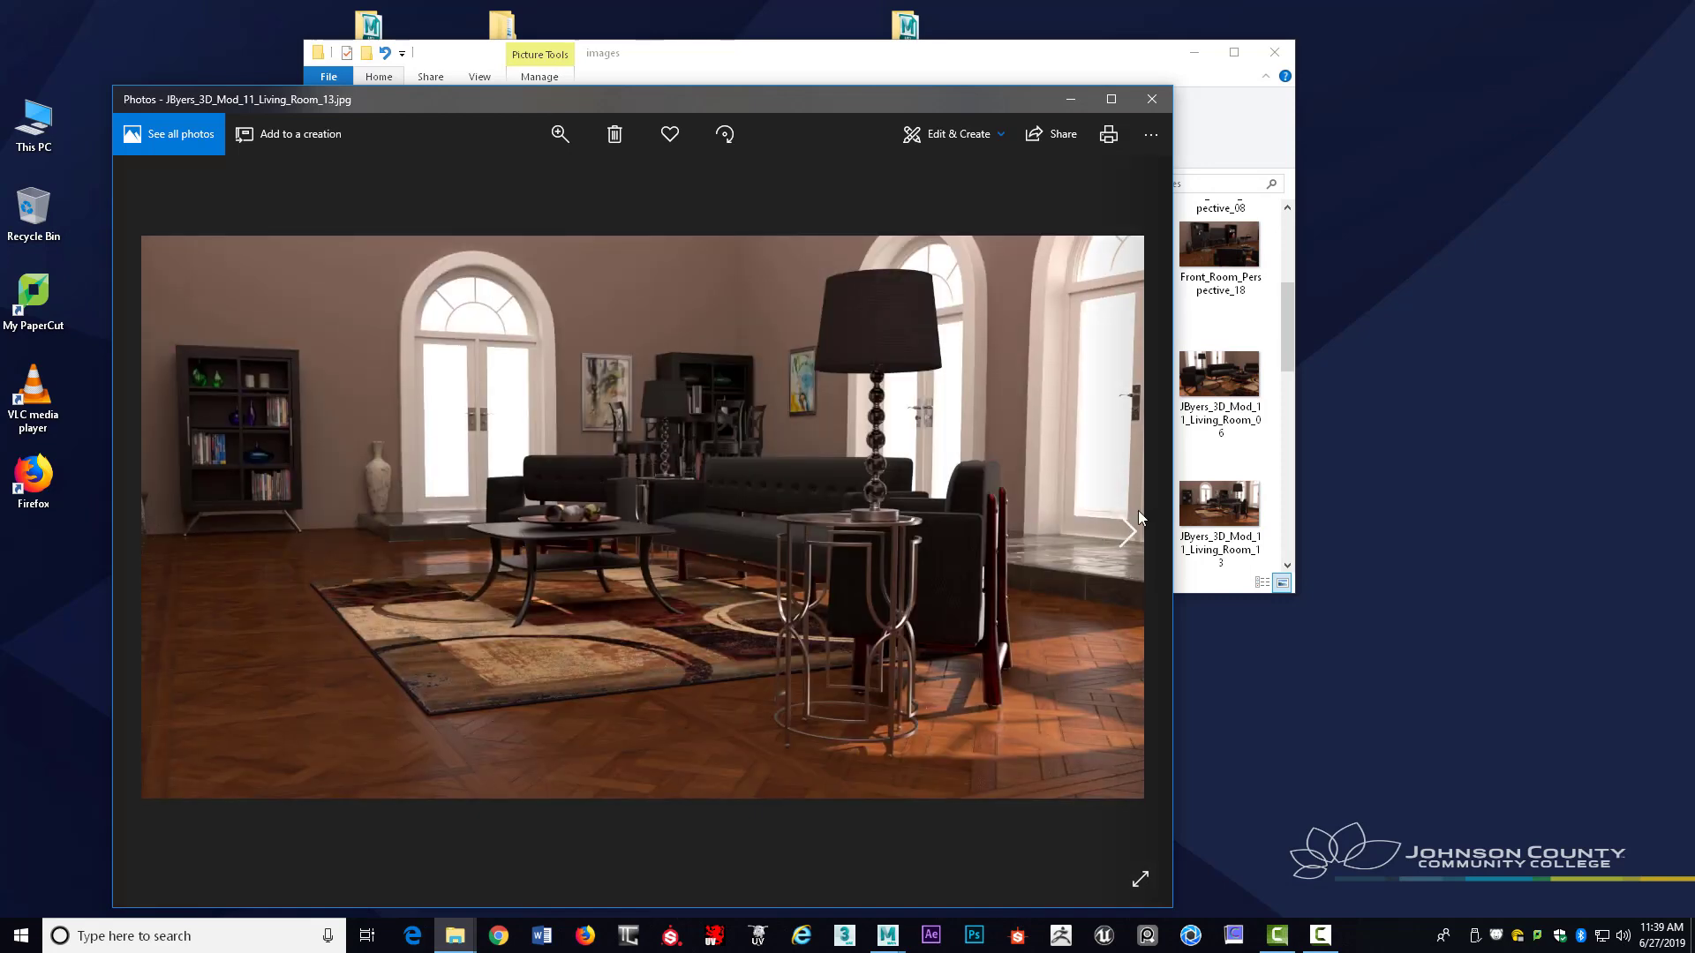
{"action": "left_click", "coordinate": [1127, 529]}
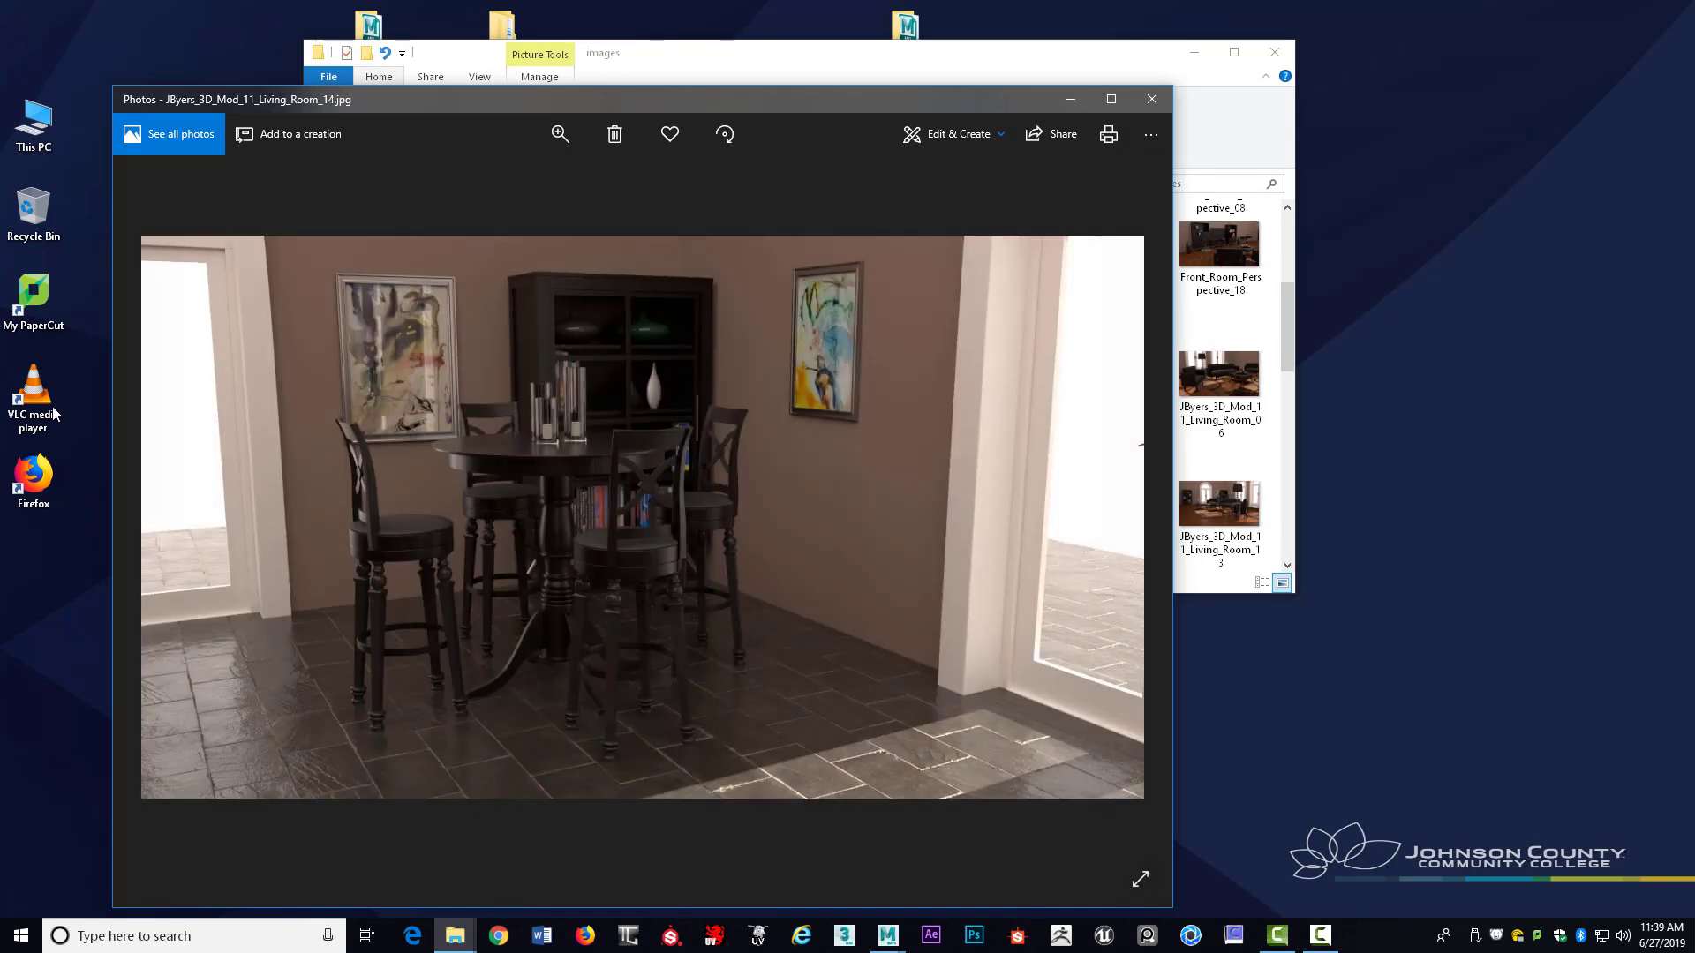
{"action": "left_click", "coordinate": [150, 532]}
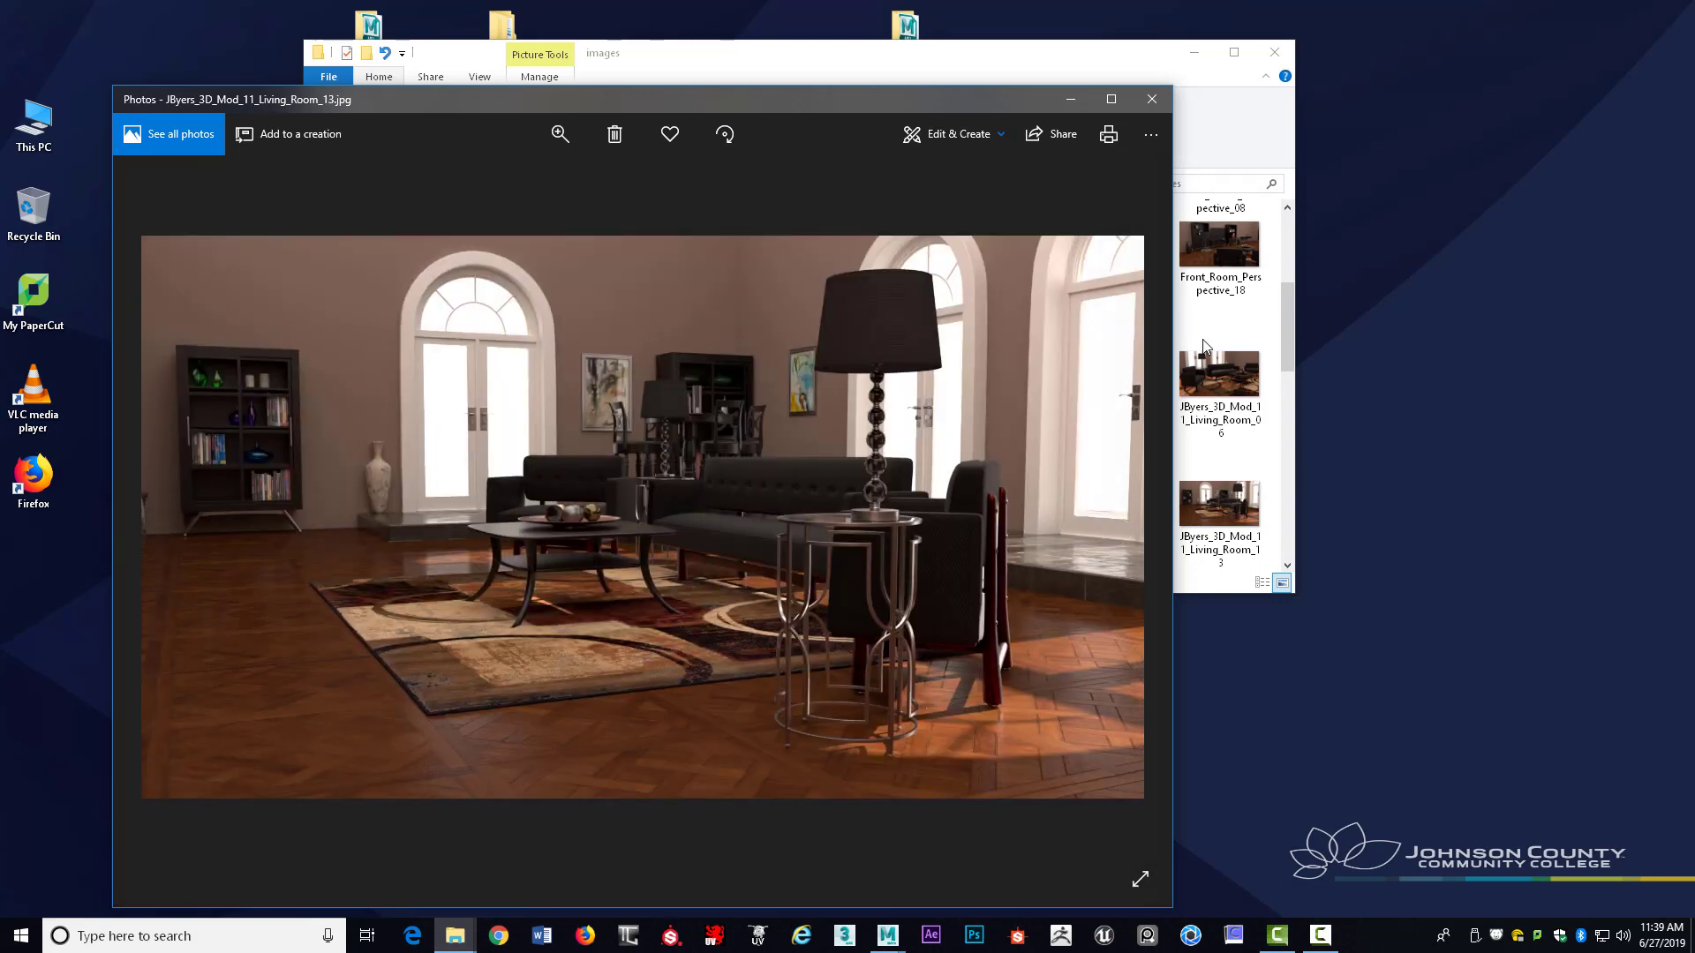
{"action": "left_click", "coordinate": [1134, 532]}
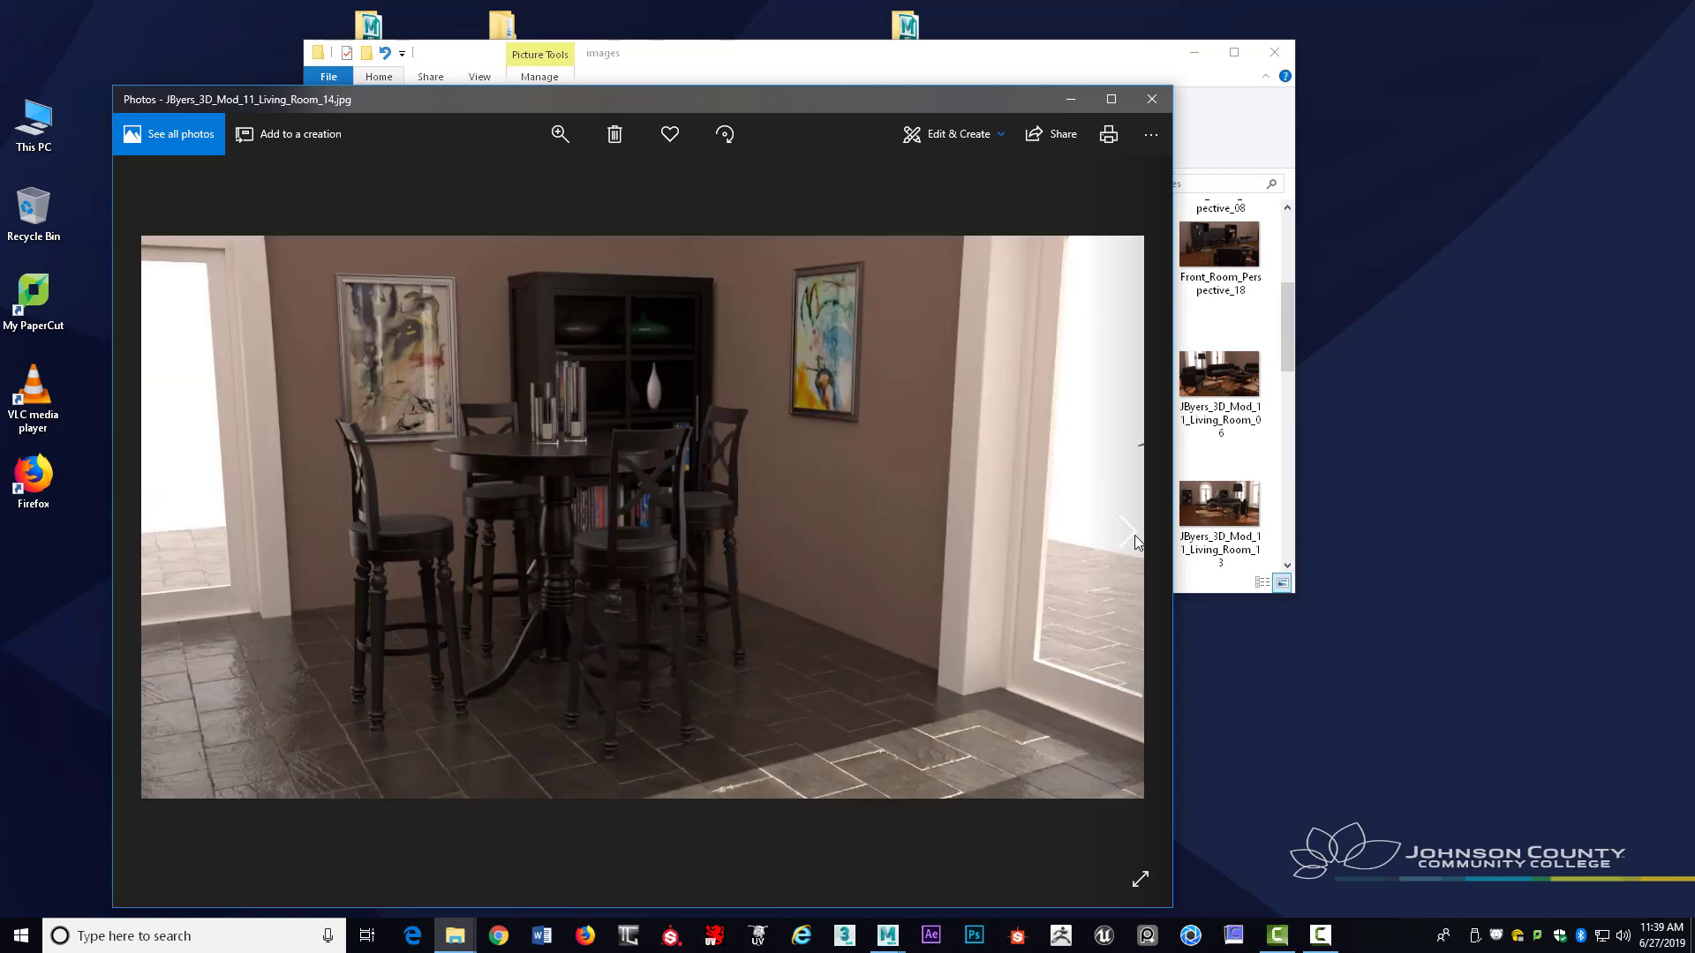
{"action": "left_click", "coordinate": [1135, 535]}
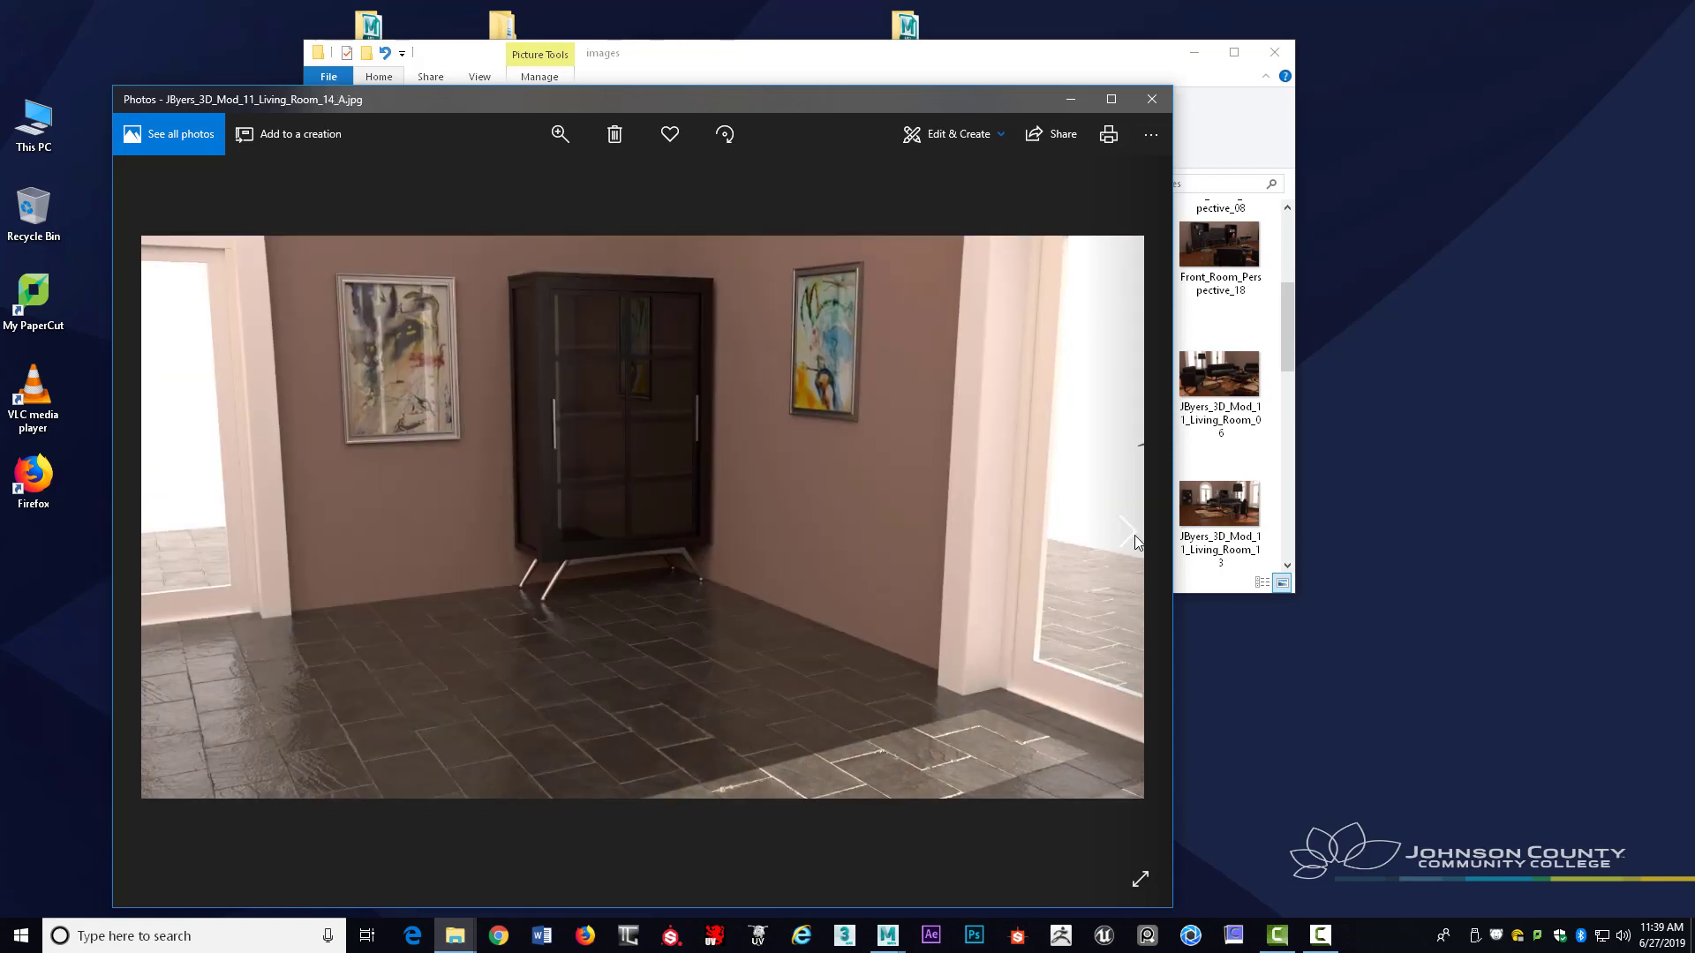
{"action": "left_click", "coordinate": [146, 530]}
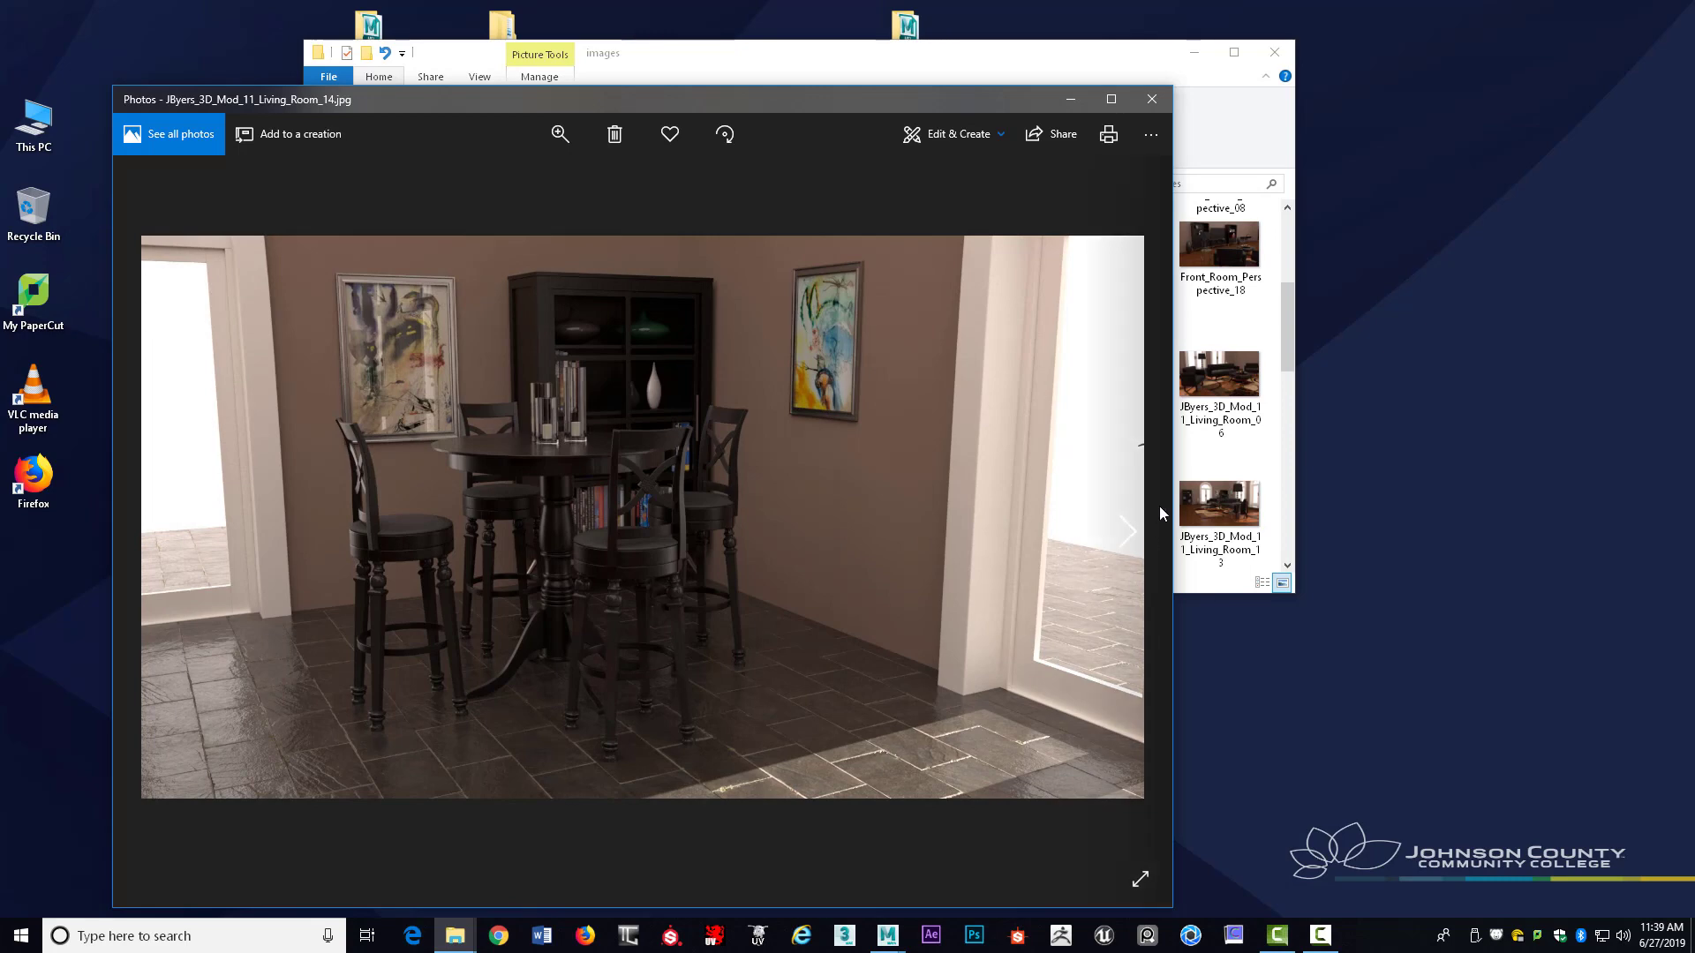
Compare the Living_Room_14 and Living_Room_14_A renders again, ending on Living_Room_14_A, and close the image viewer
{"action": "left_click", "coordinate": [1136, 535]}
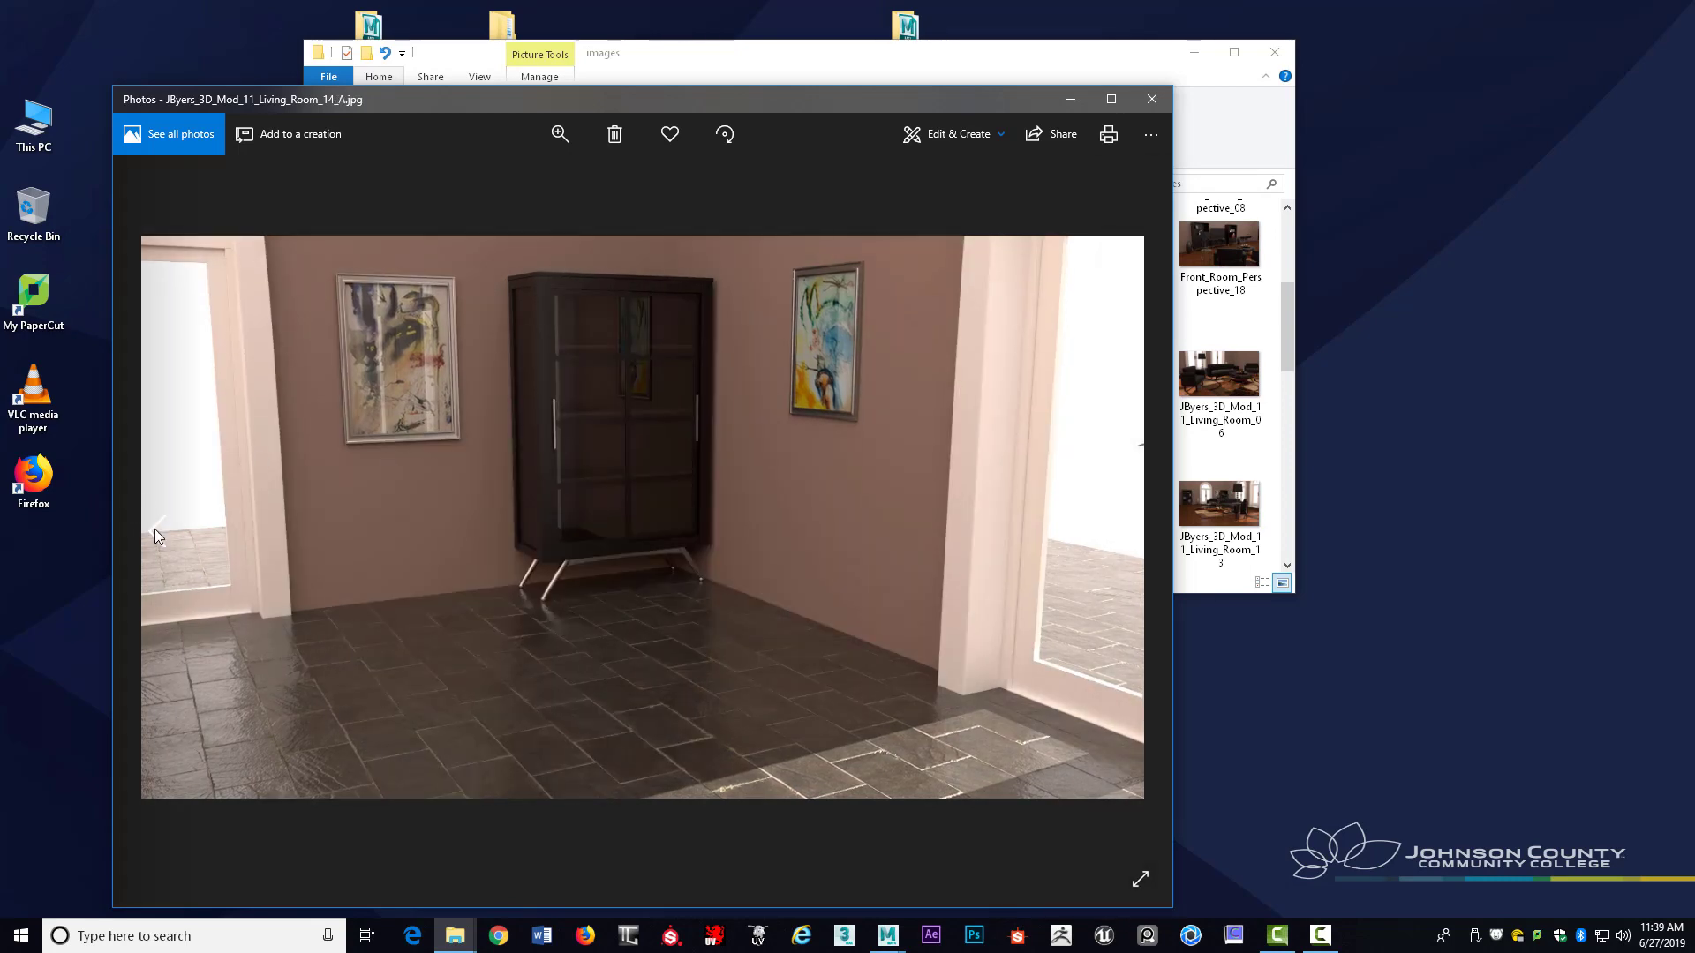
{"action": "left_click", "coordinate": [155, 528]}
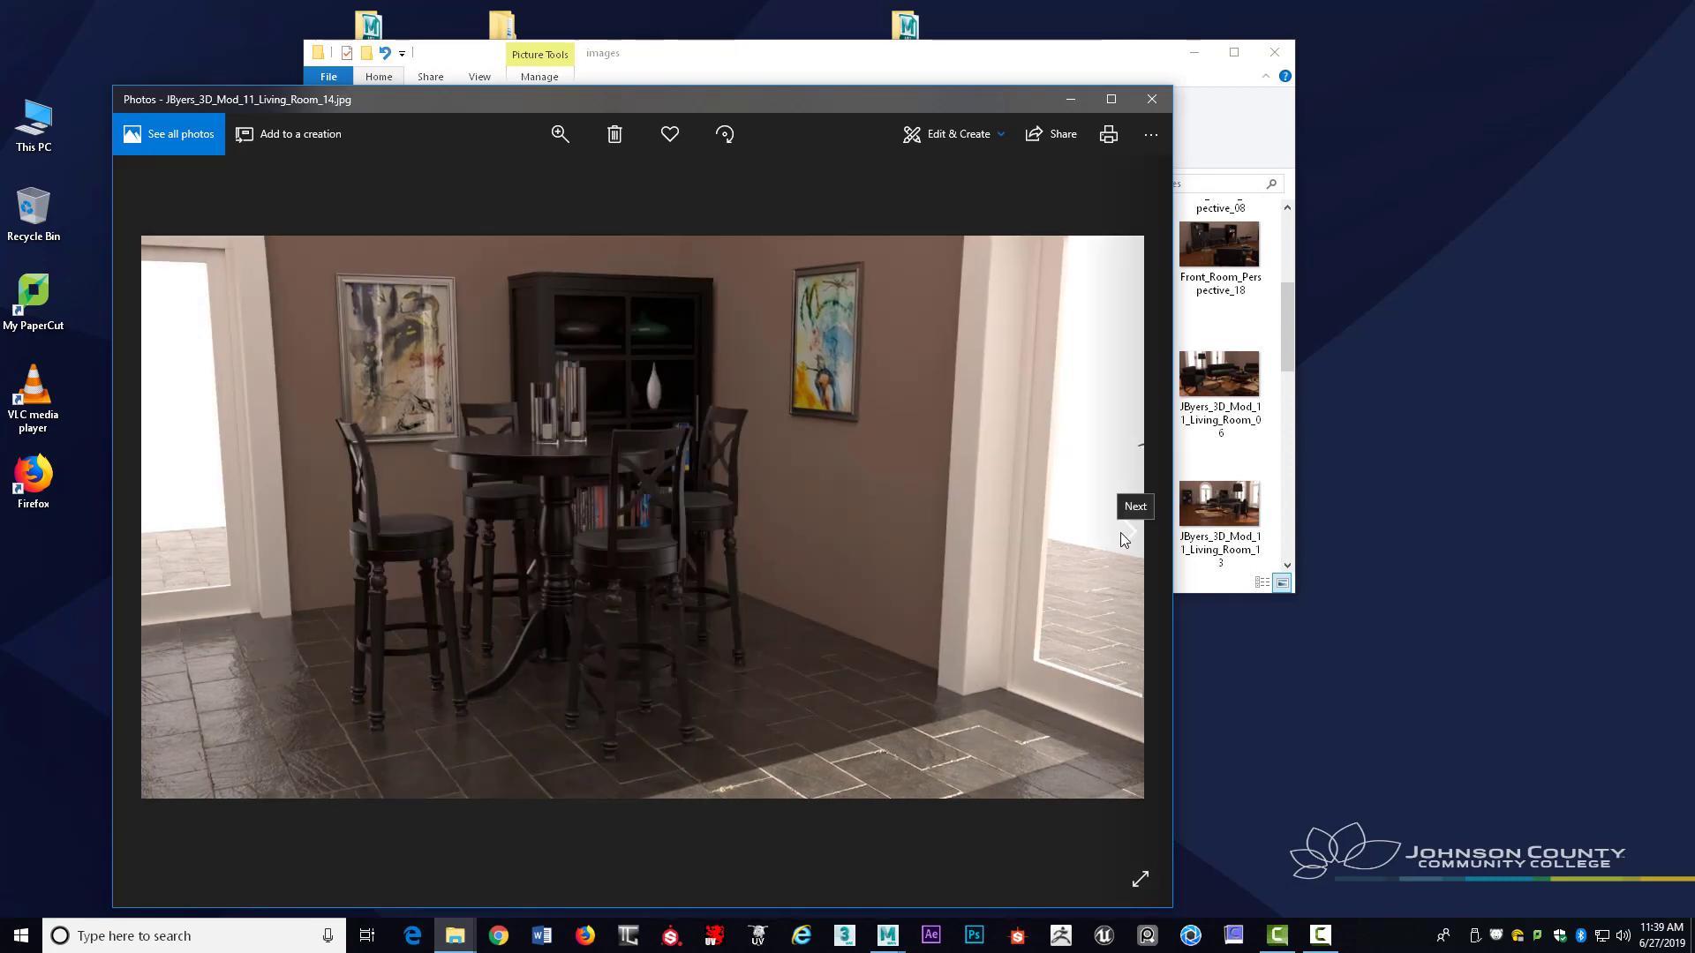
{"action": "left_click", "coordinate": [1126, 532]}
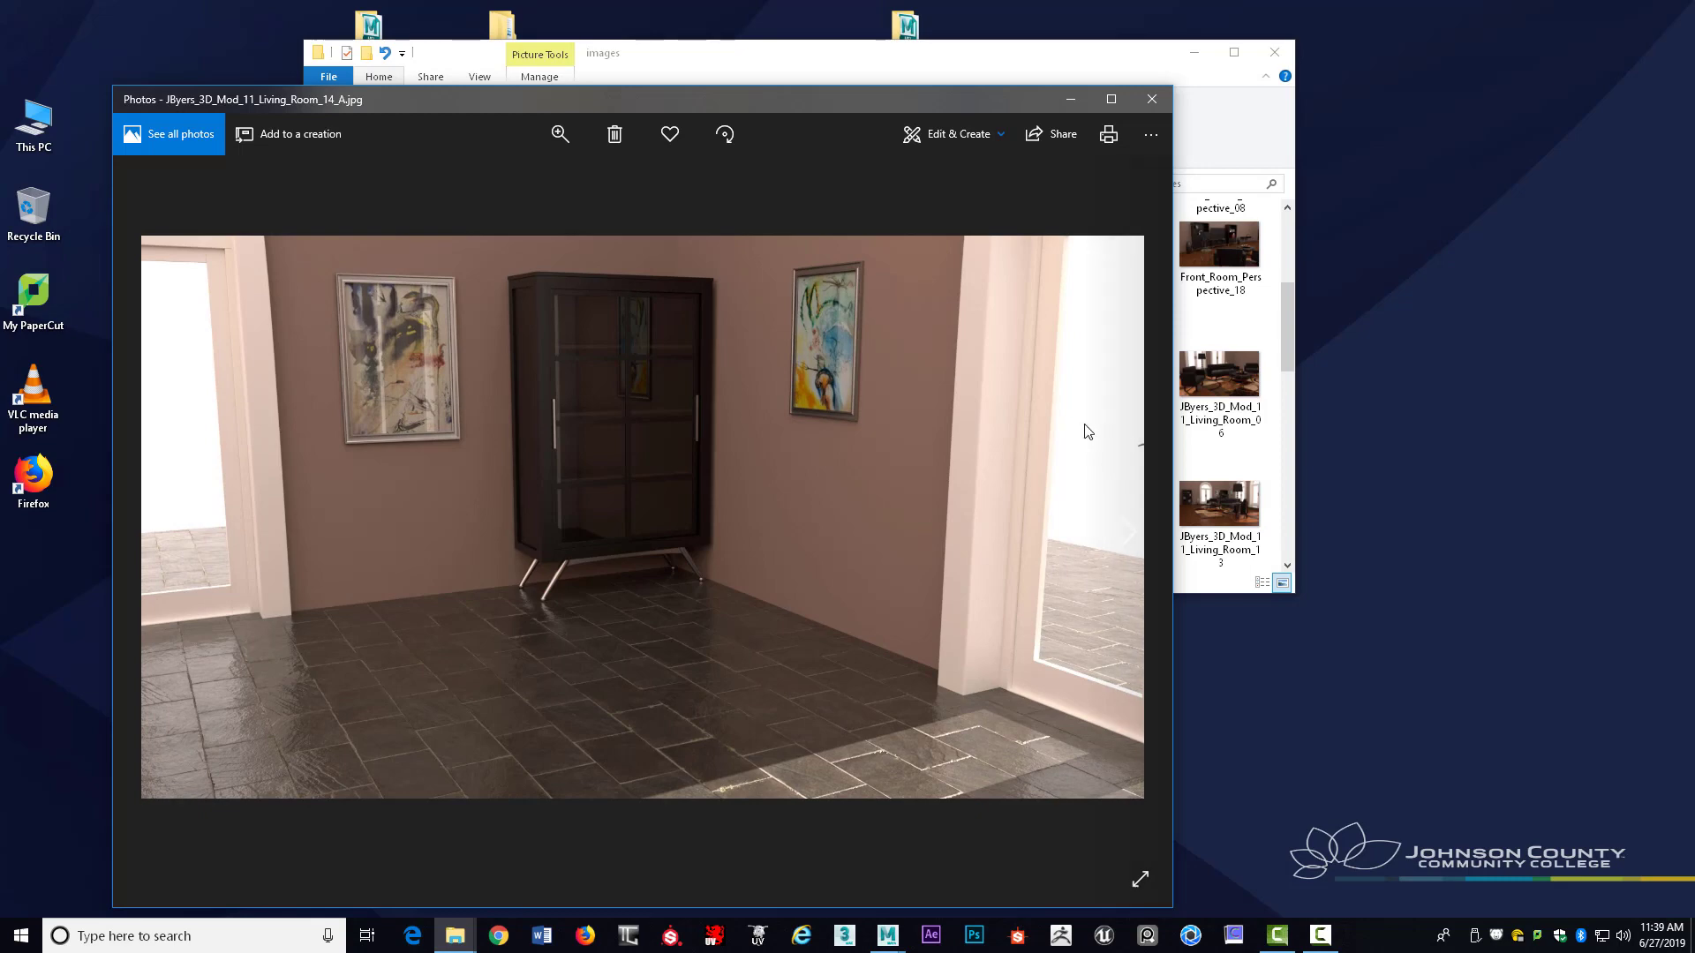
{"action": "left_click_drag", "start_coordinate": [796, 102], "coordinate": [892, 126]}
{"action": "left_click", "coordinate": [1249, 119]}
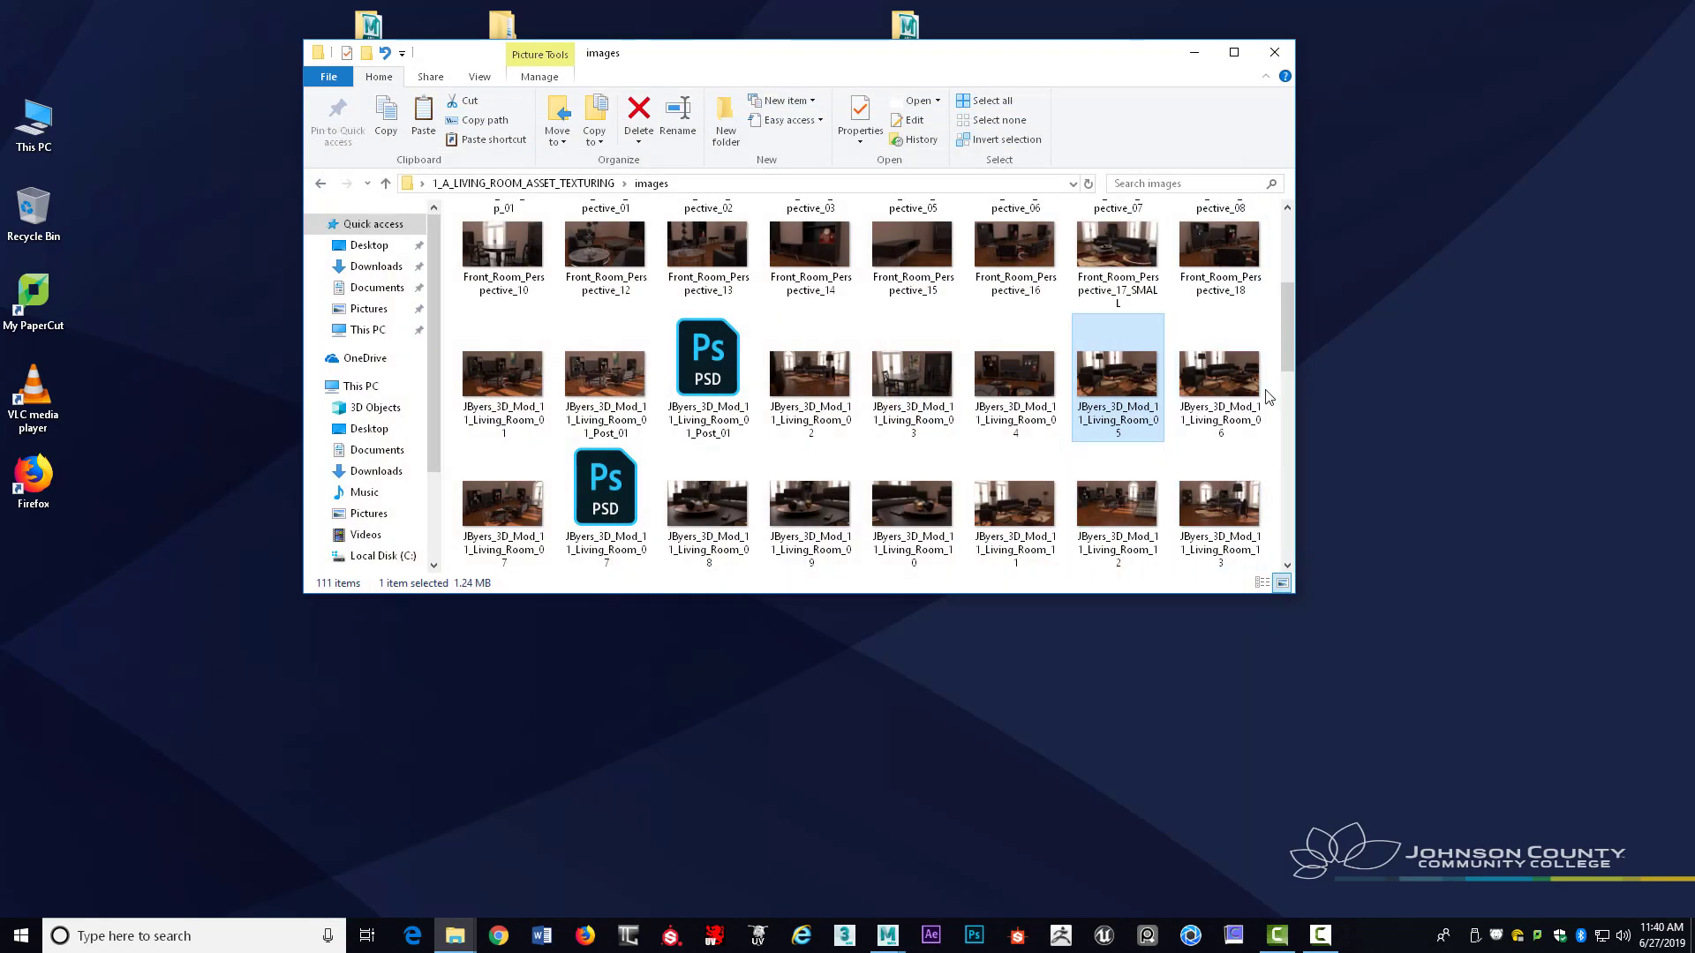
View the Module_10 Beauty_Pass and AO_Pass images with the 1_A_A_A prefix from the start of the images folder
{"action": "left_click_drag", "start_coordinate": [1283, 364], "coordinate": [1279, 258]}
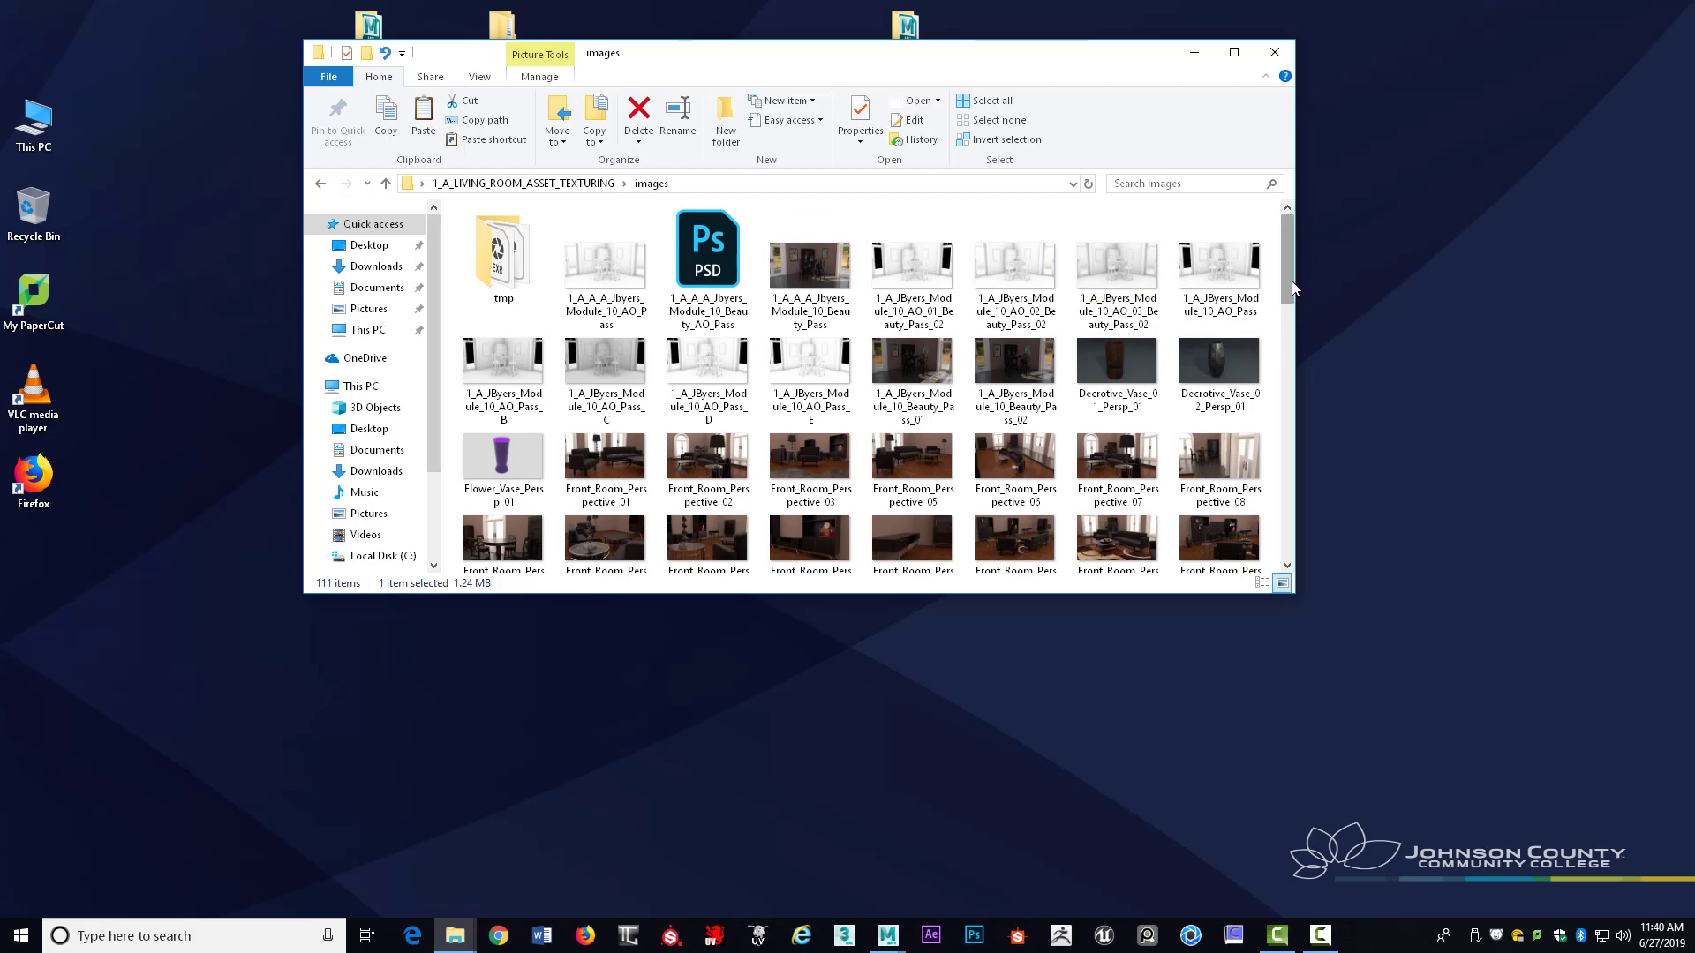
{"action": "left_click_drag", "start_coordinate": [1291, 281], "coordinate": [1294, 266]}
{"action": "double_click", "coordinate": [817, 268]}
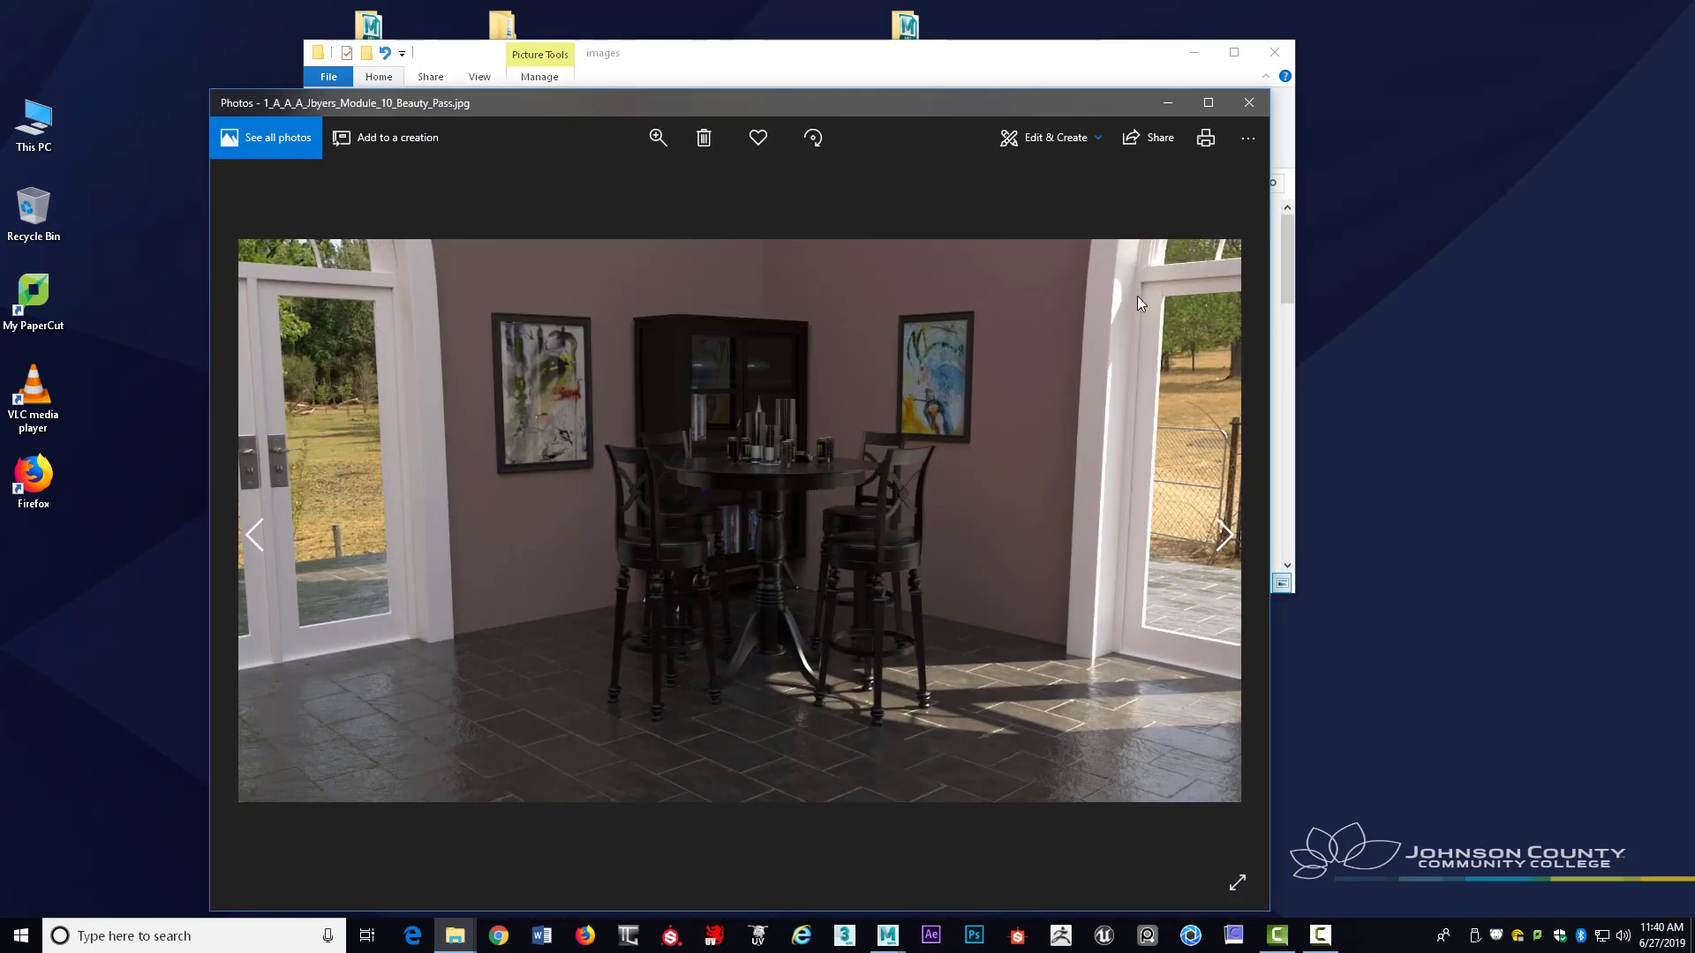
{"action": "left_click", "coordinate": [1253, 110]}
{"action": "left_click", "coordinate": [572, 272]}
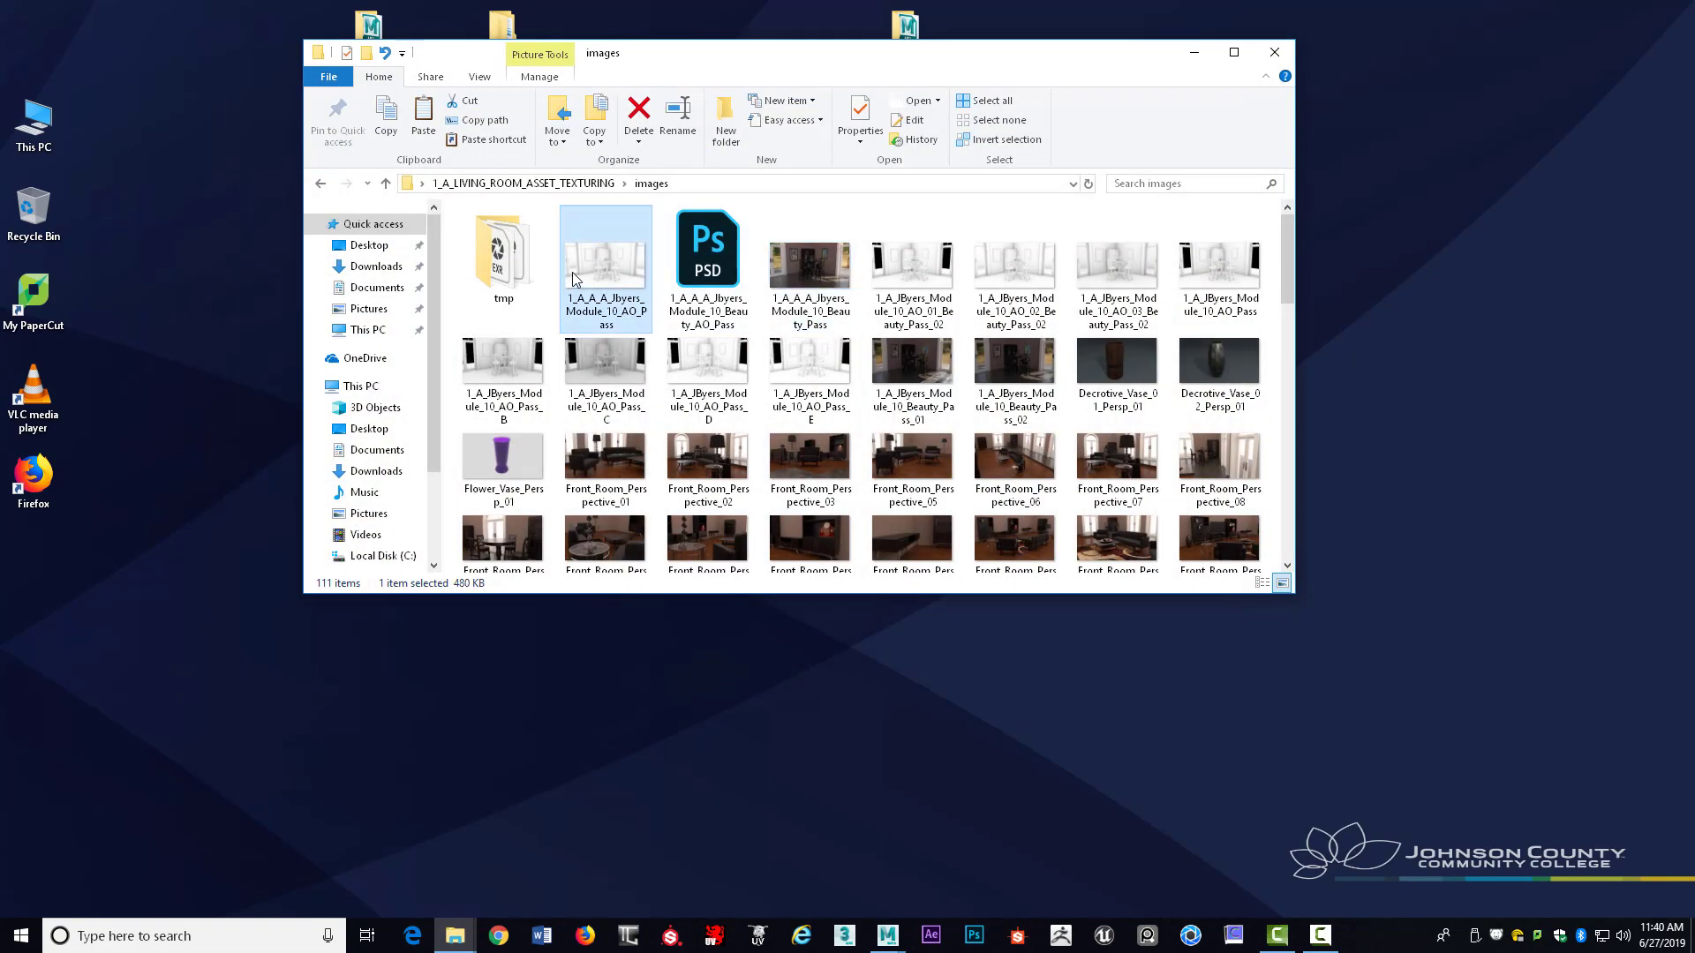
{"action": "double_click", "coordinate": [572, 272]}
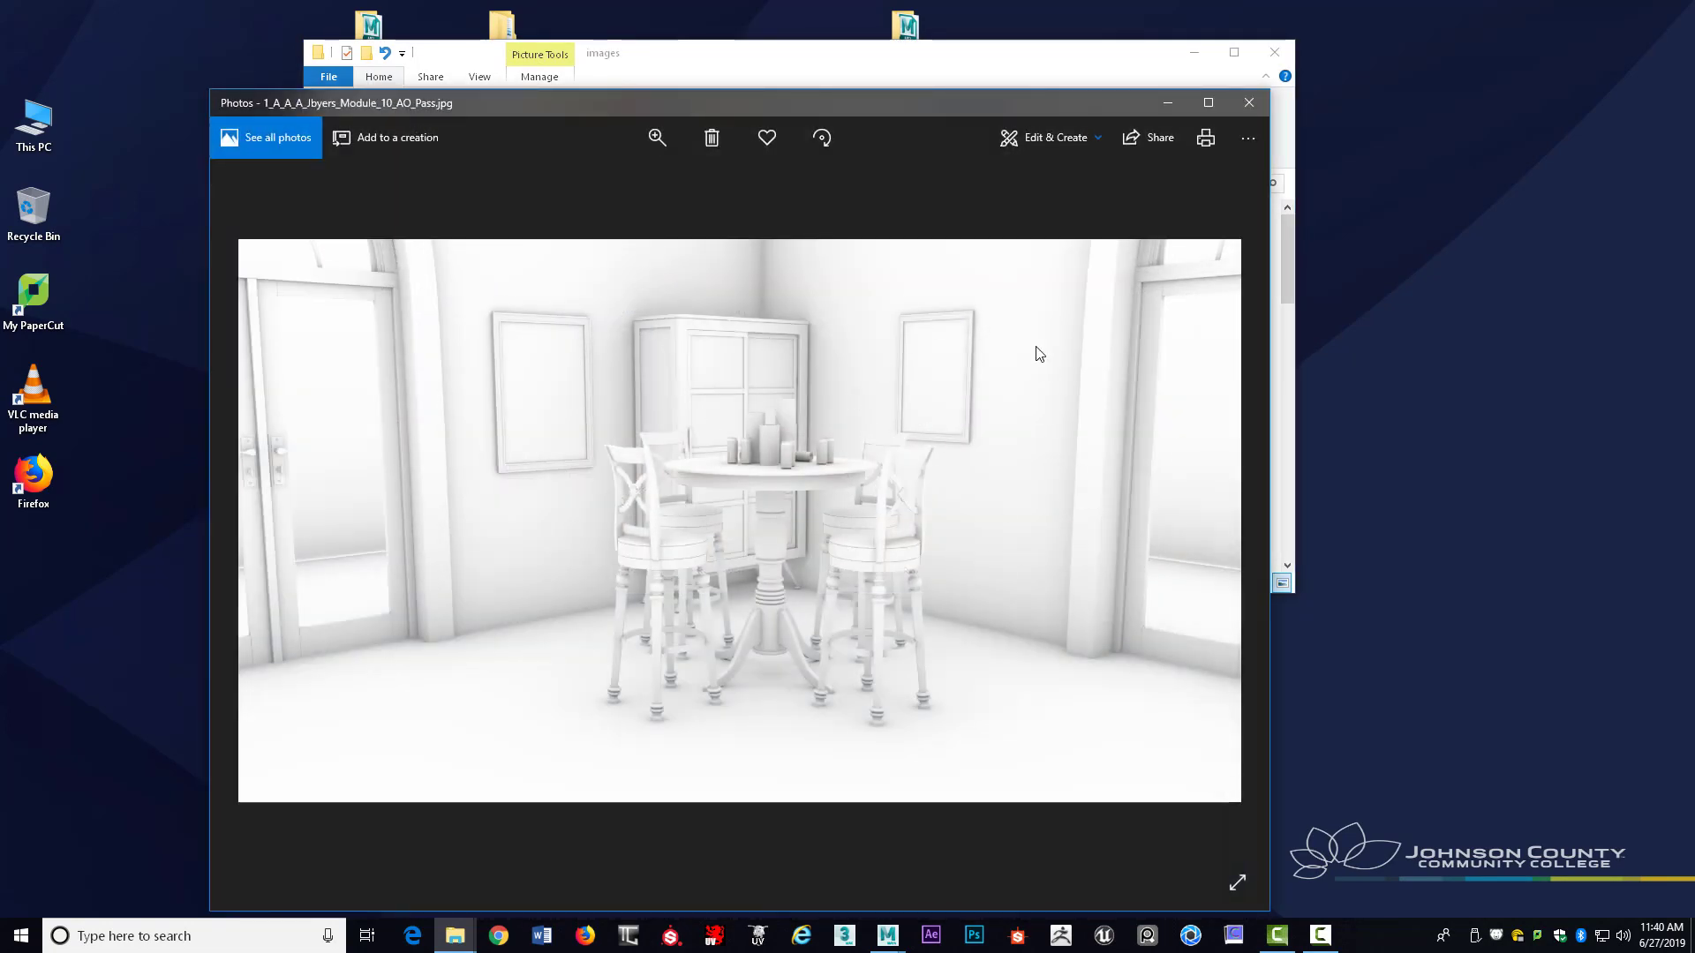
{"action": "left_click", "coordinate": [1248, 102]}
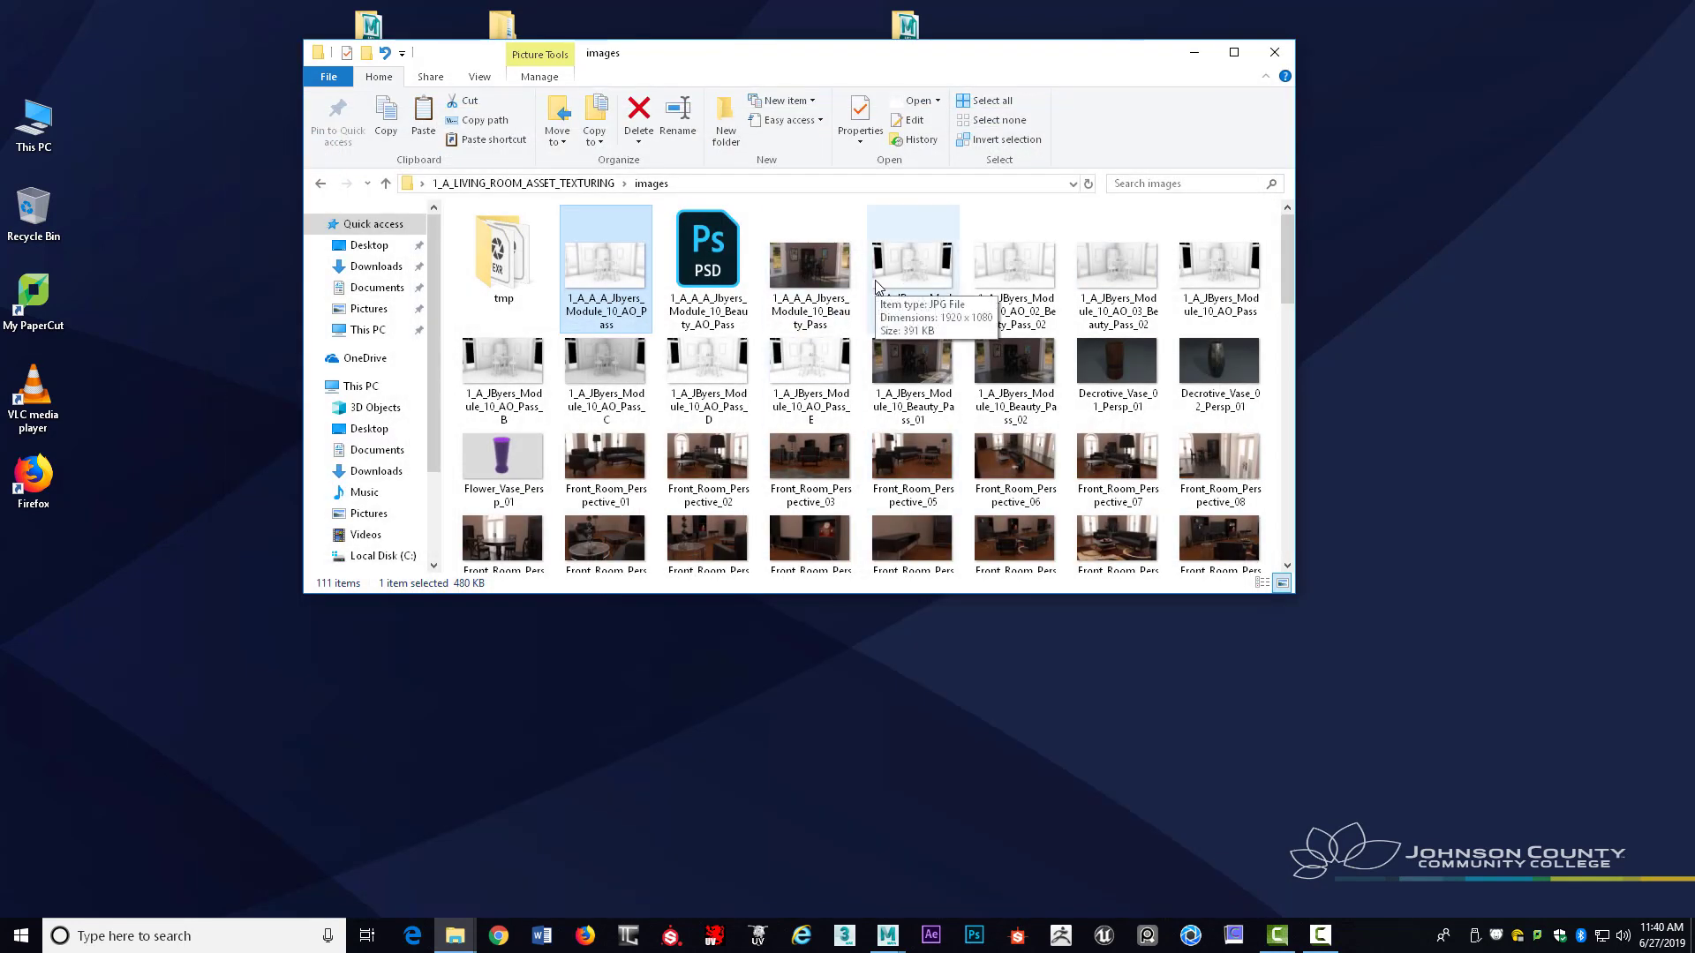
Examine the Module_10_Beauty_Pass_02 image, and reopen the Module_10 Beauty_Pass with the 1_A_A_A prefix to compare it
{"action": "double_click", "coordinate": [1002, 372]}
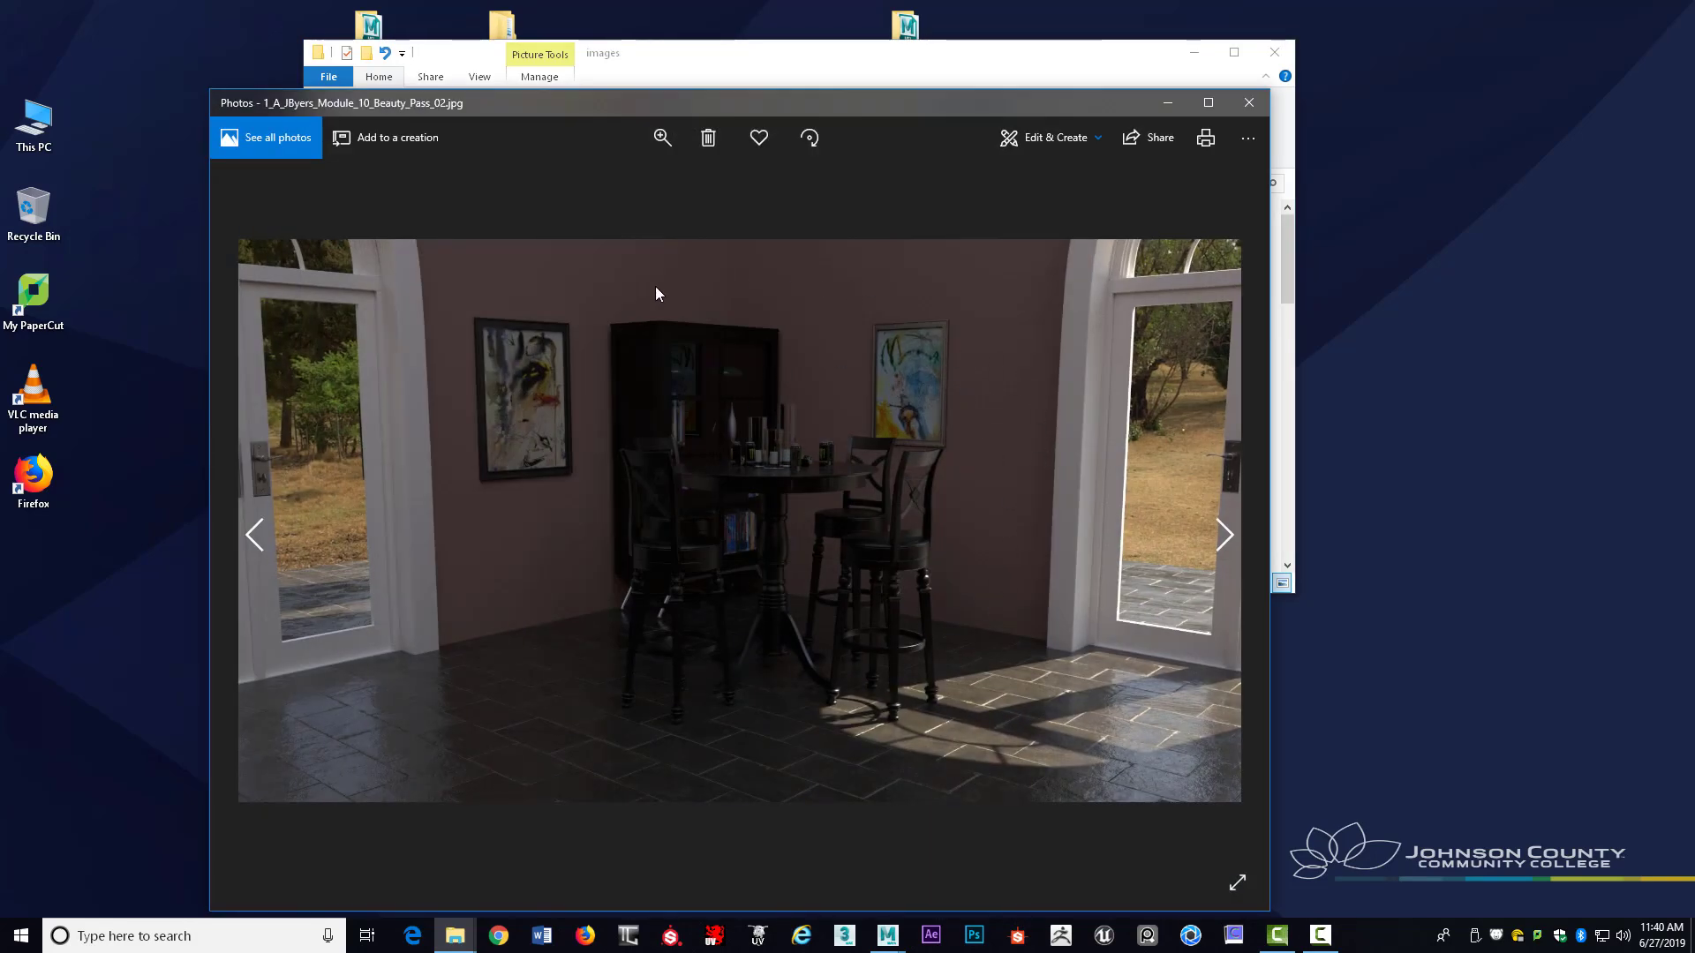
{"action": "left_click", "coordinate": [1249, 102]}
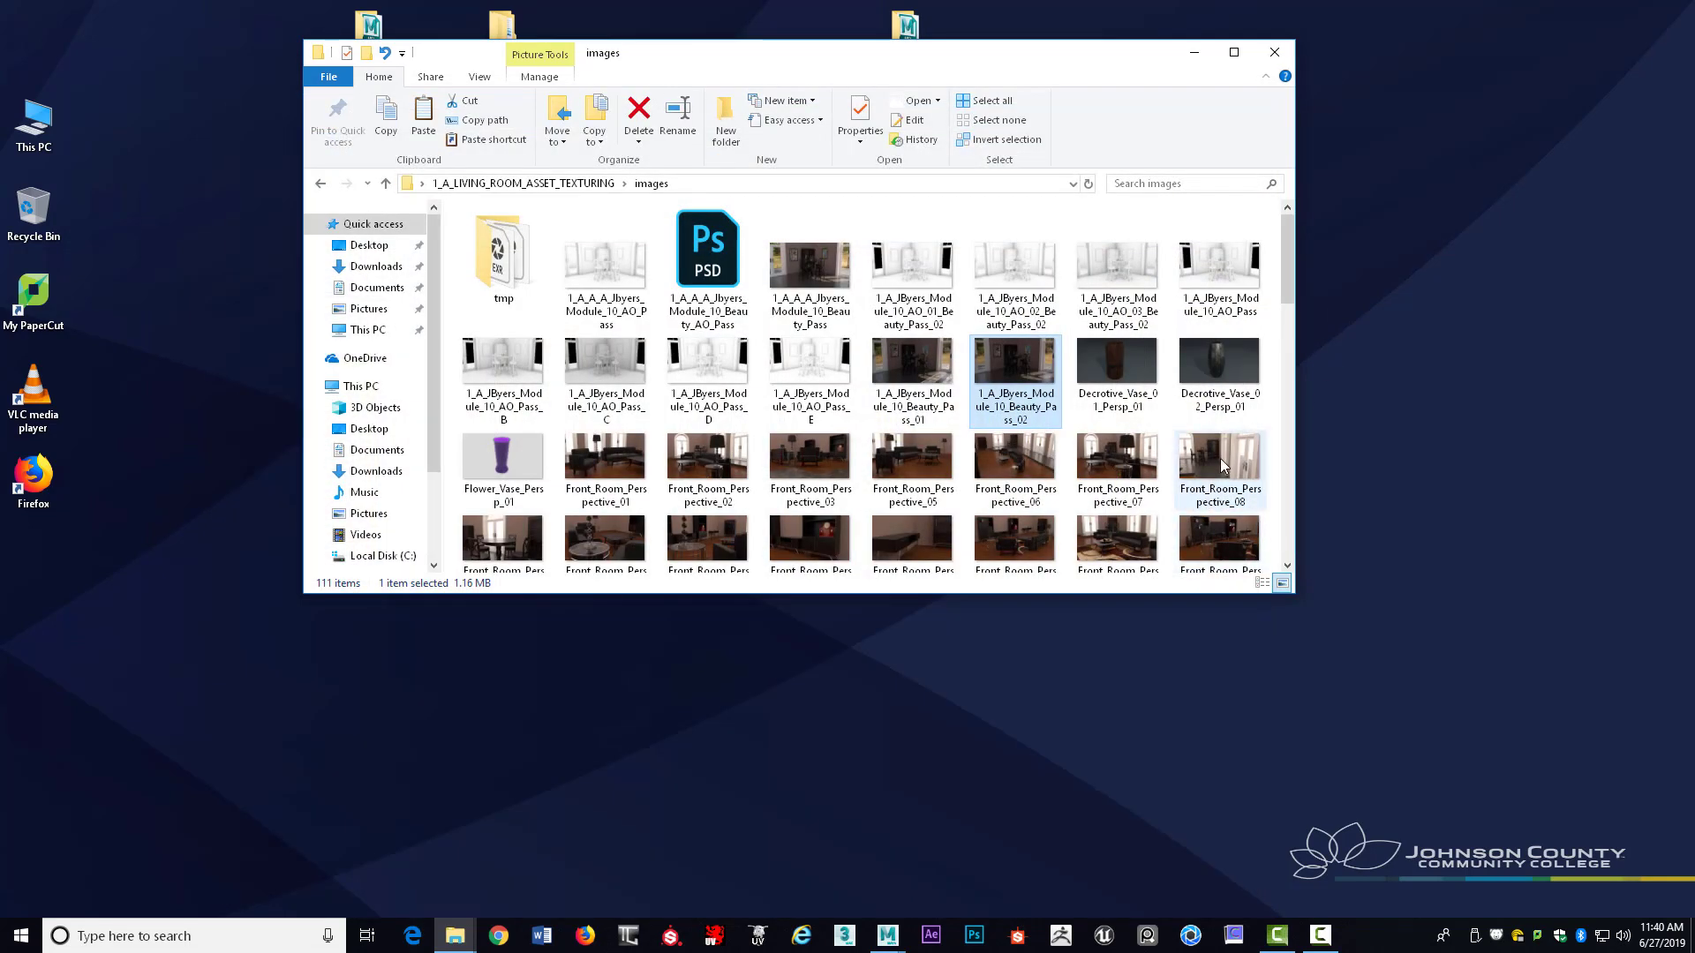
{"action": "scroll", "coordinate": [1255, 507], "scroll_direction": "down", "scroll_amount": 1}
{"action": "scroll", "coordinate": [1231, 473], "scroll_direction": "up", "scroll_amount": 1}
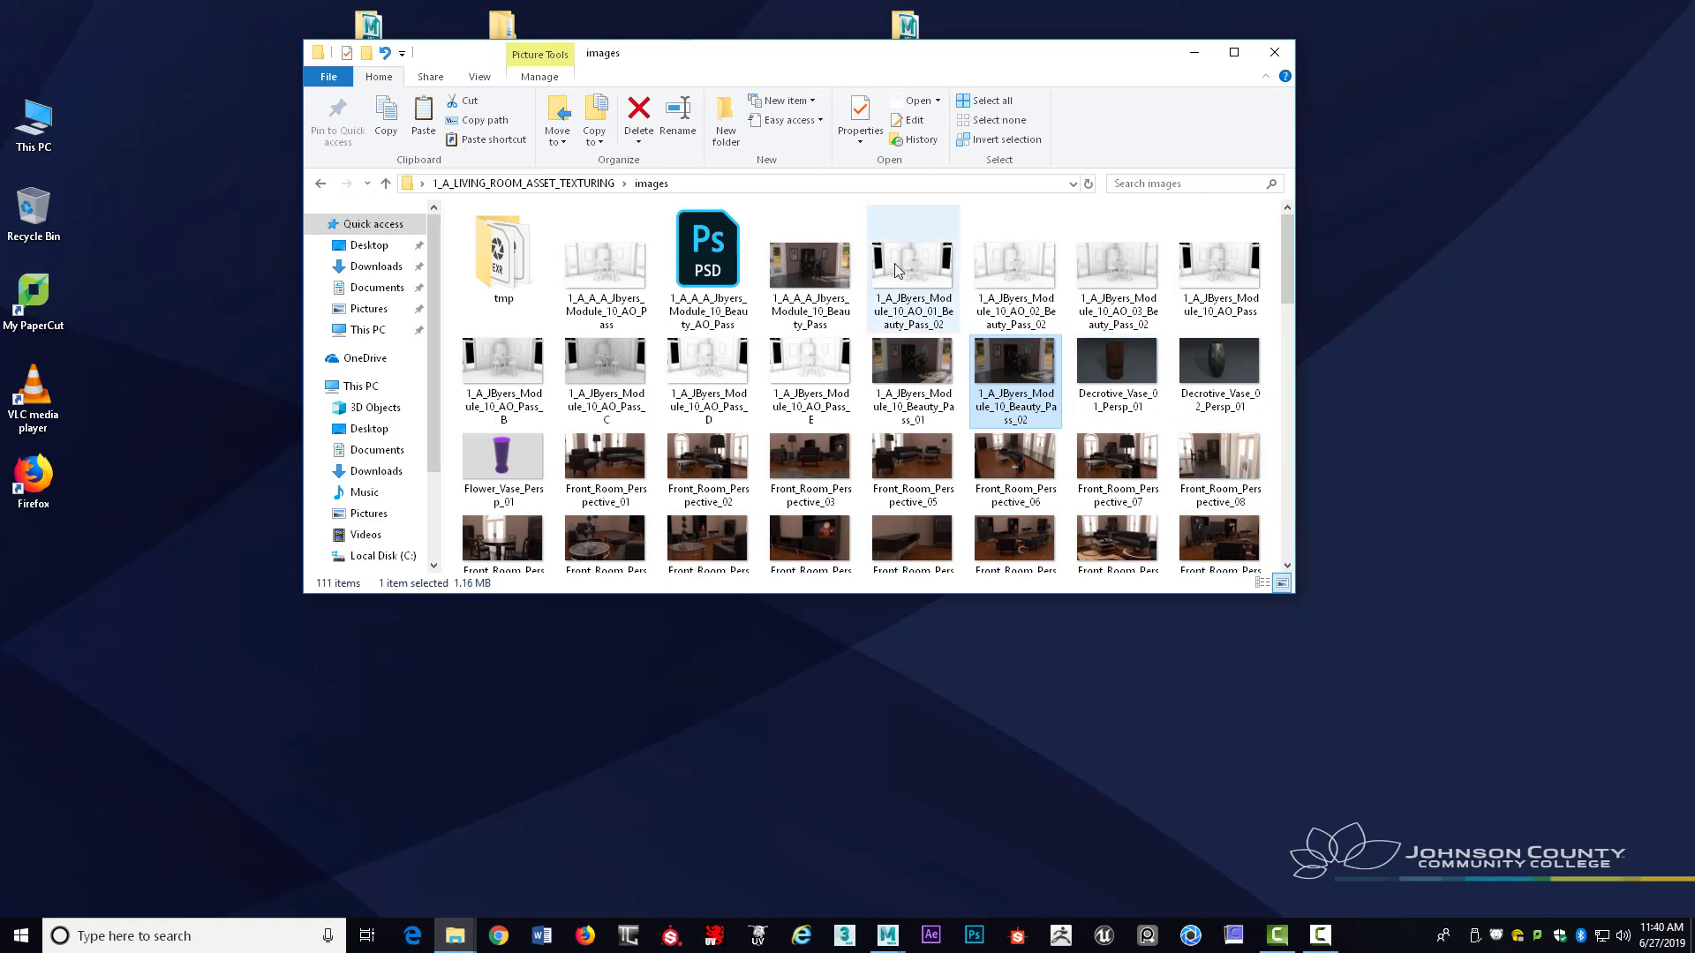
{"action": "left_click", "coordinate": [810, 269]}
{"action": "double_click", "coordinate": [810, 269]}
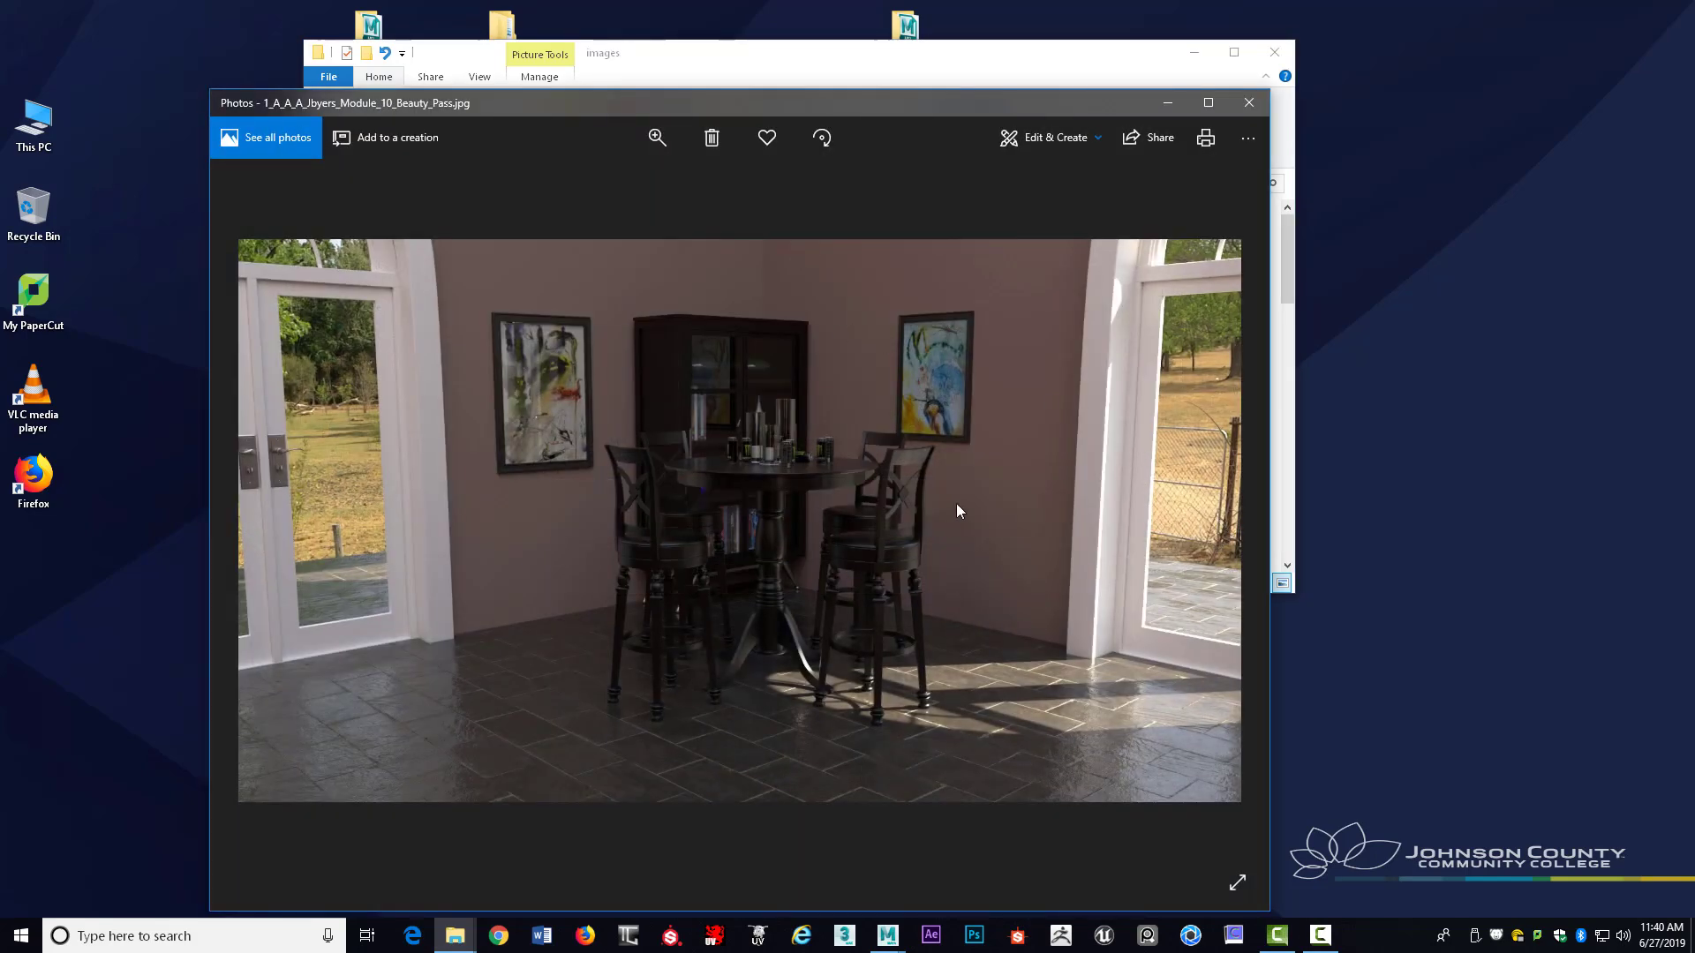
{"action": "left_click", "coordinate": [1249, 102]}
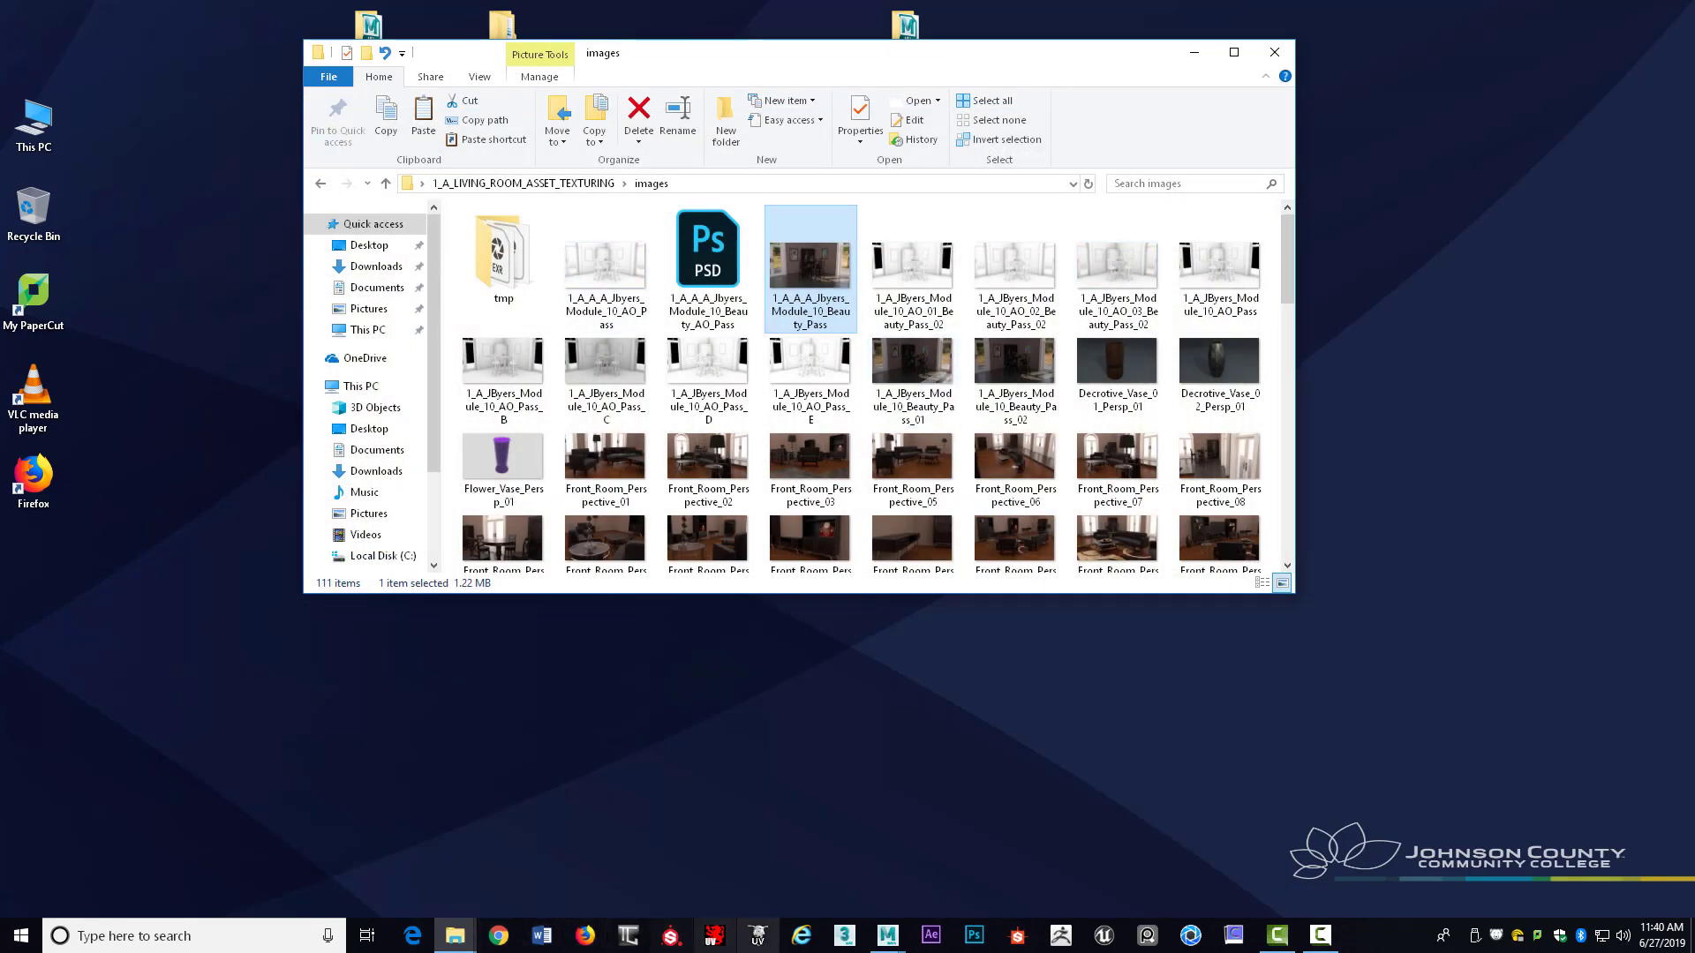
Switch back to Maya, close the Render View and reframe the persp1 camera on the shelves, armchair and couch
{"action": "mouse_move", "coordinate": [887, 935]}
{"action": "left_click", "coordinate": [975, 861]}
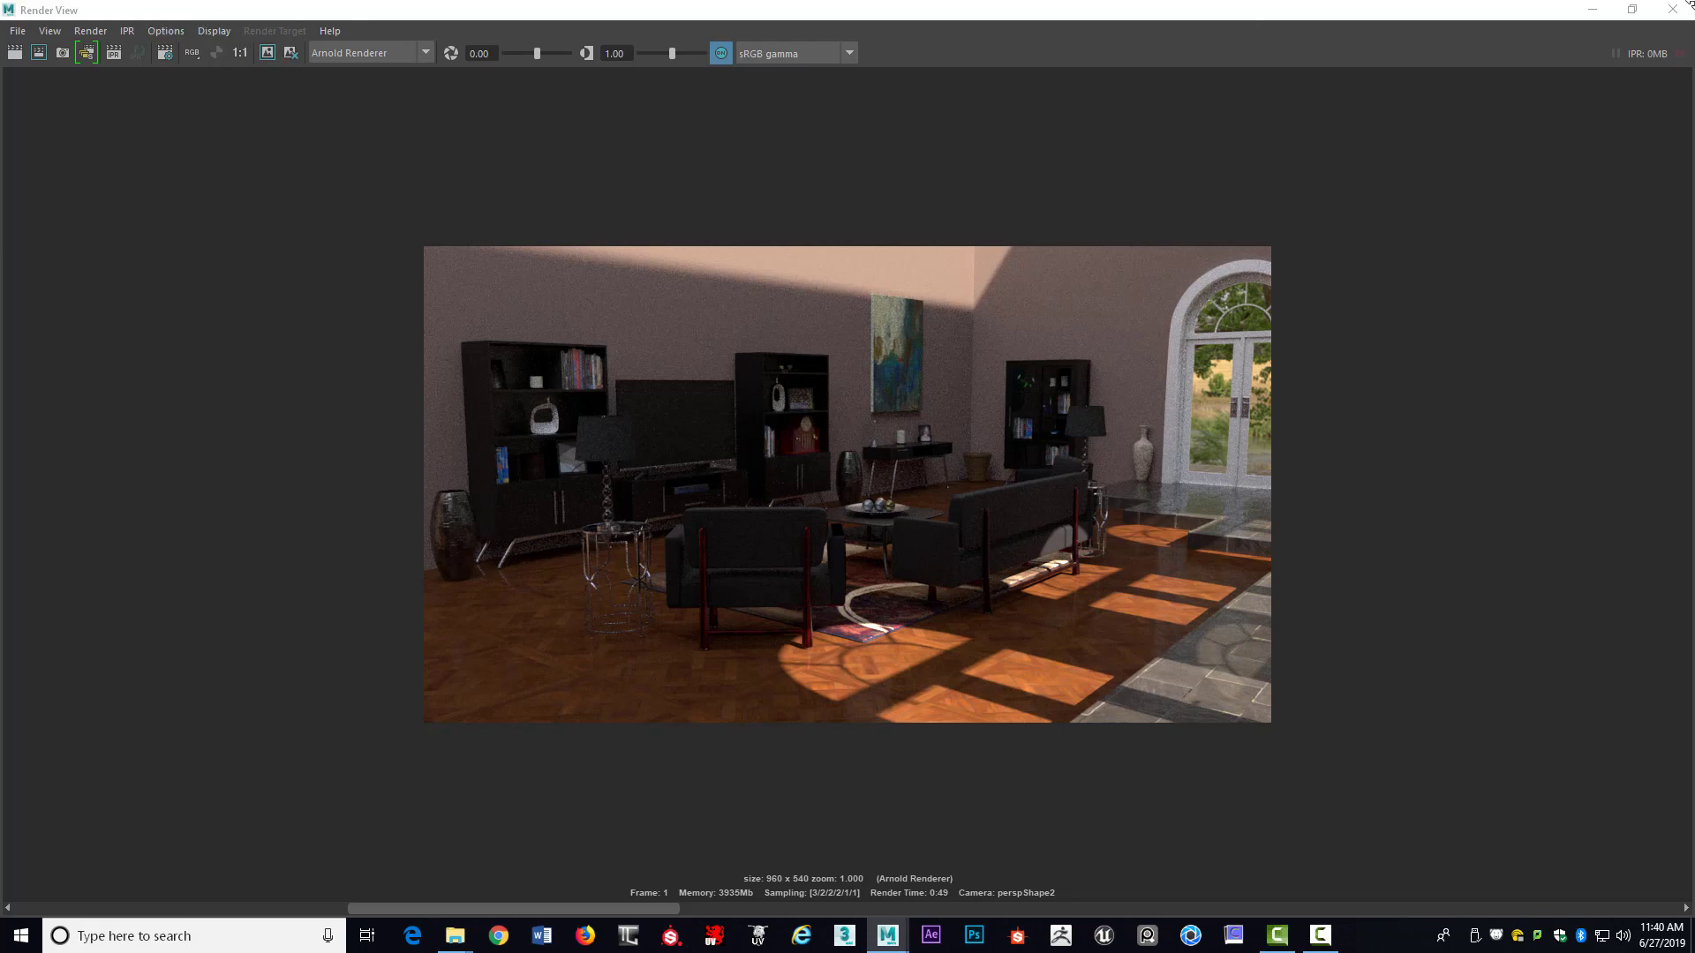
{"action": "left_click", "coordinate": [1673, 9]}
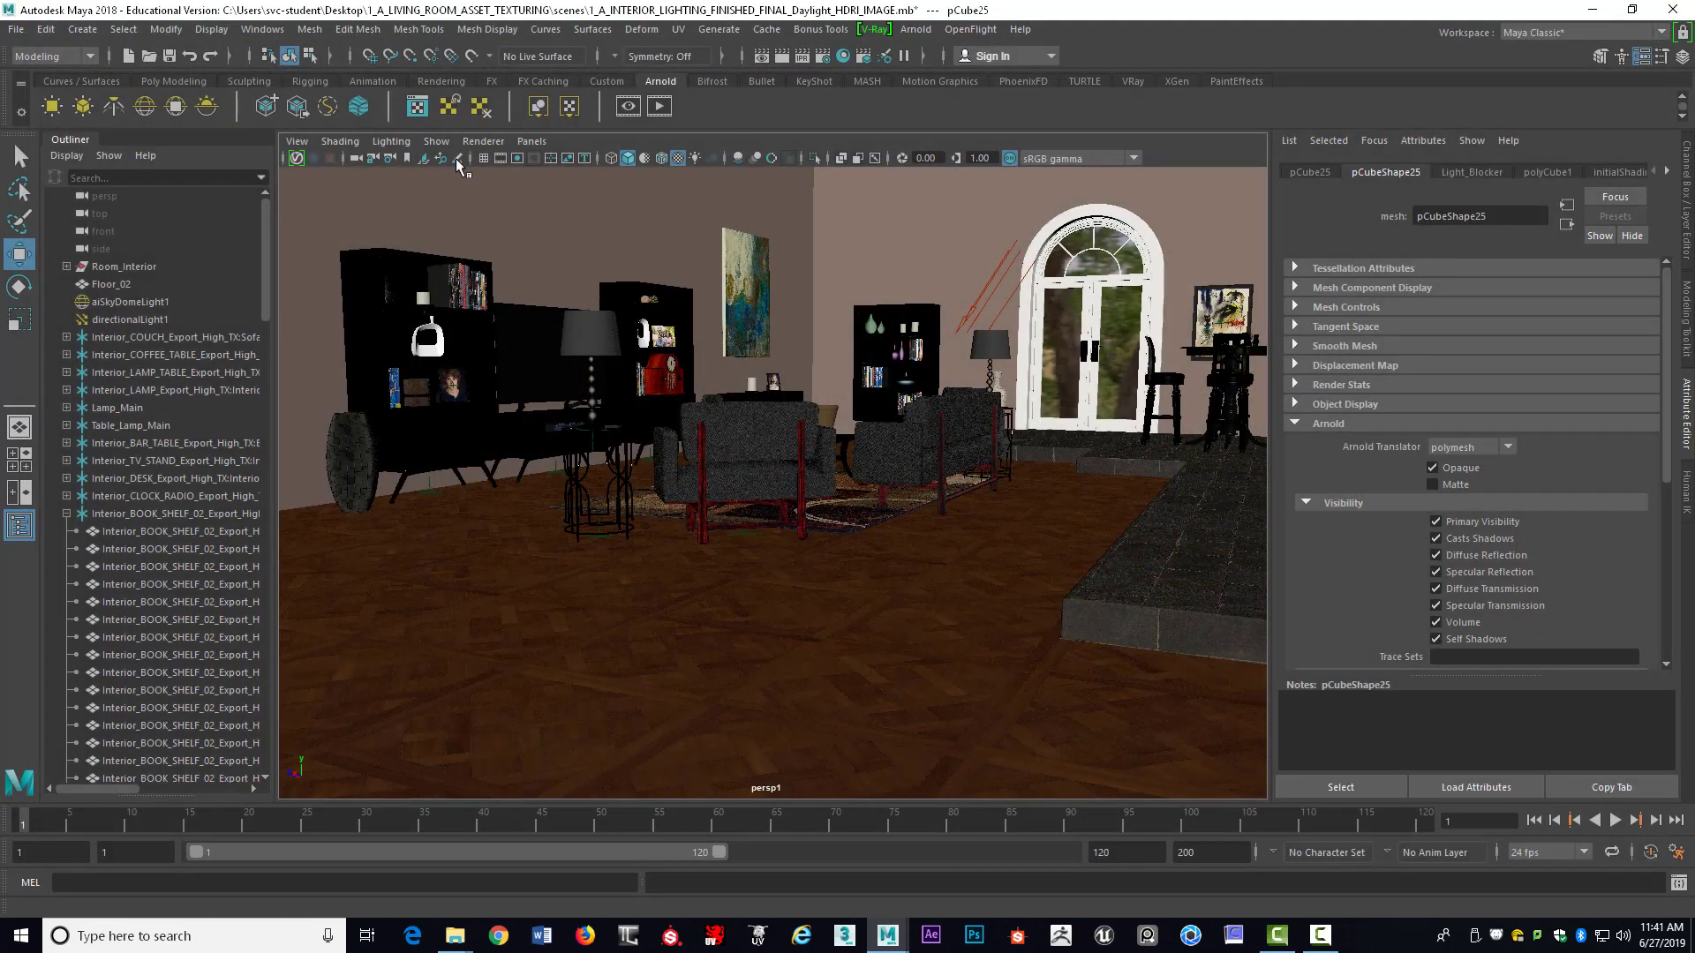
{"action": "scroll", "coordinate": [1055, 371], "scroll_direction": "up", "scroll_amount": 10}
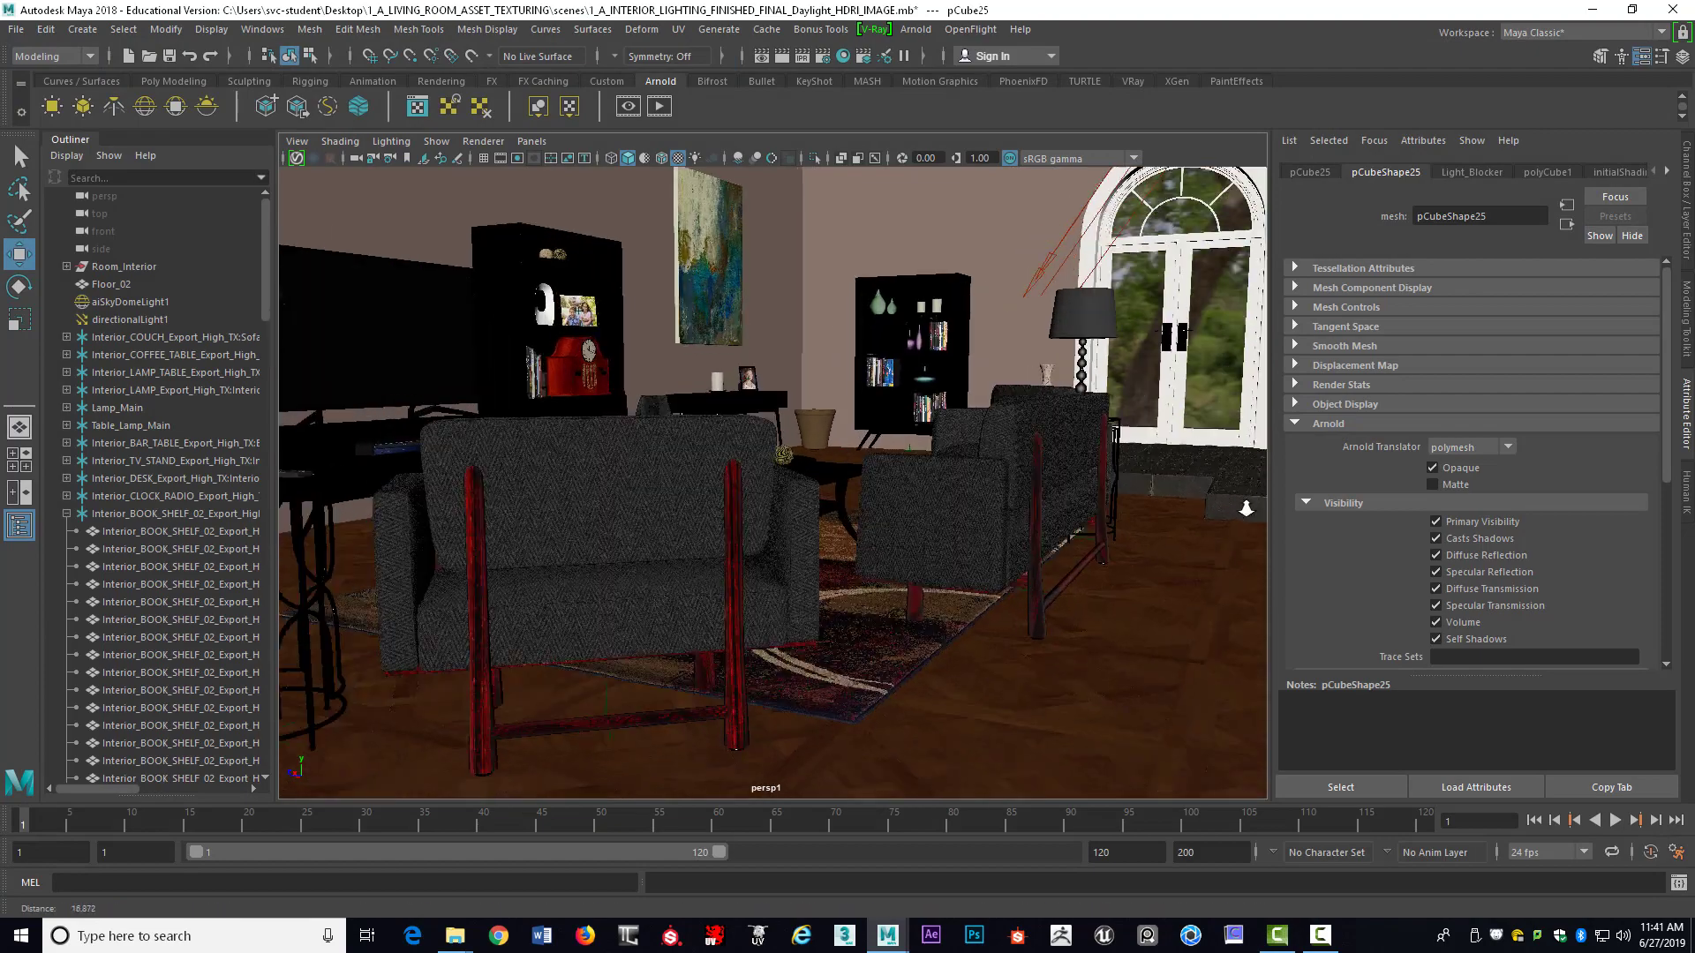
{"action": "scroll", "coordinate": [1060, 380], "scroll_direction": "down", "scroll_amount": 6}
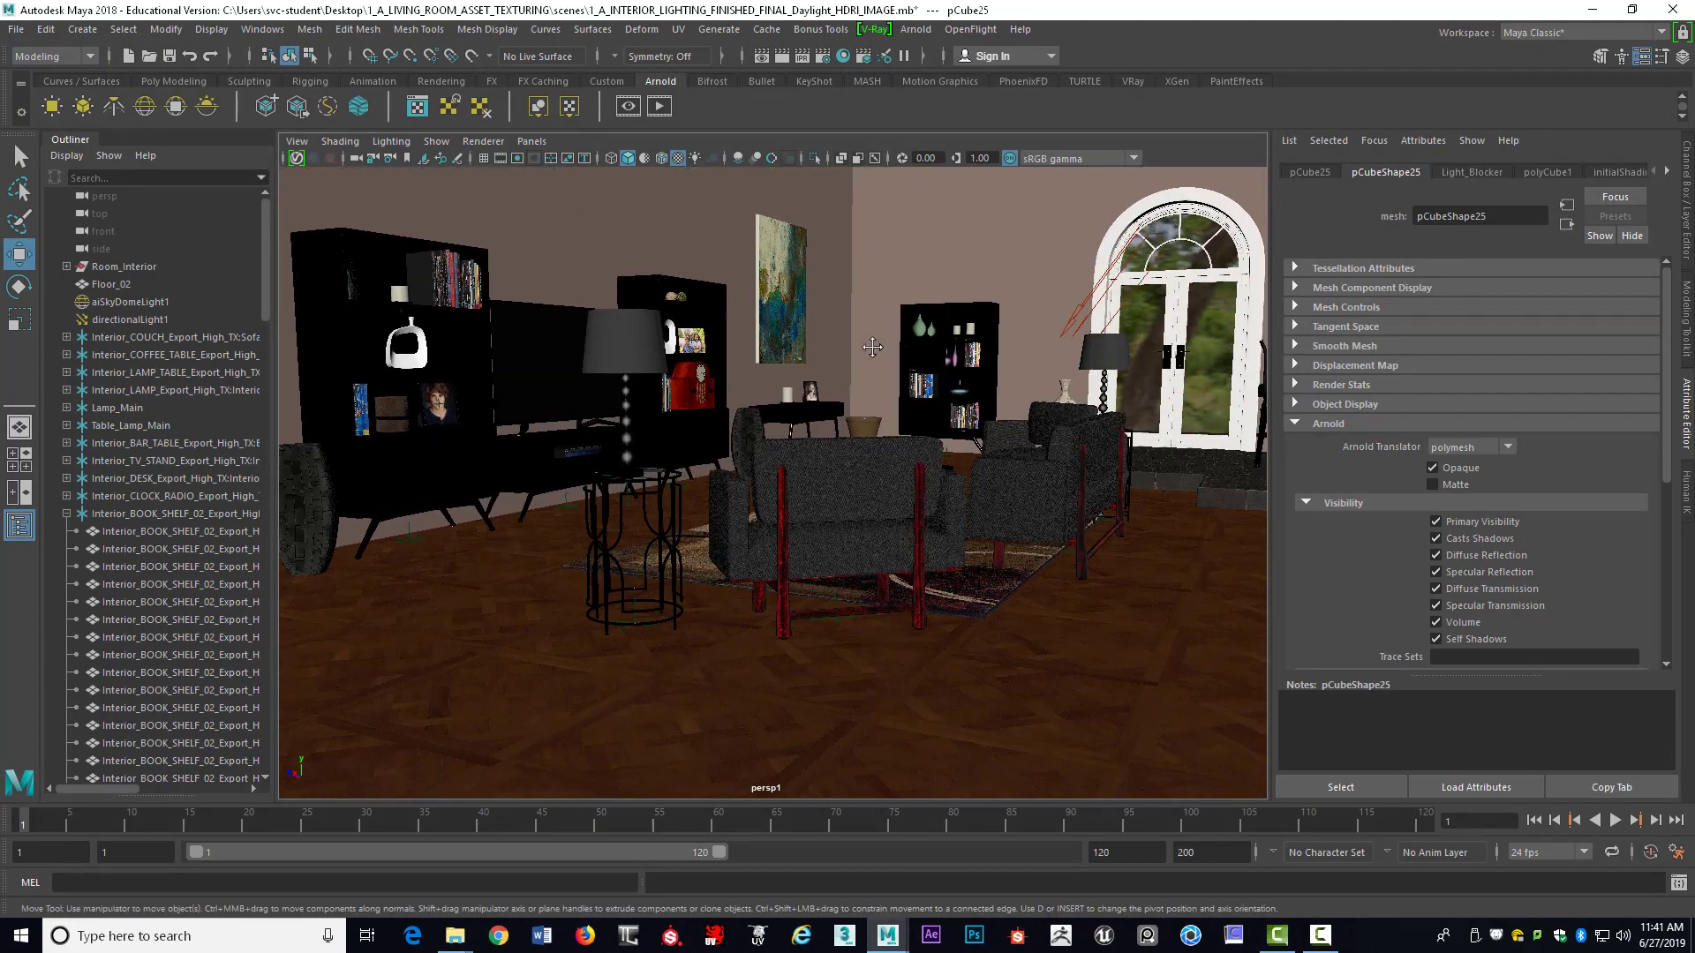
{"action": "middle_click_drag", "start_coordinate": [873, 331], "coordinate": [916, 366], "text": "alt"}
{"action": "left_click_drag", "start_coordinate": [916, 365], "coordinate": [900, 366], "text": "alt"}
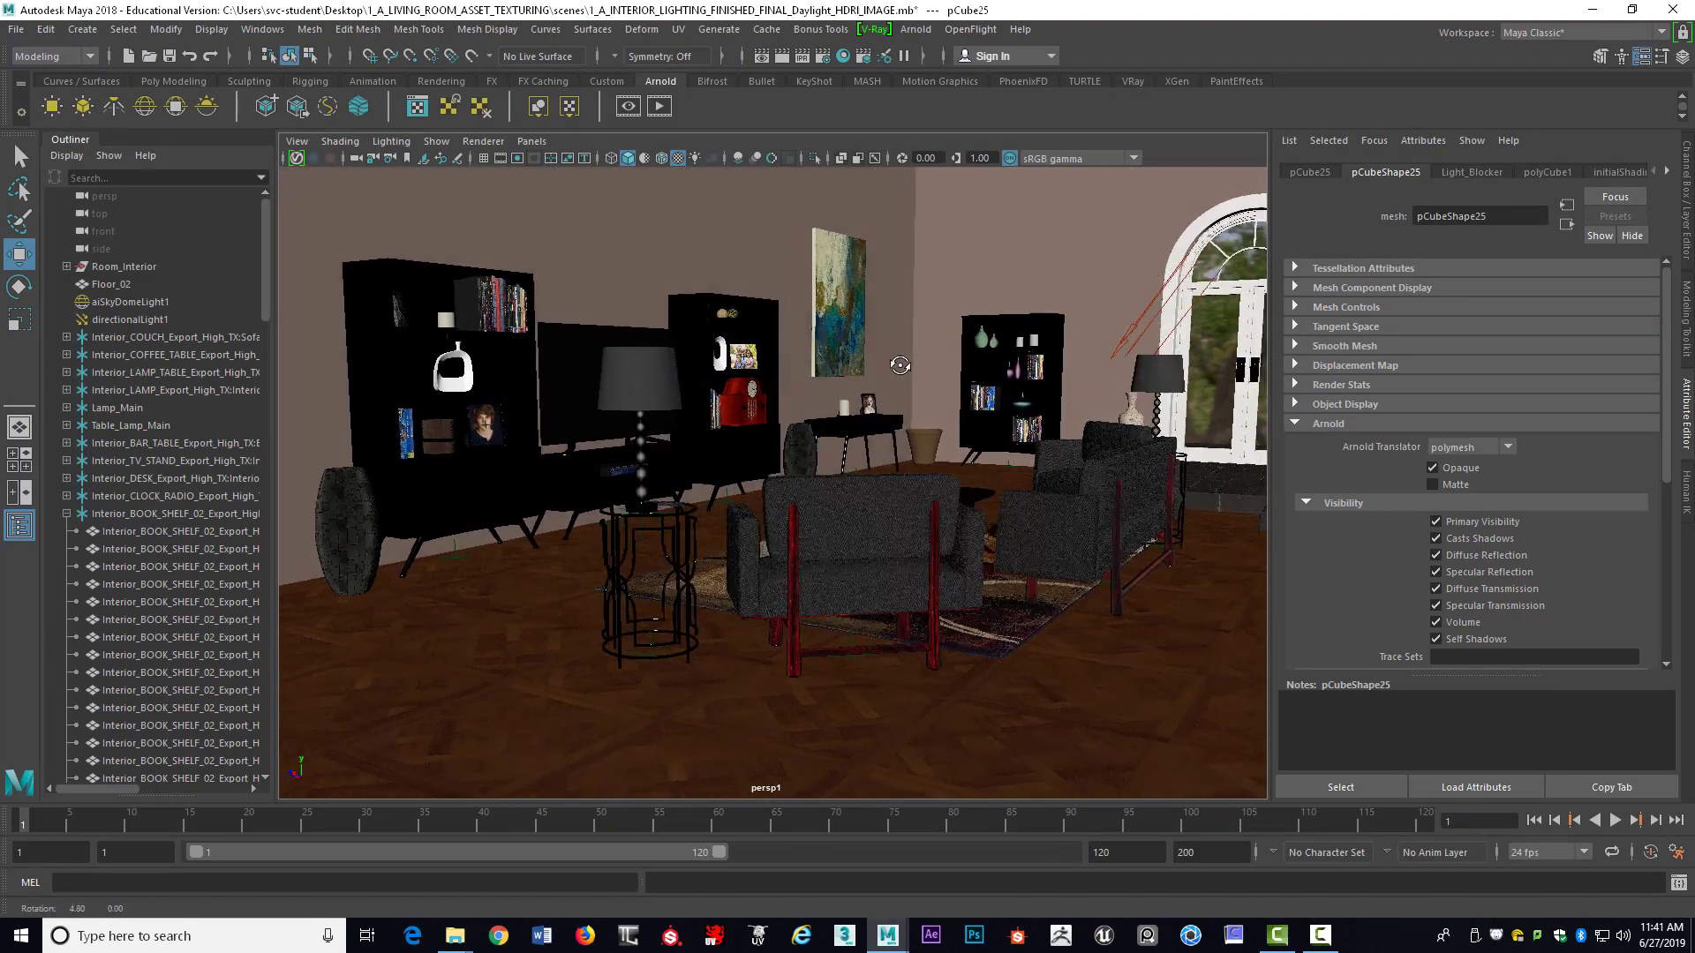
Review the Arnold sampling and ray depth values and the common file output options in the Render Settings
{"action": "left_click", "coordinate": [805, 56]}
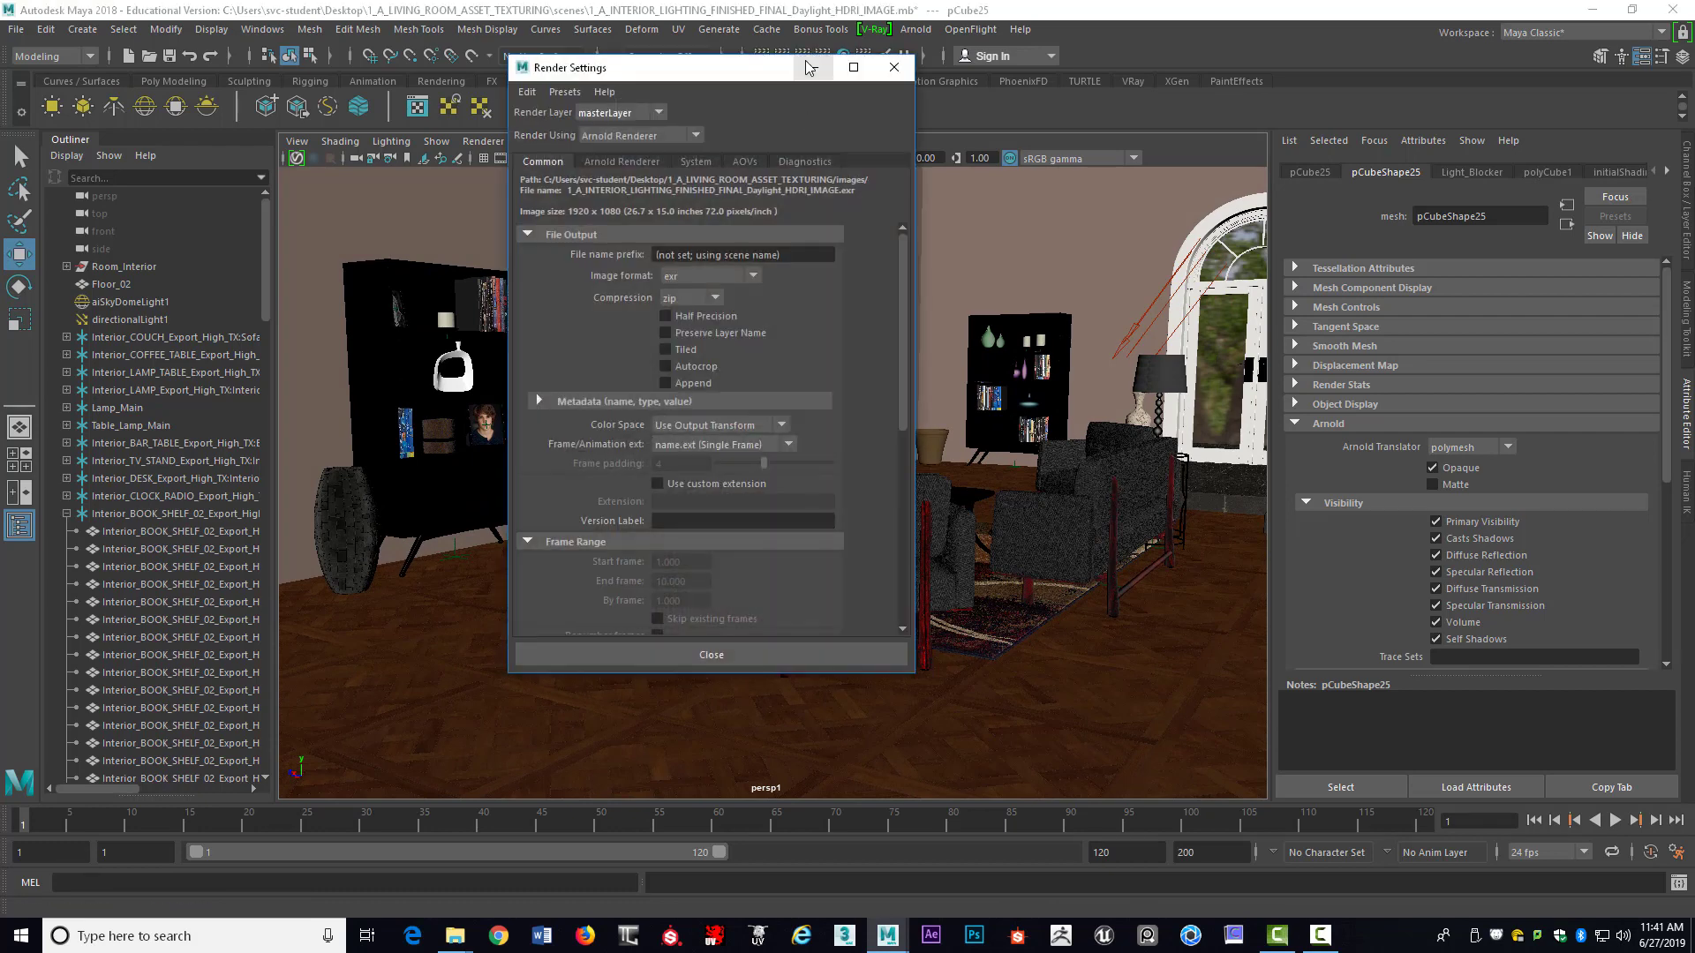
{"action": "left_click", "coordinate": [641, 162]}
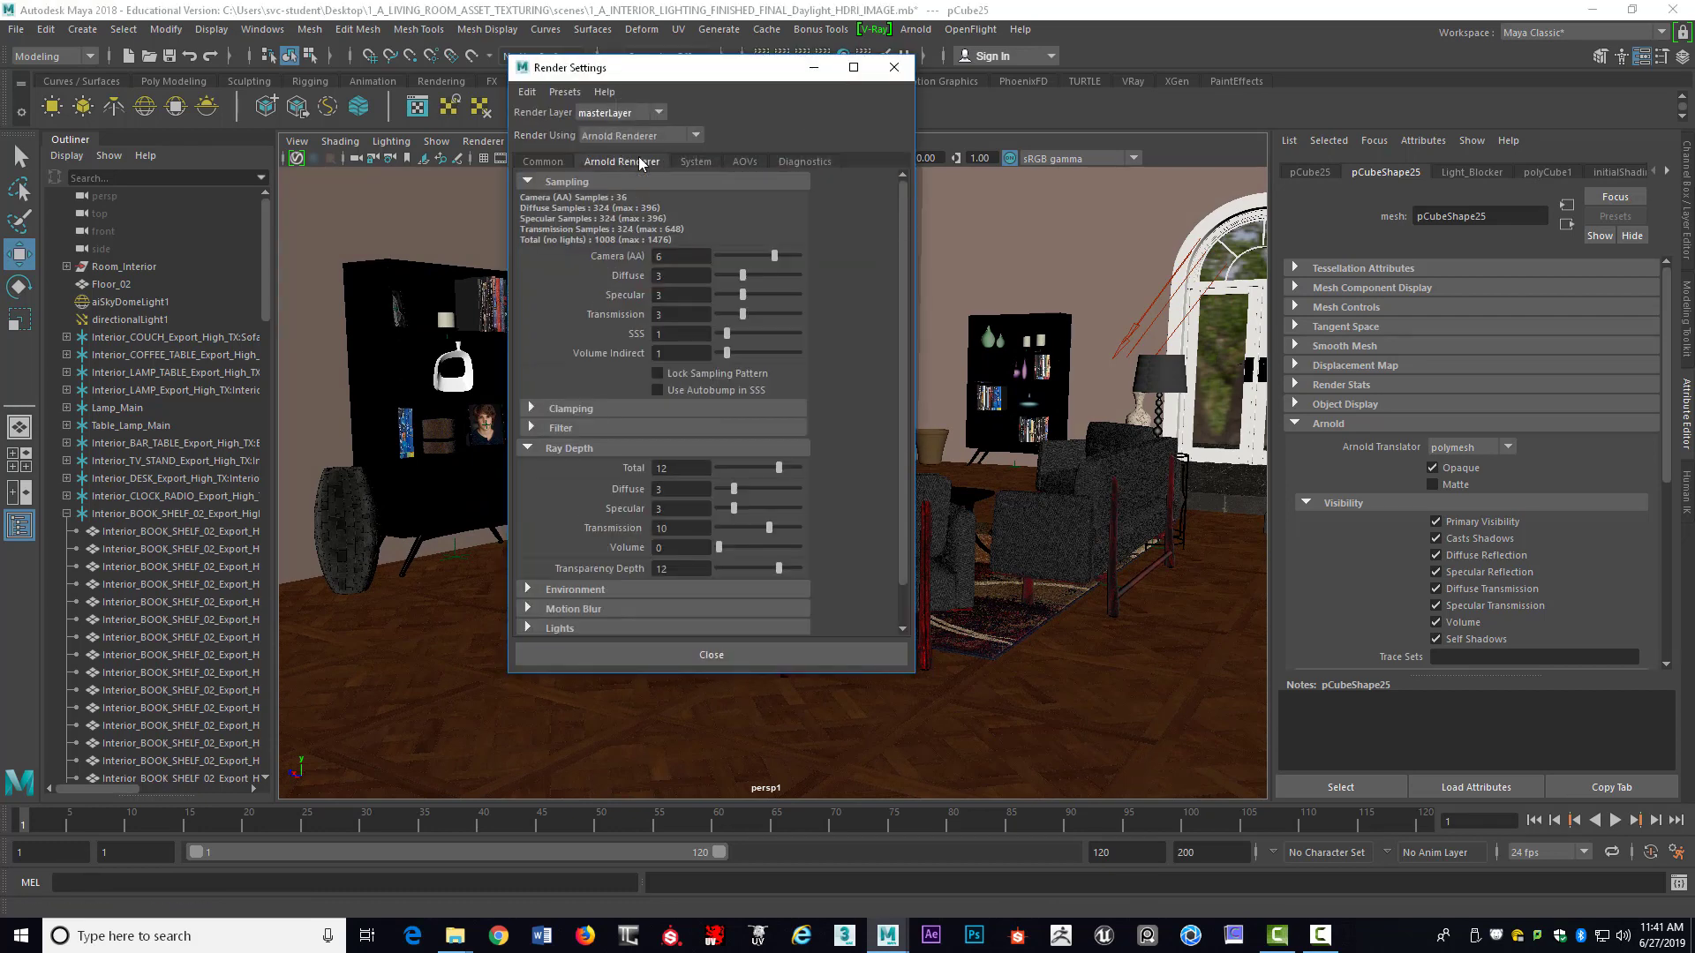
{"action": "left_click", "coordinate": [556, 160]}
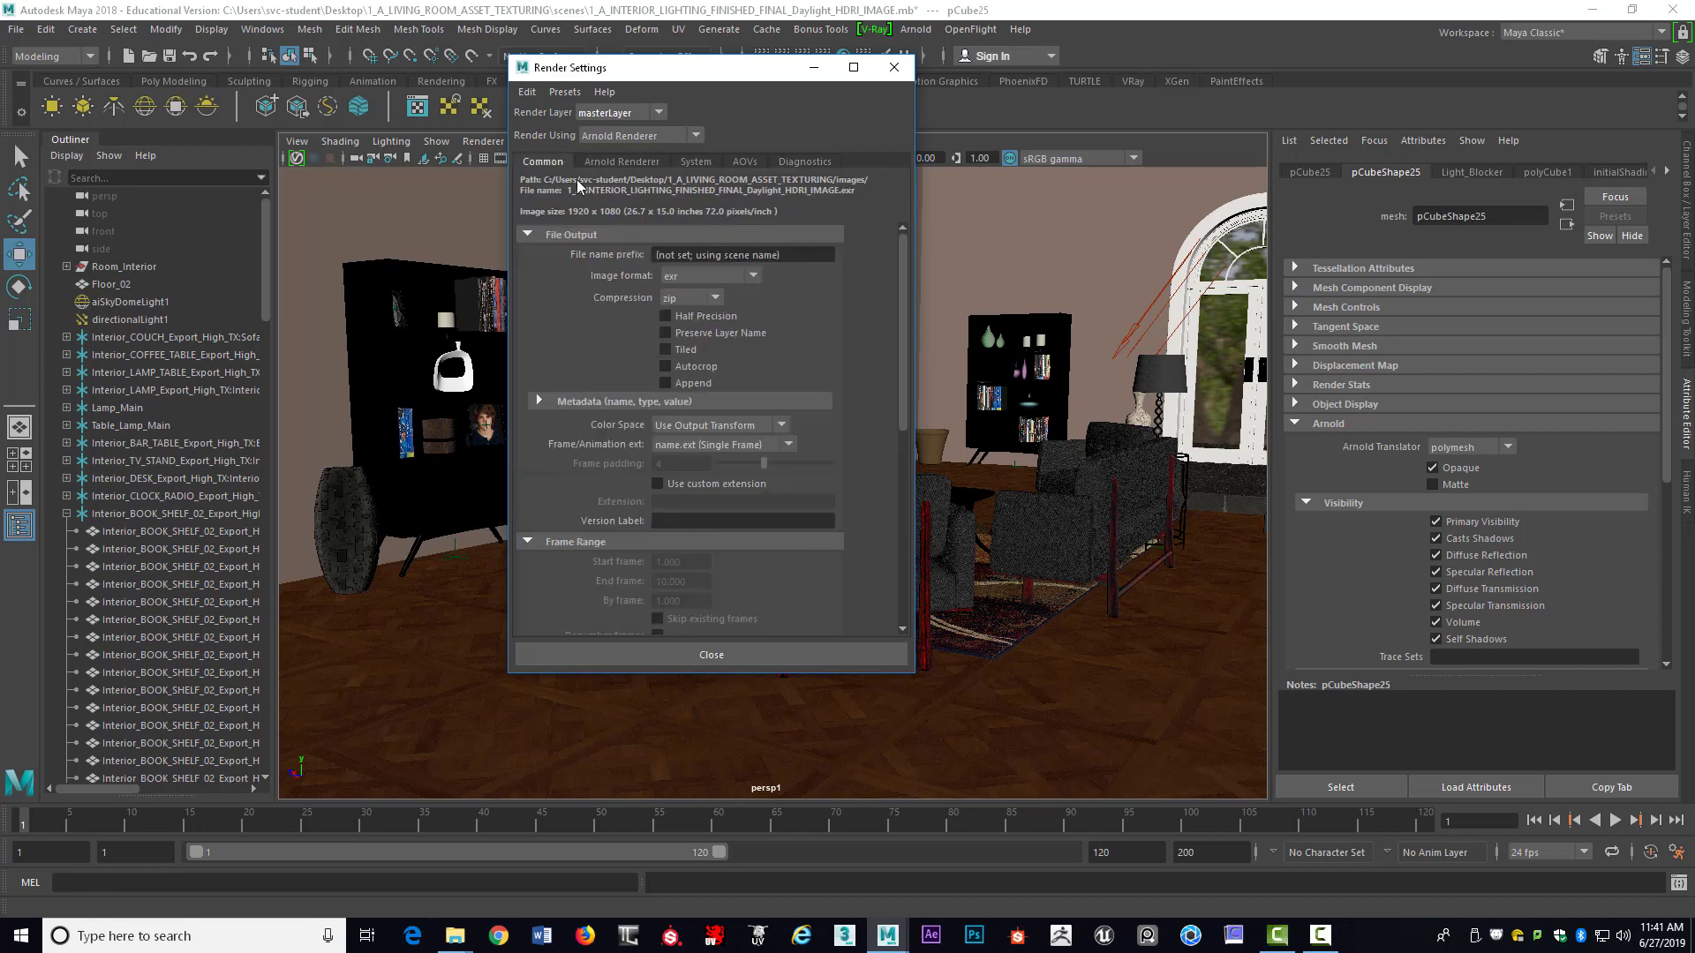
{"action": "left_click", "coordinate": [897, 69]}
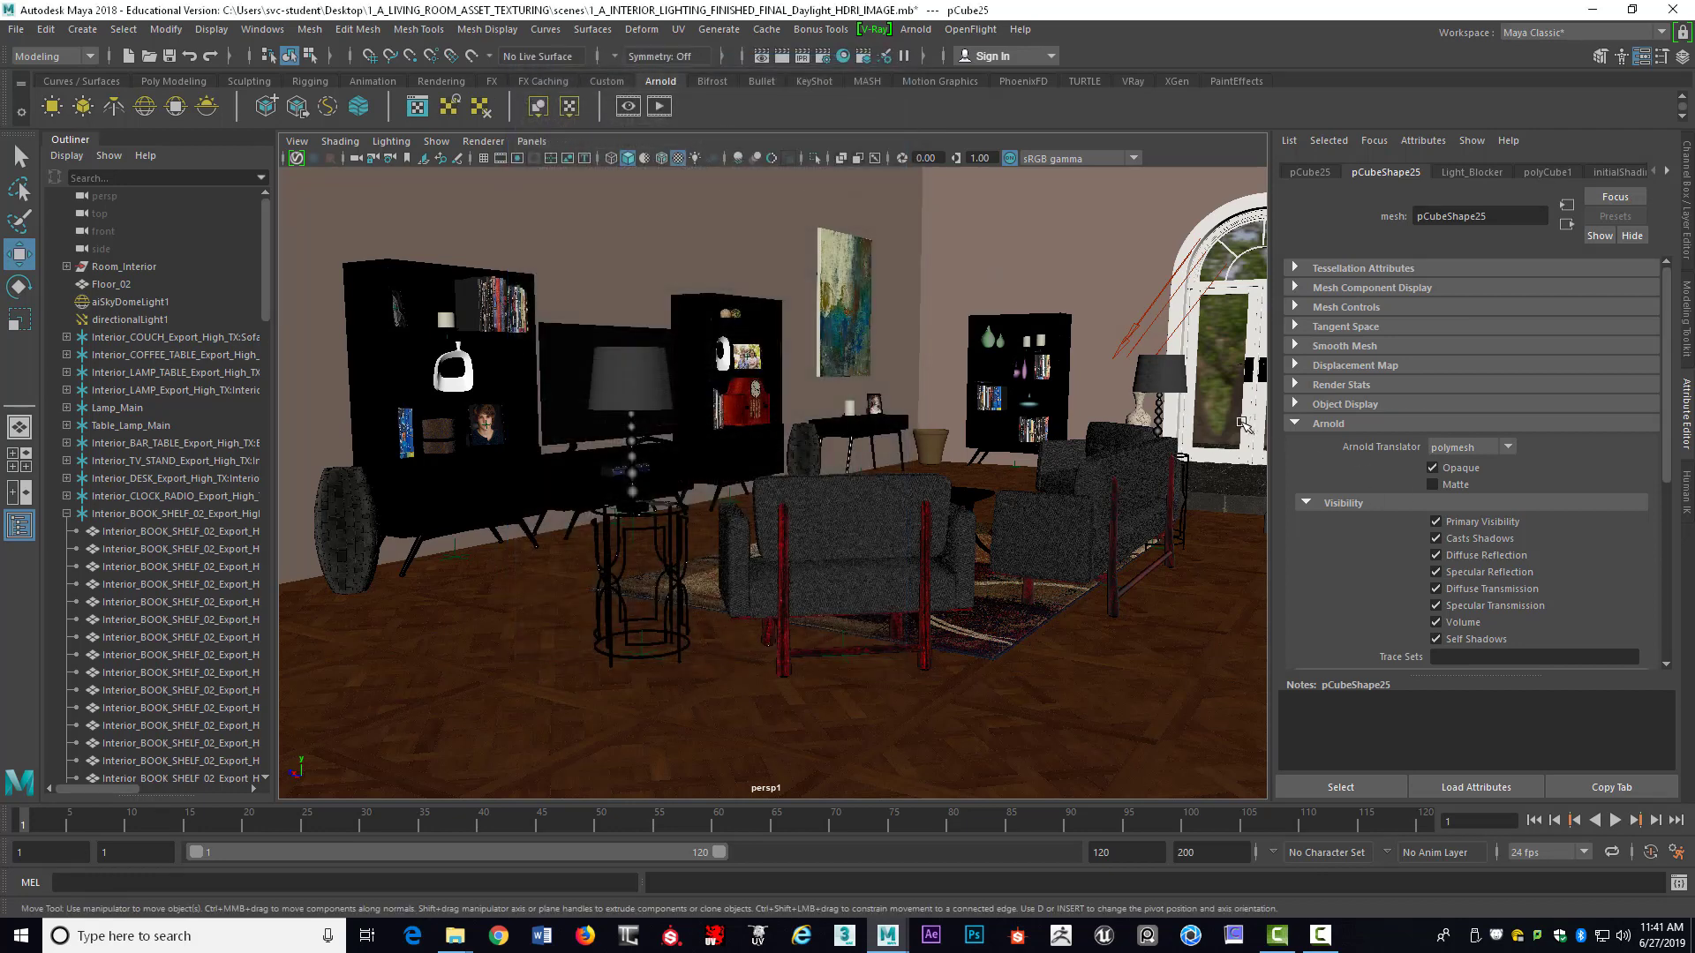
Select the whole room with all its furniture from outside the building, leaving out the large light blocker planes
{"action": "scroll", "coordinate": [1242, 424], "scroll_direction": "down", "scroll_amount": 4}
{"action": "scroll", "coordinate": [1240, 423], "scroll_direction": "up", "scroll_amount": 4}
{"action": "scroll", "coordinate": [847, 403], "scroll_direction": "down", "scroll_amount": 4}
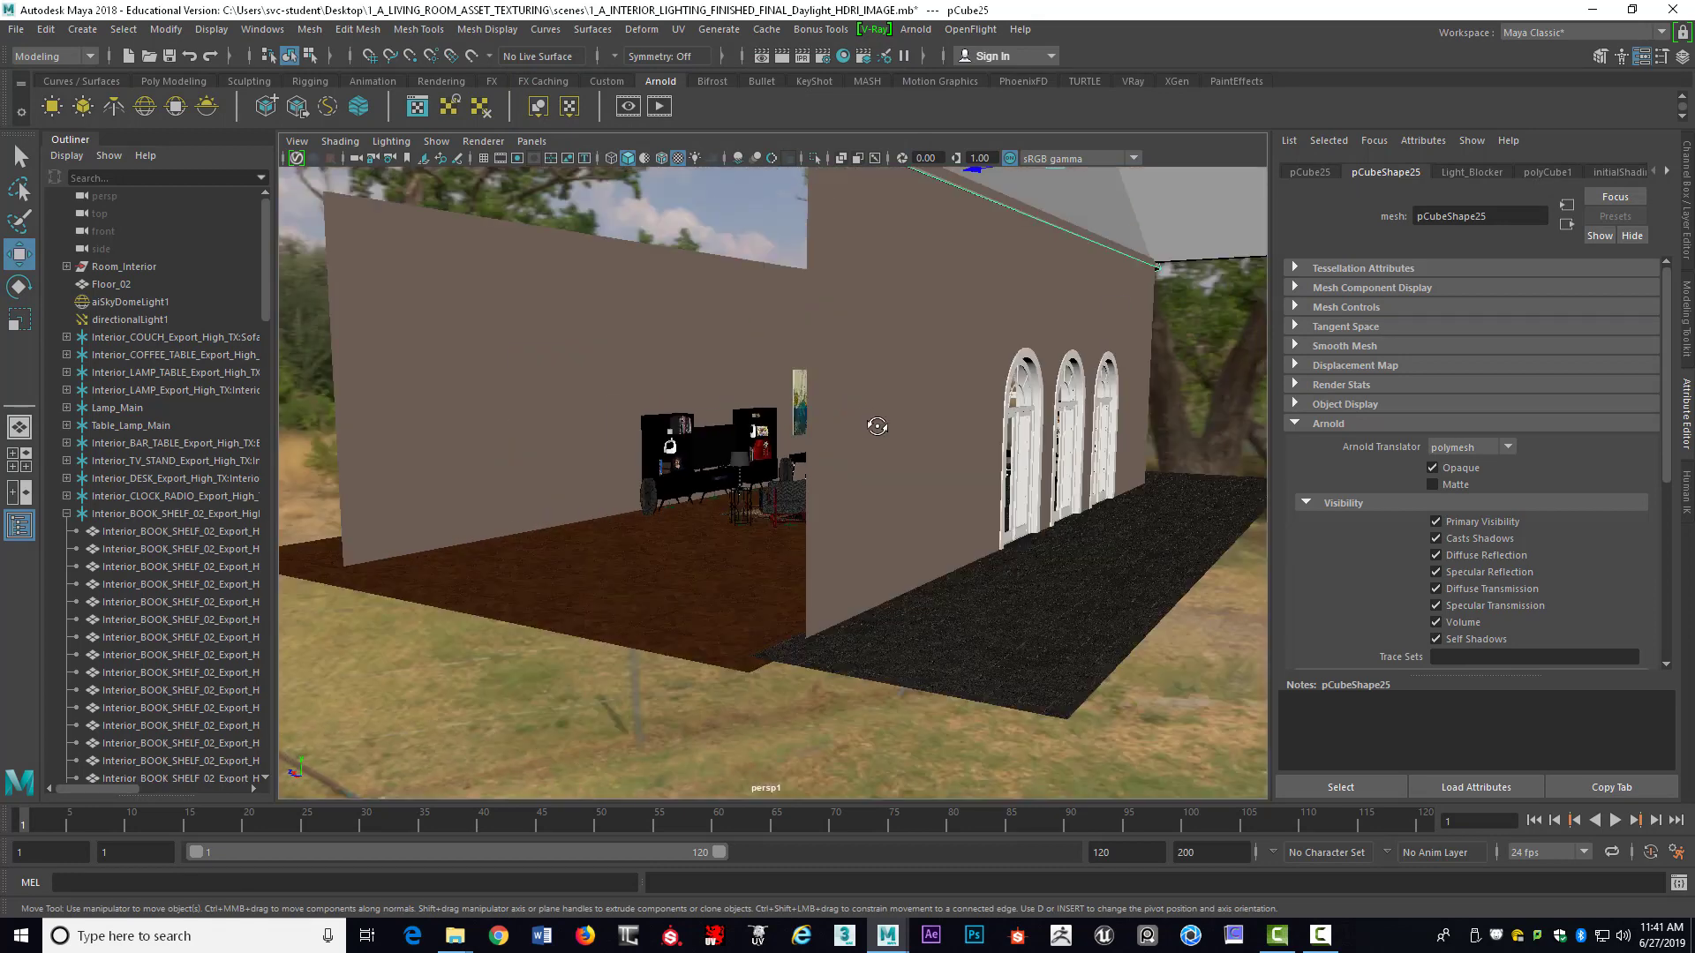
{"action": "left_click_drag", "start_coordinate": [869, 423], "coordinate": [865, 384], "text": "alt"}
{"action": "left_click_drag", "start_coordinate": [517, 265], "coordinate": [1137, 660]}
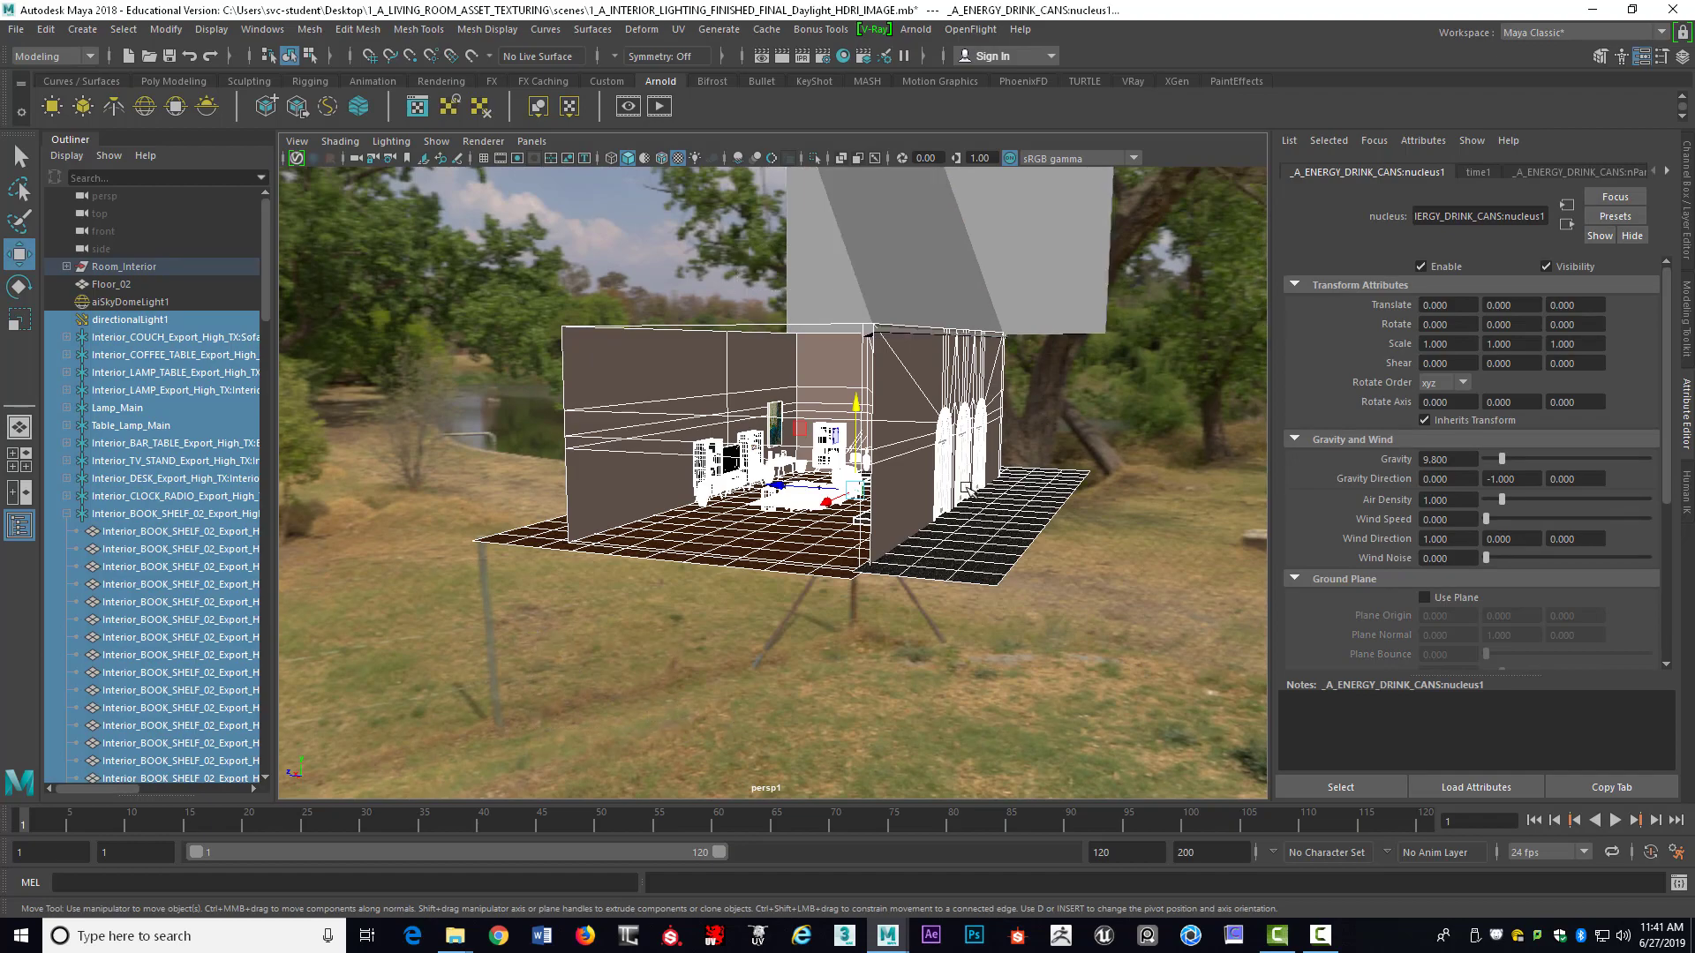
Remove the directional light near the arched door from the selection, keeping the room geometry and furniture selected
{"action": "scroll", "coordinate": [984, 494], "scroll_direction": "up", "scroll_amount": 8}
{"action": "middle_click_drag", "start_coordinate": [1008, 501], "coordinate": [897, 543], "text": "alt"}
{"action": "left_click_drag", "start_coordinate": [897, 543], "coordinate": [885, 552], "text": "alt"}
{"action": "left_click_drag", "start_coordinate": [991, 521], "coordinate": [1006, 514], "text": "alt"}
{"action": "right_click_drag", "start_coordinate": [1008, 508], "coordinate": [1230, 517], "text": "alt"}
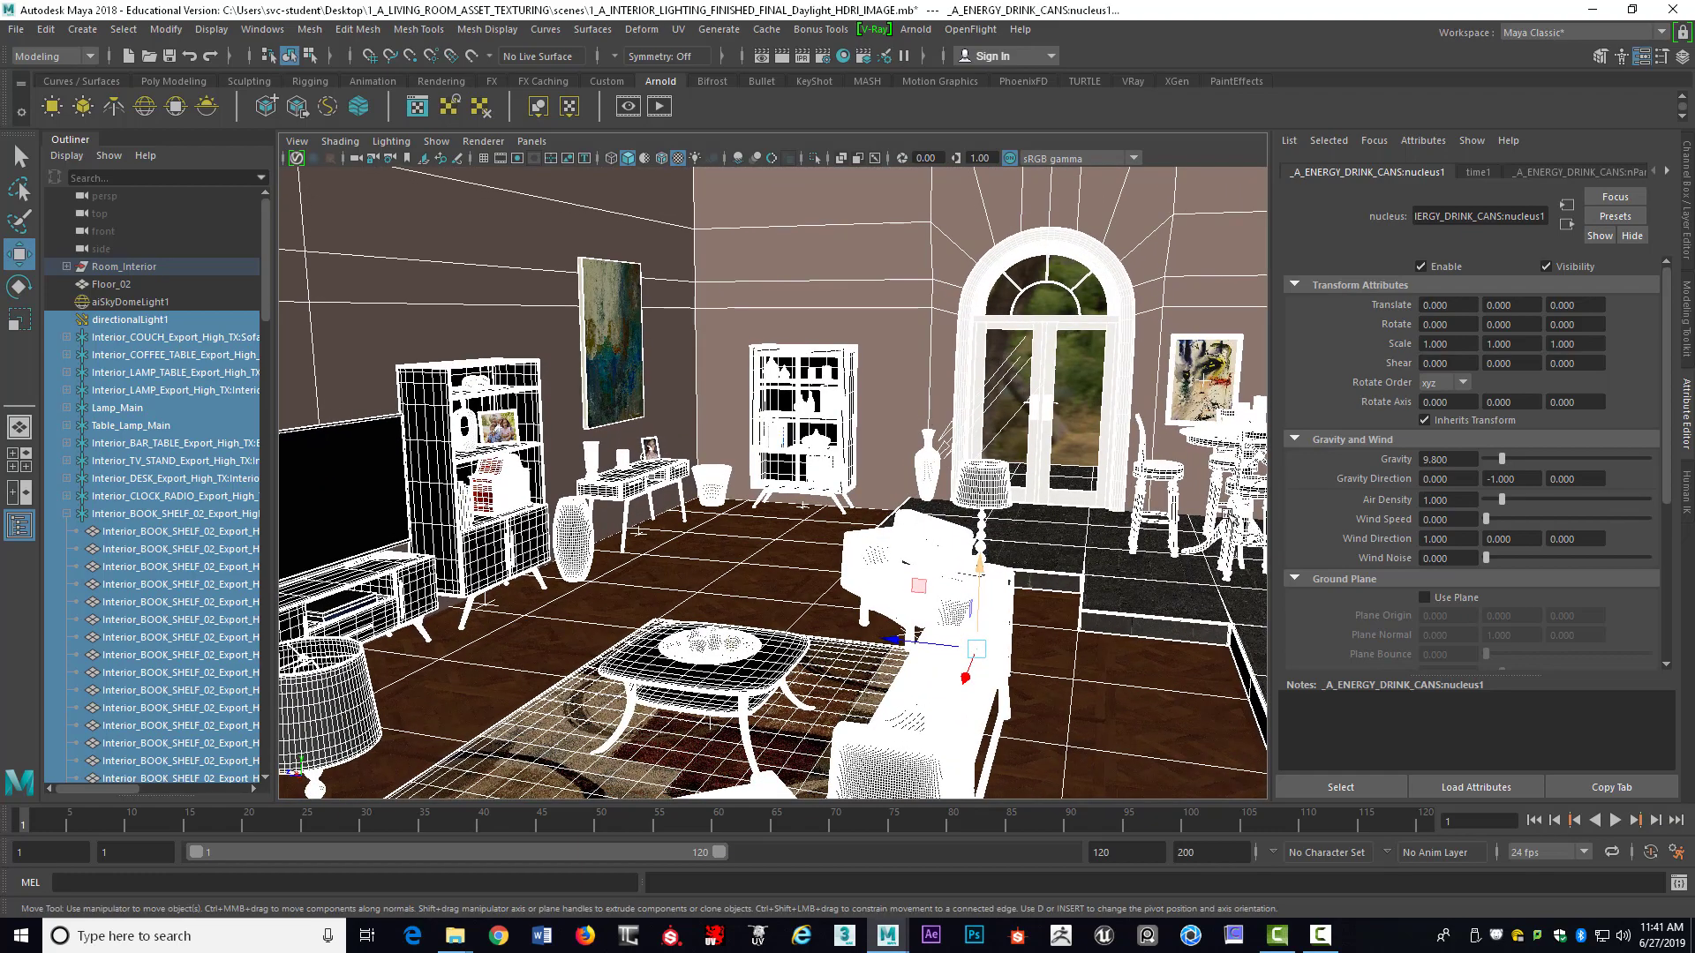
{"action": "left_click_drag", "start_coordinate": [1230, 517], "coordinate": [1087, 480], "text": "alt"}
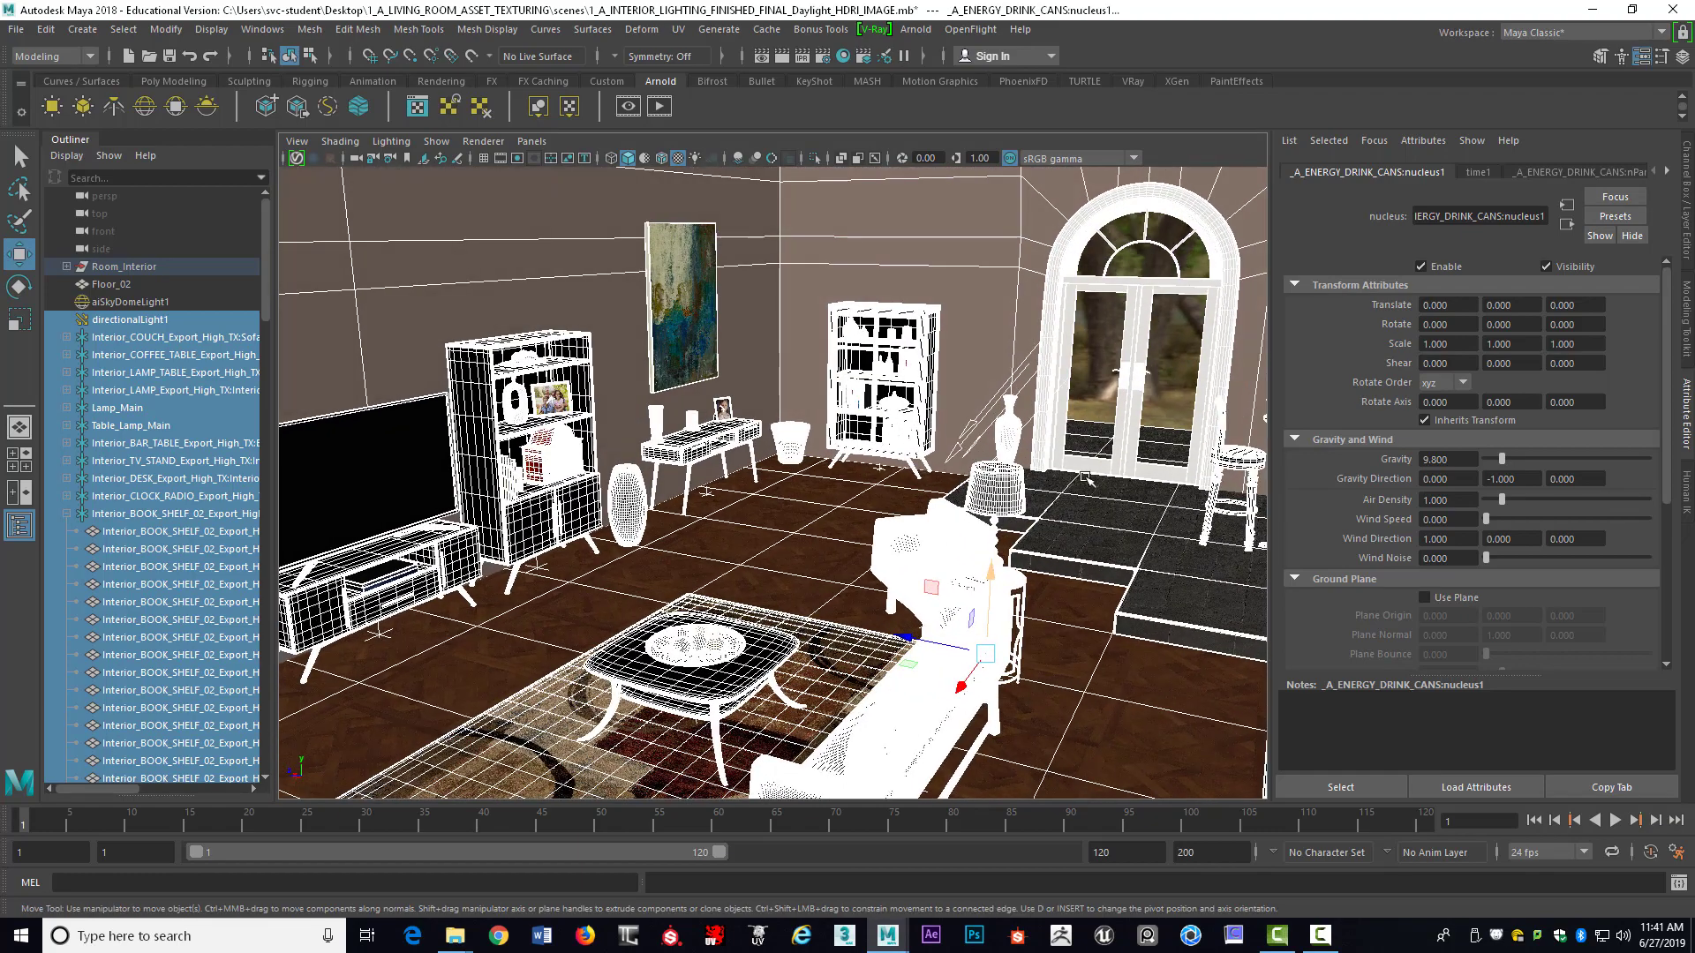
{"action": "left_click", "coordinate": [977, 427], "text": "ctrl"}
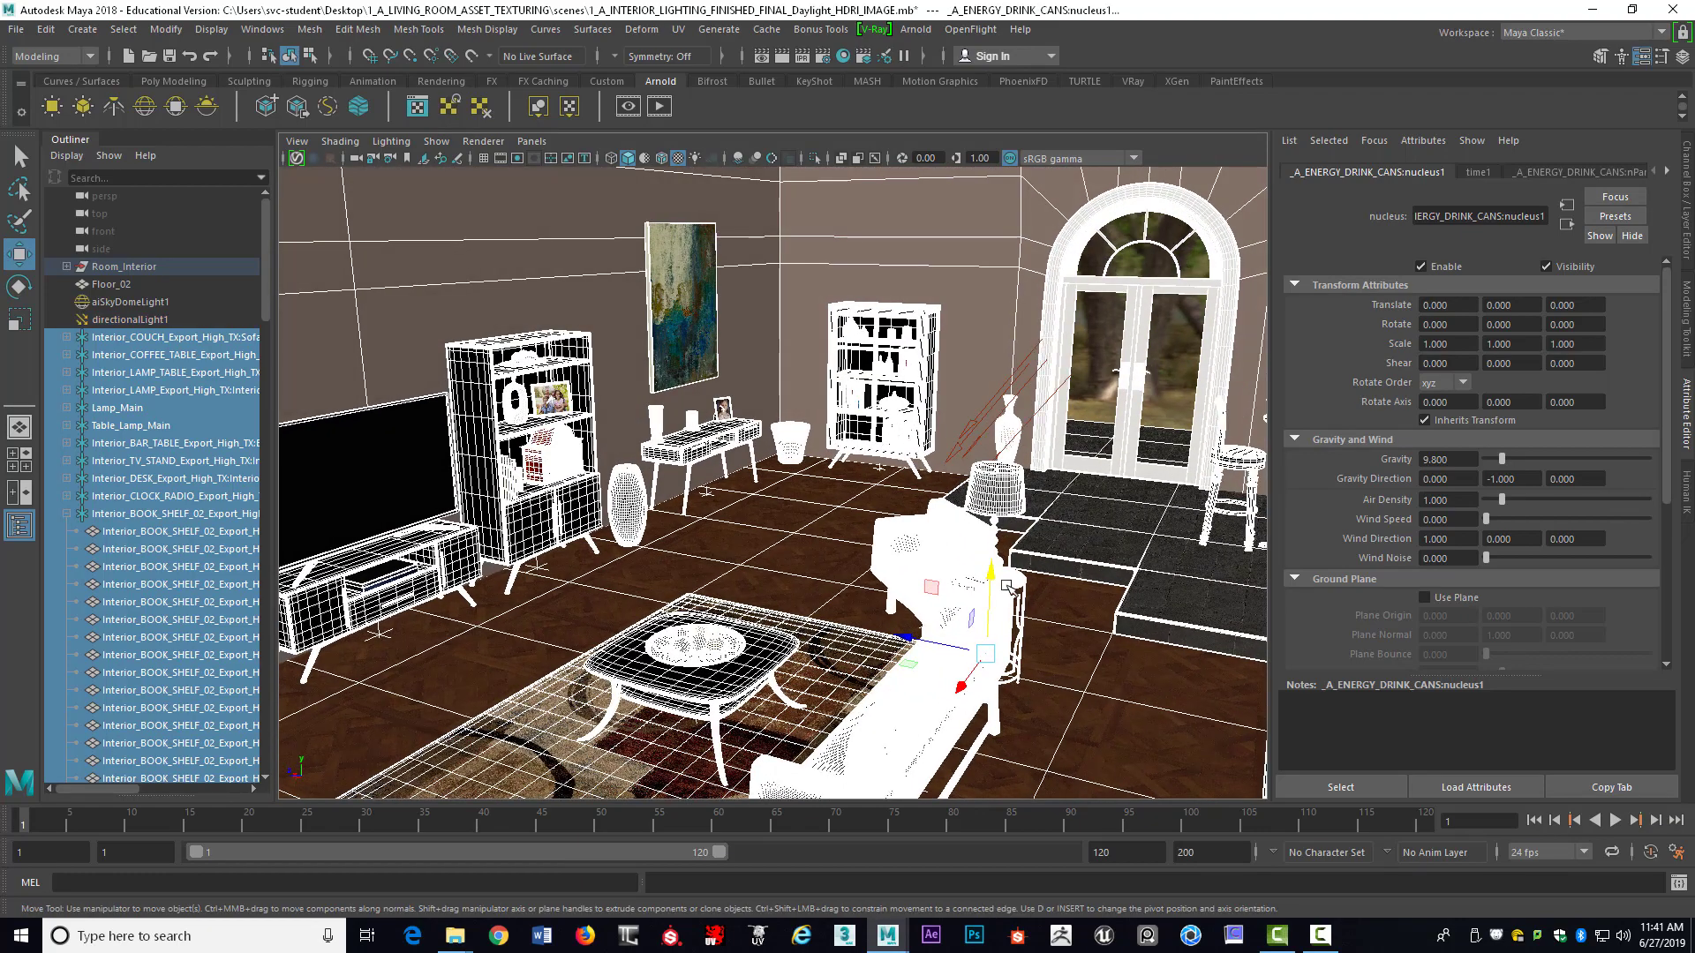
Assign a new Arnold aiAmbientOcclusion material to the selected room geometry and furniture
{"action": "scroll", "coordinate": [1007, 585], "scroll_direction": "down", "scroll_amount": 15}
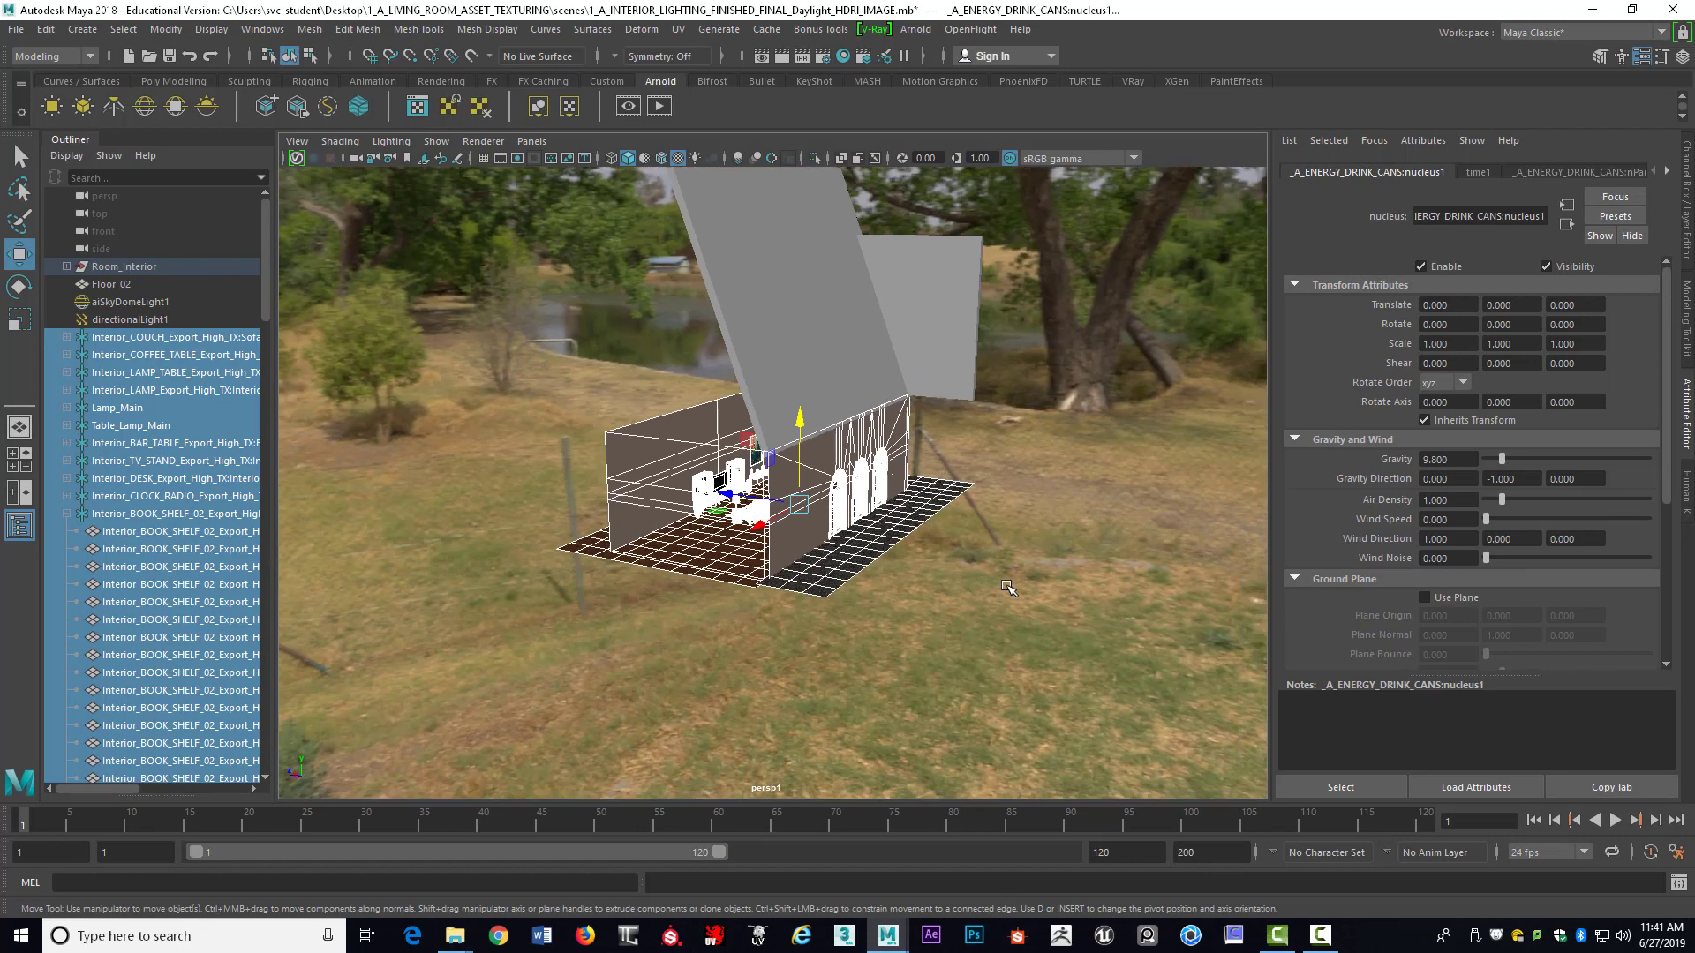
{"action": "scroll", "coordinate": [1006, 587], "scroll_direction": "up", "scroll_amount": 15}
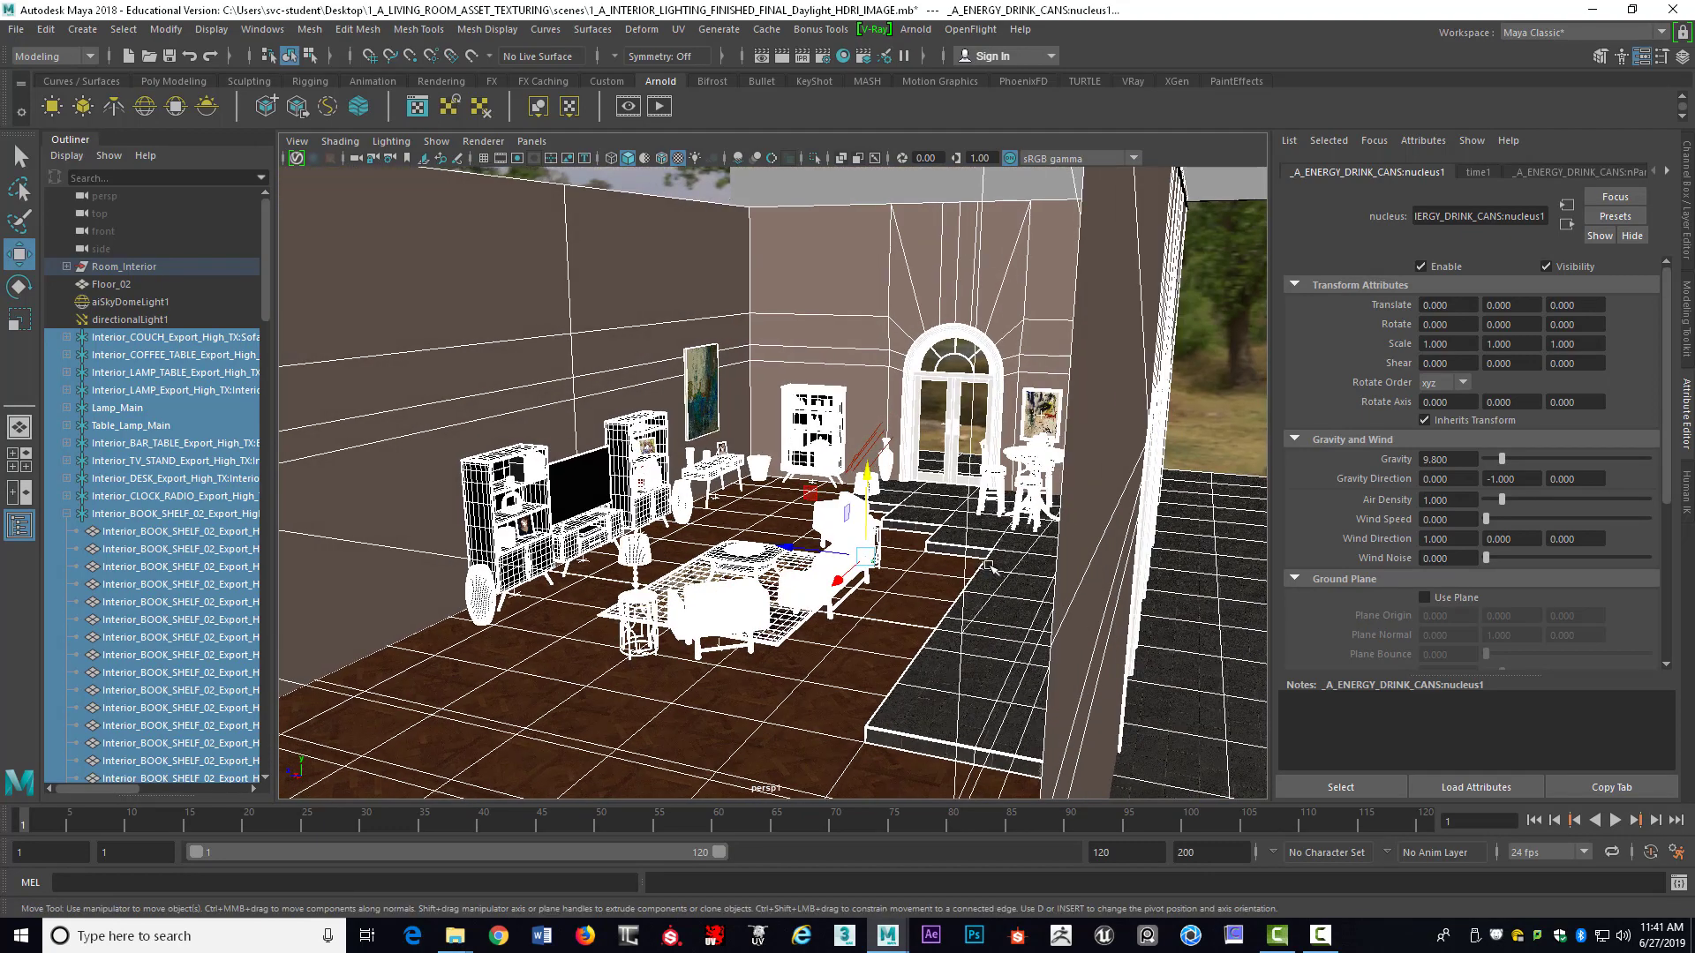
{"action": "middle_click_drag", "start_coordinate": [949, 539], "coordinate": [969, 486], "text": "alt"}
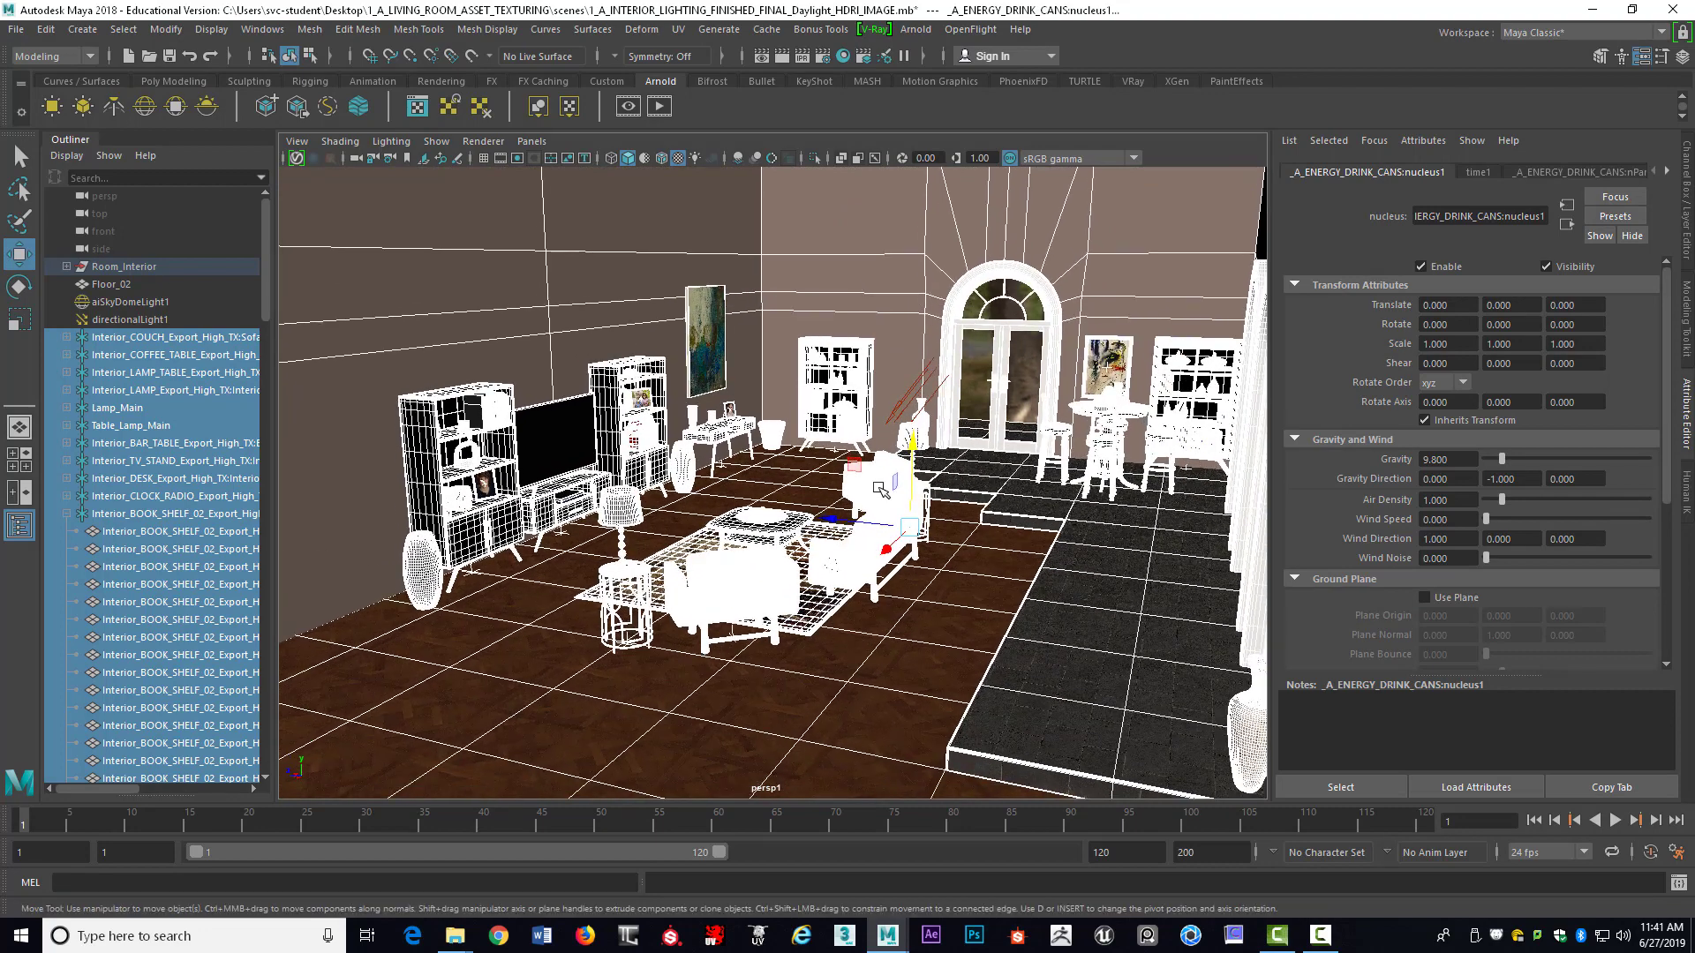
{"action": "right_click", "coordinate": [878, 487]}
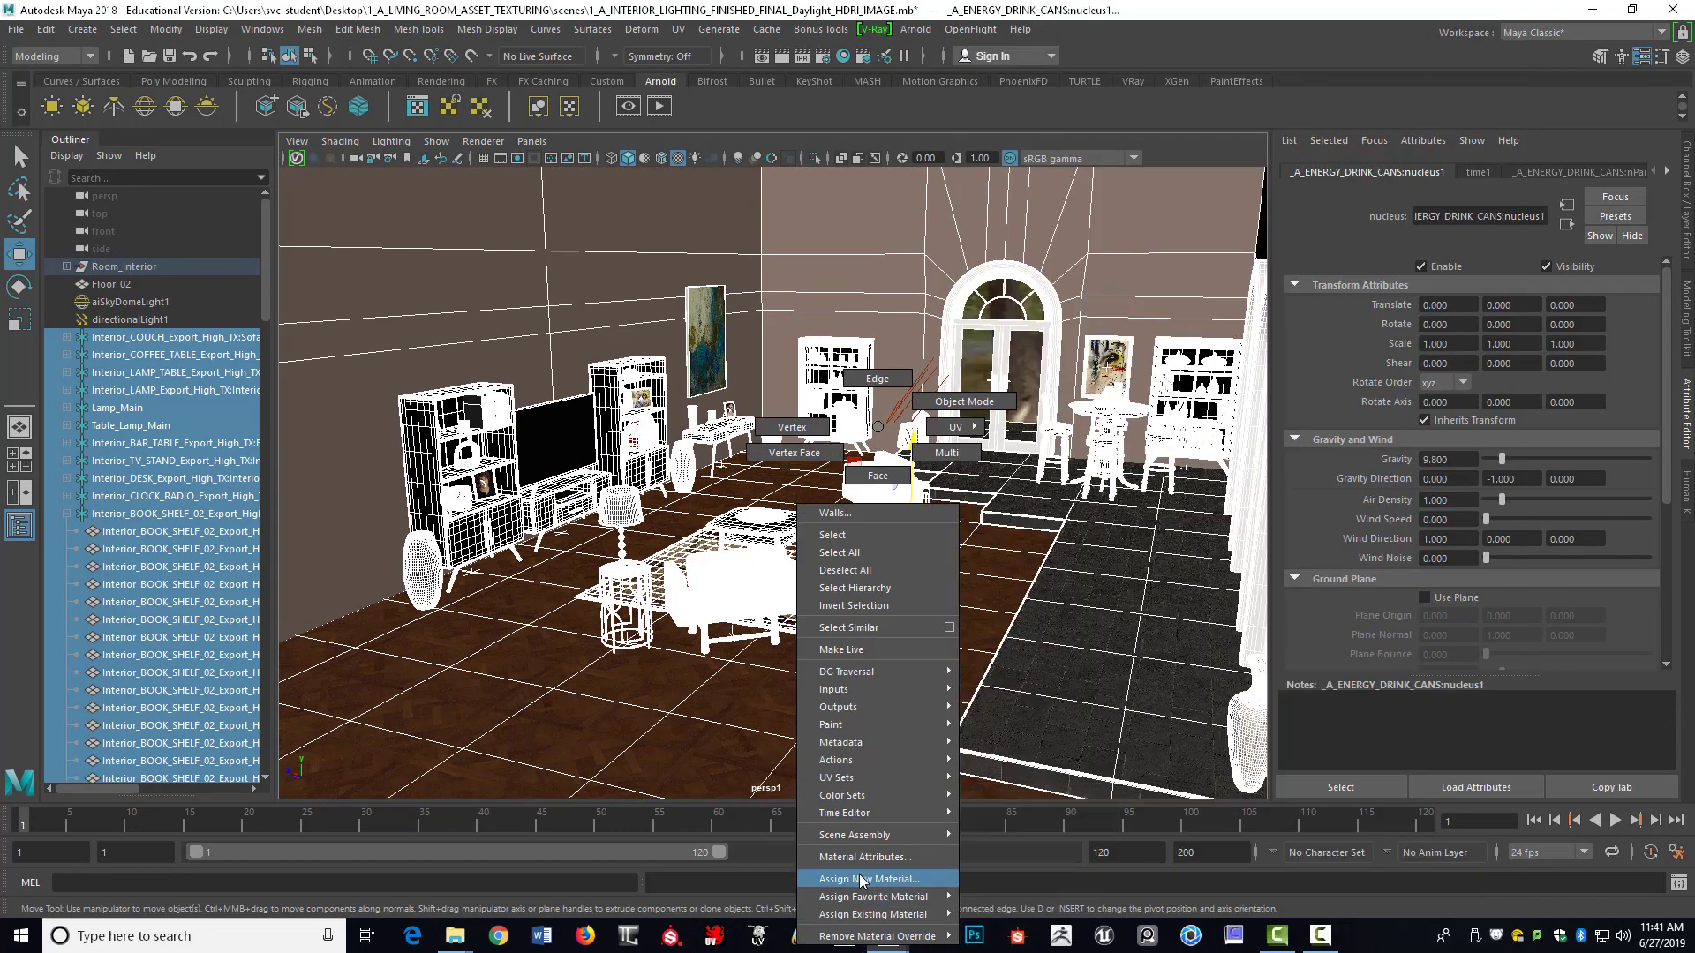
{"action": "left_click", "coordinate": [860, 881]}
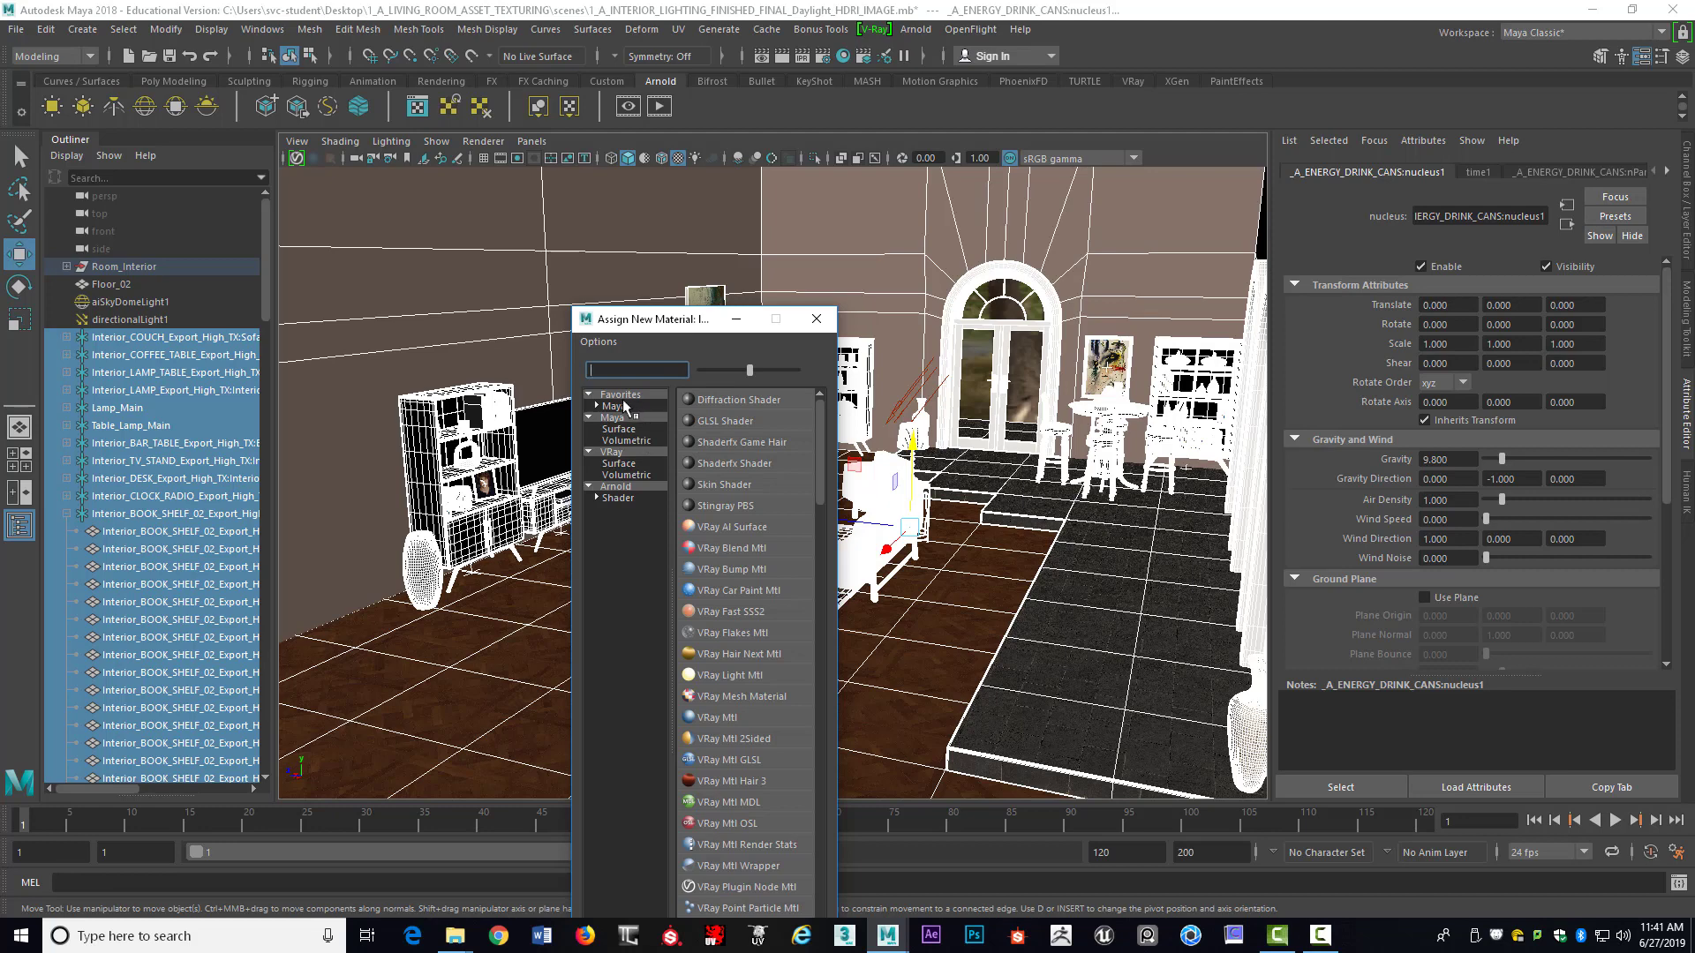
{"action": "left_click", "coordinate": [619, 499]}
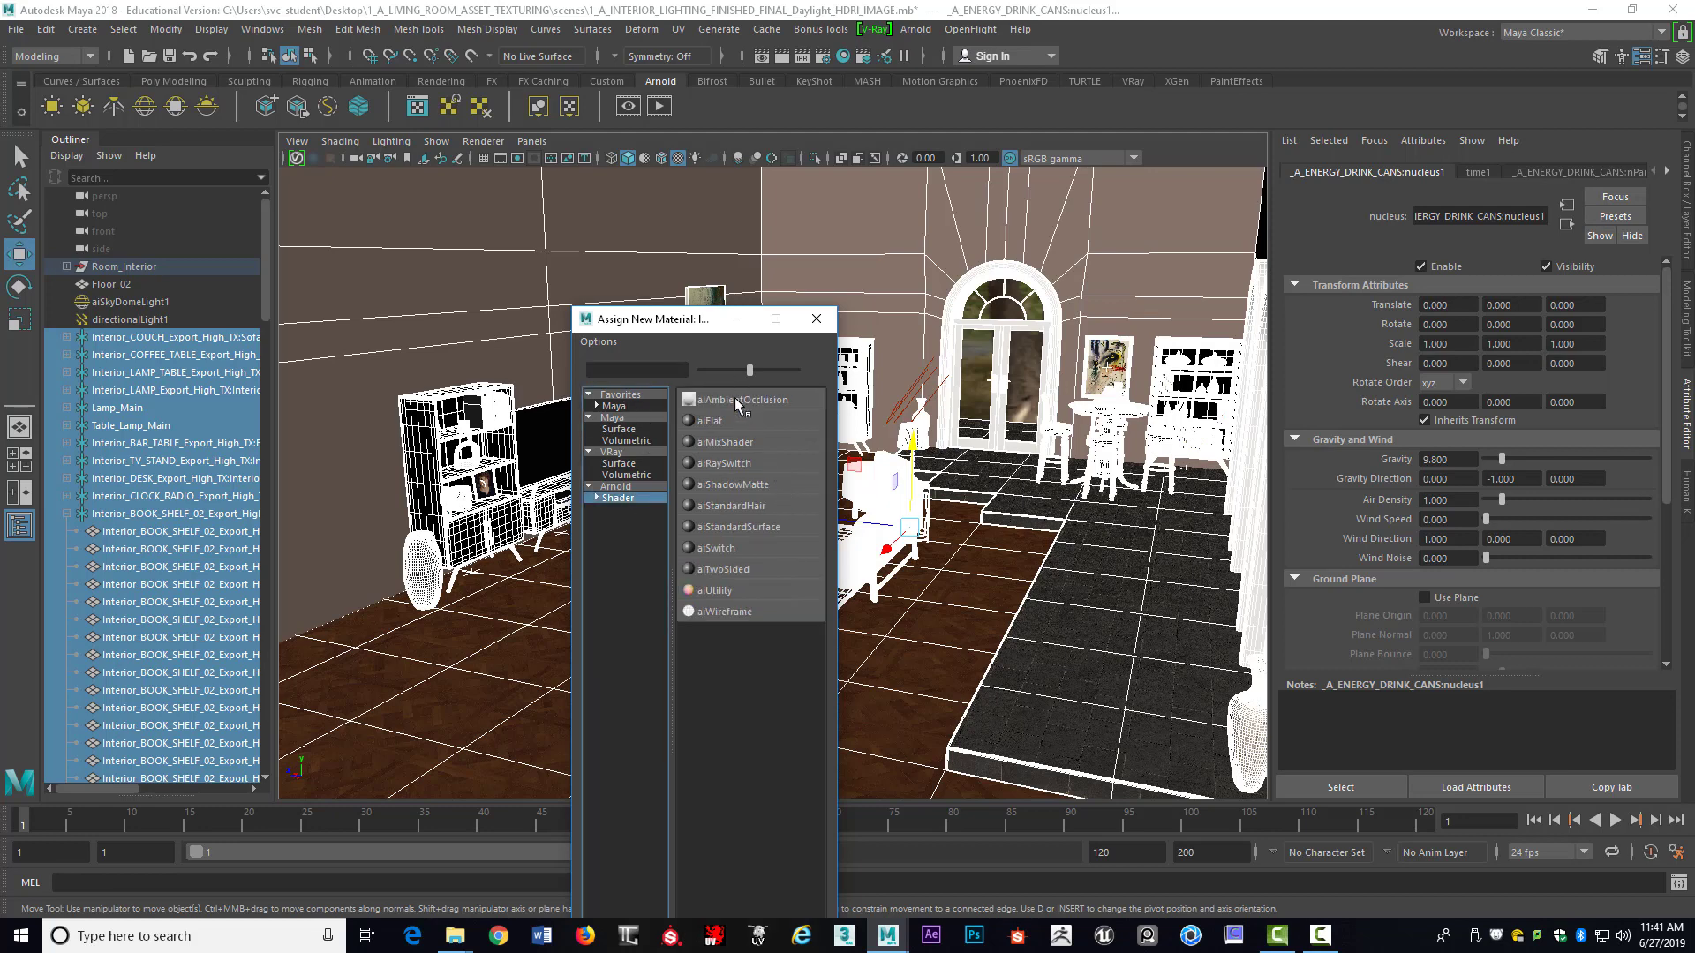
{"action": "left_click", "coordinate": [727, 399]}
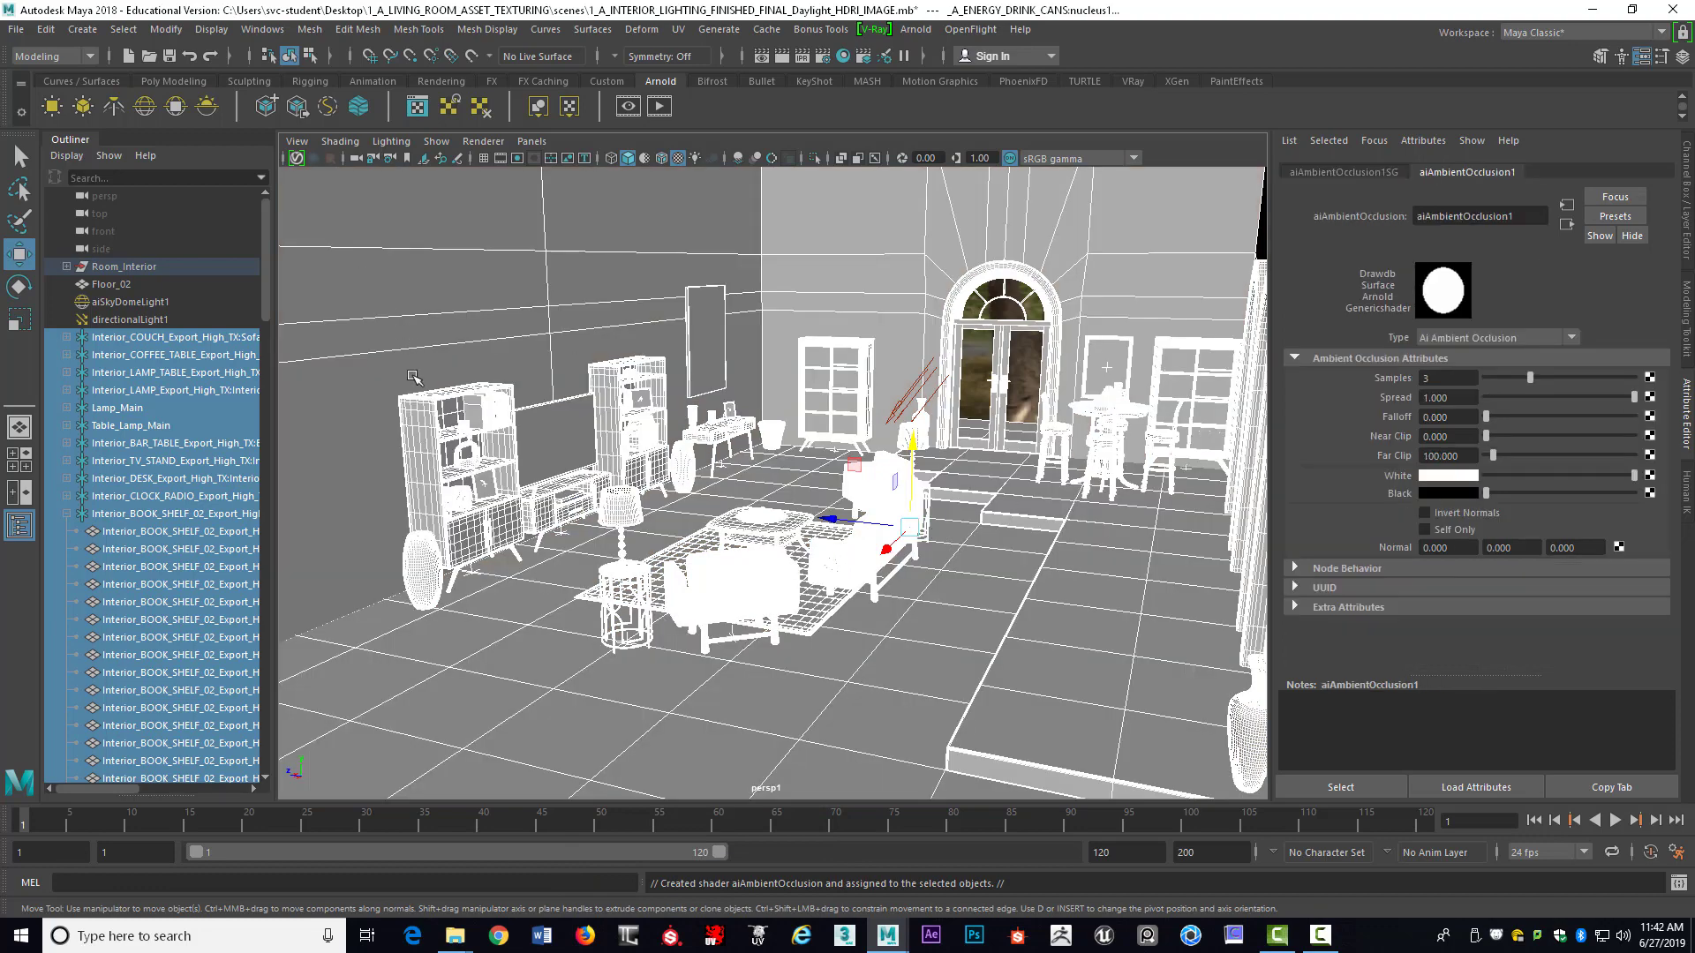
Frame the persp1 camera low behind the armchair, with the bookshelves, TV stand, sofa and lamps in view for the render
{"action": "scroll", "coordinate": [838, 527], "scroll_direction": "up", "scroll_amount": 5}
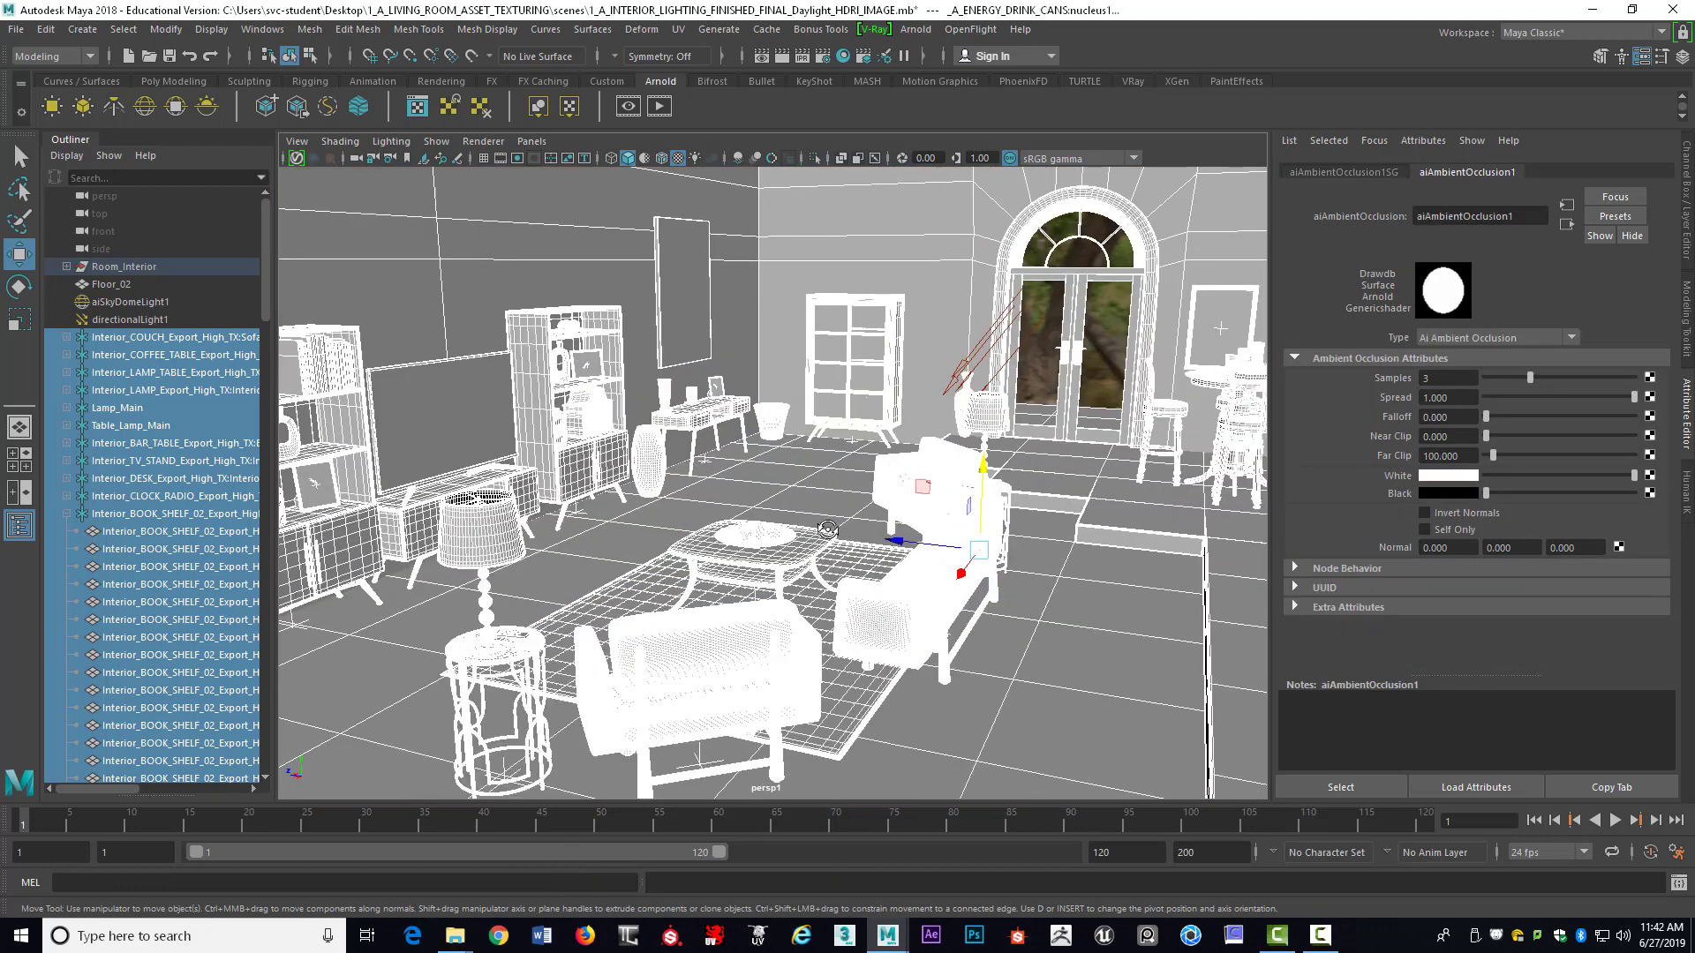
{"action": "scroll", "coordinate": [843, 527], "scroll_direction": "up", "scroll_amount": 4}
{"action": "left_click_drag", "start_coordinate": [856, 492], "coordinate": [897, 500], "text": "alt"}
{"action": "middle_click_drag", "start_coordinate": [896, 500], "coordinate": [890, 494], "text": "alt"}
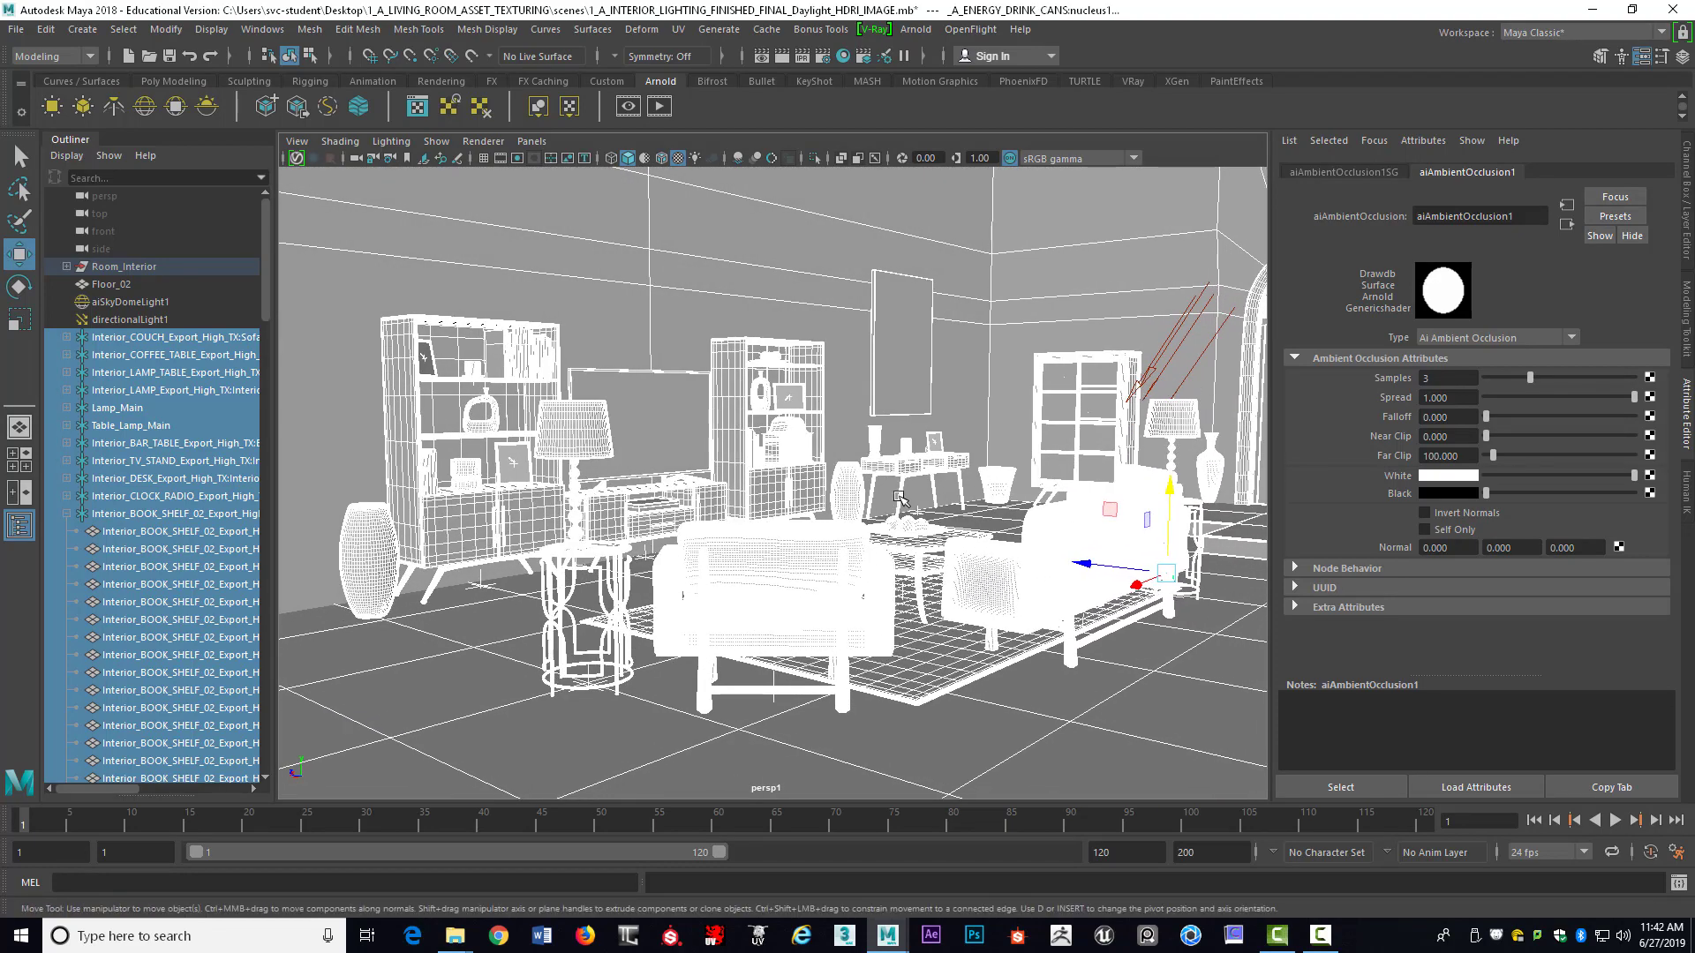
Lower the Arnold sampling to Camera (AA) 3, Diffuse 2, Specular 2 and Transmission 2 in the Render Settings
{"action": "left_click", "coordinate": [827, 56]}
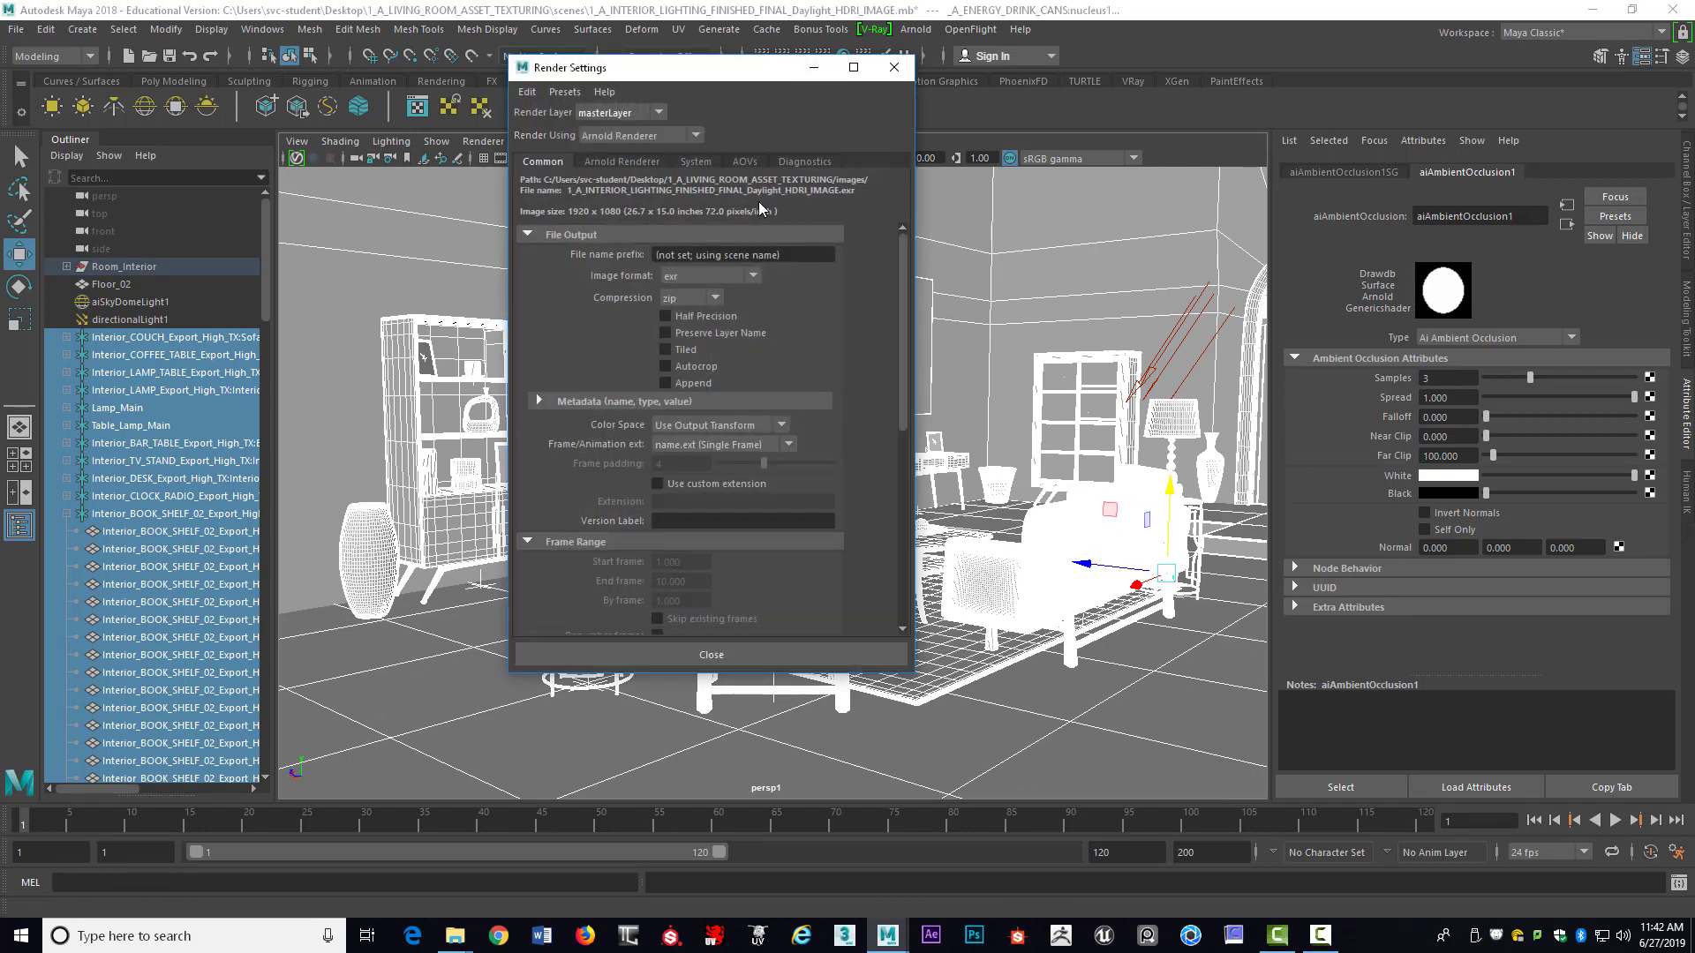
{"action": "left_click", "coordinate": [640, 163]}
{"action": "left_click", "coordinate": [659, 256]}
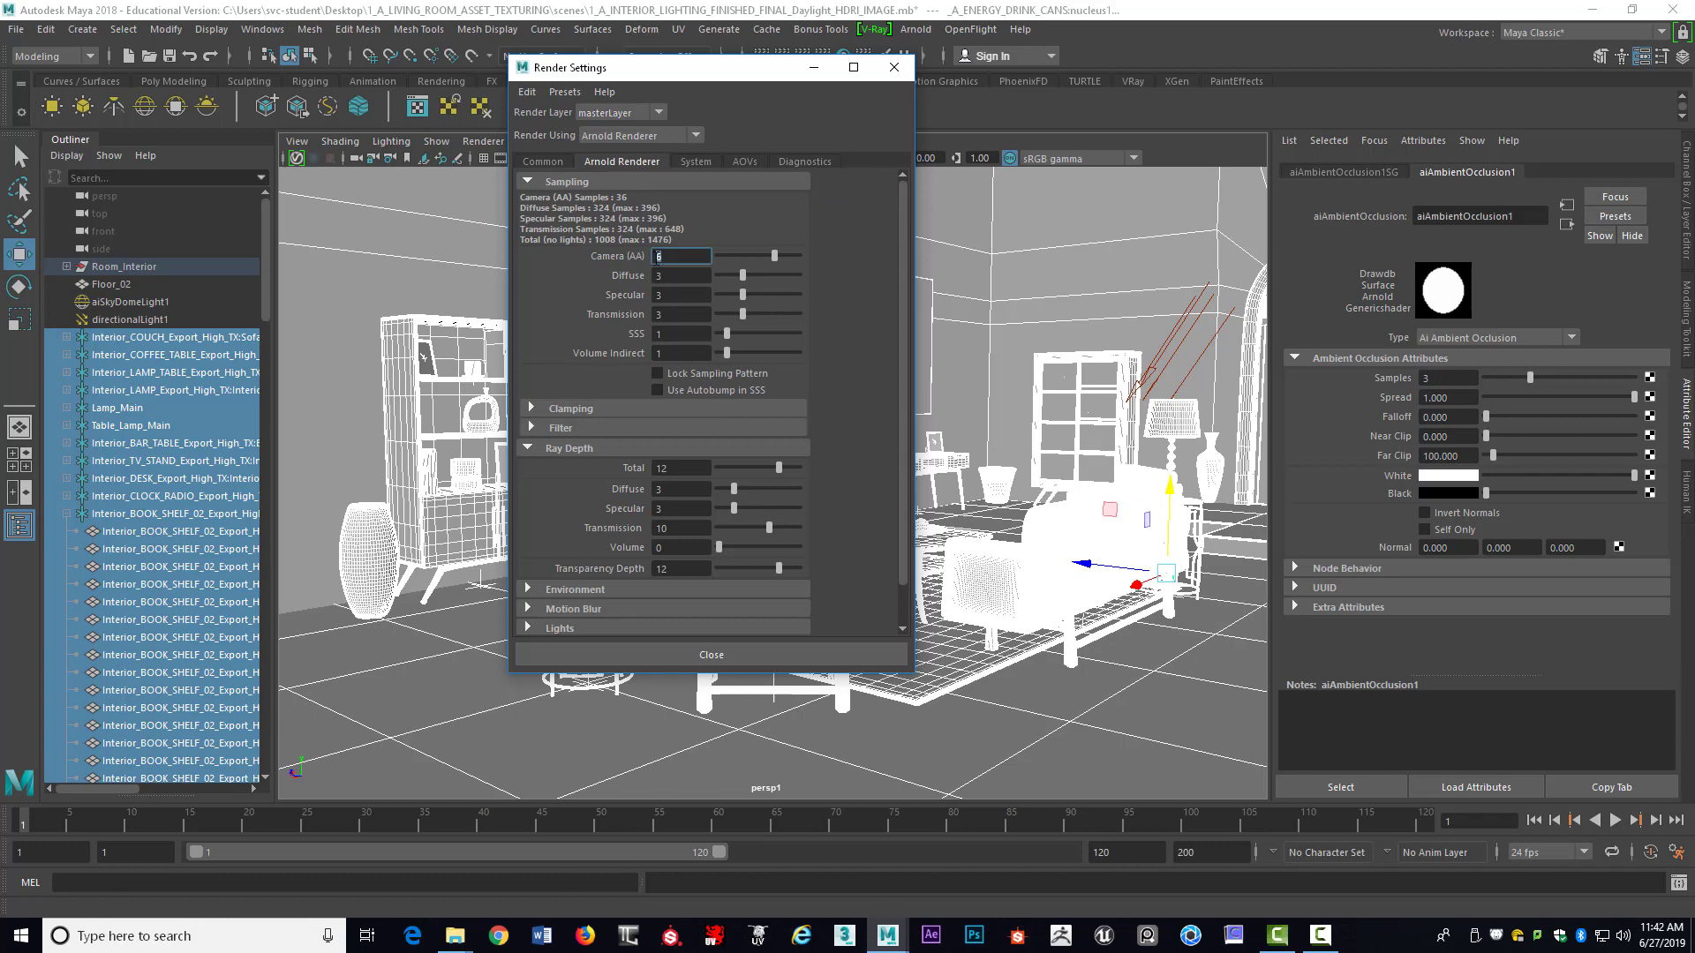
{"action": "type", "text": "3"}
{"action": "key", "text": "Tab"}
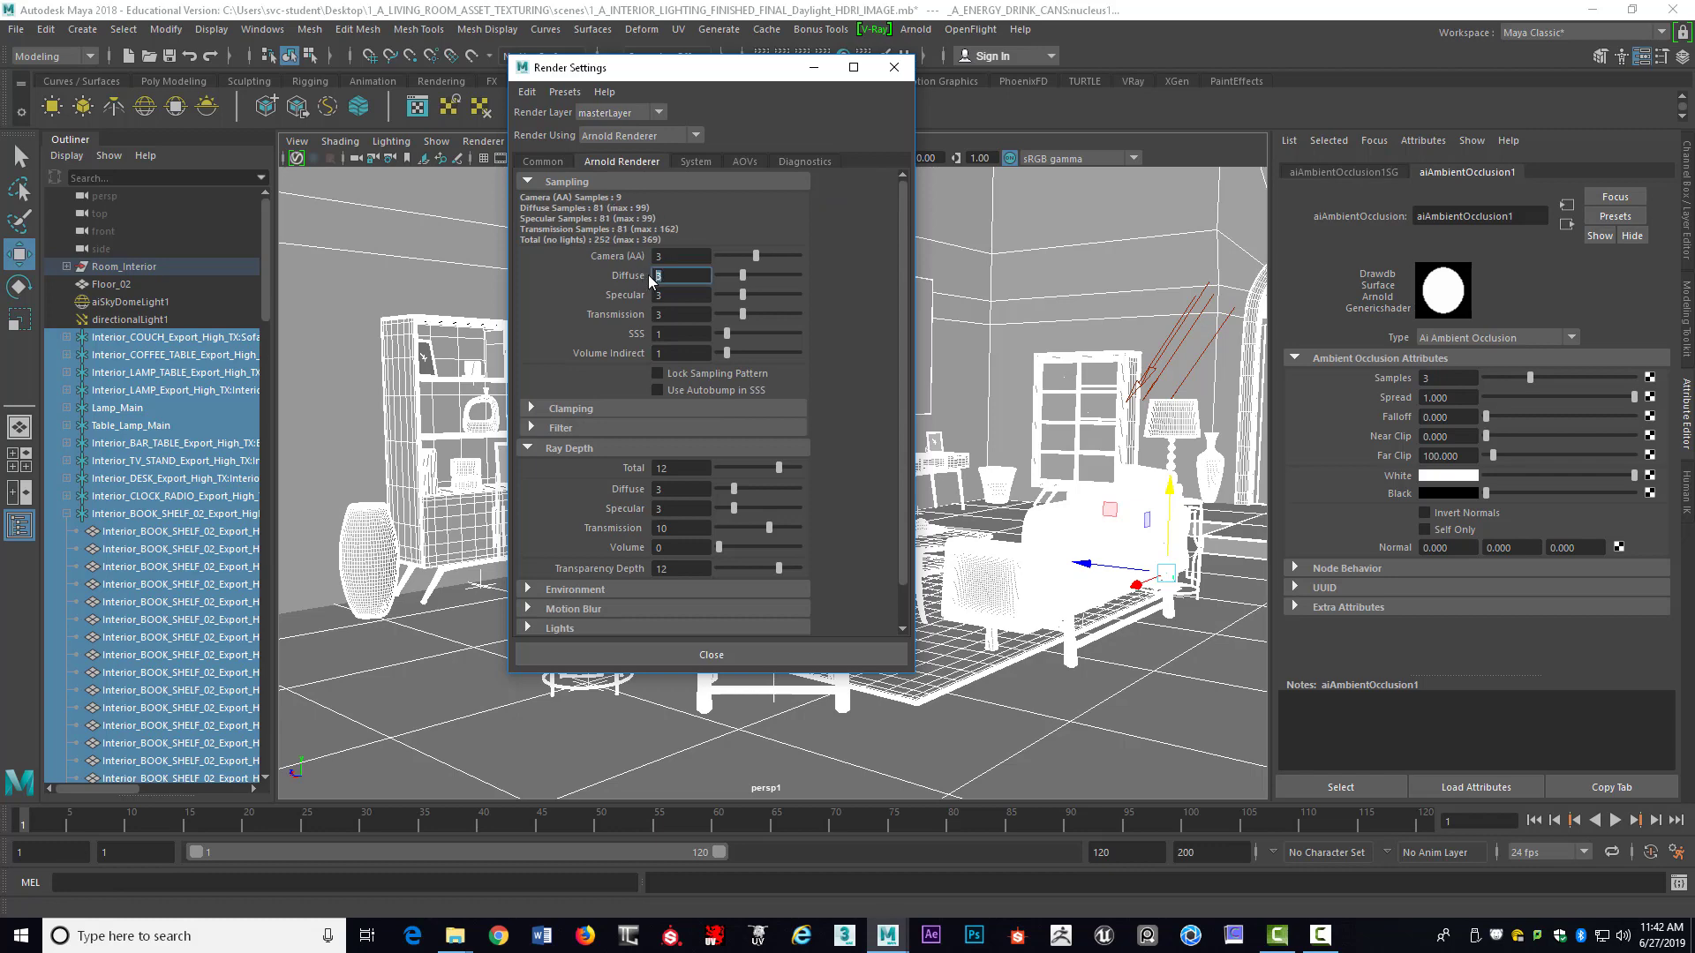
{"action": "type", "text": "2"}
{"action": "key", "text": "Tab"}
{"action": "type", "text": "2"}
{"action": "key", "text": "Tab"}
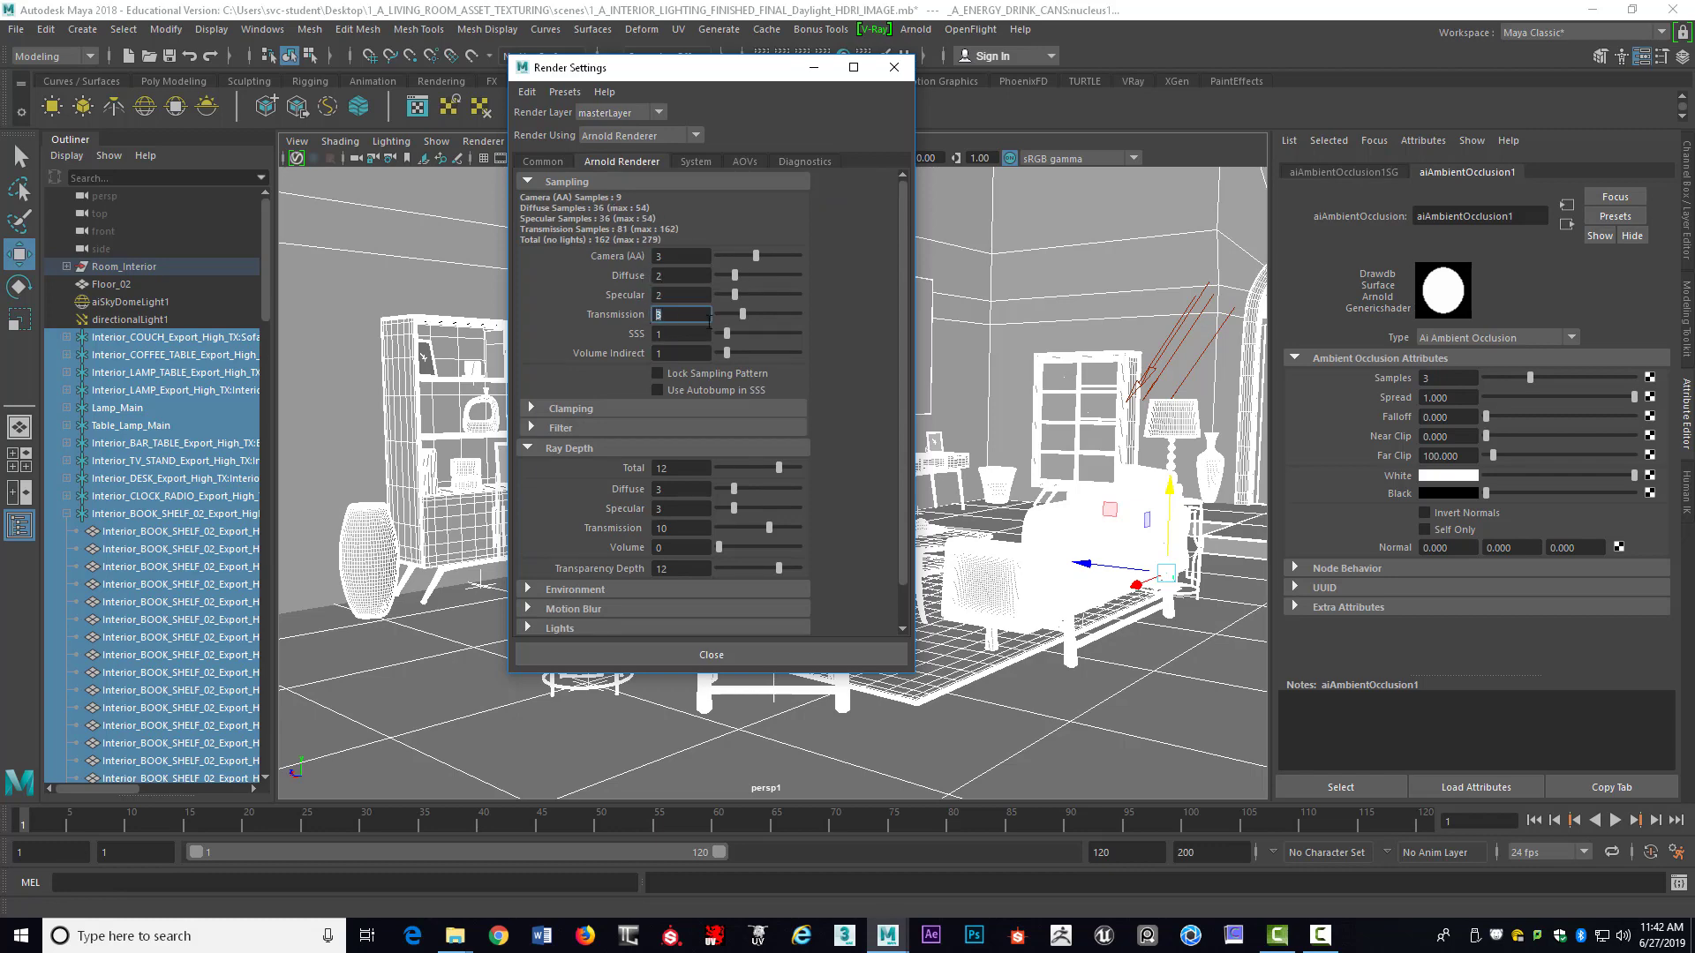
Set the ray depth to Total 10, Diffuse 2, Specular 2, Transmission 8 and Transparency Depth 10, then close the settings
{"action": "left_click", "coordinate": [676, 470]}
{"action": "type", "text": "10"}
{"action": "left_click", "coordinate": [669, 489]}
{"action": "left_click", "coordinate": [682, 507]}
{"action": "type", "text": "2"}
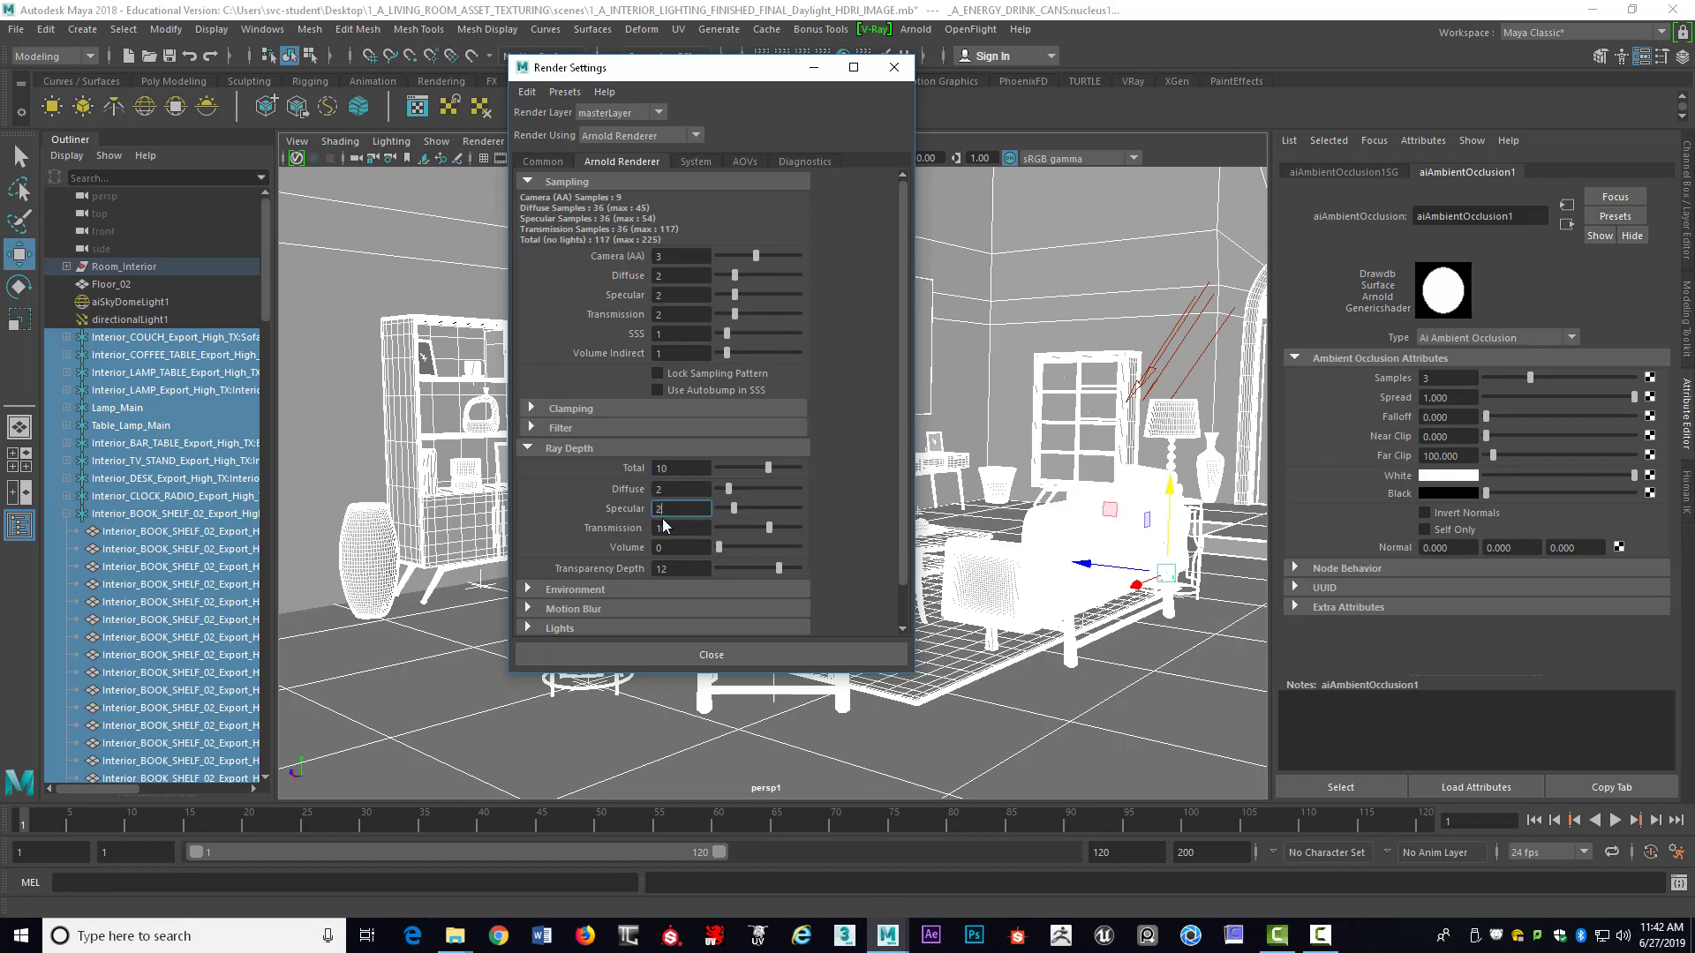
{"action": "left_click", "coordinate": [680, 528]}
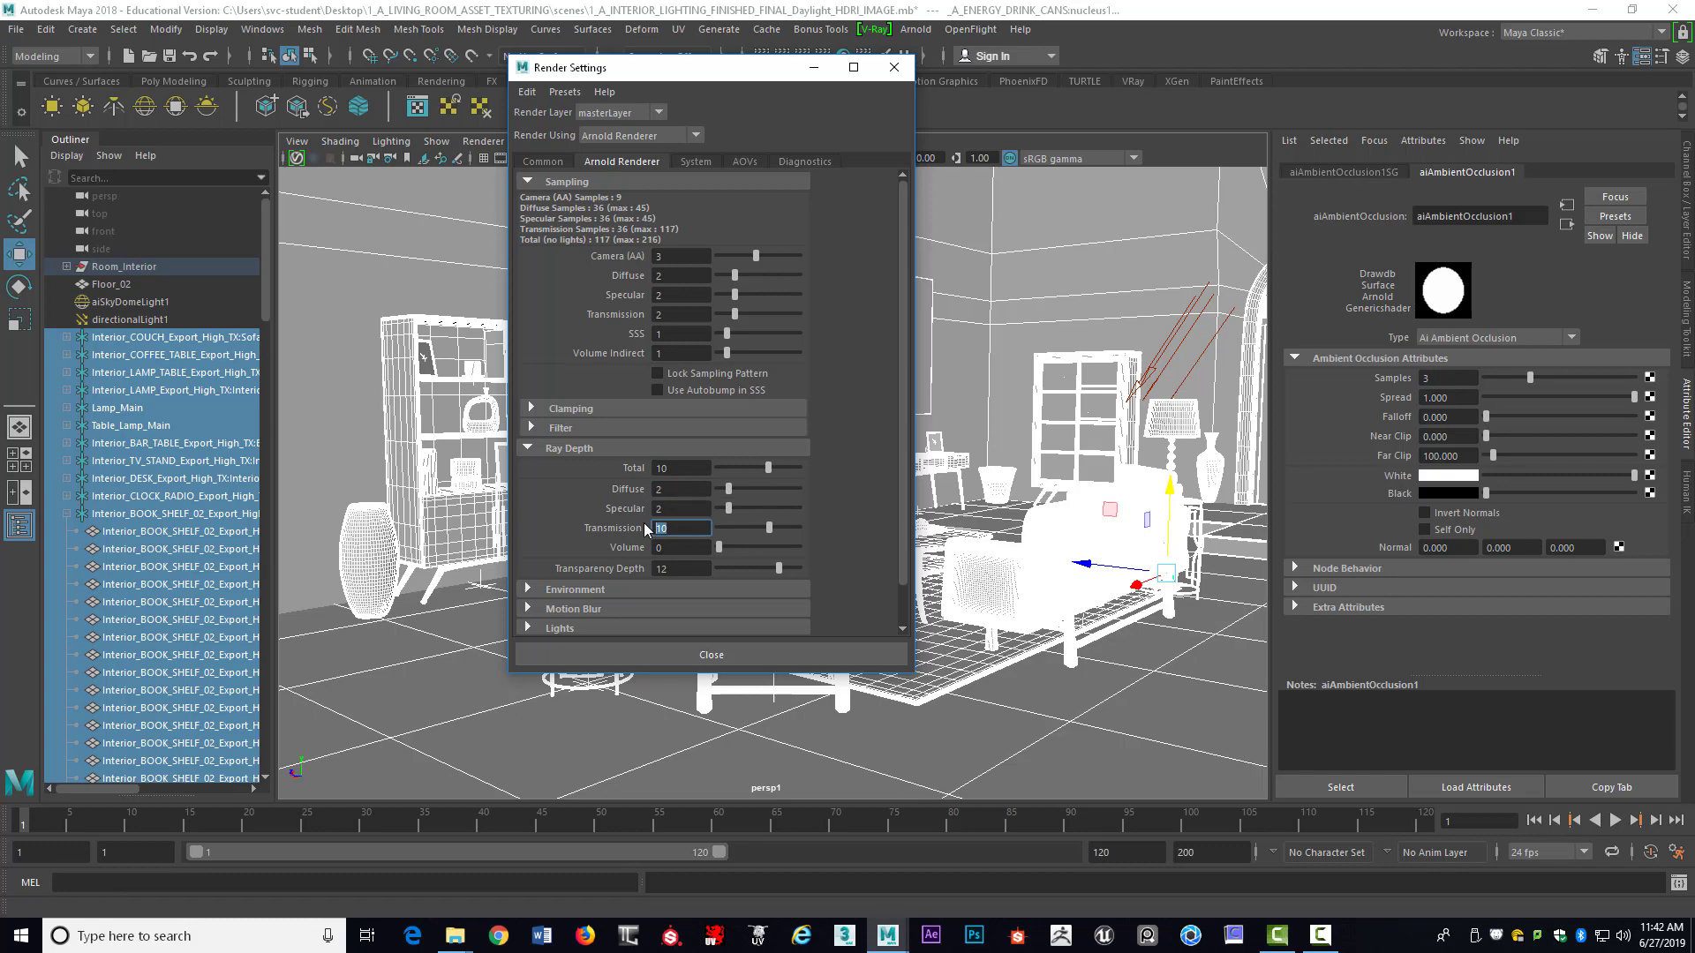
{"action": "left_click", "coordinate": [678, 566]}
{"action": "type", "text": "10"}
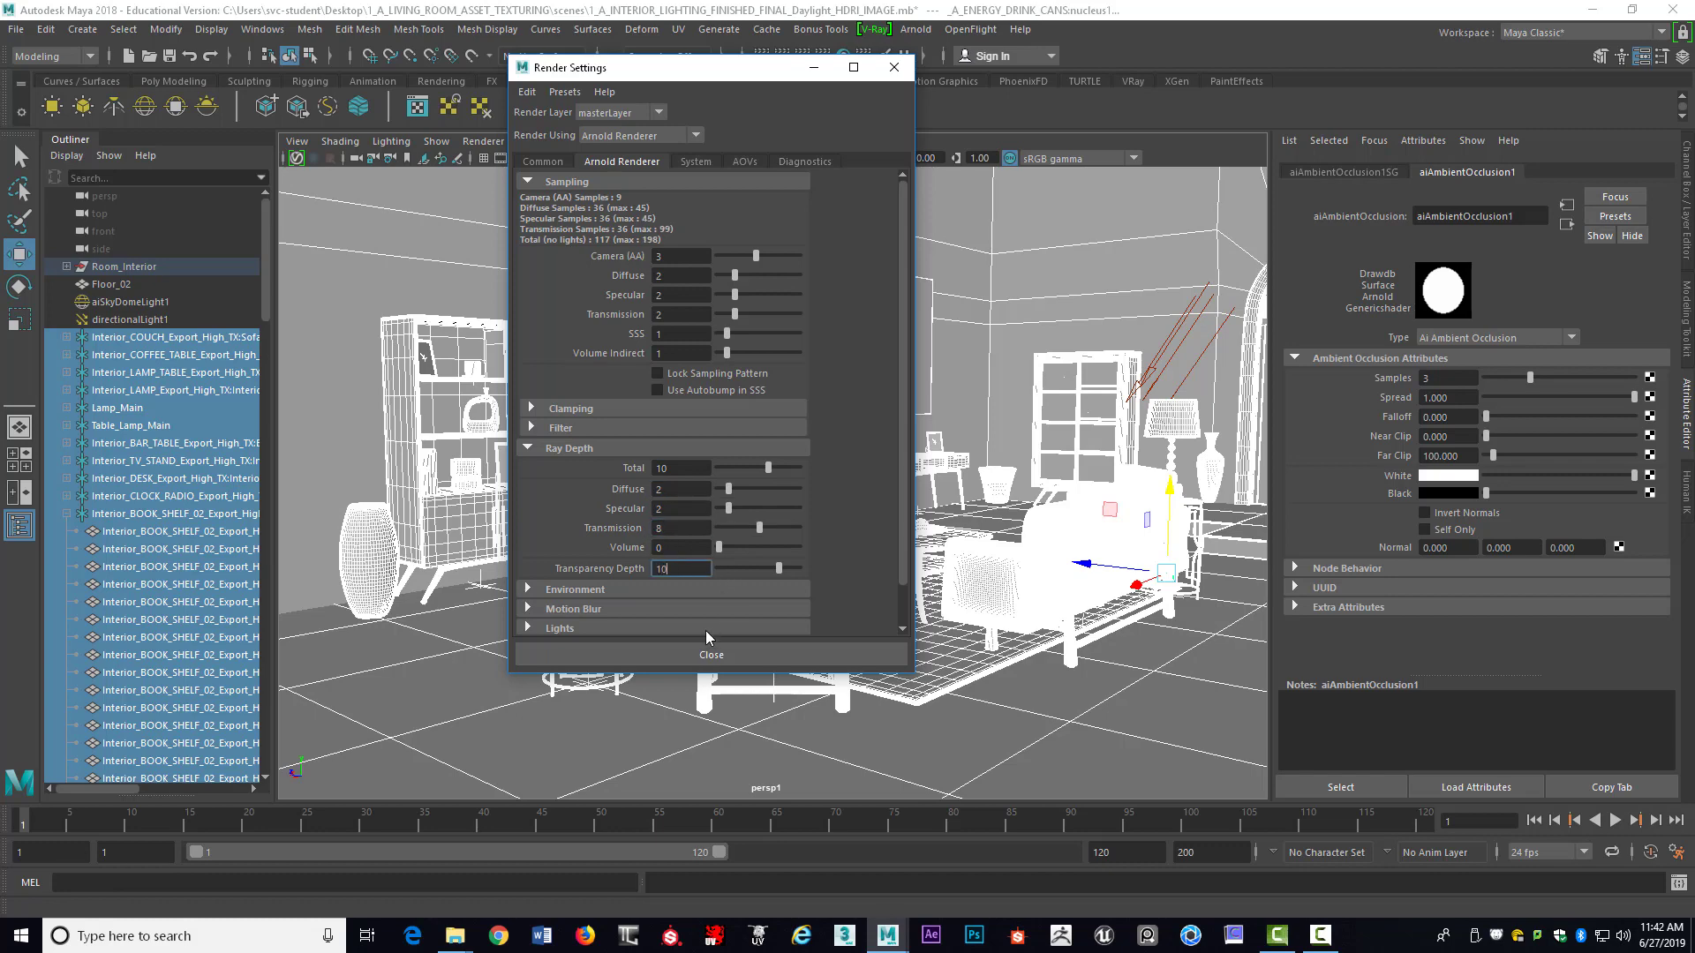
{"action": "left_click", "coordinate": [706, 655]}
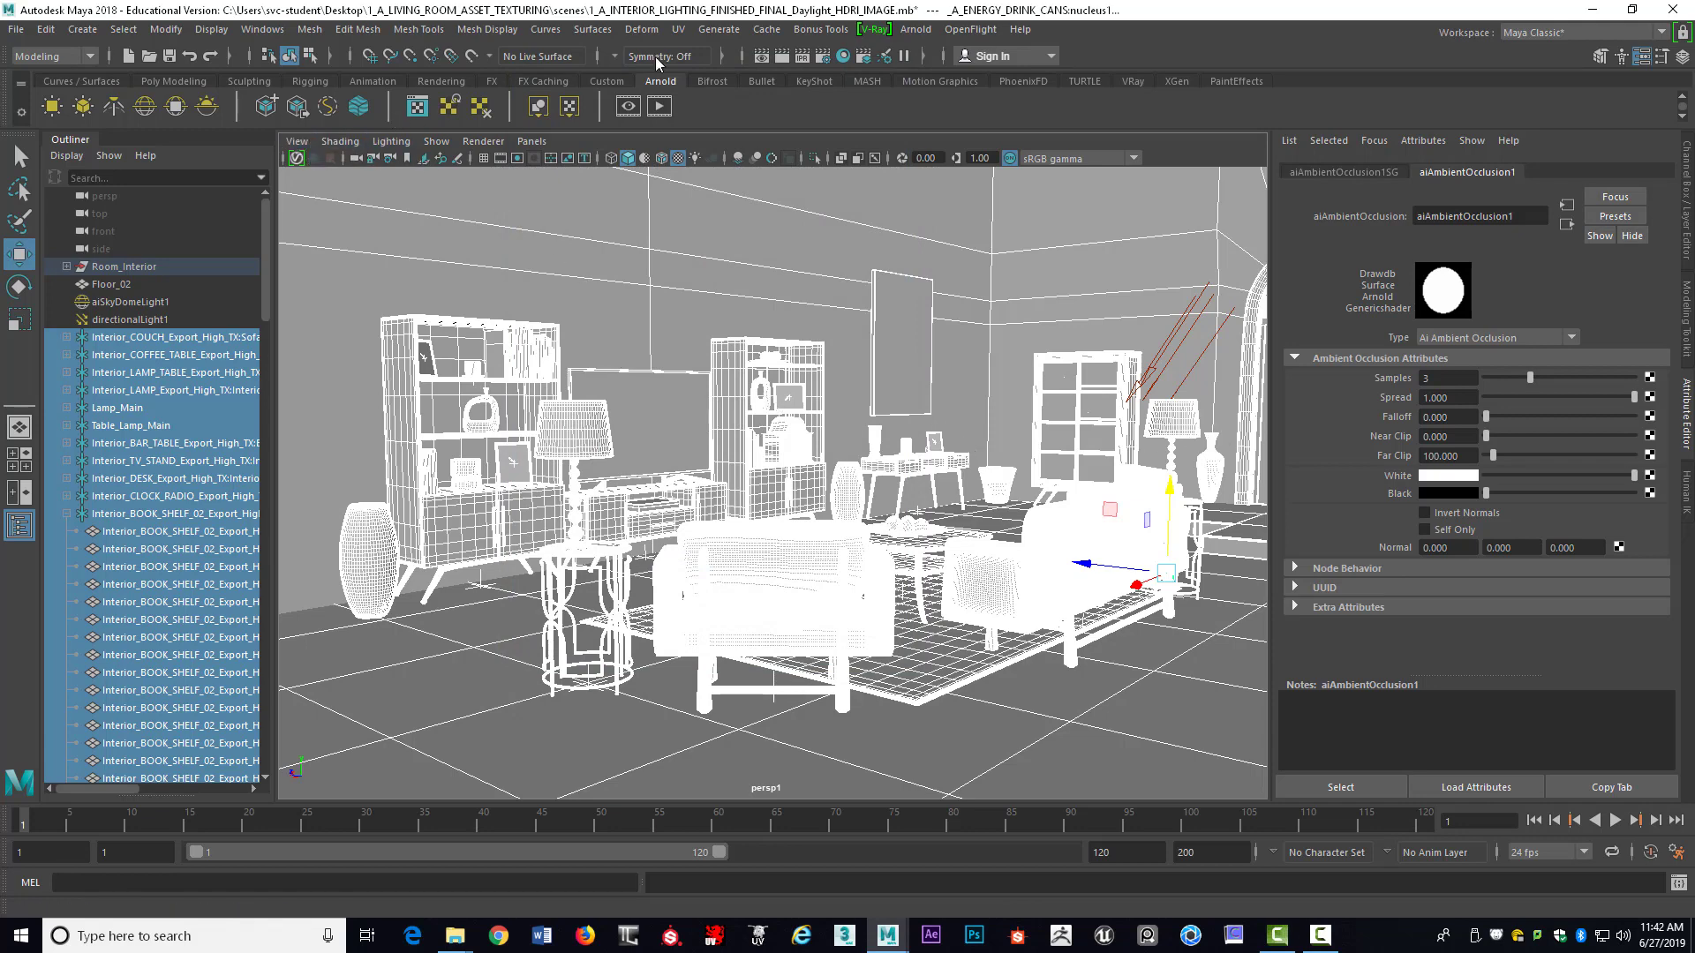
Render the ambient occlusion pass from persp1, keep the image in the Render View and minimize that window
{"action": "left_click", "coordinate": [789, 58]}
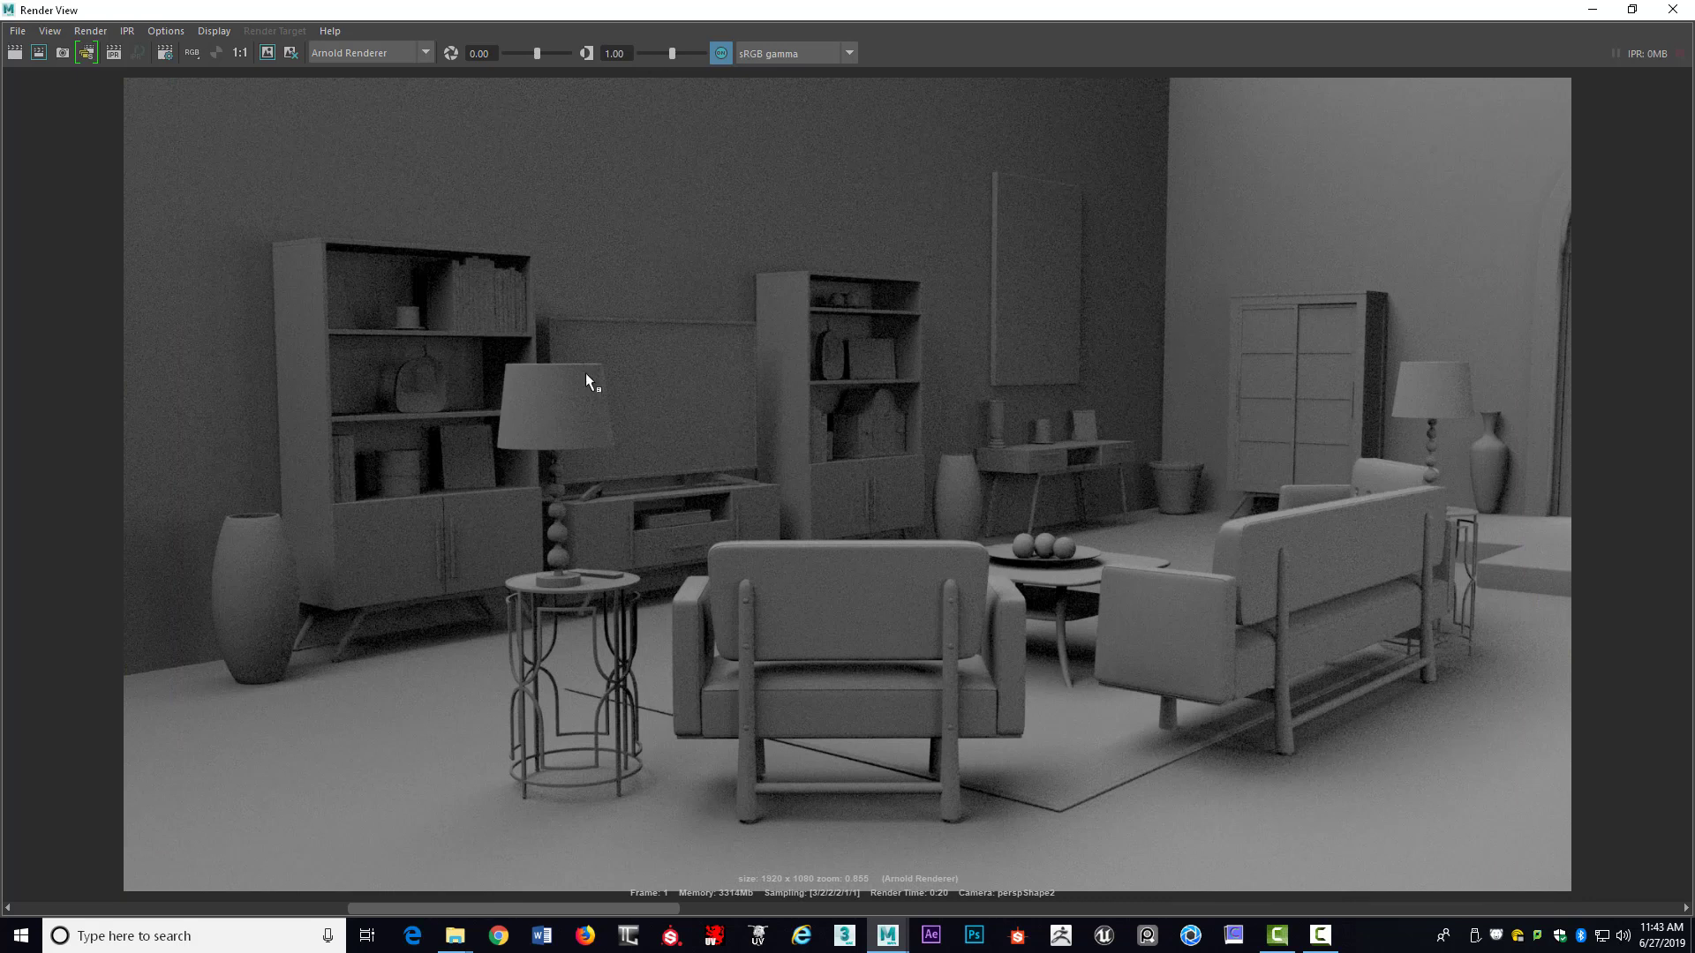
{"action": "left_click", "coordinate": [273, 54]}
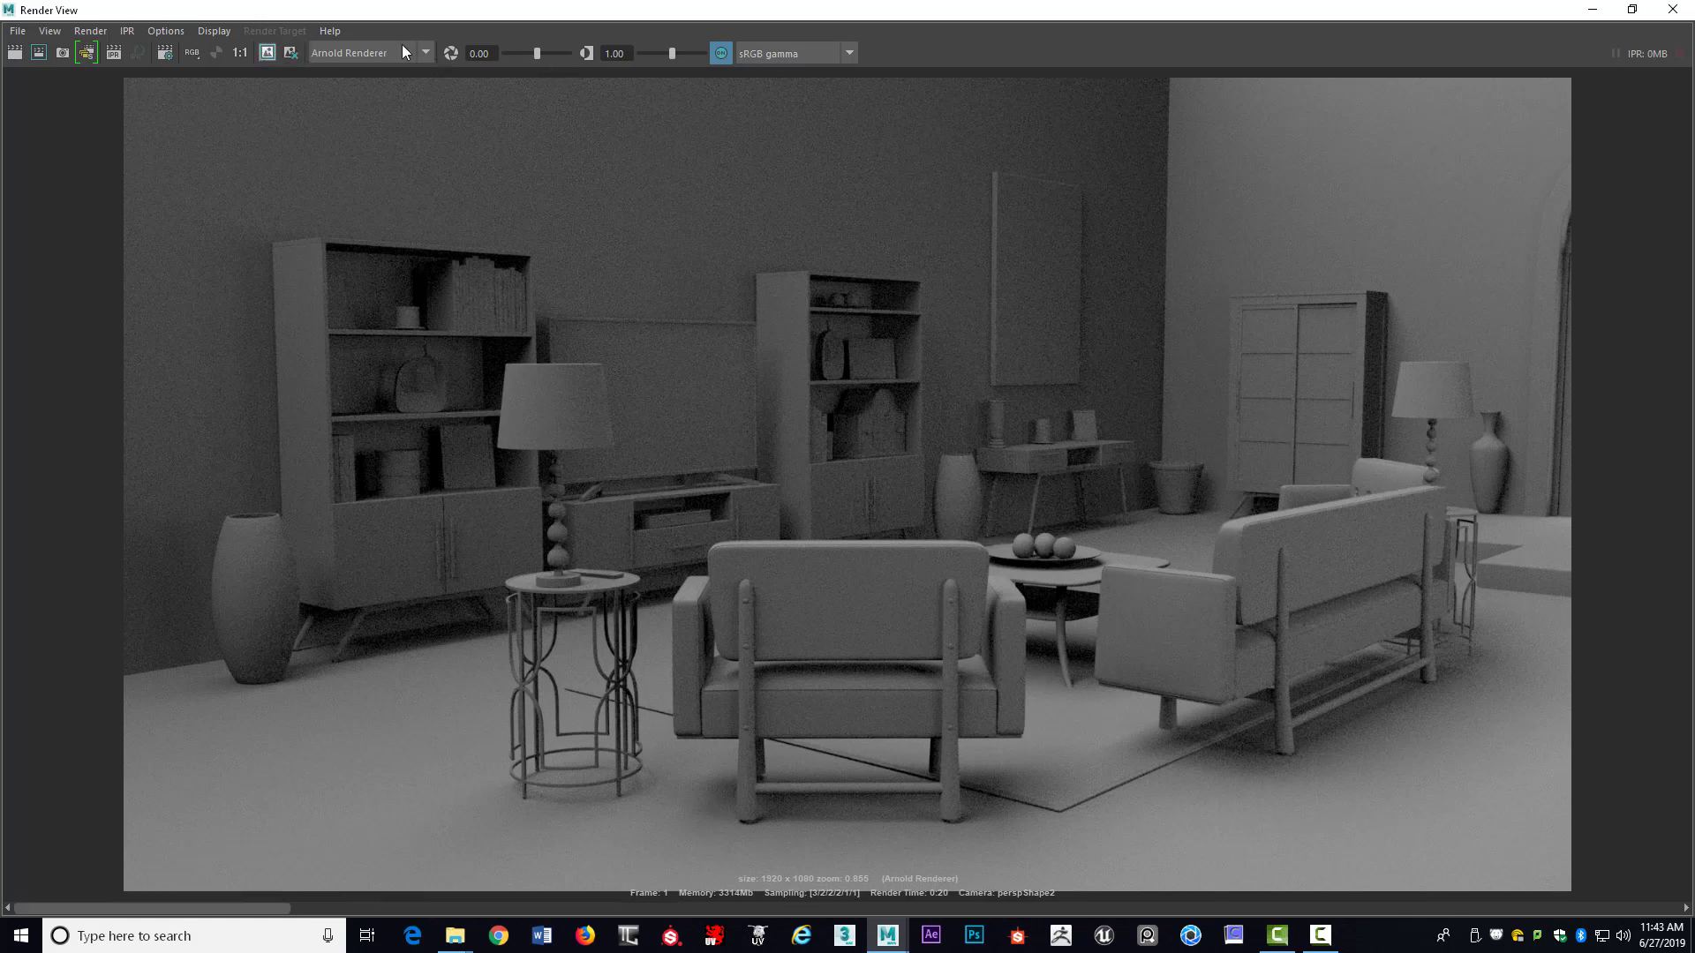
{"action": "left_click", "coordinate": [1603, 18]}
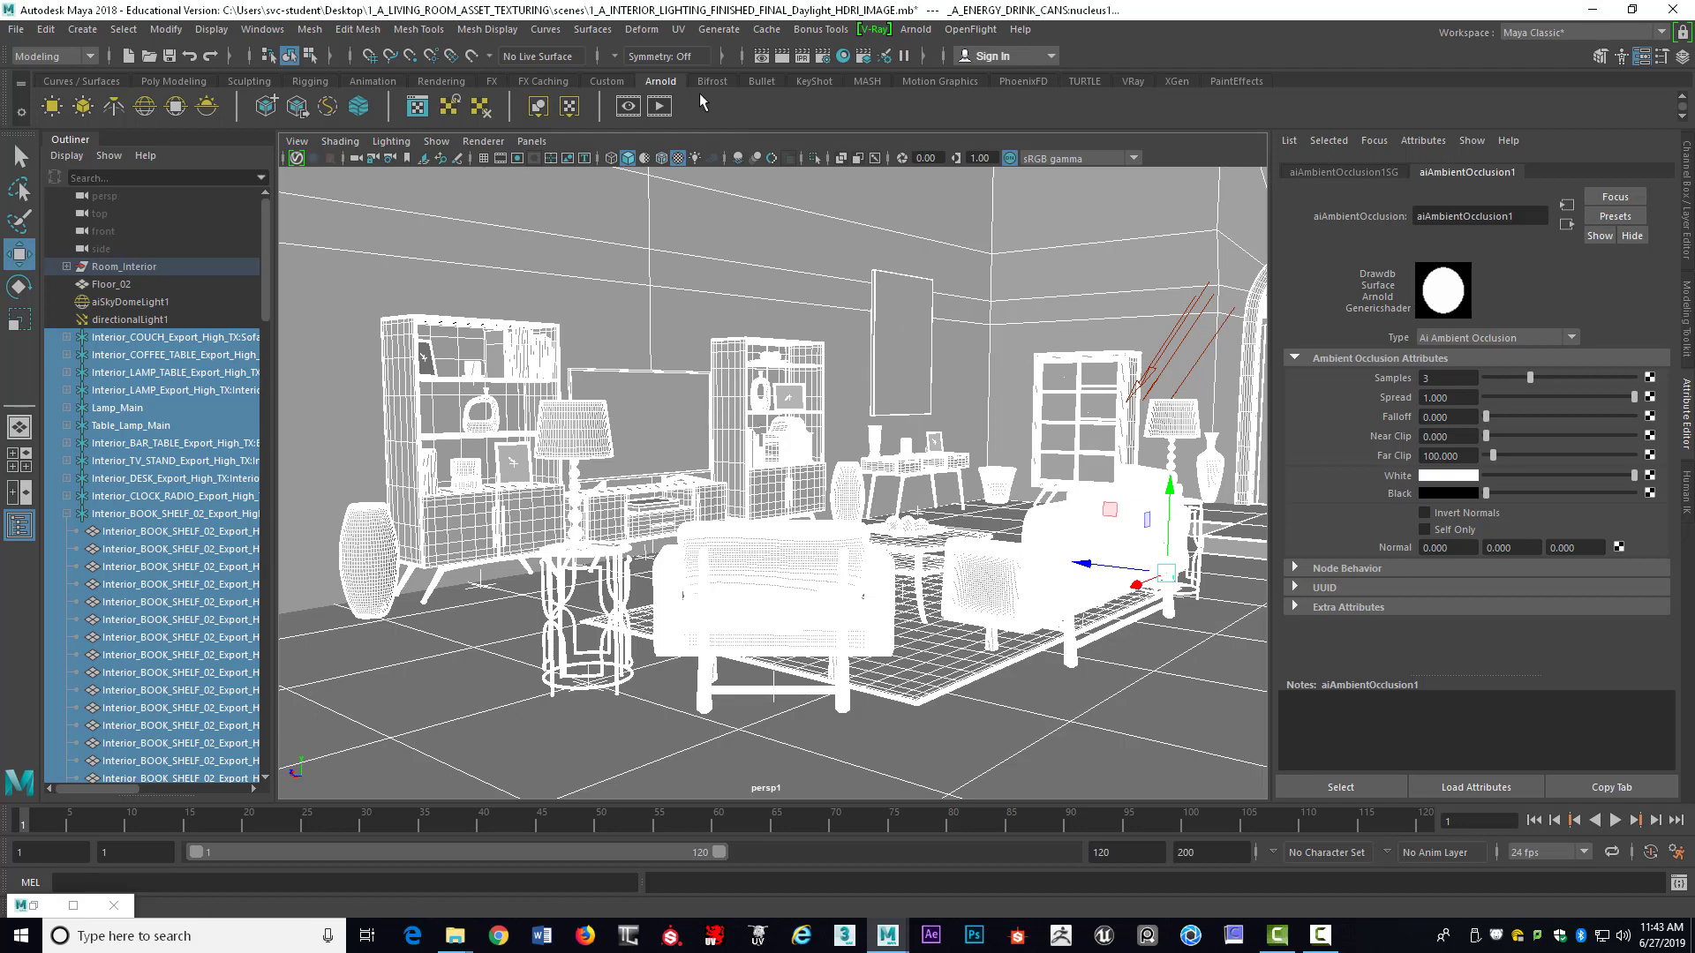
Raise the Camera (AA) samples to 6 in the Arnold render settings and minimize the settings window
{"action": "left_click", "coordinate": [804, 61]}
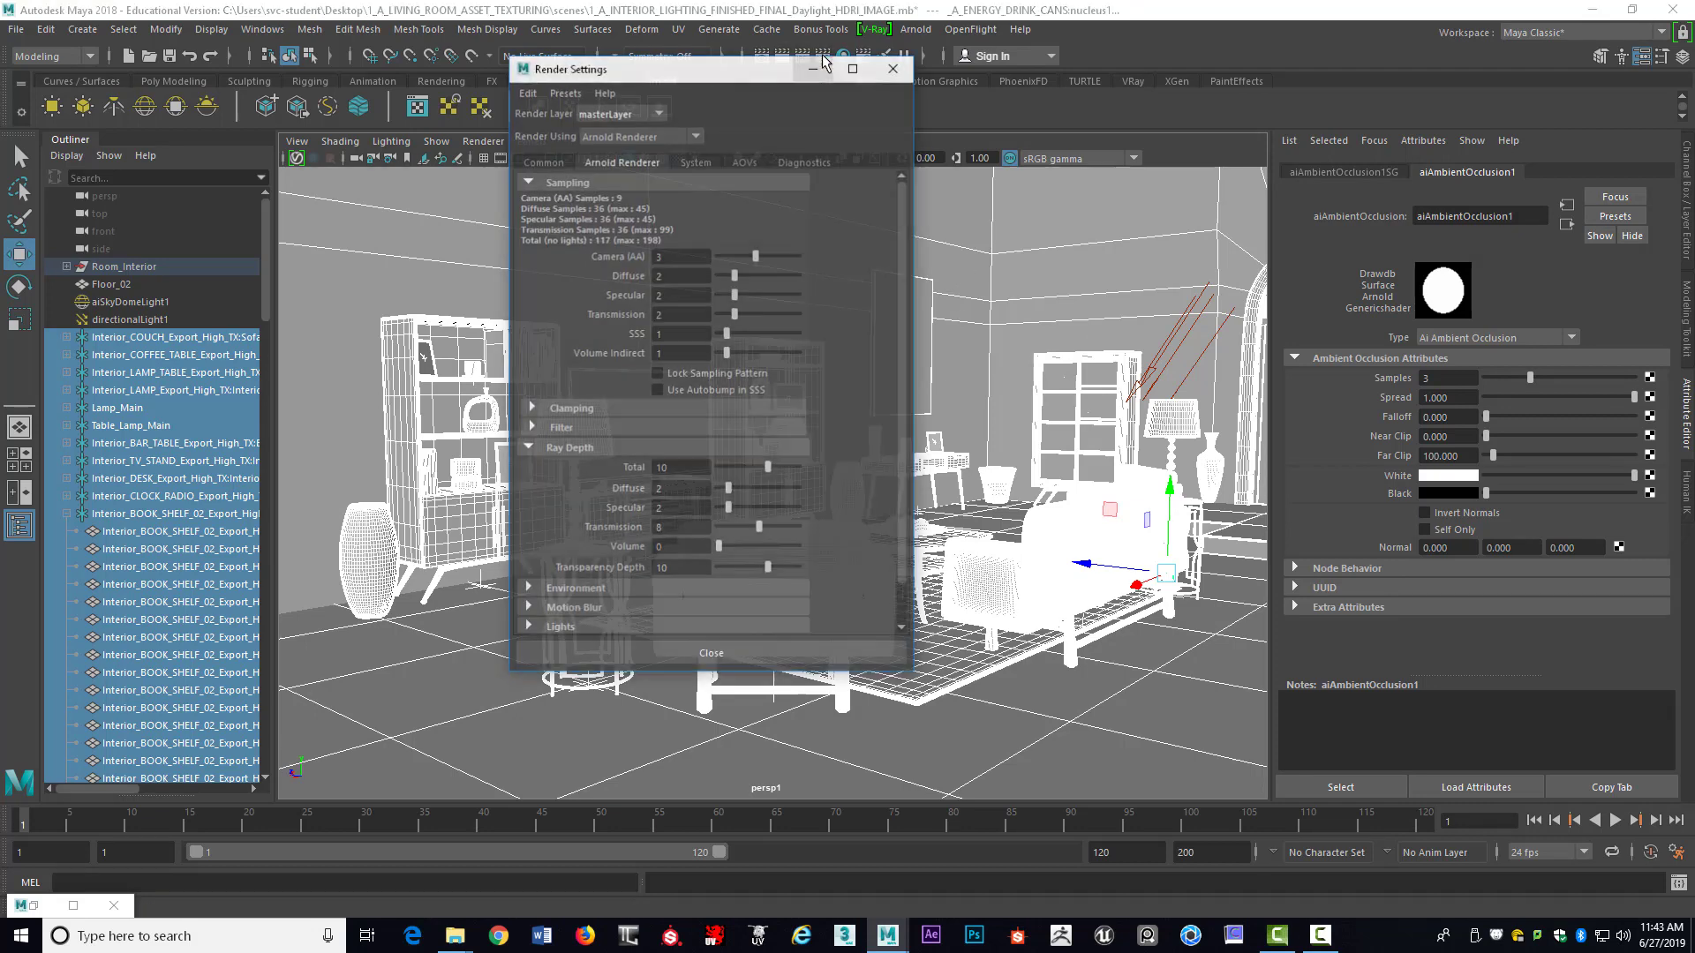
{"action": "left_click", "coordinate": [658, 256]}
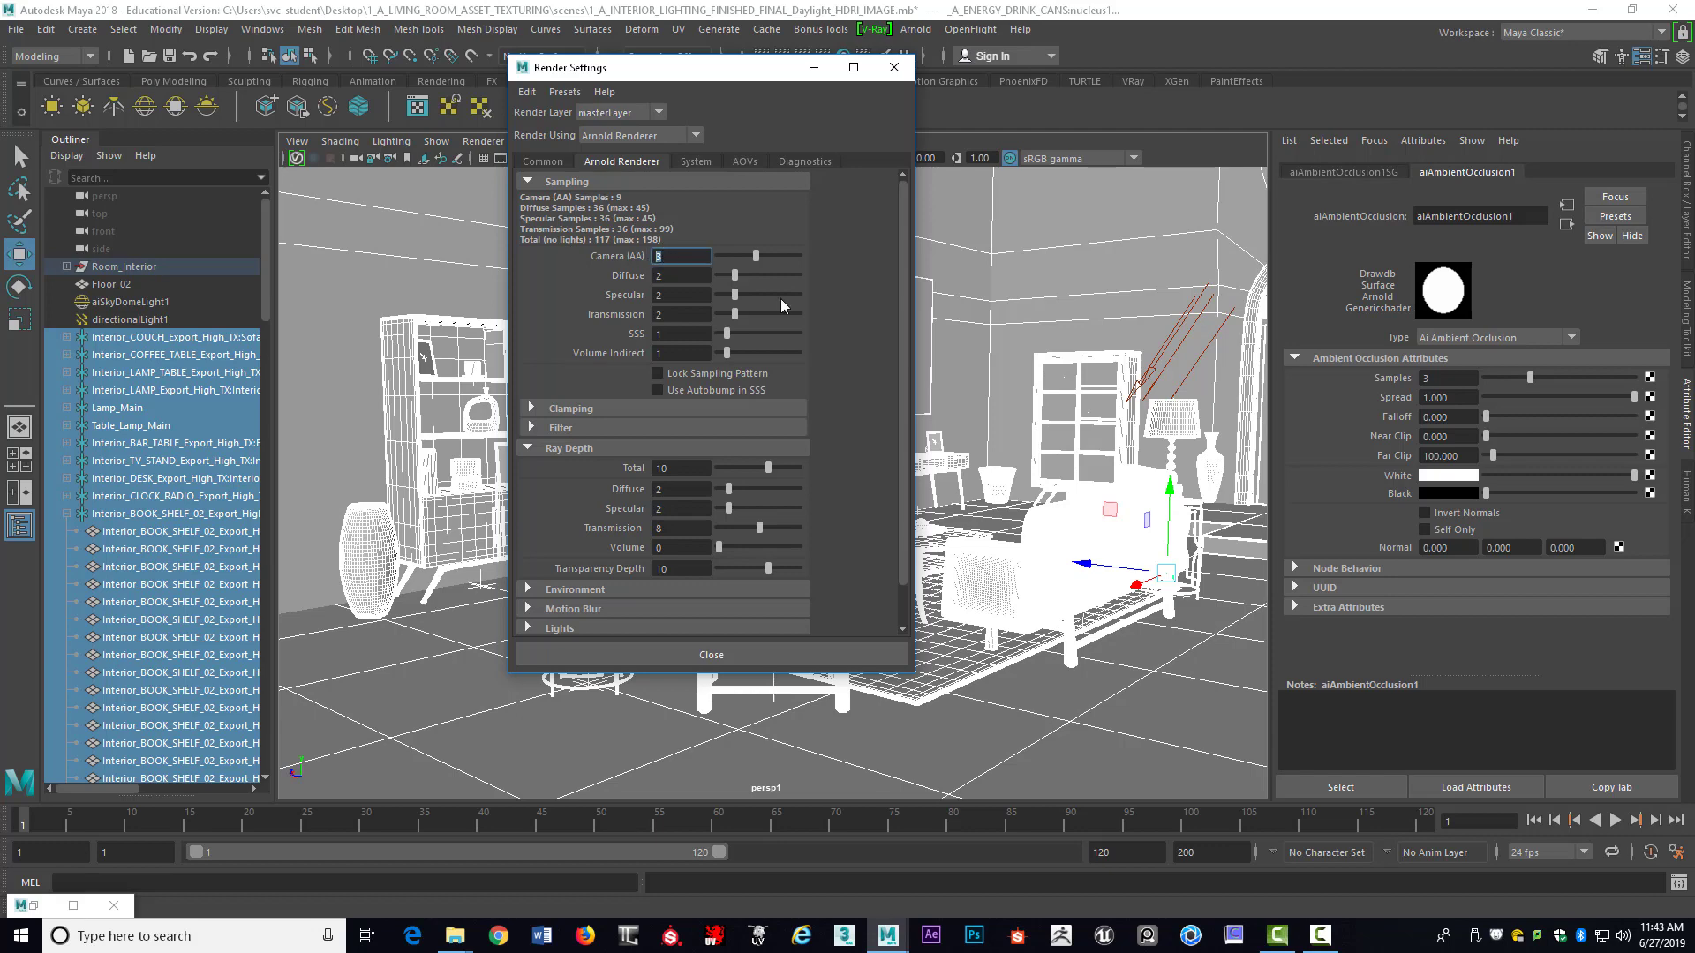
{"action": "type", "text": "6"}
{"action": "key", "text": "Return"}
{"action": "left_click", "coordinate": [814, 70]}
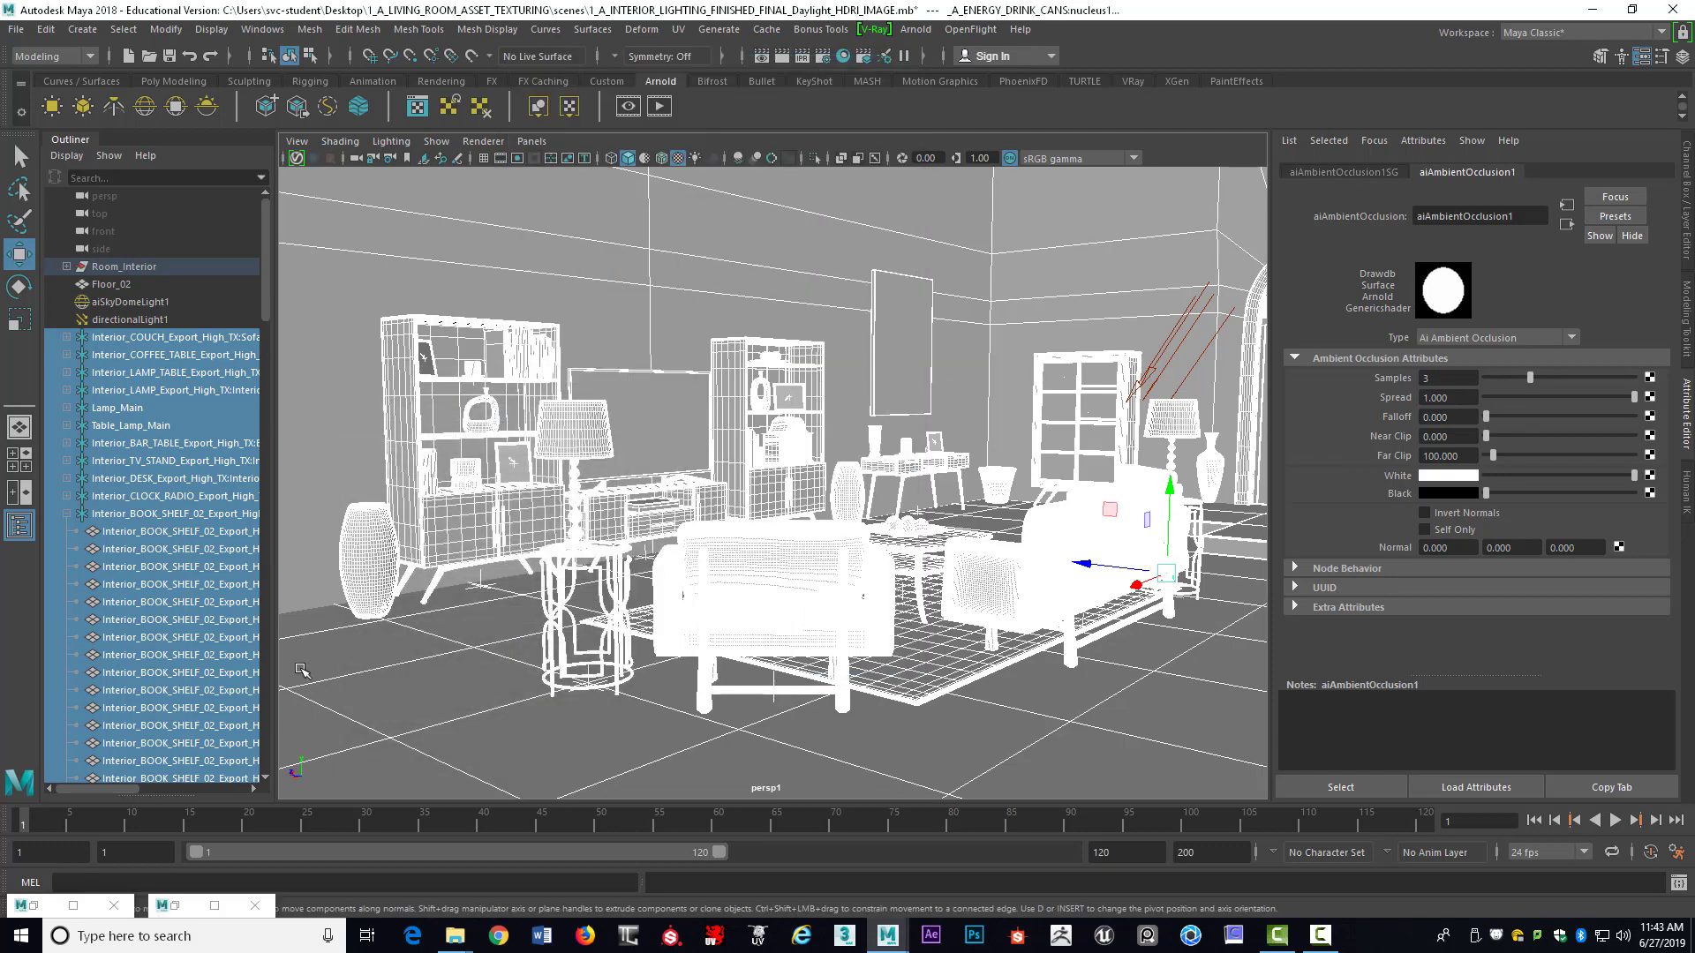
Restore the Render View and keep the ambient occlusion image it holds
{"action": "left_click", "coordinate": [214, 905]}
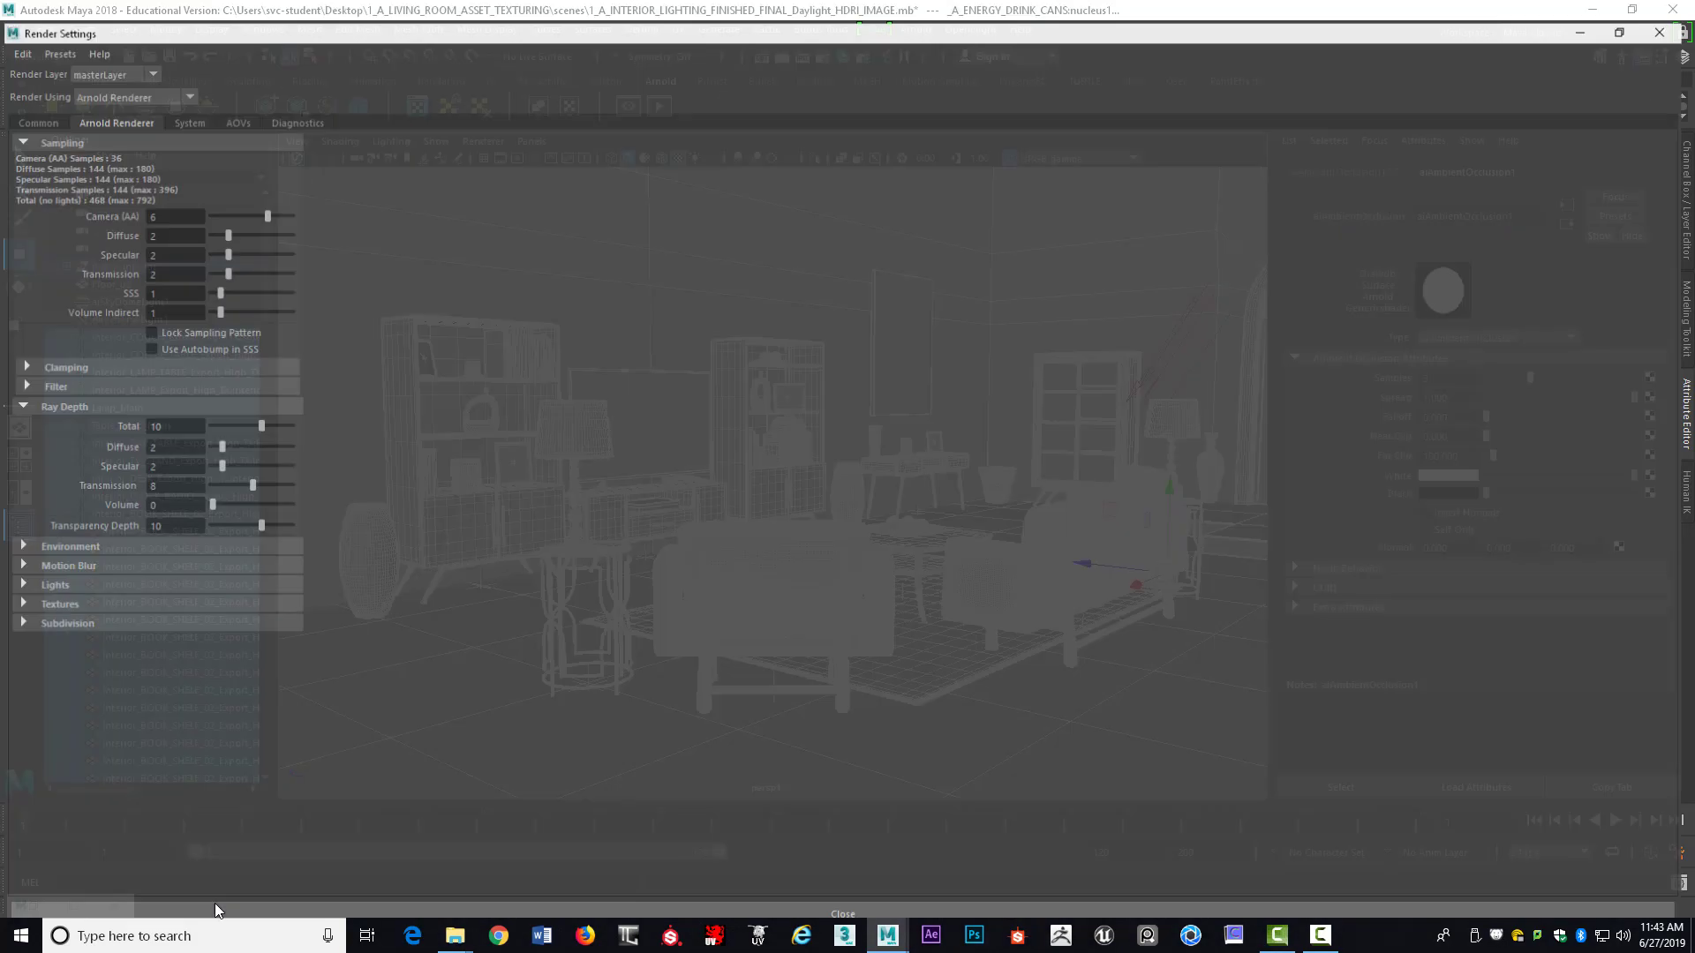
{"action": "left_click", "coordinate": [1592, 10]}
{"action": "left_click", "coordinate": [74, 906]}
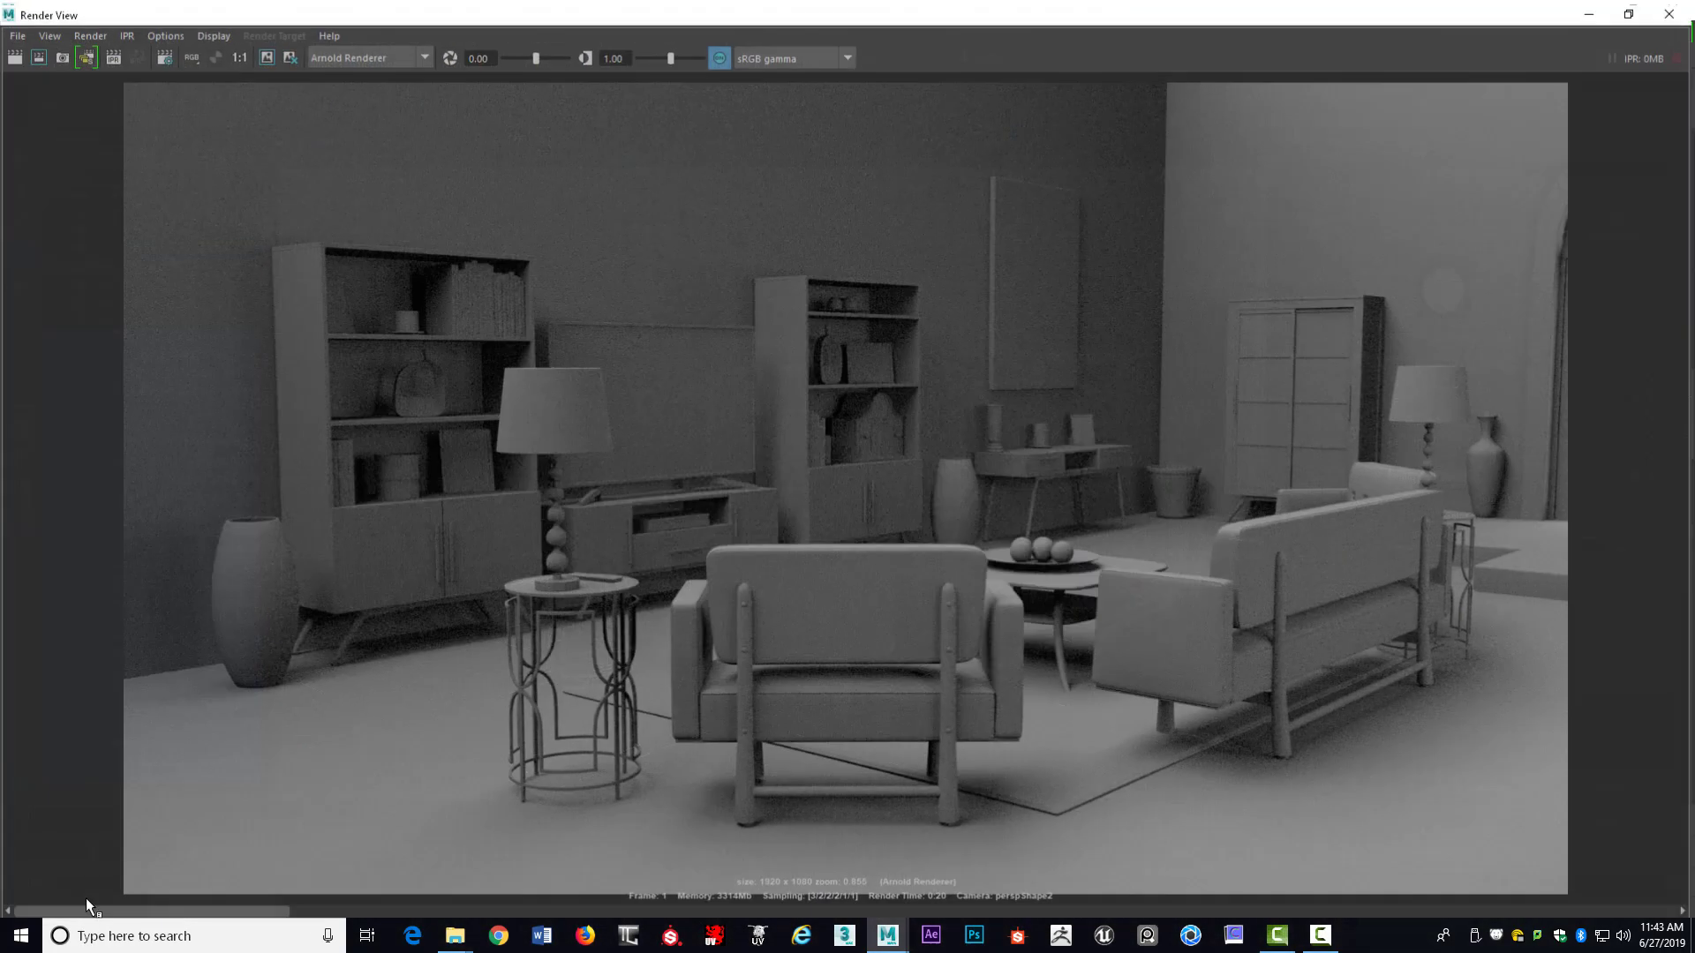
{"action": "left_click", "coordinate": [266, 52]}
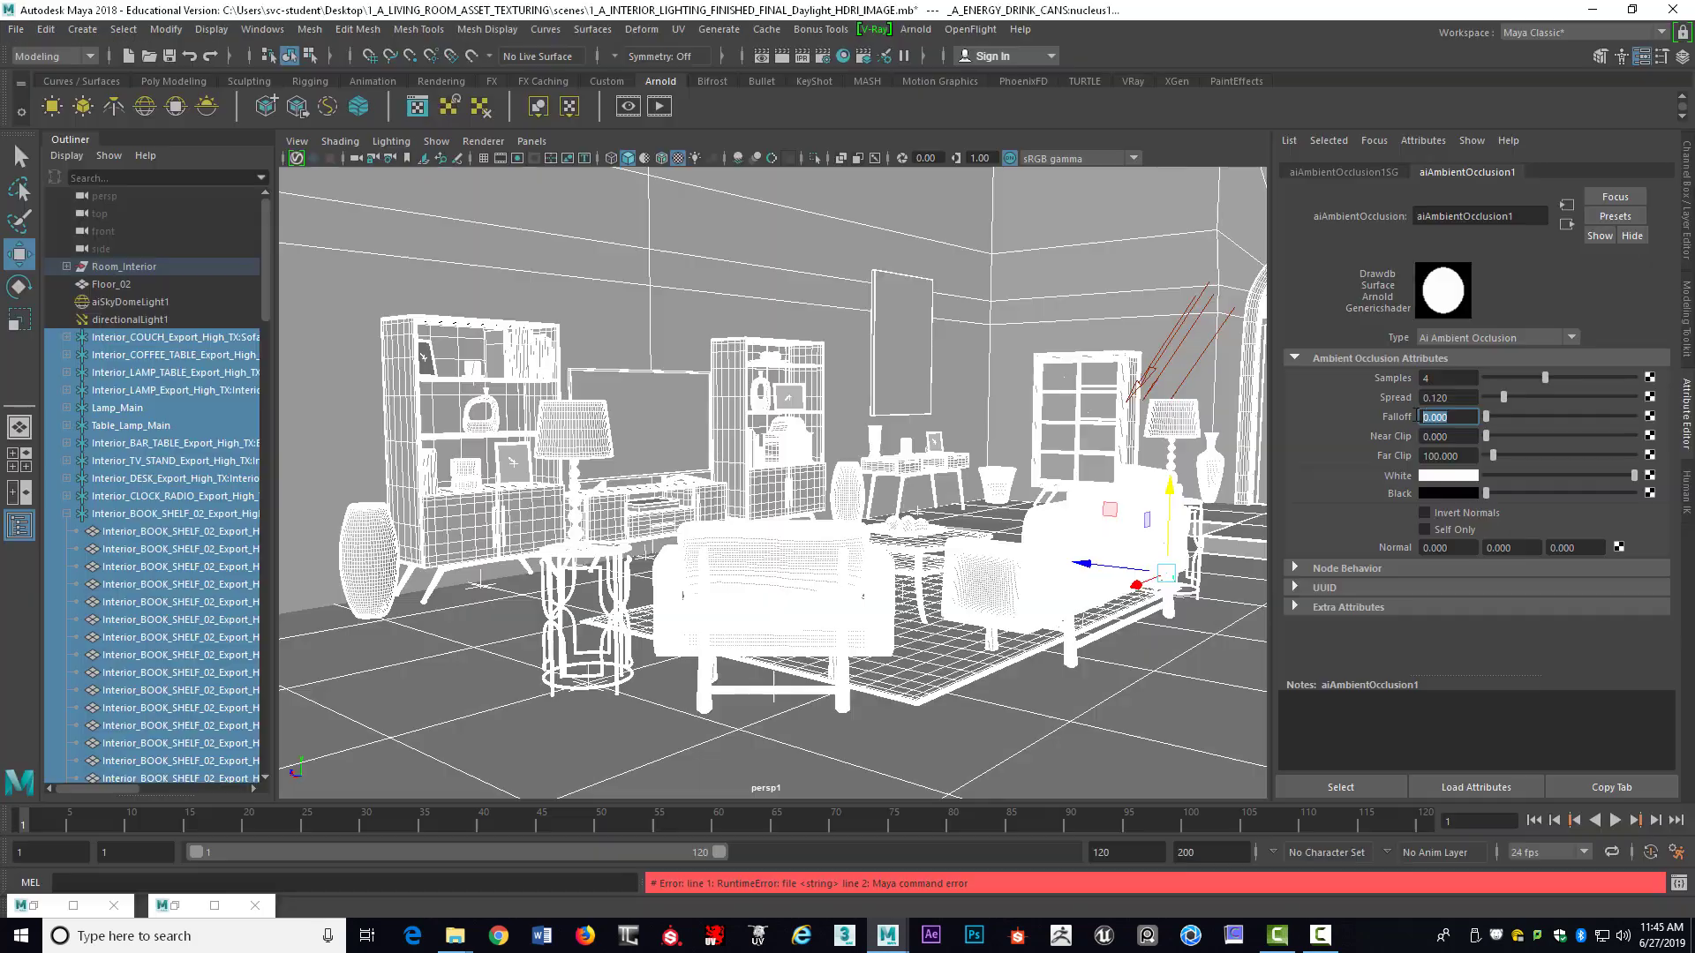
Set the aiAmbientOcclusion material's Falloff to 1 and Spread to 0.8, and render the room again
{"action": "type", "text": "1"}
{"action": "key", "text": "Return"}
{"action": "double_click", "coordinate": [1447, 398]}
{"action": "type", "text": ".8"}
{"action": "key", "text": "Return"}
{"action": "left_click", "coordinate": [785, 53]}
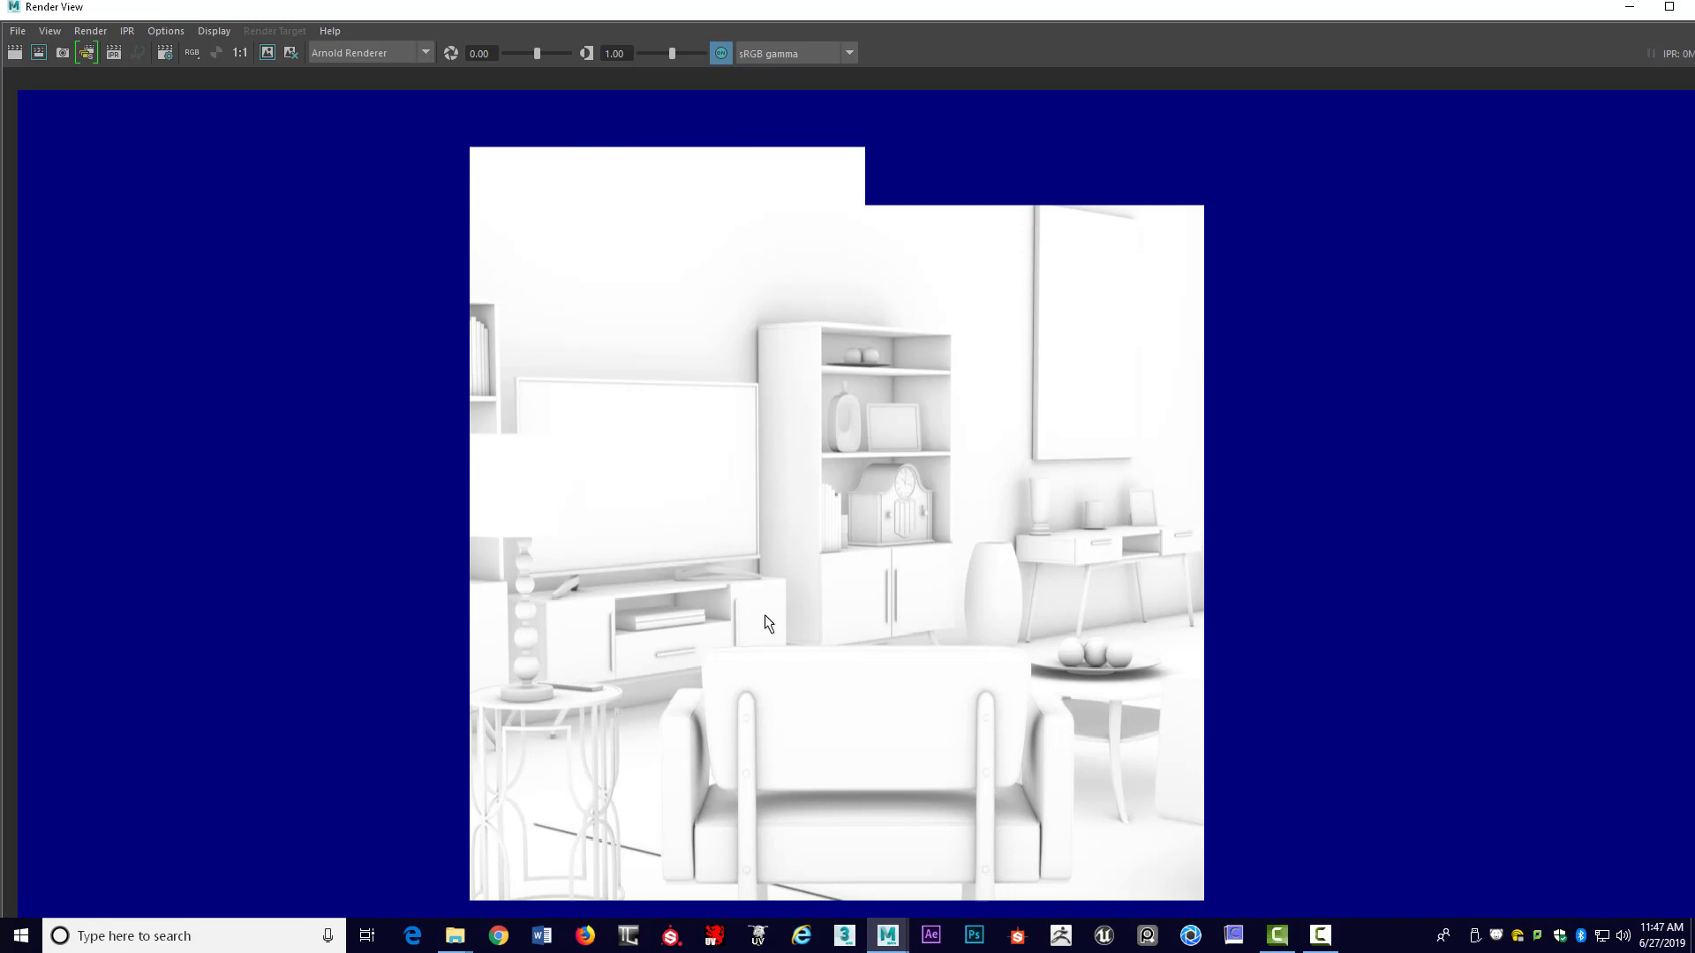
Minimize the Render View, select only the wall painting and display the viewport in smooth shading
{"action": "left_click", "coordinate": [1630, 11]}
{"action": "left_click", "coordinate": [924, 347]}
{"action": "key", "text": "5"}
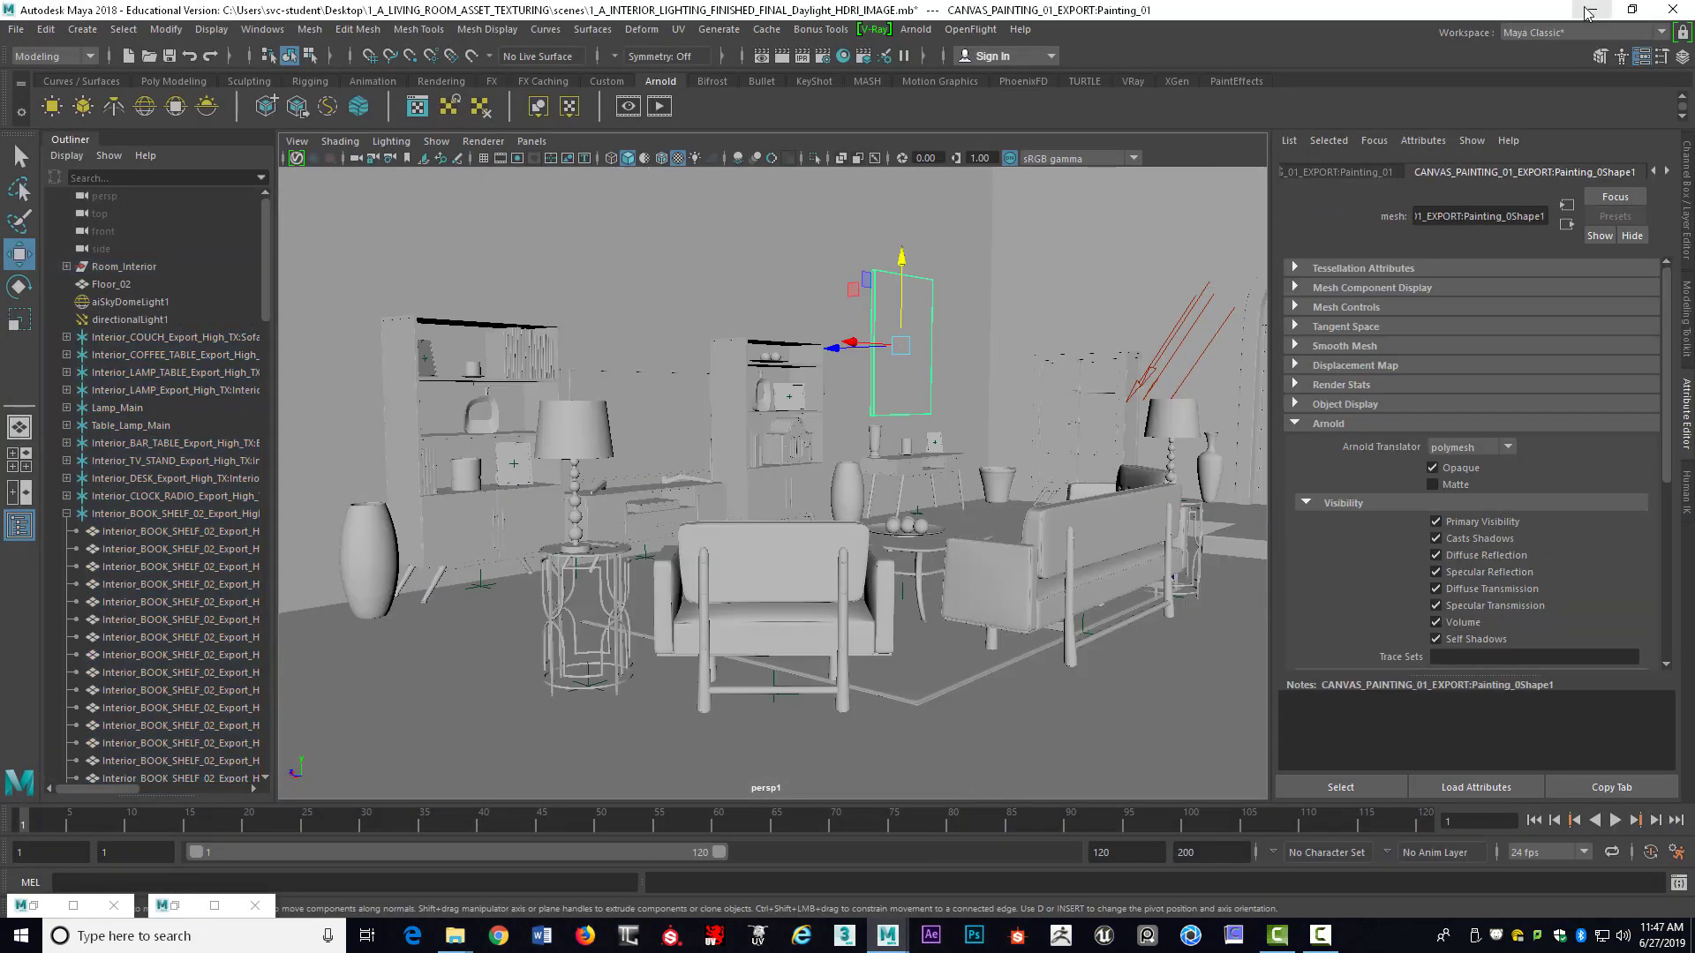
Switch to File Explorer, view the Module 10 Beauty_Pass render from the images folder and close both windows
{"action": "left_click", "coordinate": [1592, 11]}
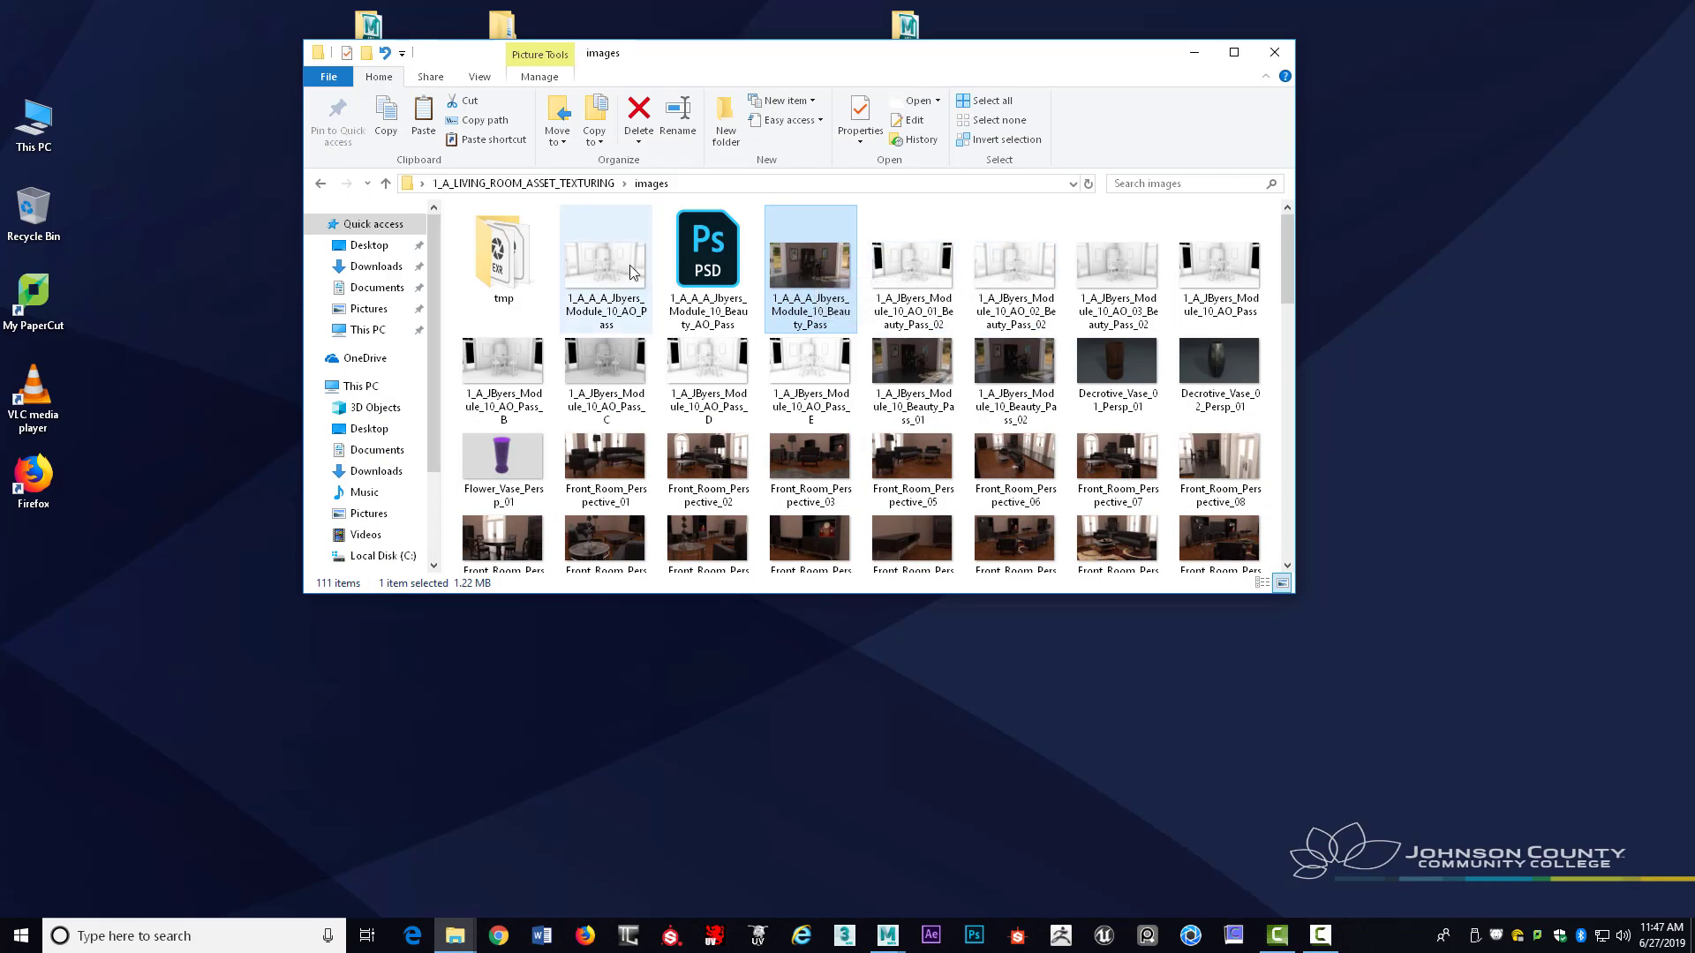
{"action": "double_click", "coordinate": [830, 267]}
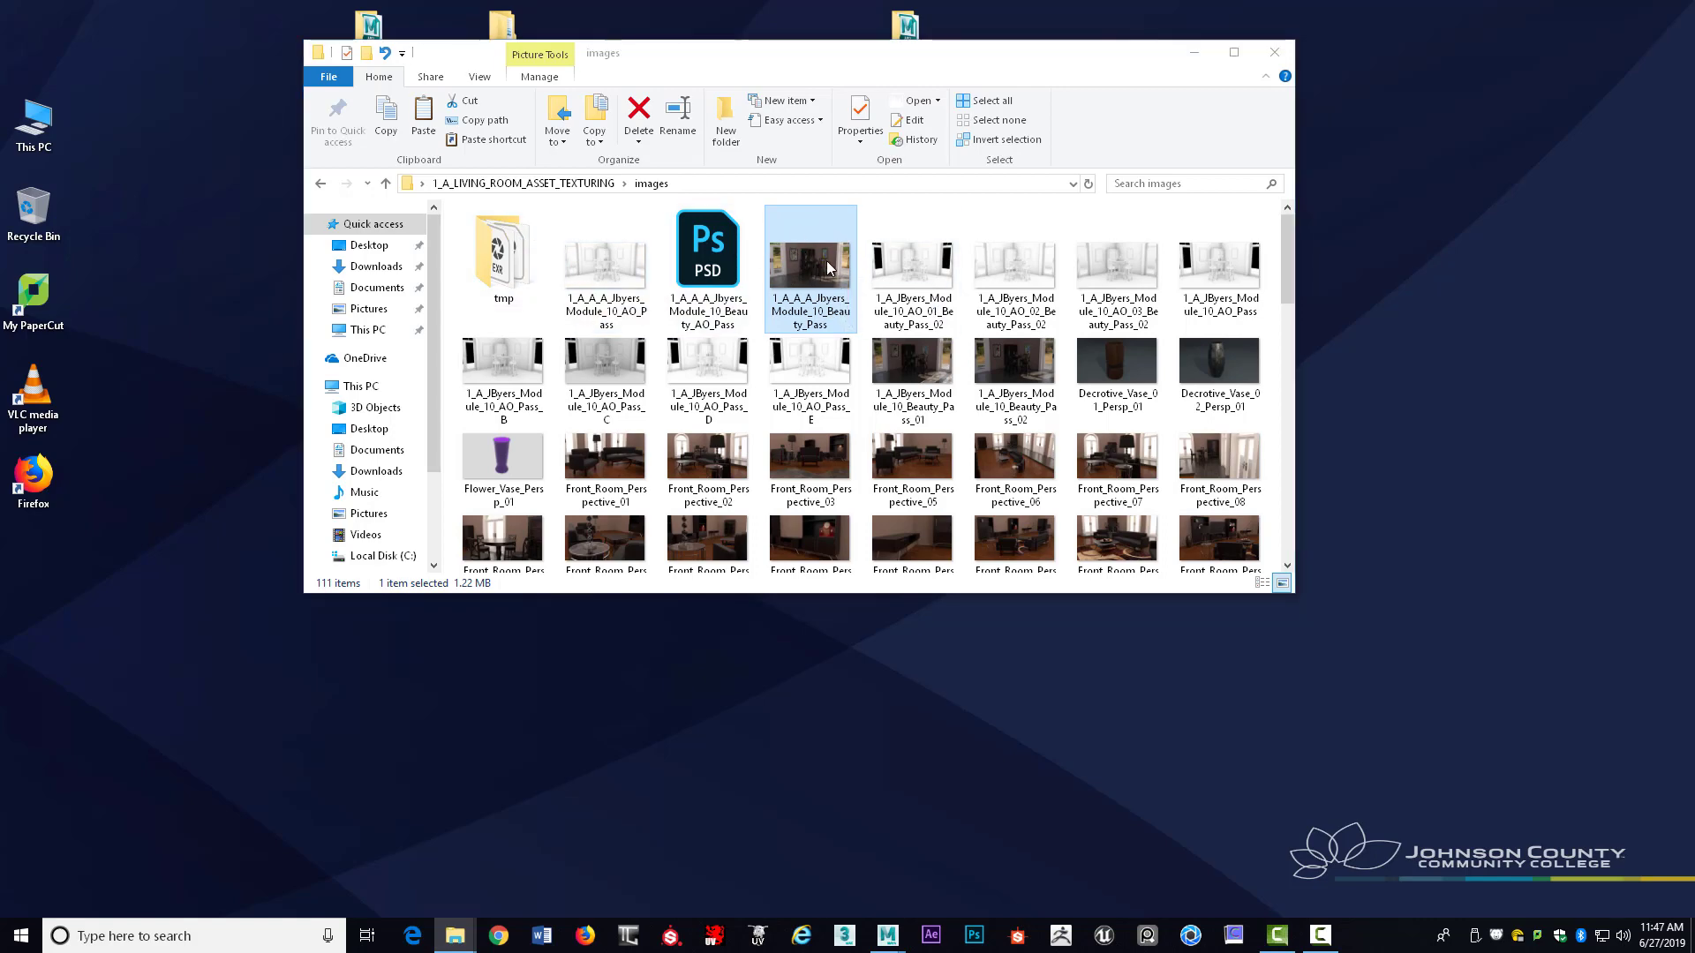
{"action": "left_click", "coordinate": [1274, 52]}
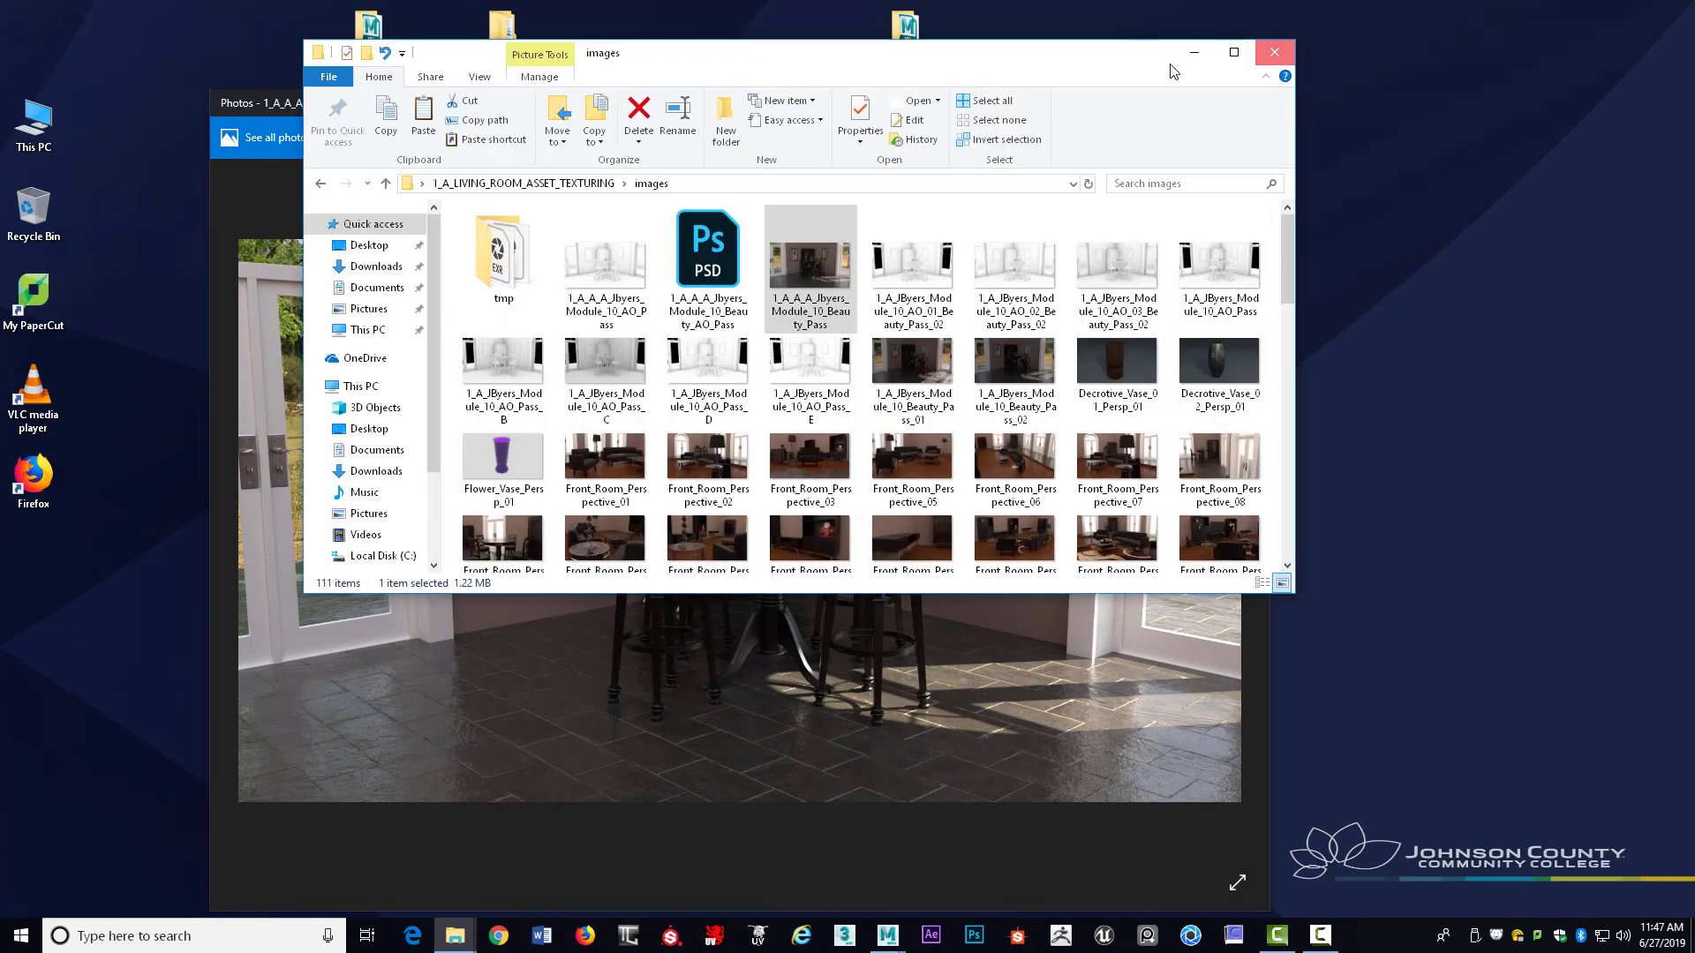
{"action": "left_click", "coordinate": [1266, 102]}
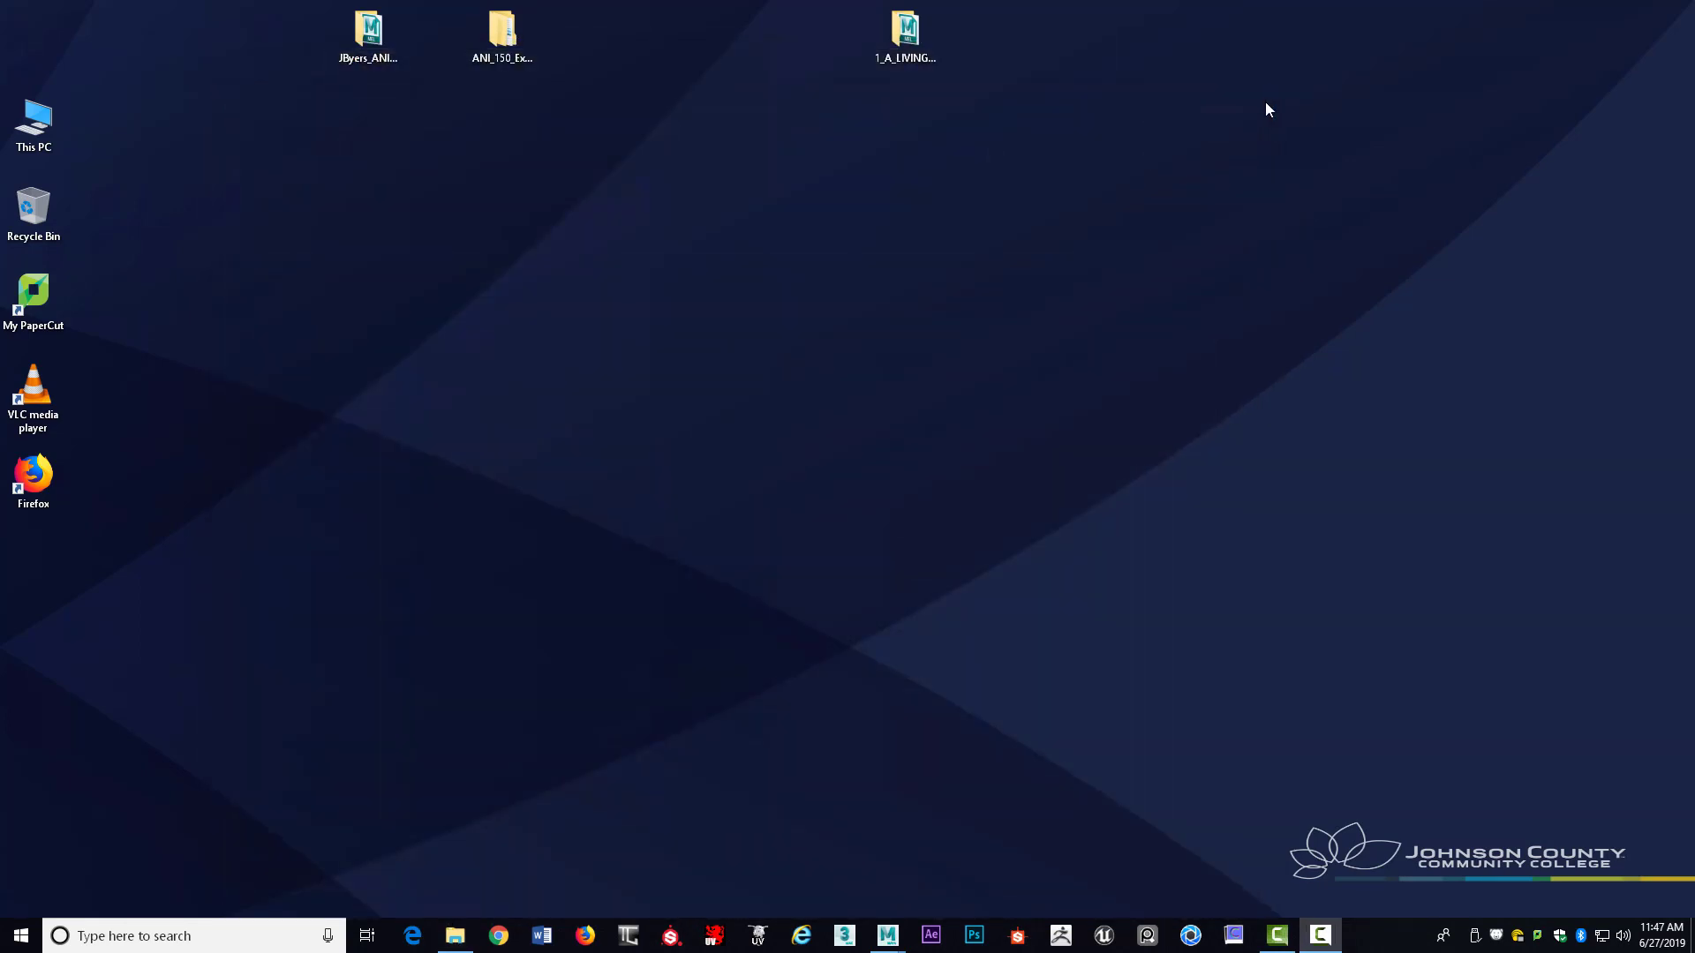
Reopen the images folder of 1_A_LIVING_ROOM_ASSET_TEXTURING and compare the saved Module 10 ambient occlusion pass images
{"action": "left_click", "coordinate": [905, 35]}
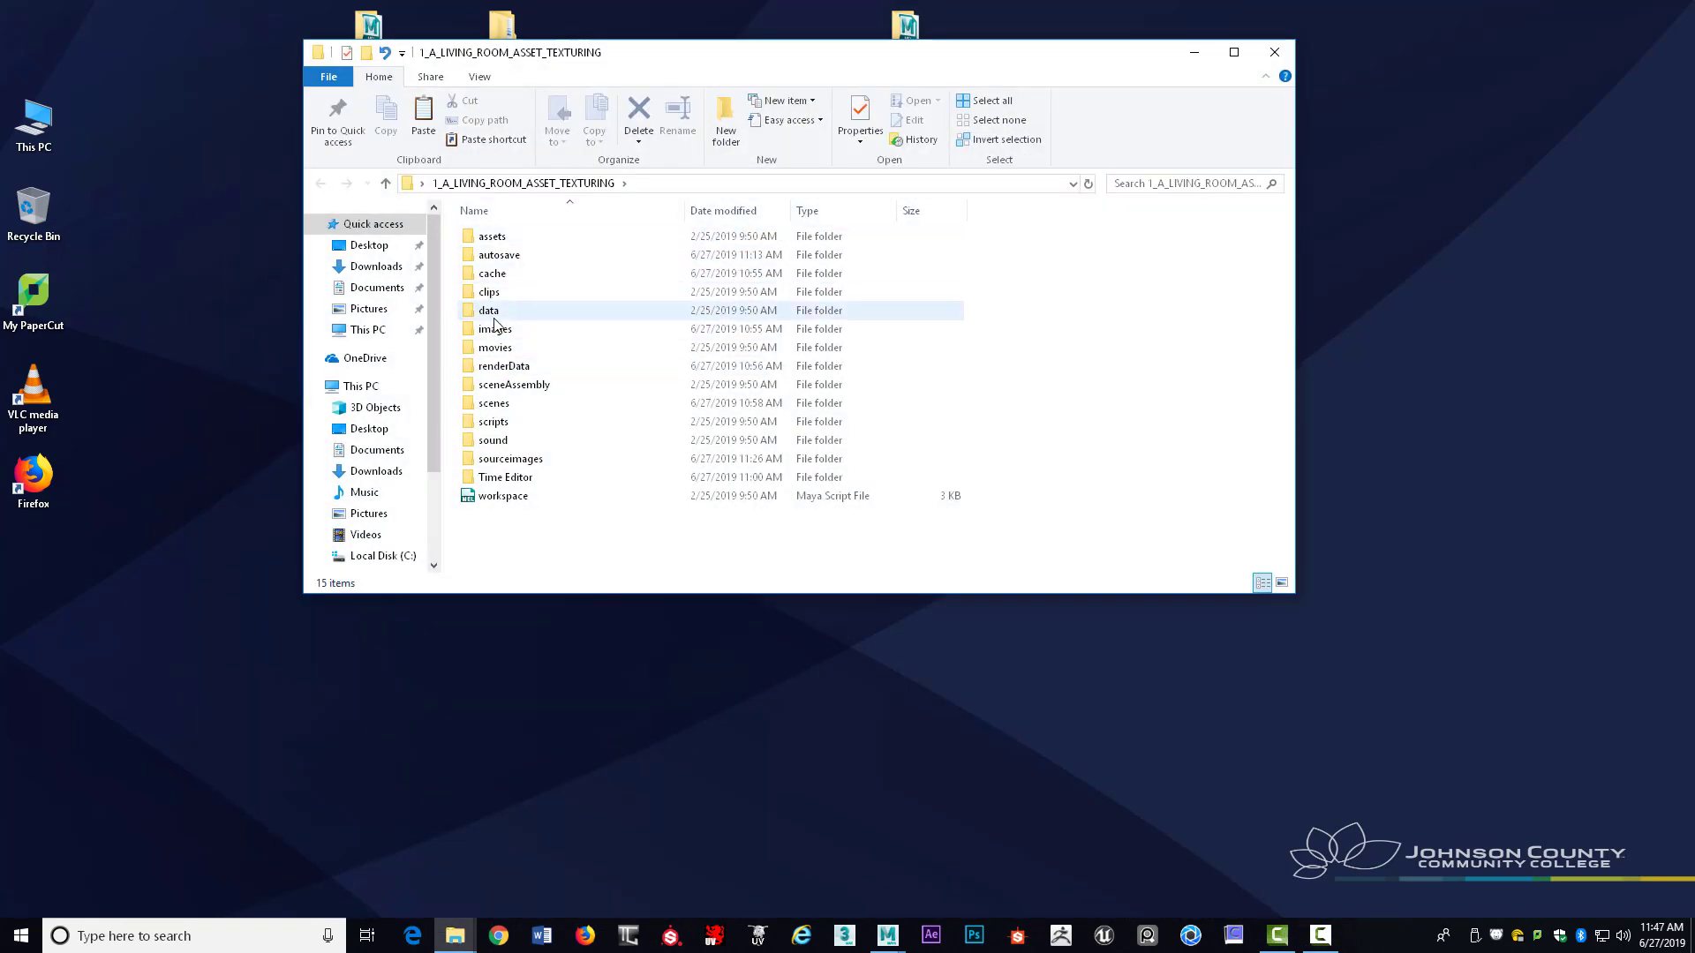
{"action": "double_click", "coordinate": [499, 327]}
{"action": "double_click", "coordinate": [616, 268]}
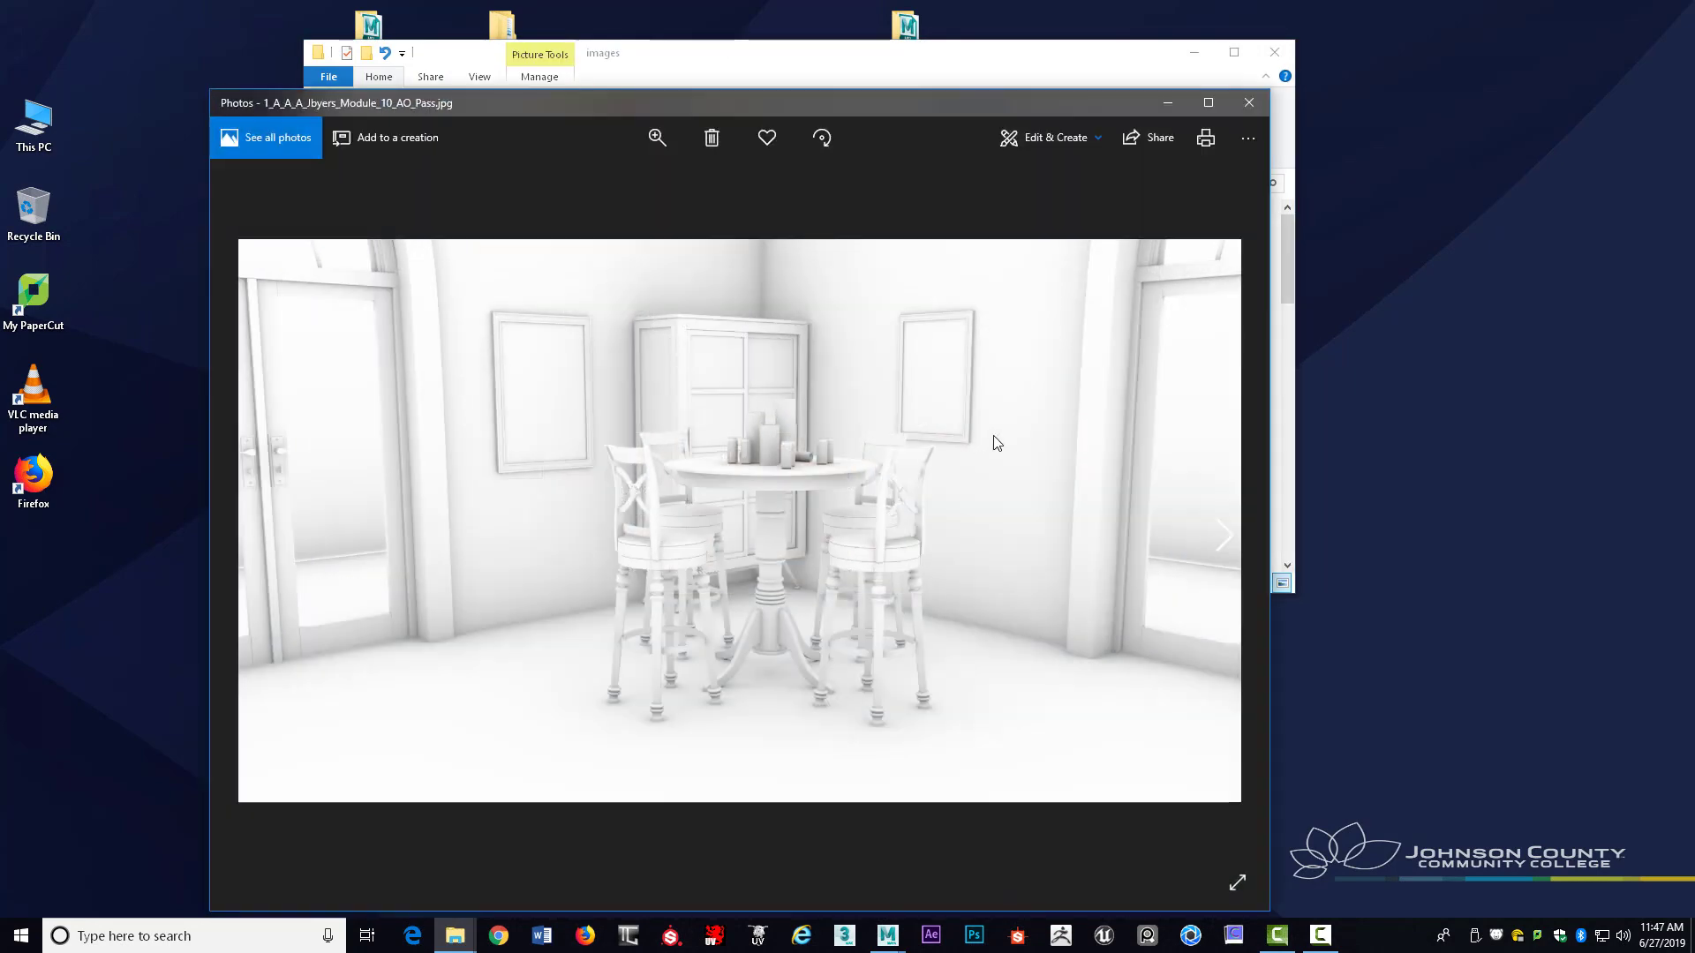
{"action": "left_click", "coordinate": [1248, 103]}
{"action": "double_click", "coordinate": [912, 268]}
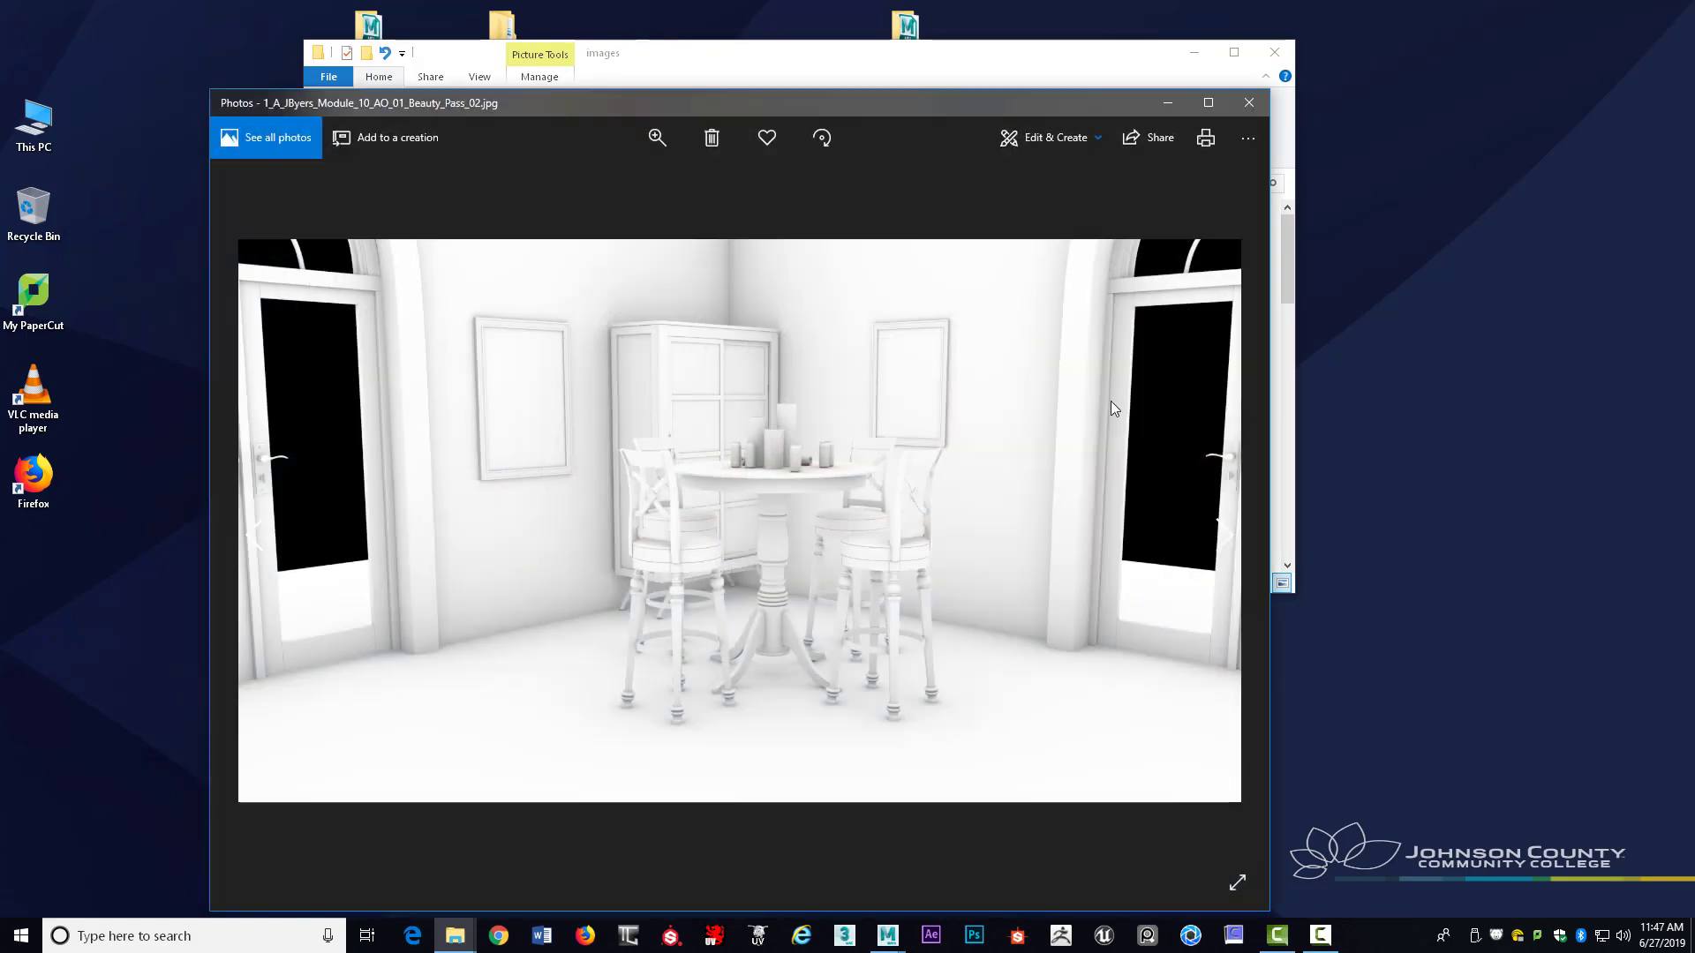
{"action": "left_click", "coordinate": [1224, 539]}
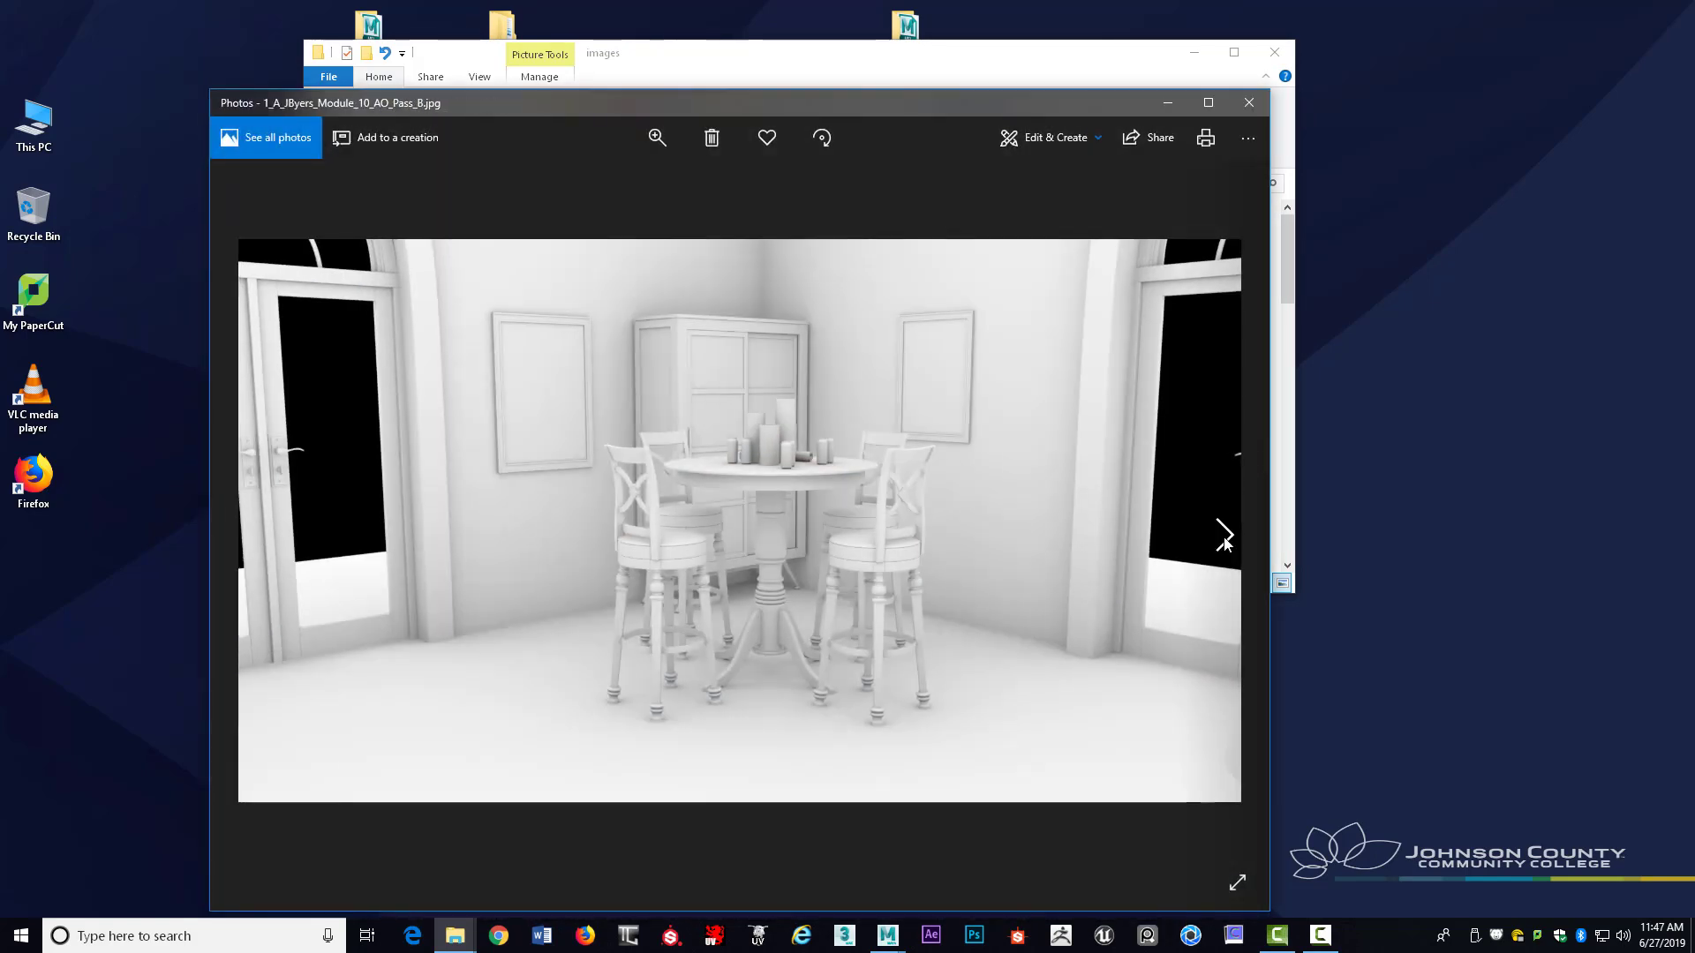
{"action": "left_click", "coordinate": [1224, 535]}
{"action": "left_click", "coordinate": [1225, 535]}
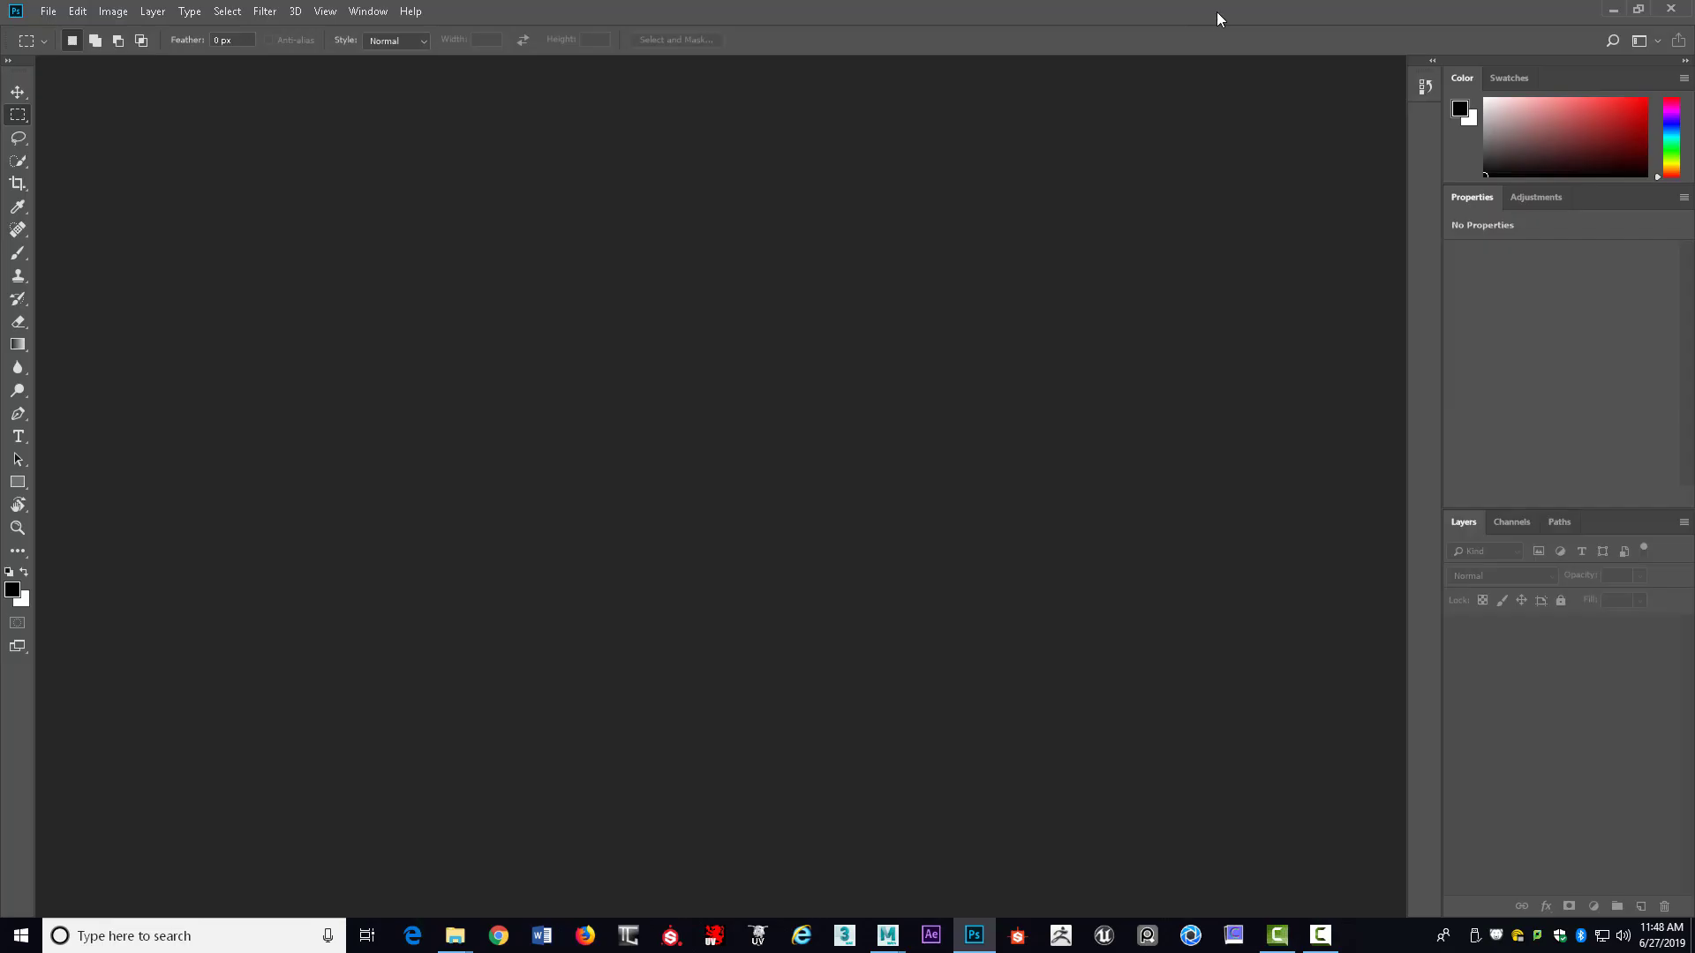
Make the Photoshop window smaller beside the images folder and open the Module 10 Beauty_Pass render in it
{"action": "double_click", "coordinate": [1216, 12]}
{"action": "left_click_drag", "start_coordinate": [1447, 103], "coordinate": [1693, 108]}
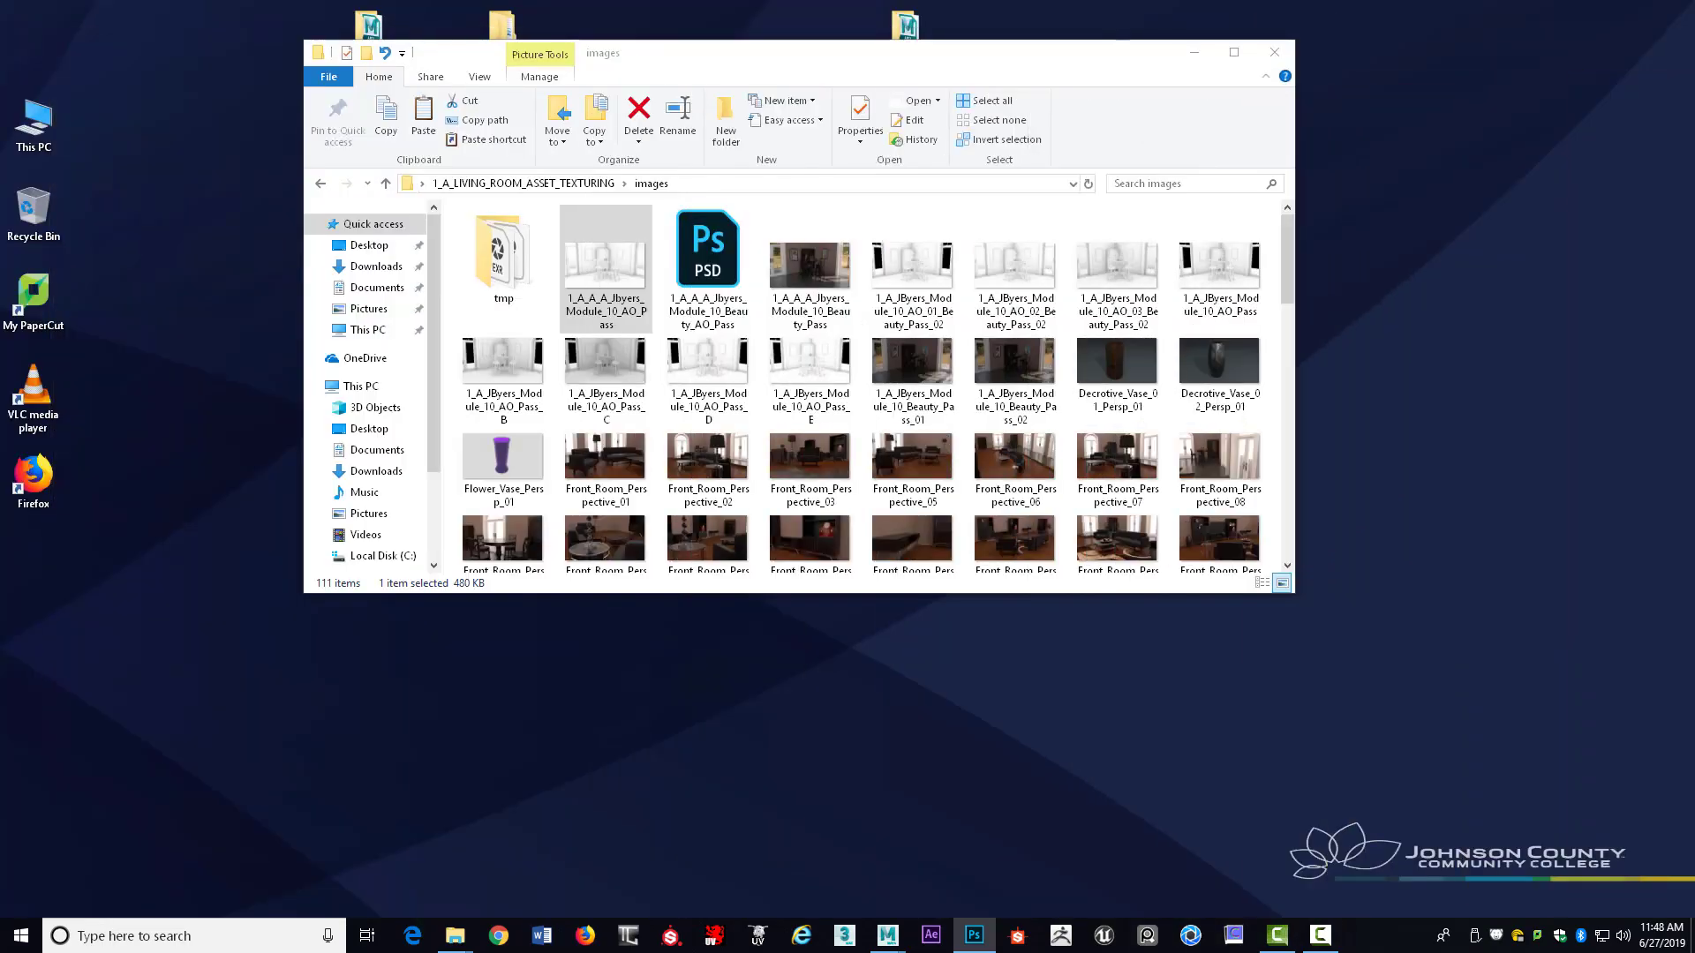
{"action": "left_click_drag", "start_coordinate": [808, 280], "coordinate": [1694, 389]}
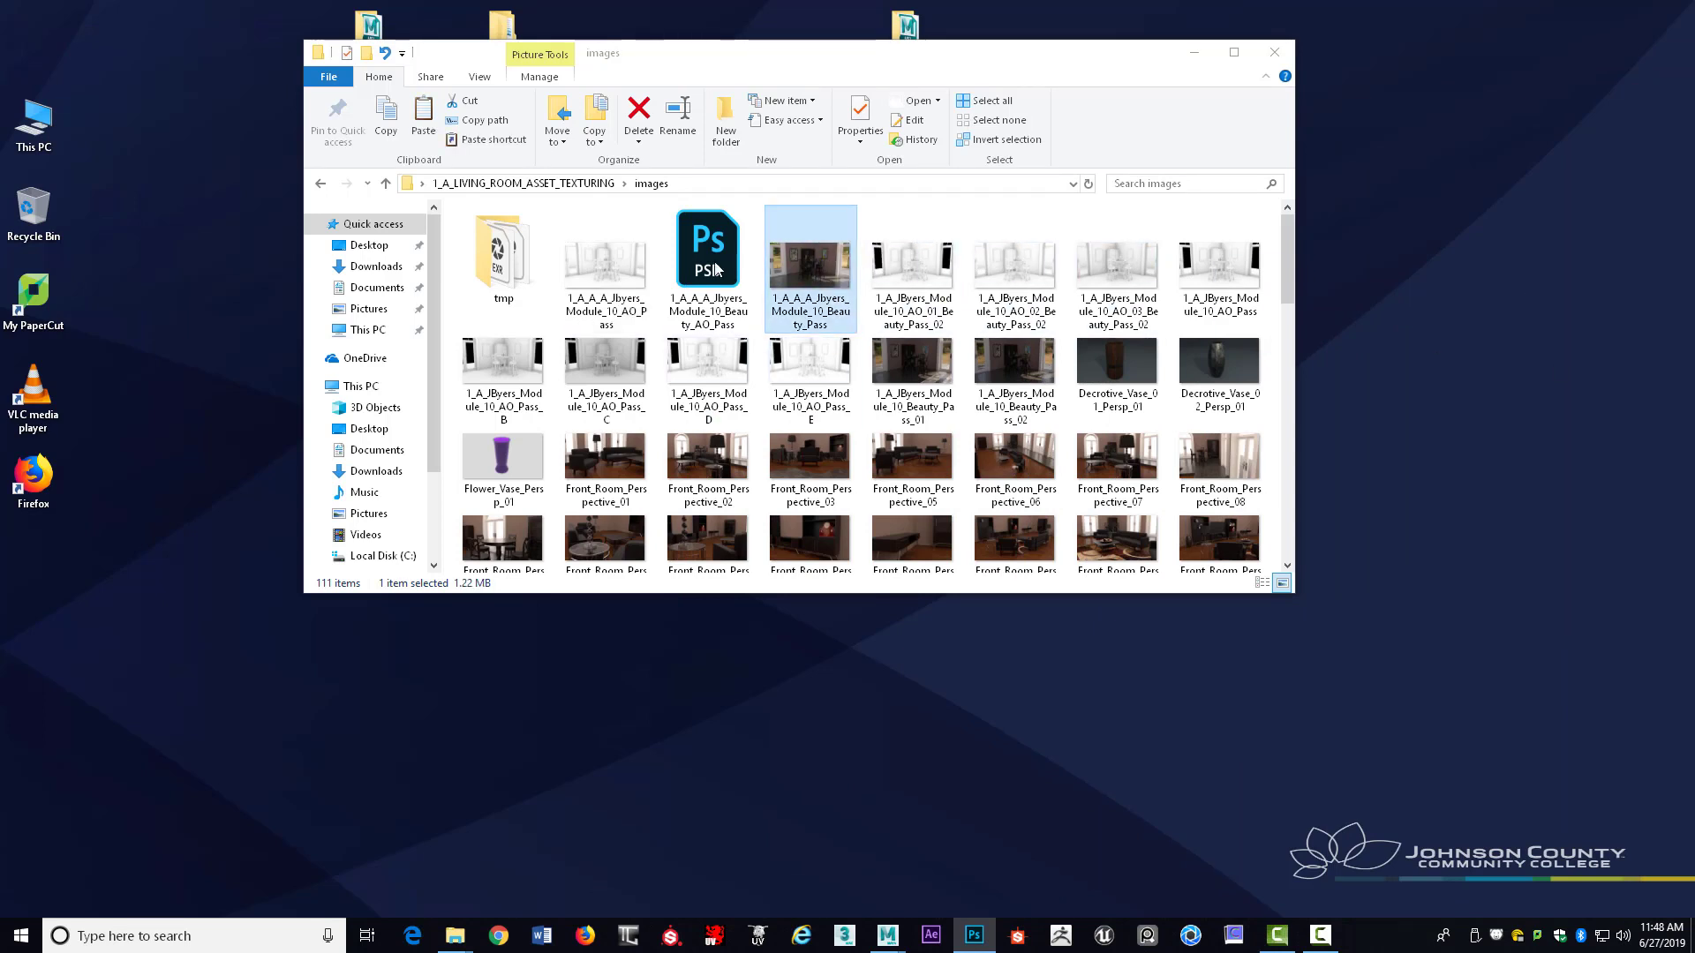
Place the Module 10 AO_Pass image at full size as a layer above the beauty pass and commit the placement
{"action": "left_click_drag", "start_coordinate": [597, 270], "coordinate": [1694, 371]}
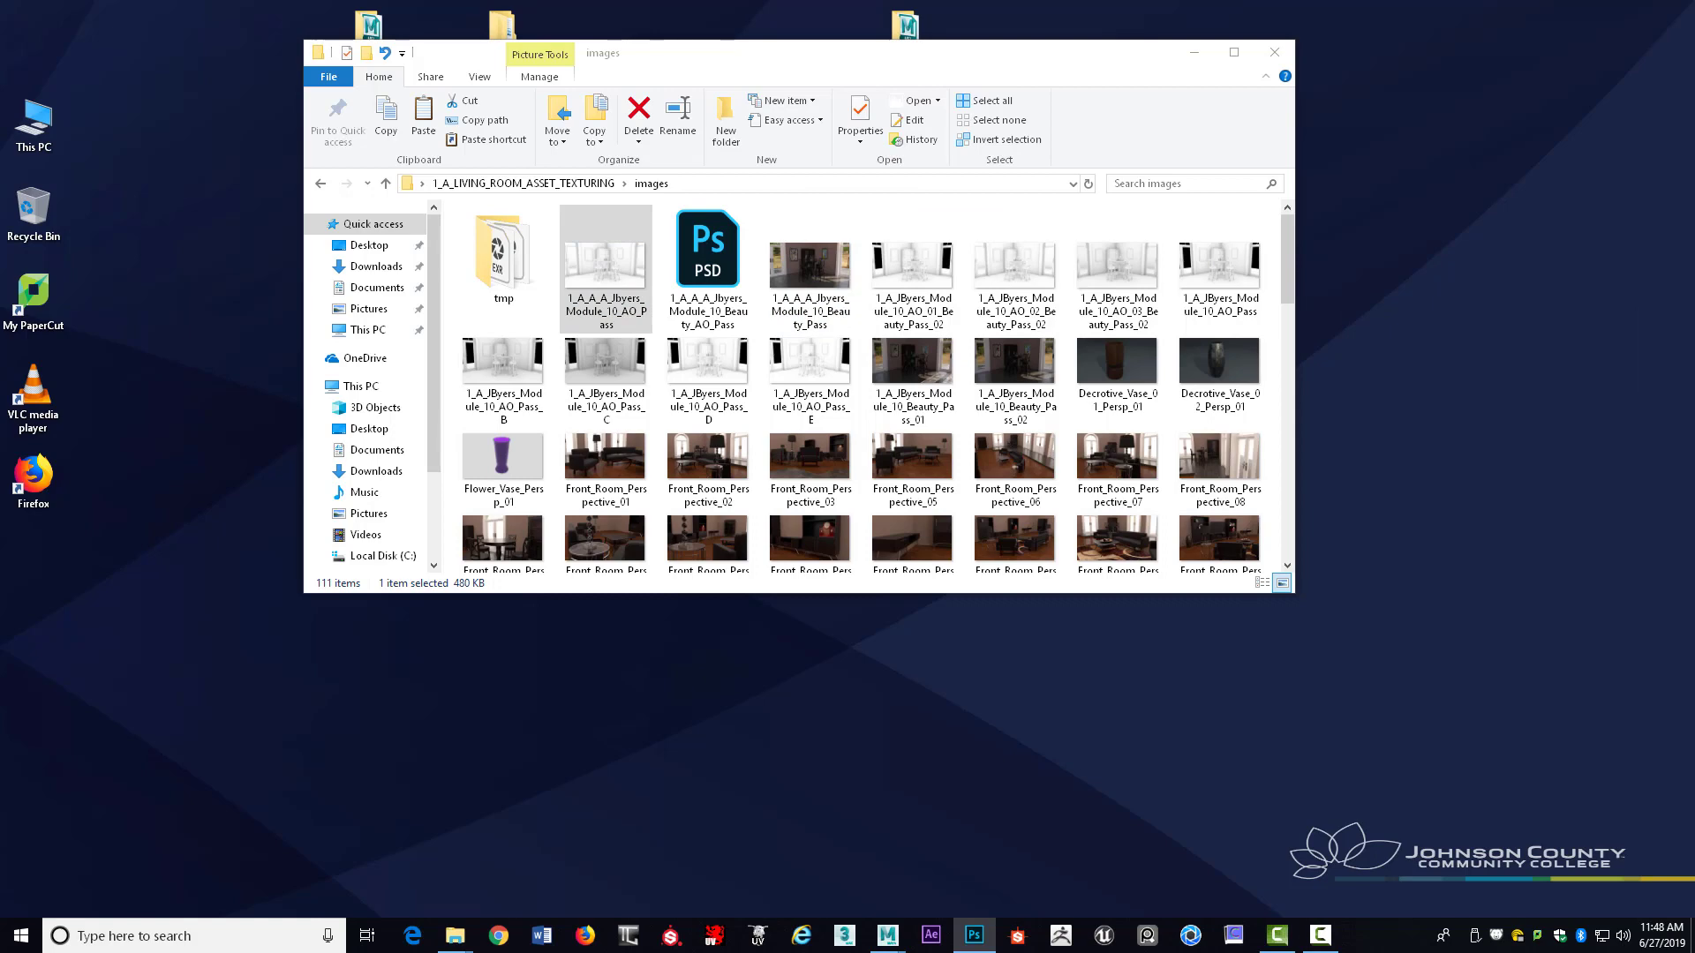
{"action": "left_click_drag", "start_coordinate": [1694, 40], "coordinate": [713, 51]}
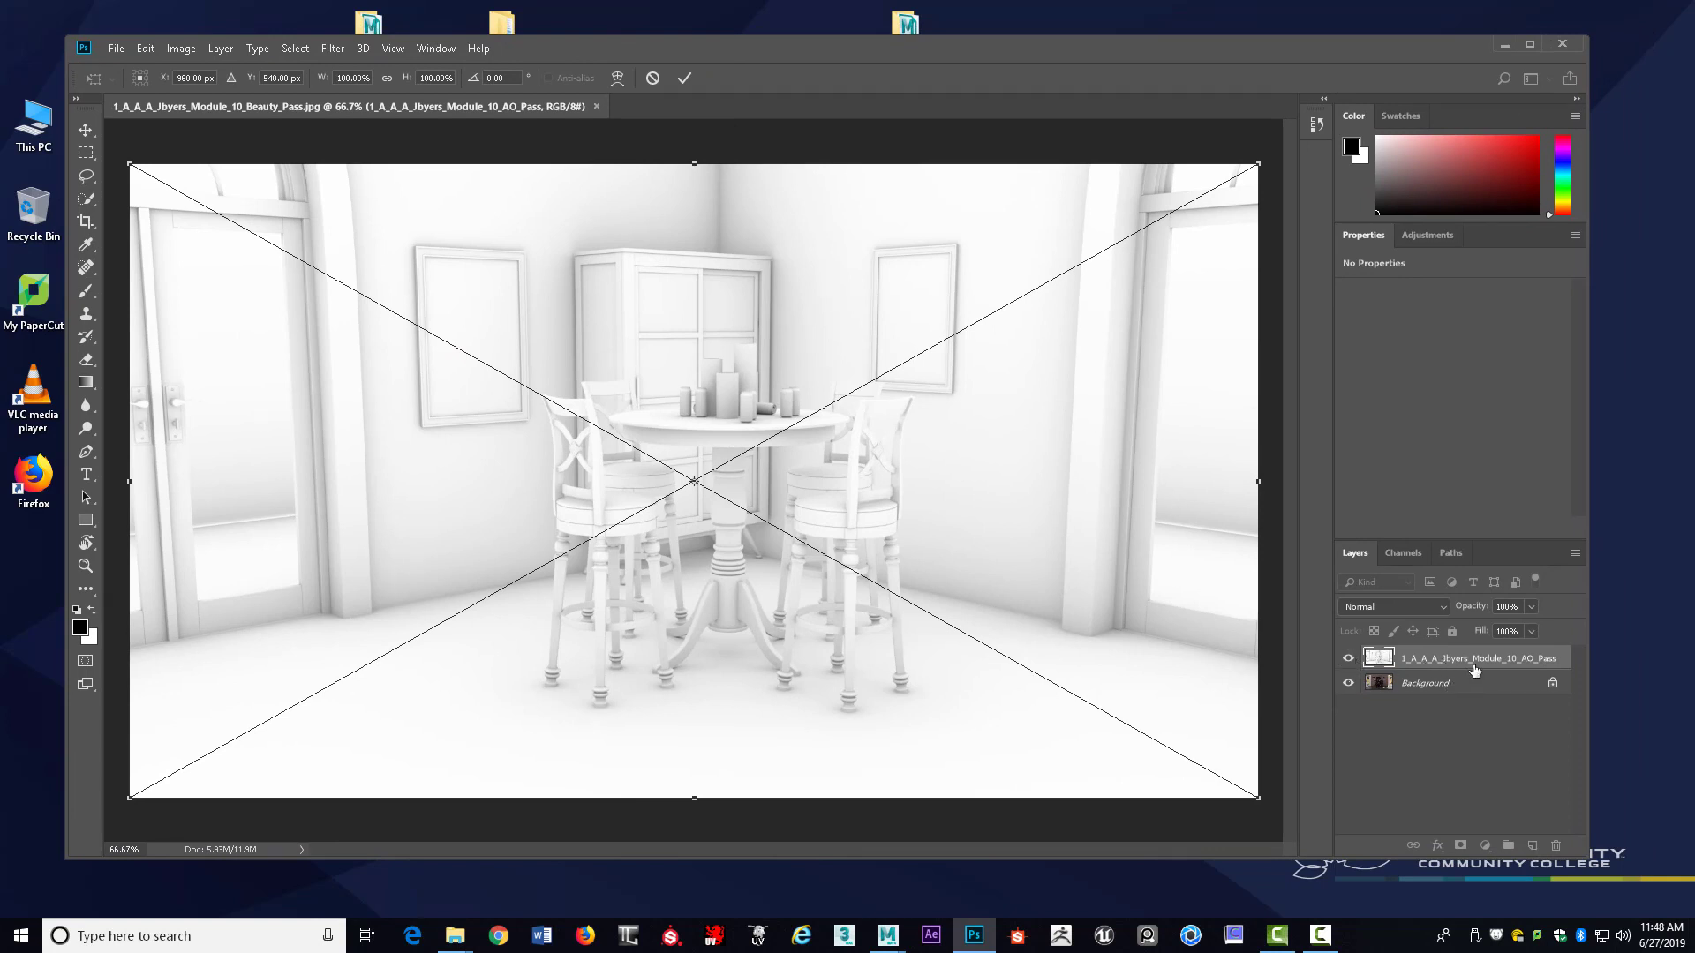
{"action": "key", "text": "Return"}
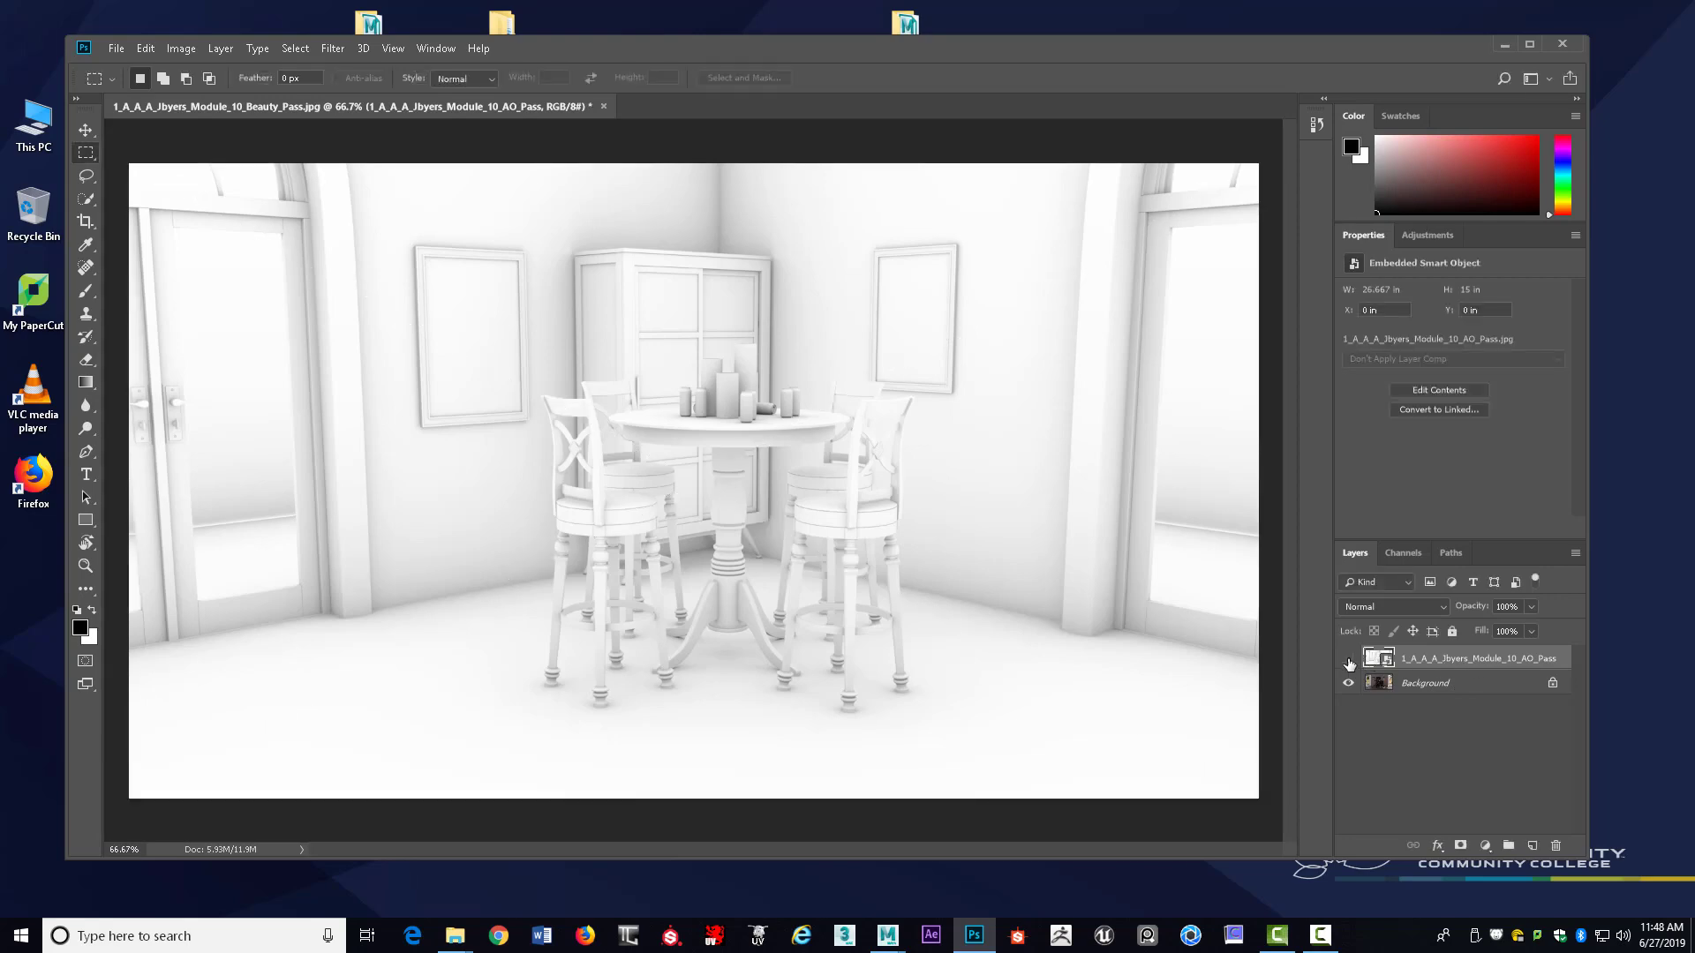
Toggle the placed AO_Pass layer's visibility repeatedly to compare it with the beauty pass, leaving the layer hidden
{"action": "left_click", "coordinate": [1348, 658]}
{"action": "left_click", "coordinate": [1348, 659]}
{"action": "left_click", "coordinate": [1347, 659]}
{"action": "left_click", "coordinate": [1348, 659]}
{"action": "left_click", "coordinate": [1348, 658]}
{"action": "left_click", "coordinate": [1348, 659]}
{"action": "left_click", "coordinate": [1348, 659]}
{"action": "left_click", "coordinate": [1348, 659]}
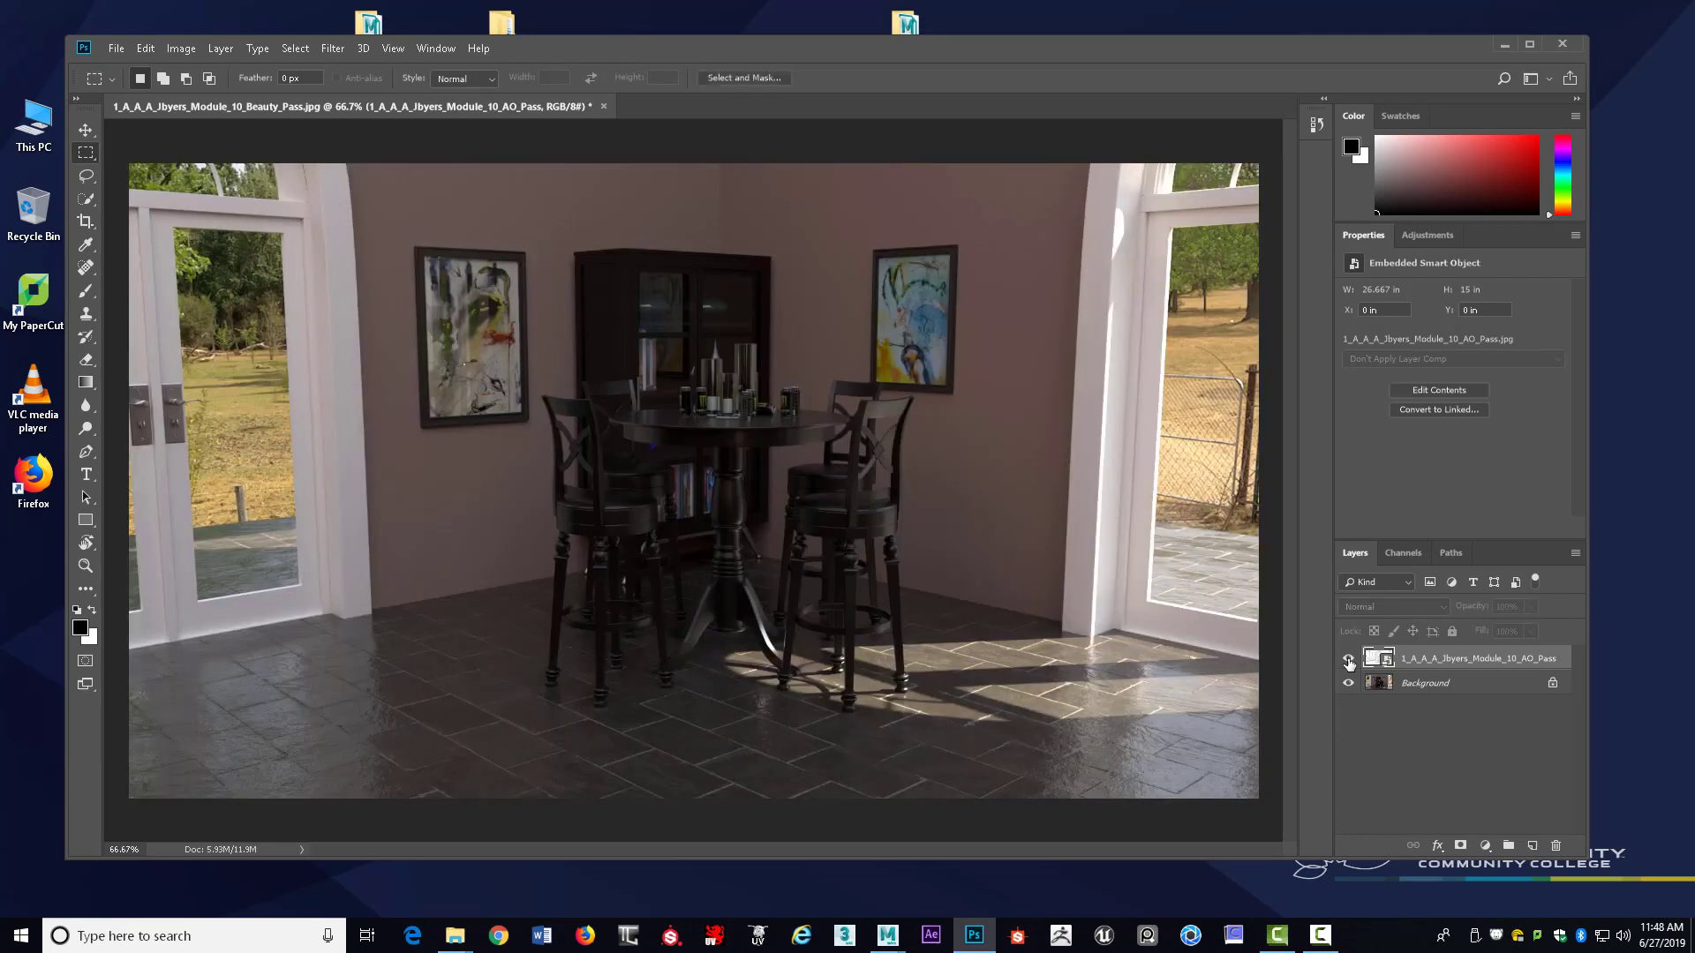
{"action": "left_click", "coordinate": [1348, 658]}
{"action": "left_click", "coordinate": [1348, 659]}
{"action": "left_click", "coordinate": [1348, 658]}
{"action": "left_click", "coordinate": [1347, 659]}
{"action": "left_click", "coordinate": [1347, 659]}
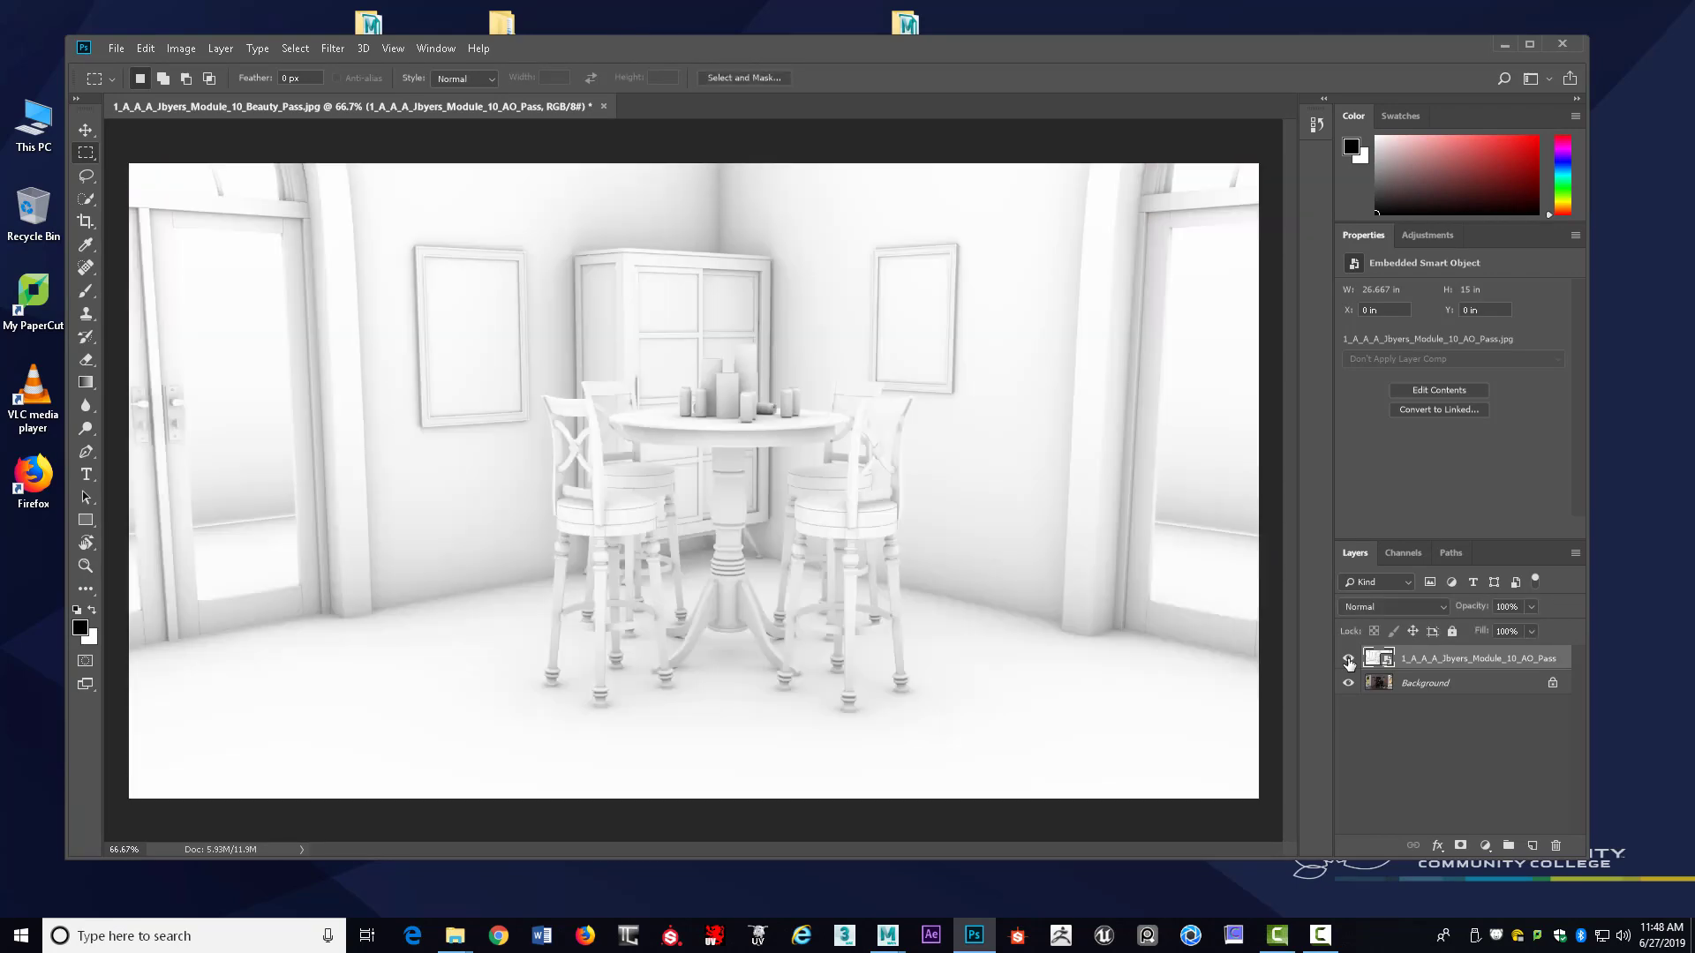
{"action": "left_click", "coordinate": [1348, 659]}
{"action": "left_click", "coordinate": [1348, 658]}
{"action": "left_click", "coordinate": [1347, 658]}
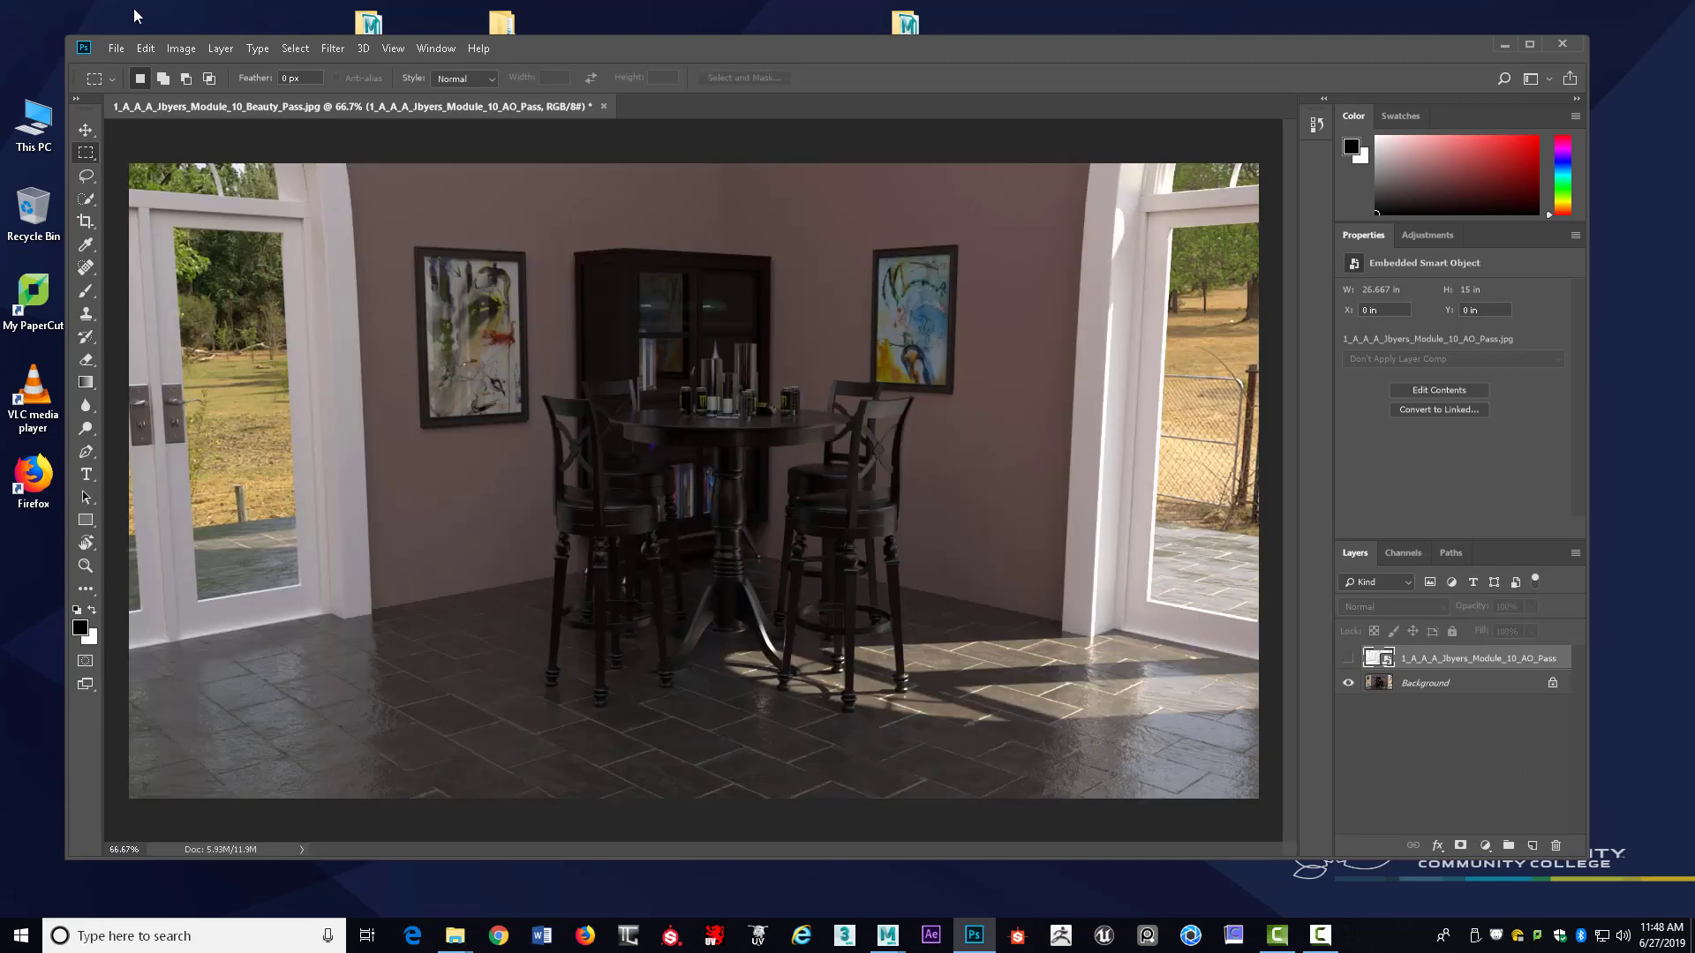
Open the Module 10 AO_Pass image from the images folder of 1_A_LIVING_ROOM_ASSET_TEXTURING on the Desktop as a separate document
{"action": "left_click", "coordinate": [116, 48]}
{"action": "left_click", "coordinate": [150, 83]}
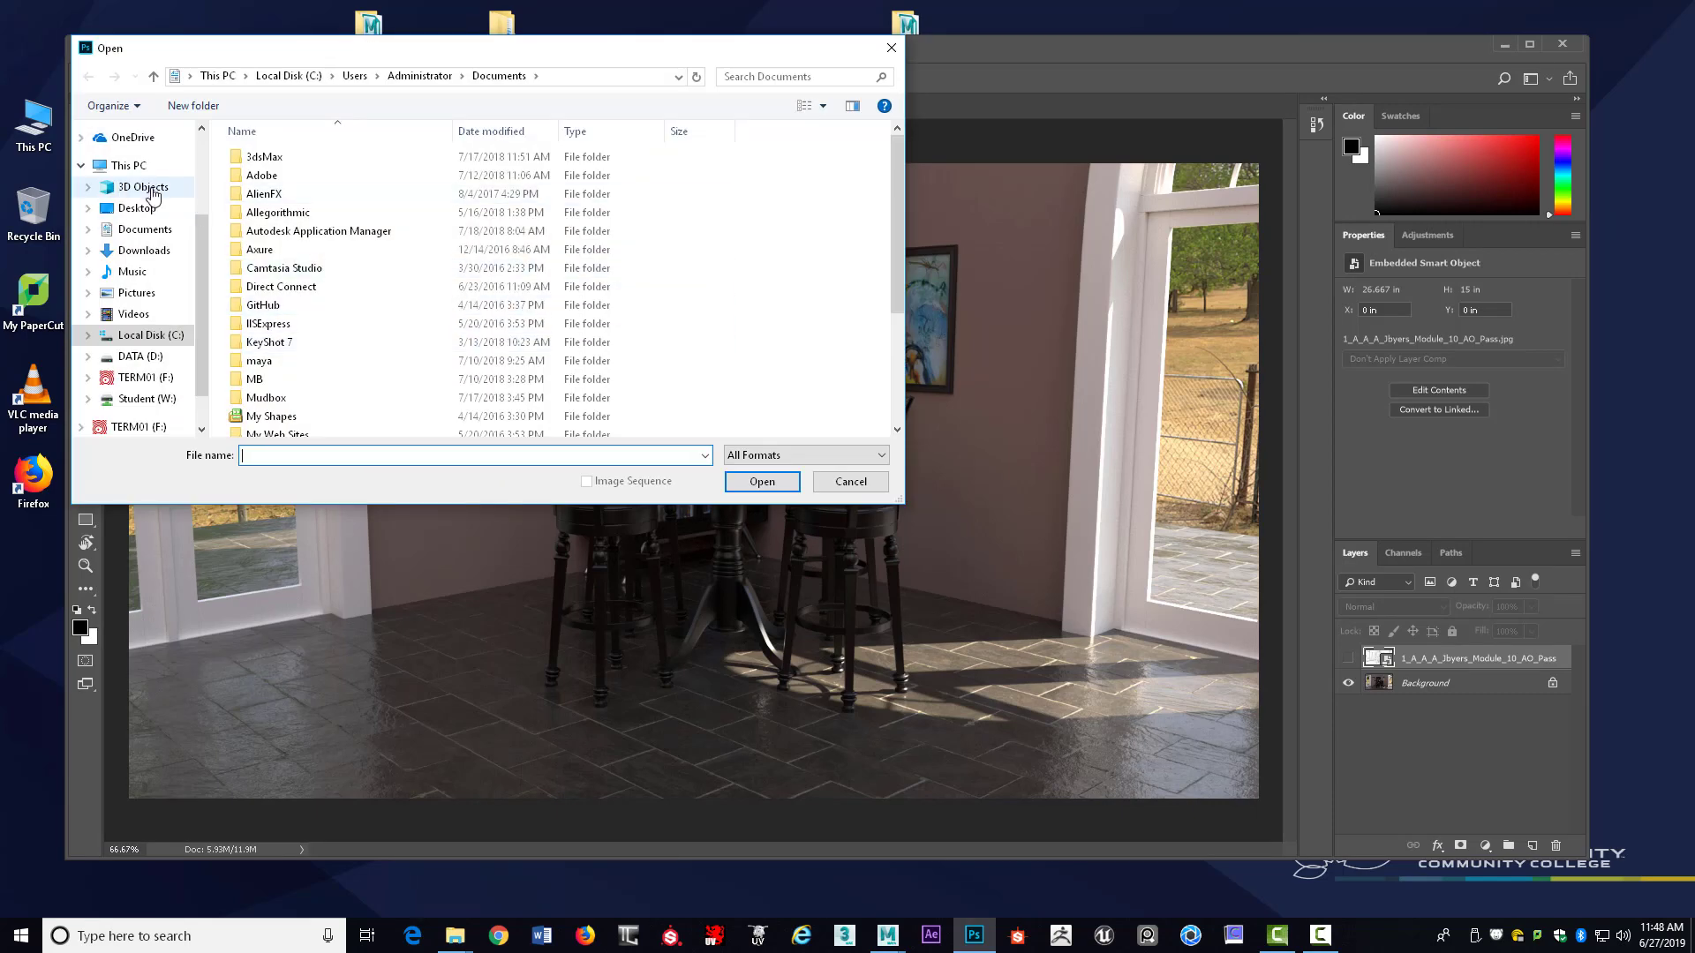
{"action": "left_click", "coordinate": [137, 208]}
{"action": "left_click", "coordinate": [364, 164]}
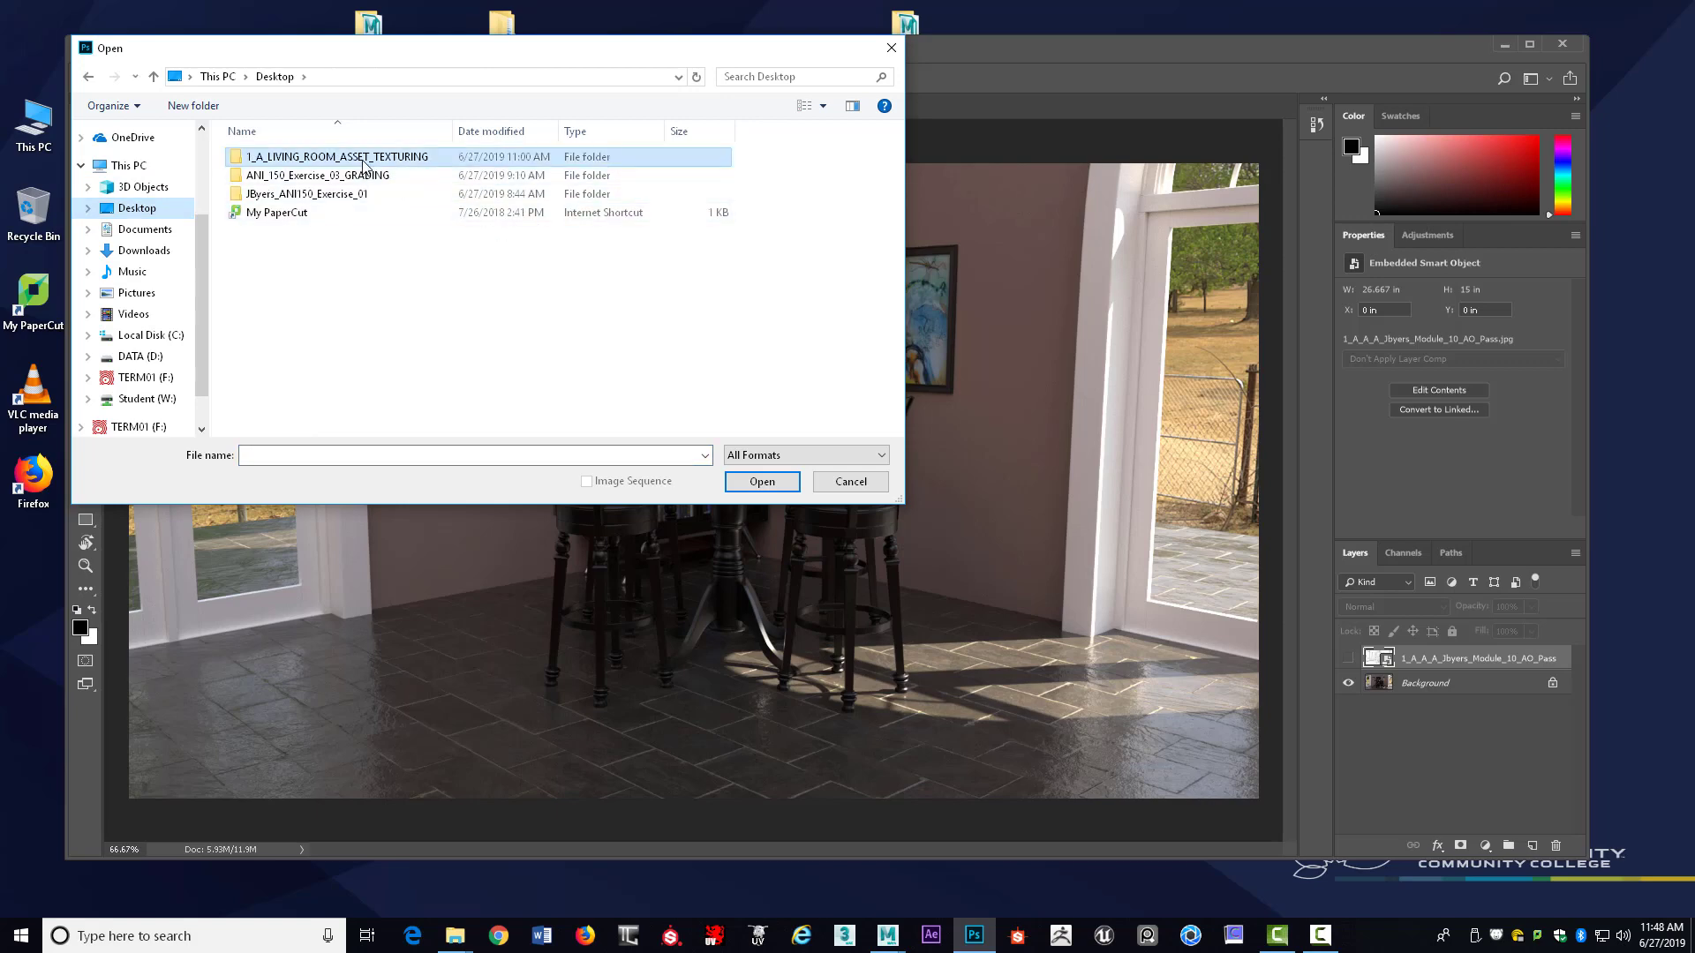
{"action": "double_click", "coordinate": [364, 164]}
{"action": "double_click", "coordinate": [337, 242]}
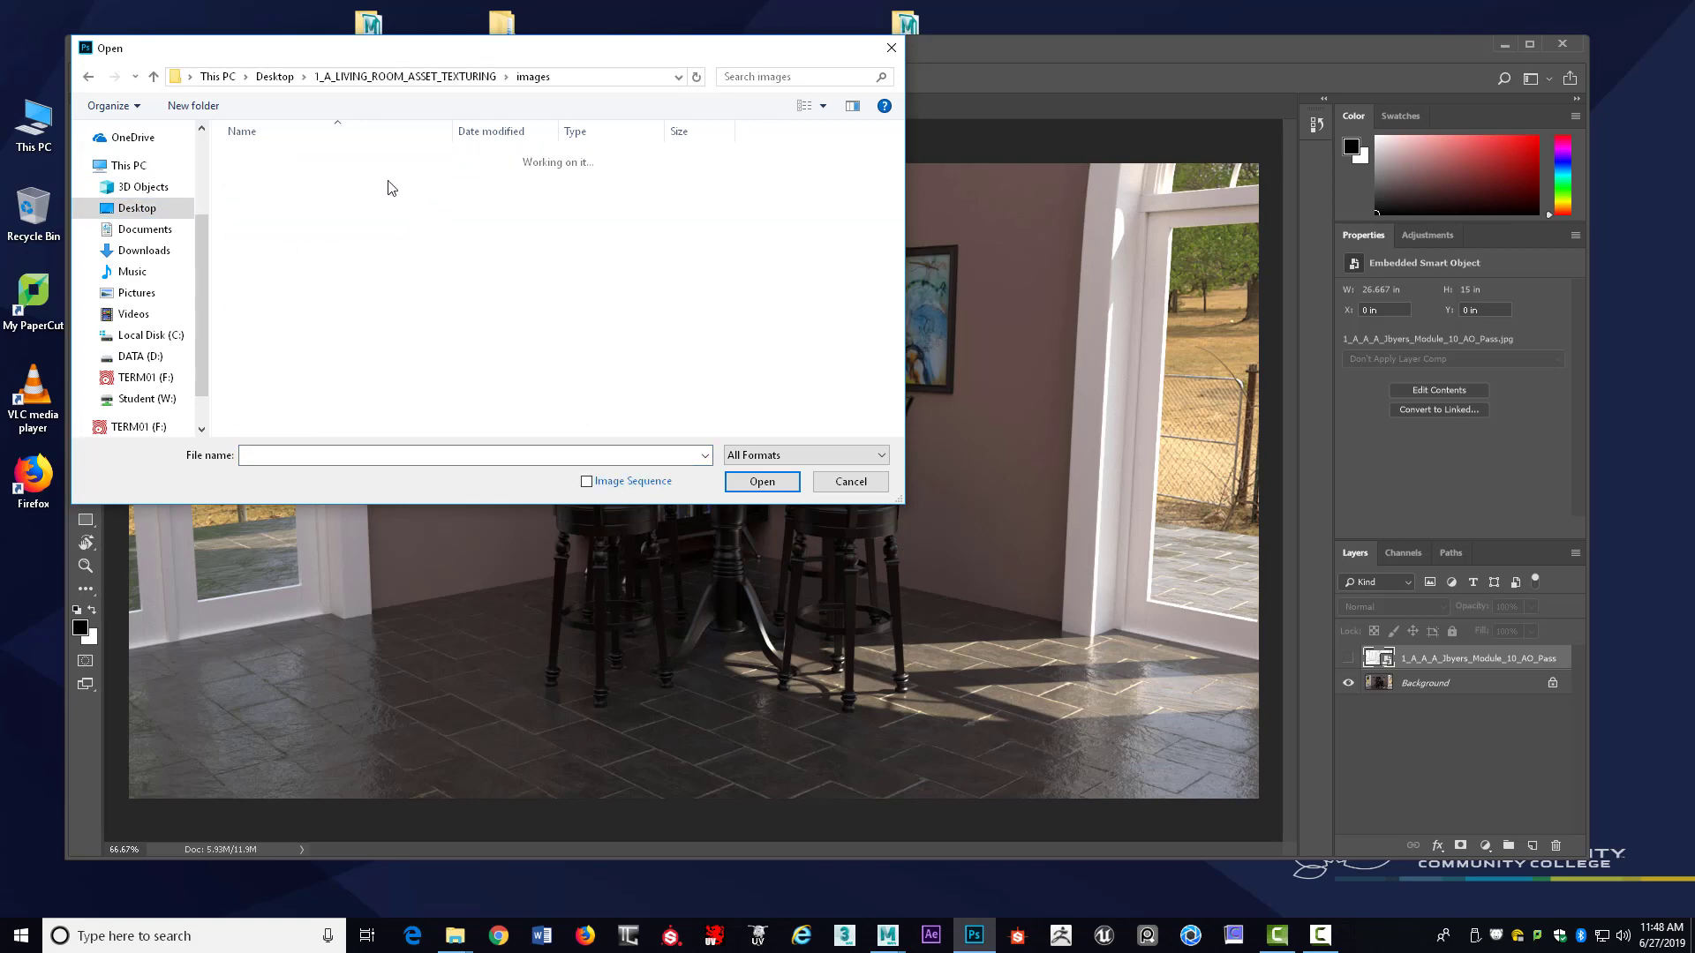
{"action": "left_click", "coordinate": [366, 191]}
{"action": "left_click", "coordinate": [762, 481]}
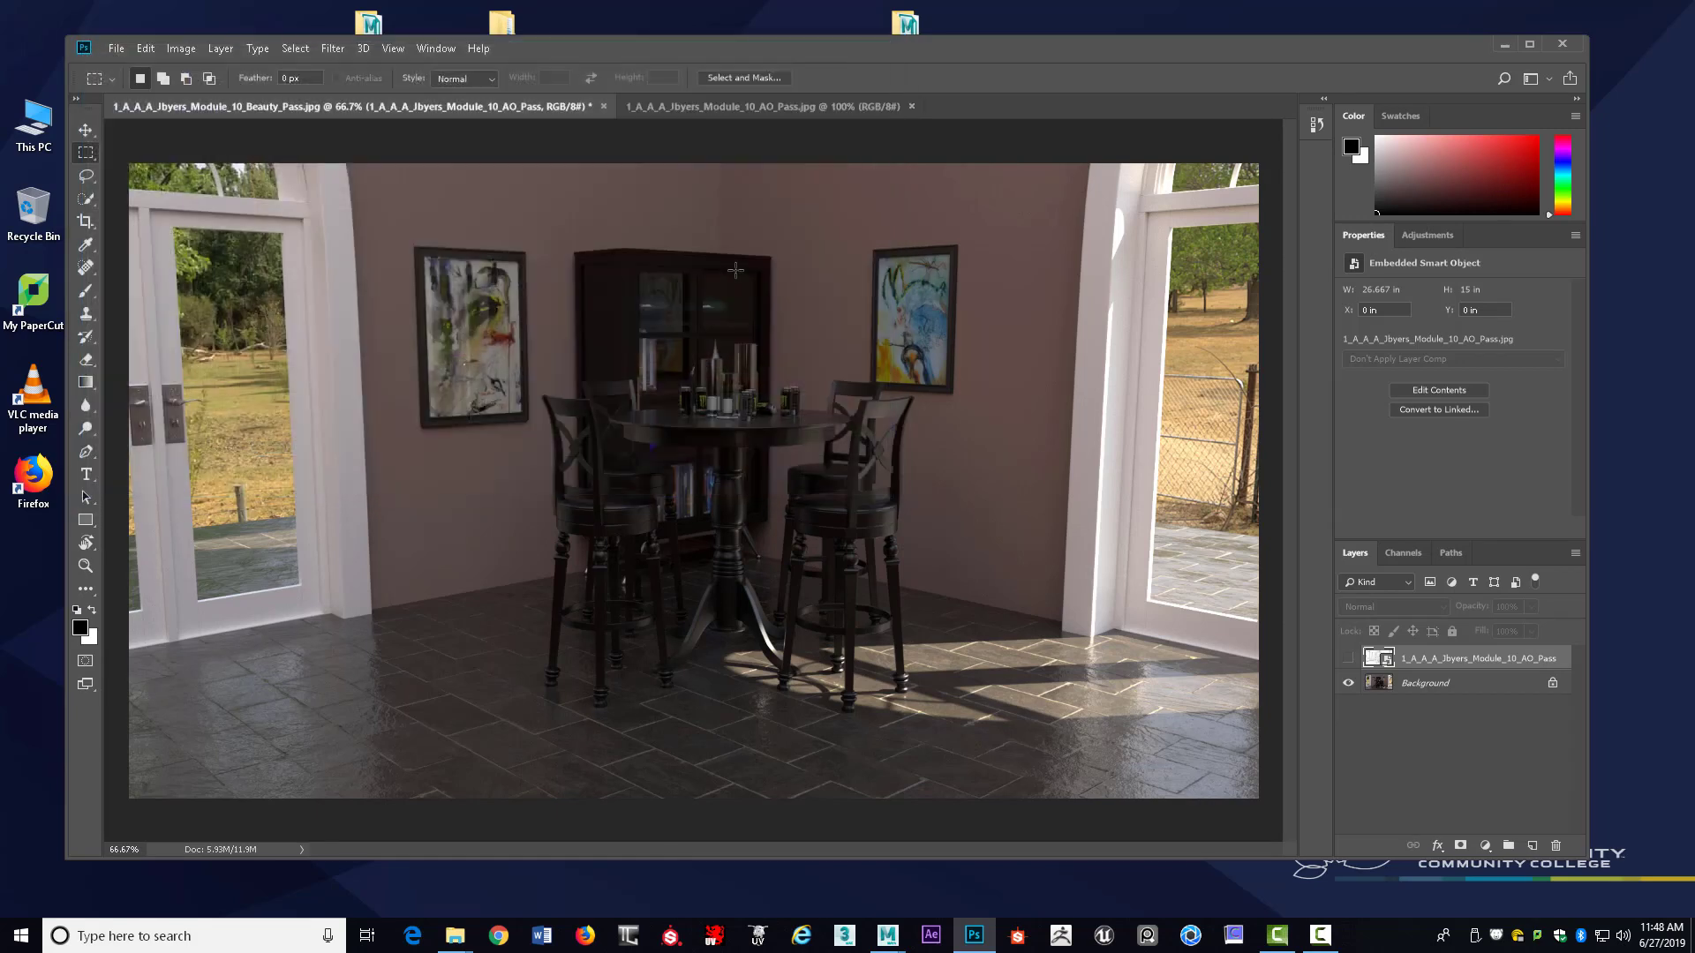
Float the AO_Pass document, copy its image into the Beauty_Pass document with the Move tool aligned to the canvas, and close the AO_Pass document
{"action": "left_click", "coordinate": [755, 107]}
{"action": "left_click_drag", "start_coordinate": [755, 108], "coordinate": [863, 230]}
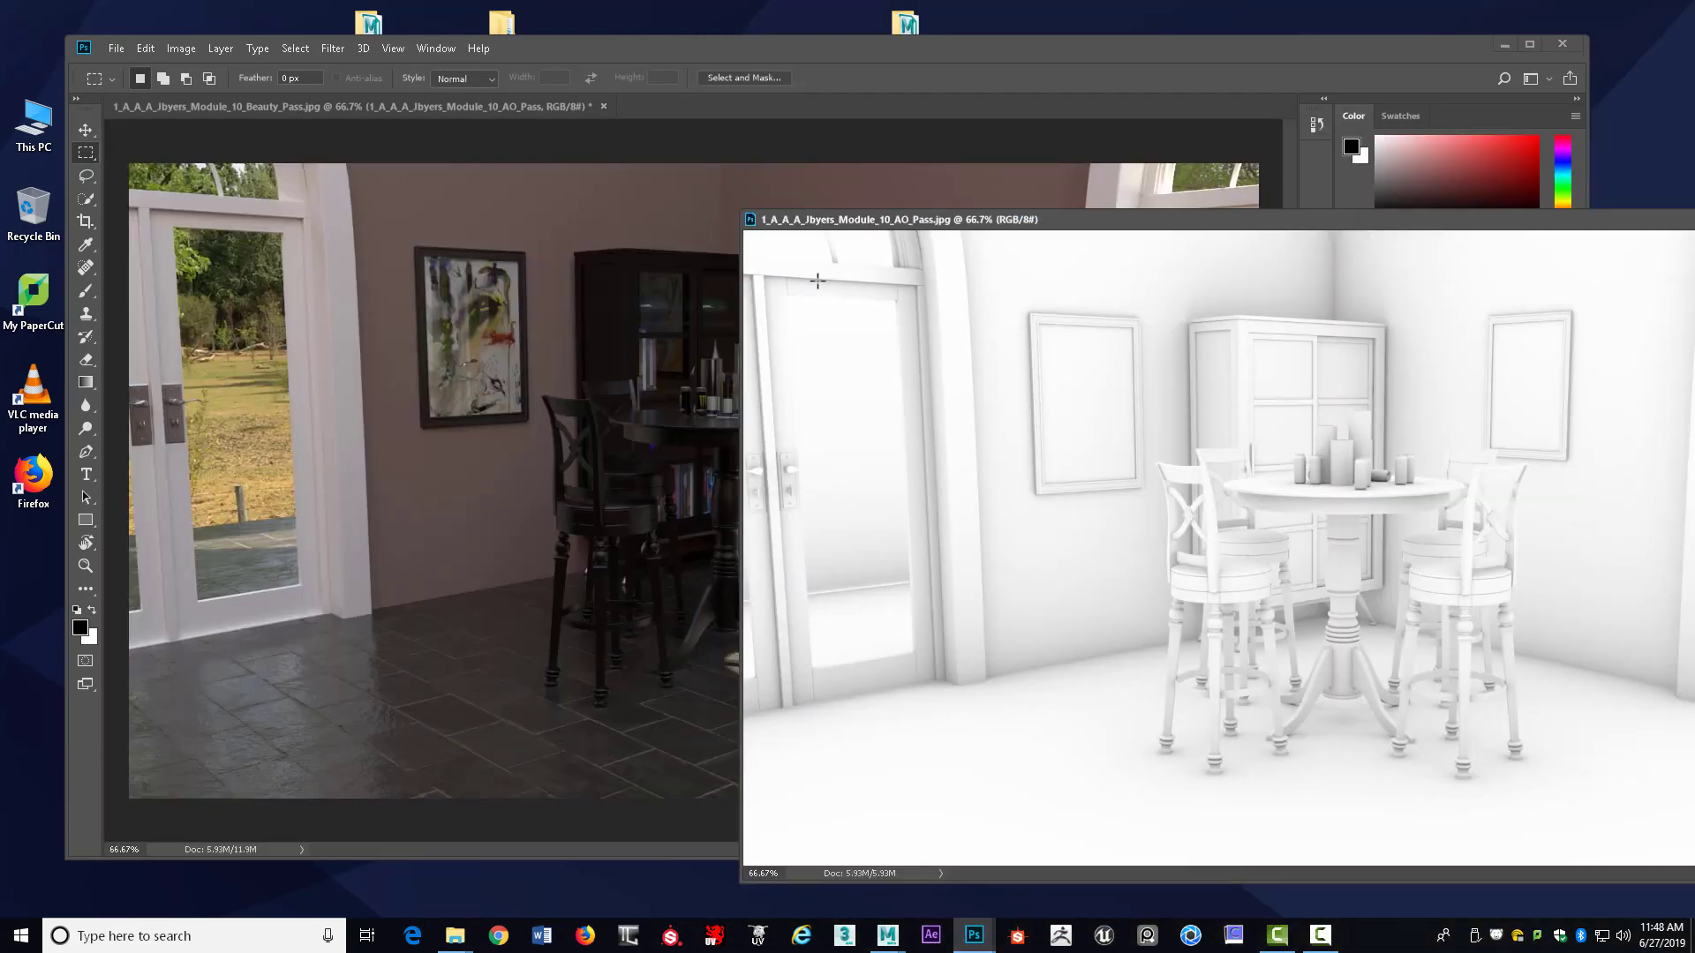
{"action": "left_click", "coordinate": [86, 129]}
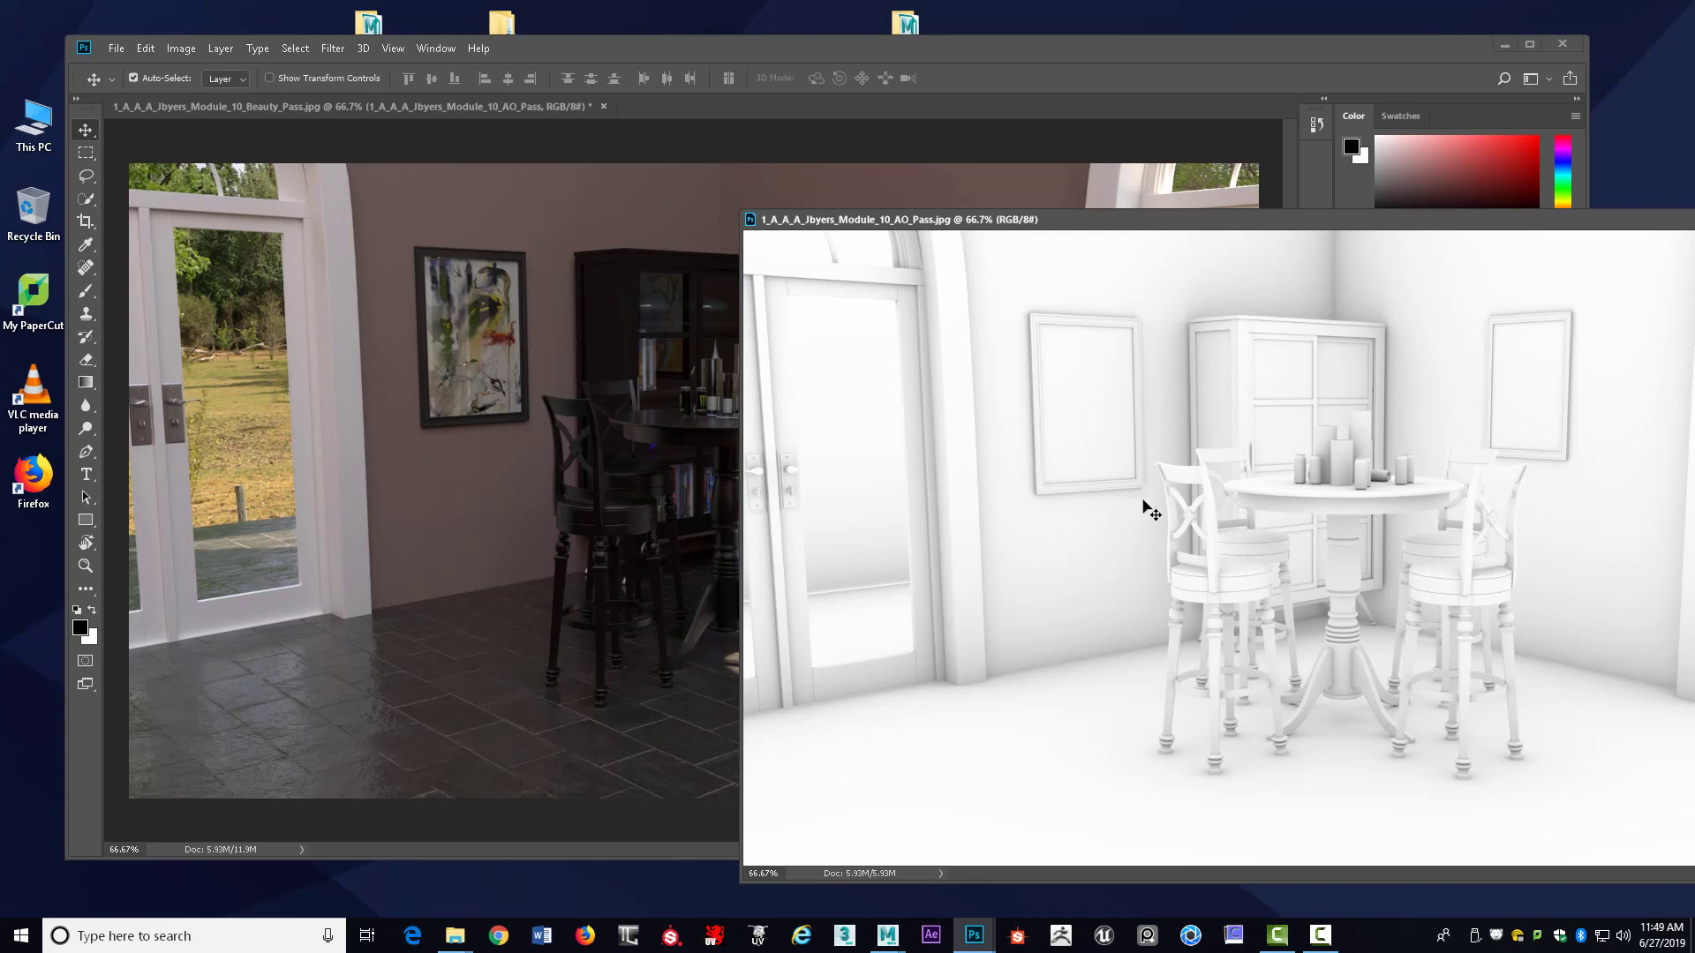
{"action": "left_click_drag", "start_coordinate": [1147, 510], "coordinate": [544, 342]}
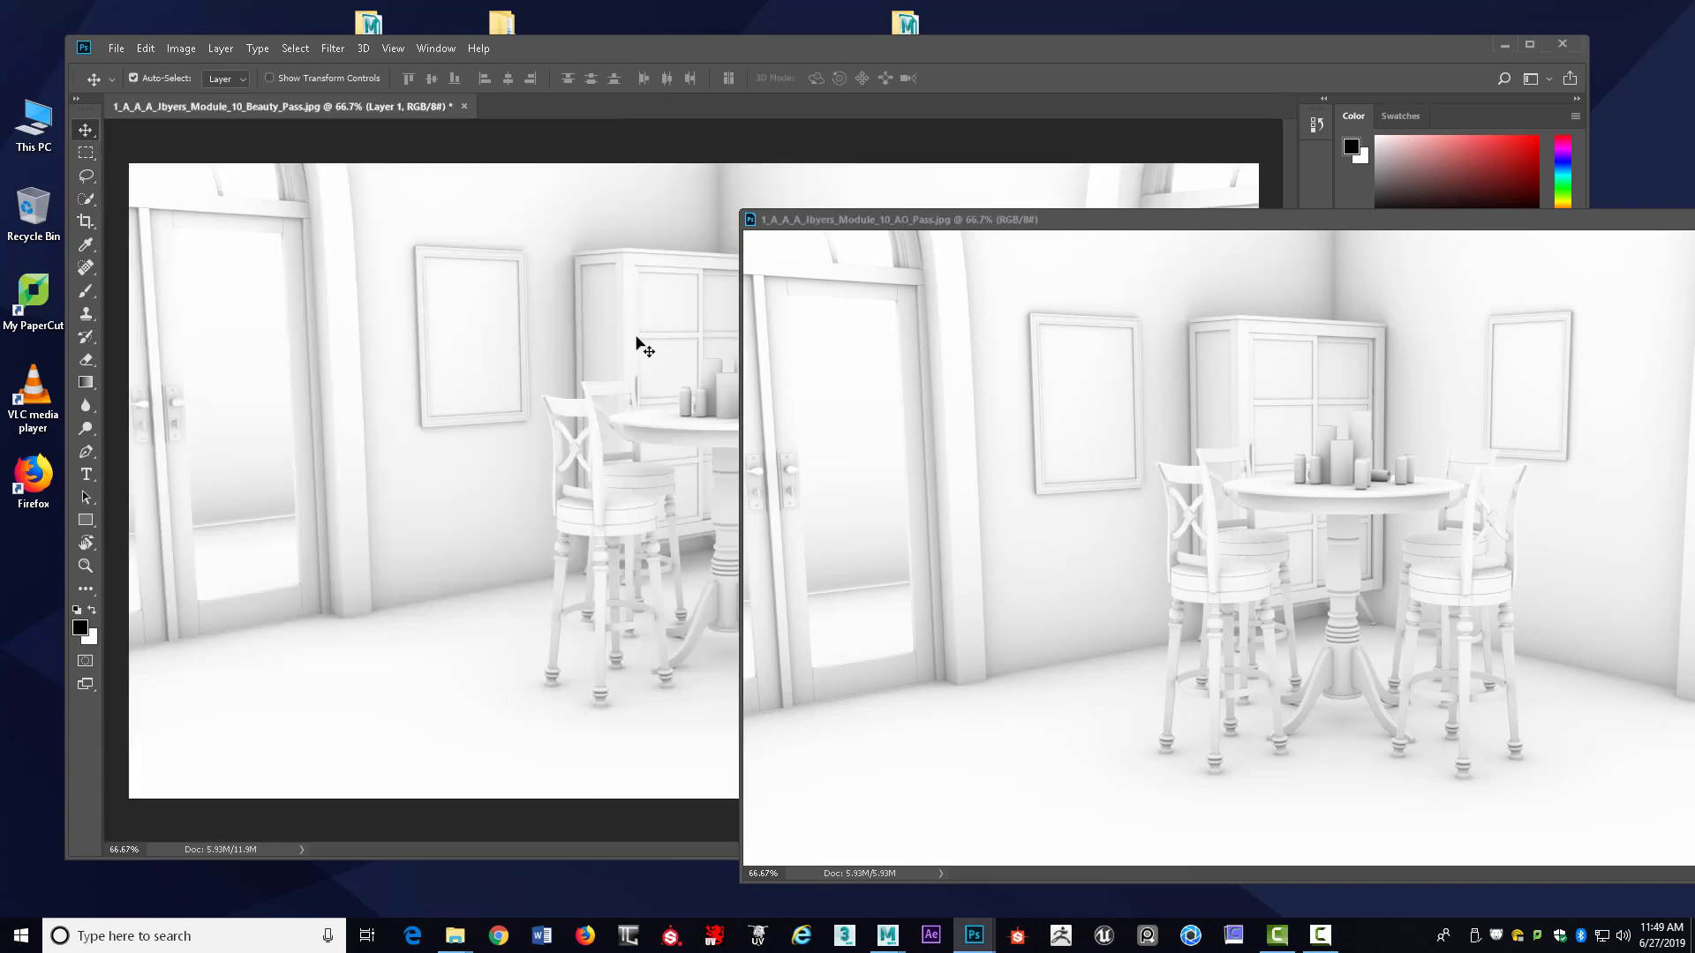
{"action": "left_click_drag", "start_coordinate": [1163, 220], "coordinate": [653, 191]}
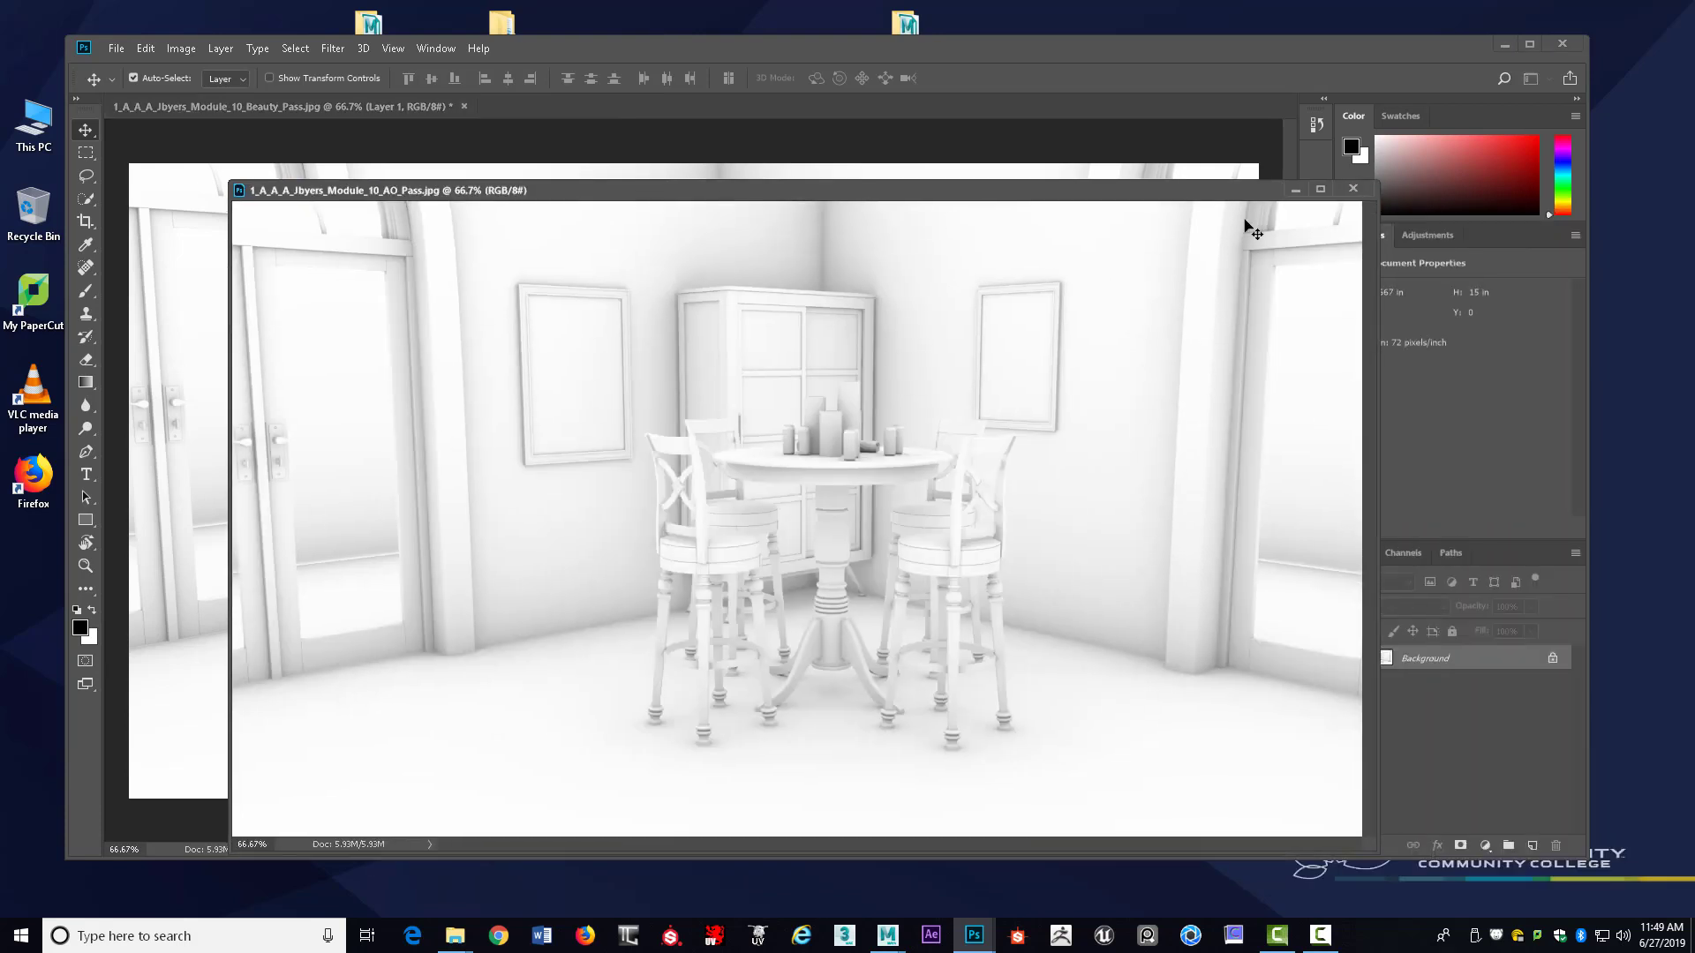
{"action": "left_click", "coordinate": [1353, 189]}
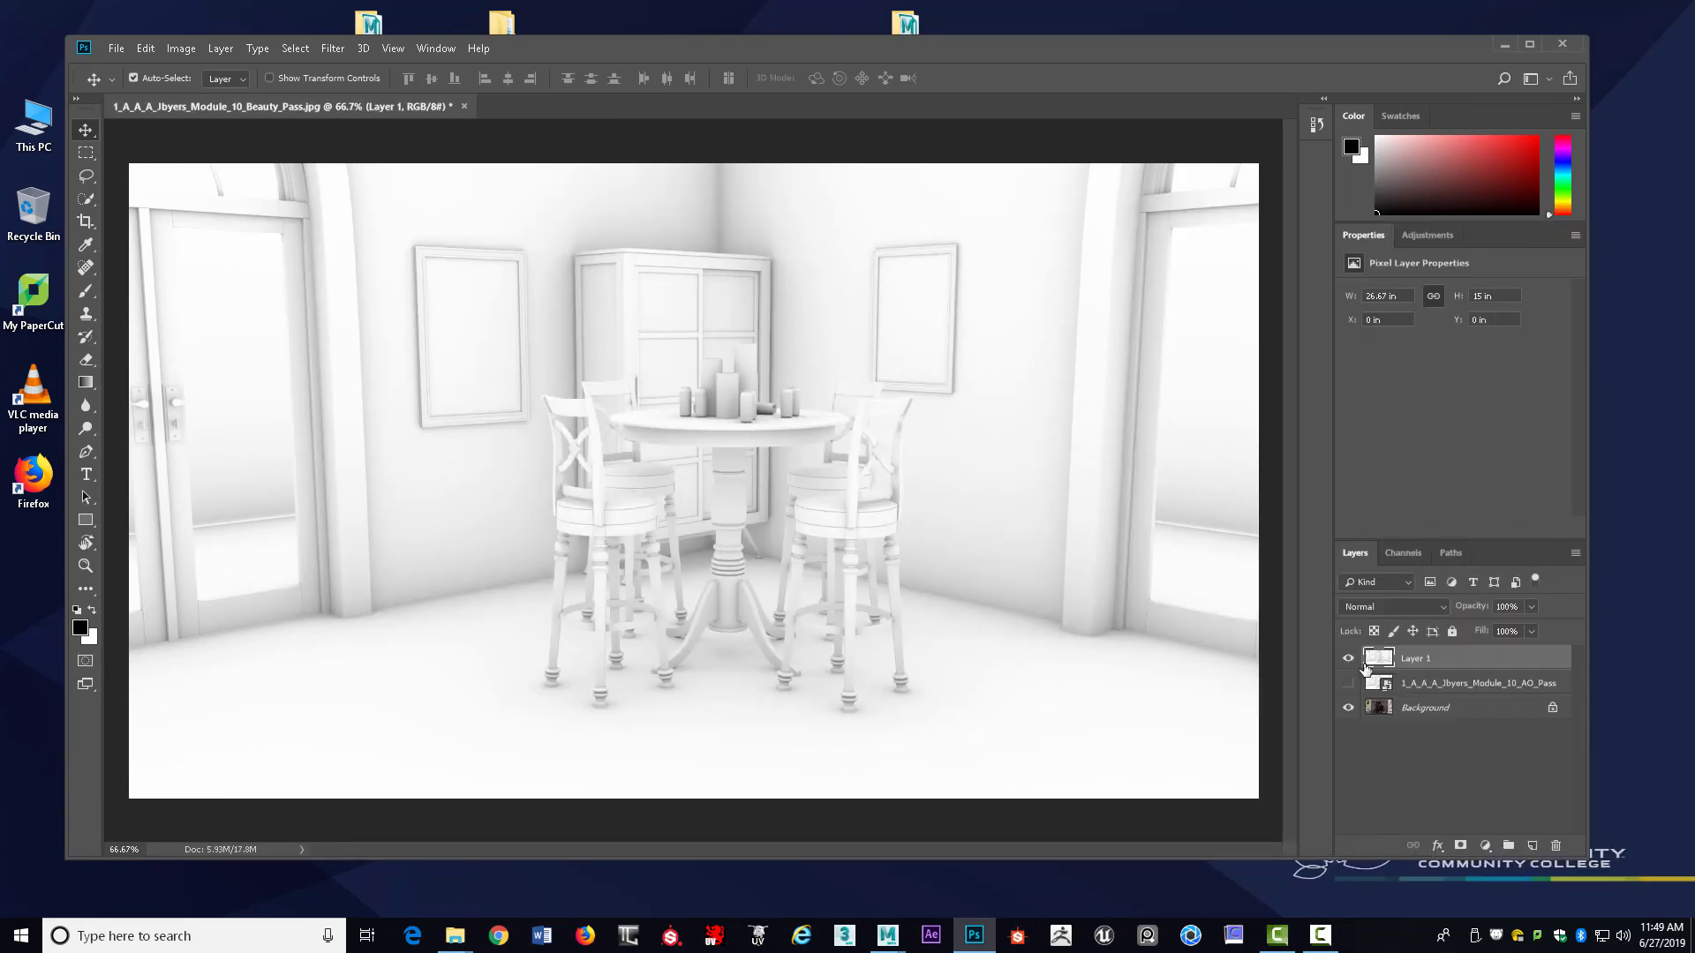
Check the copied AO layer against the beauty pass and set its blend mode to Multiply
{"action": "left_click", "coordinate": [1348, 657]}
{"action": "left_click", "coordinate": [1348, 657]}
{"action": "left_click", "coordinate": [1440, 607]}
{"action": "left_click", "coordinate": [1375, 233]}
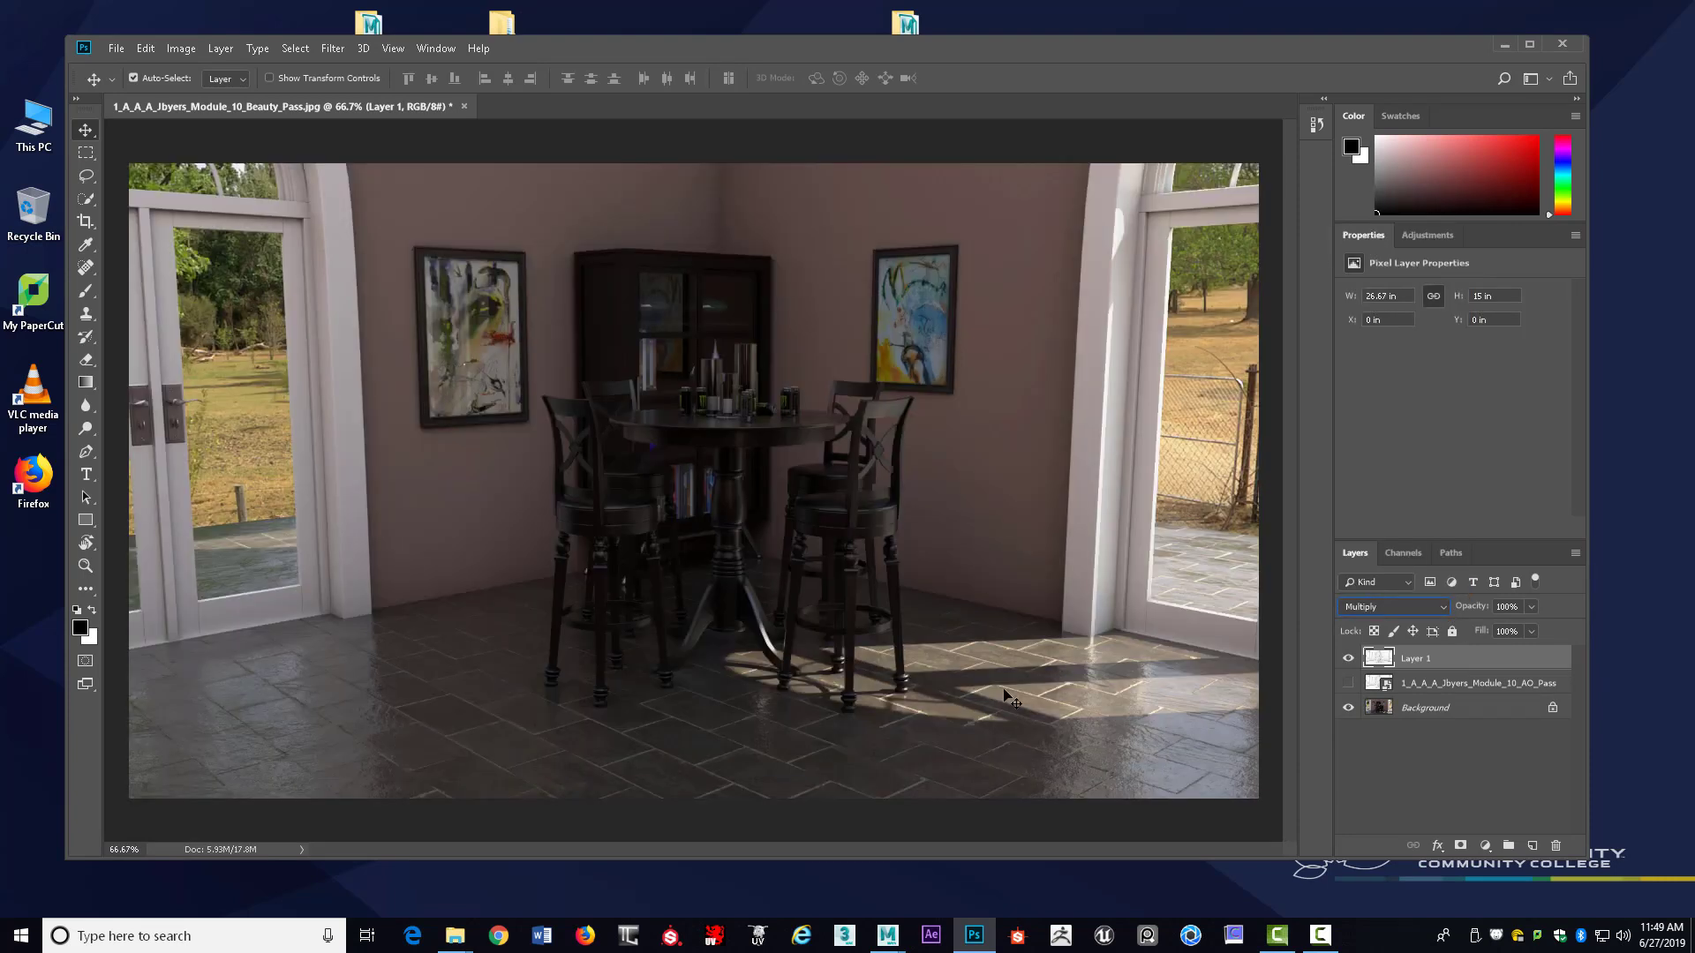
Compare the beauty pass with and without the multiplied AO layer by toggling that layer's visibility, leaving it shown
{"action": "left_click", "coordinate": [1348, 658]}
{"action": "left_click", "coordinate": [1347, 659]}
{"action": "left_click", "coordinate": [1348, 659]}
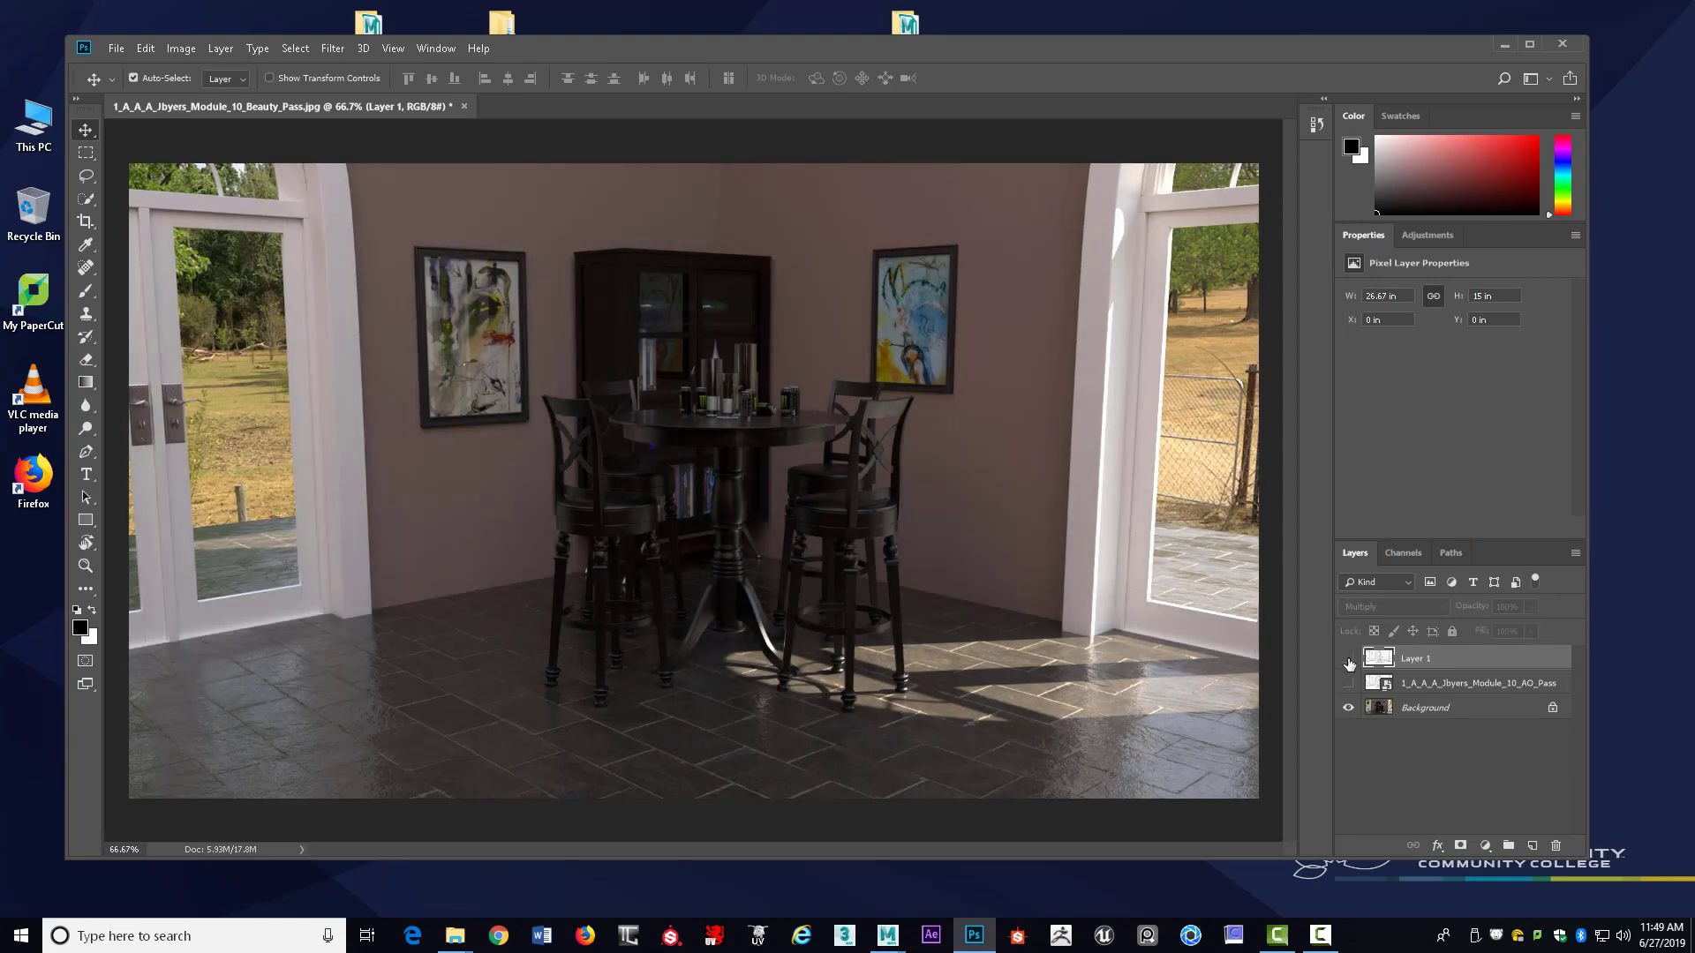
{"action": "left_click", "coordinate": [1348, 660]}
{"action": "left_click", "coordinate": [1348, 660]}
{"action": "left_click", "coordinate": [1348, 660]}
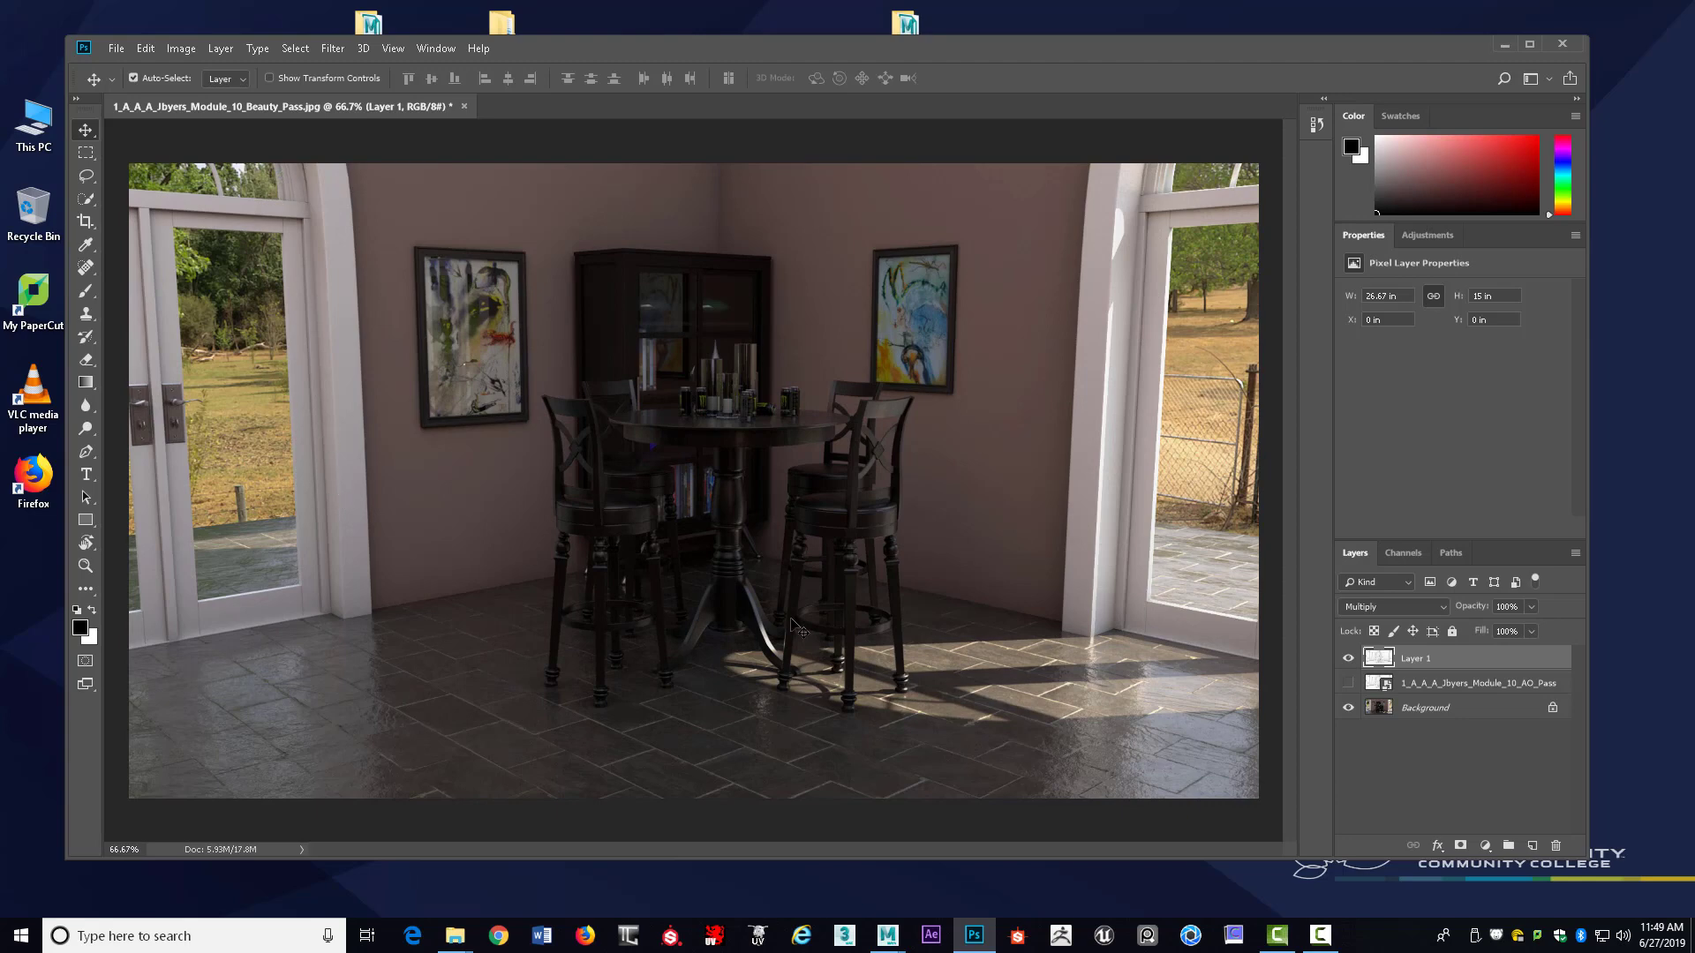
{"action": "left_click", "coordinate": [1348, 660]}
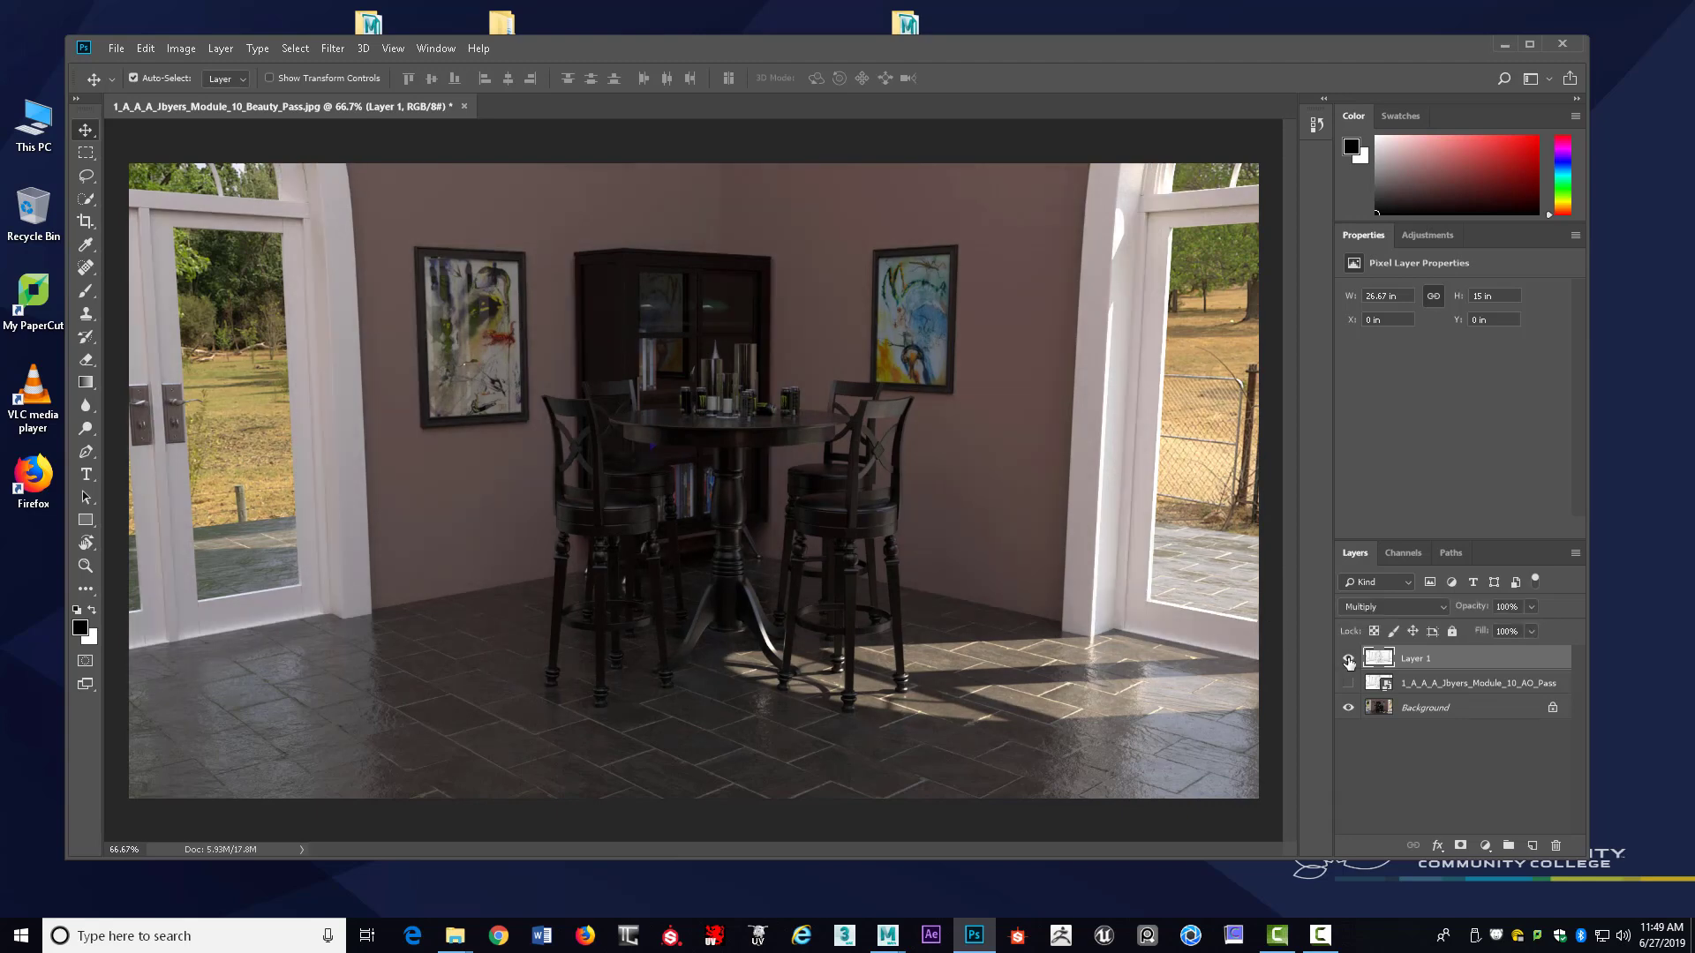
{"action": "left_click", "coordinate": [1348, 661]}
{"action": "left_click", "coordinate": [1348, 660]}
{"action": "left_click", "coordinate": [1348, 660]}
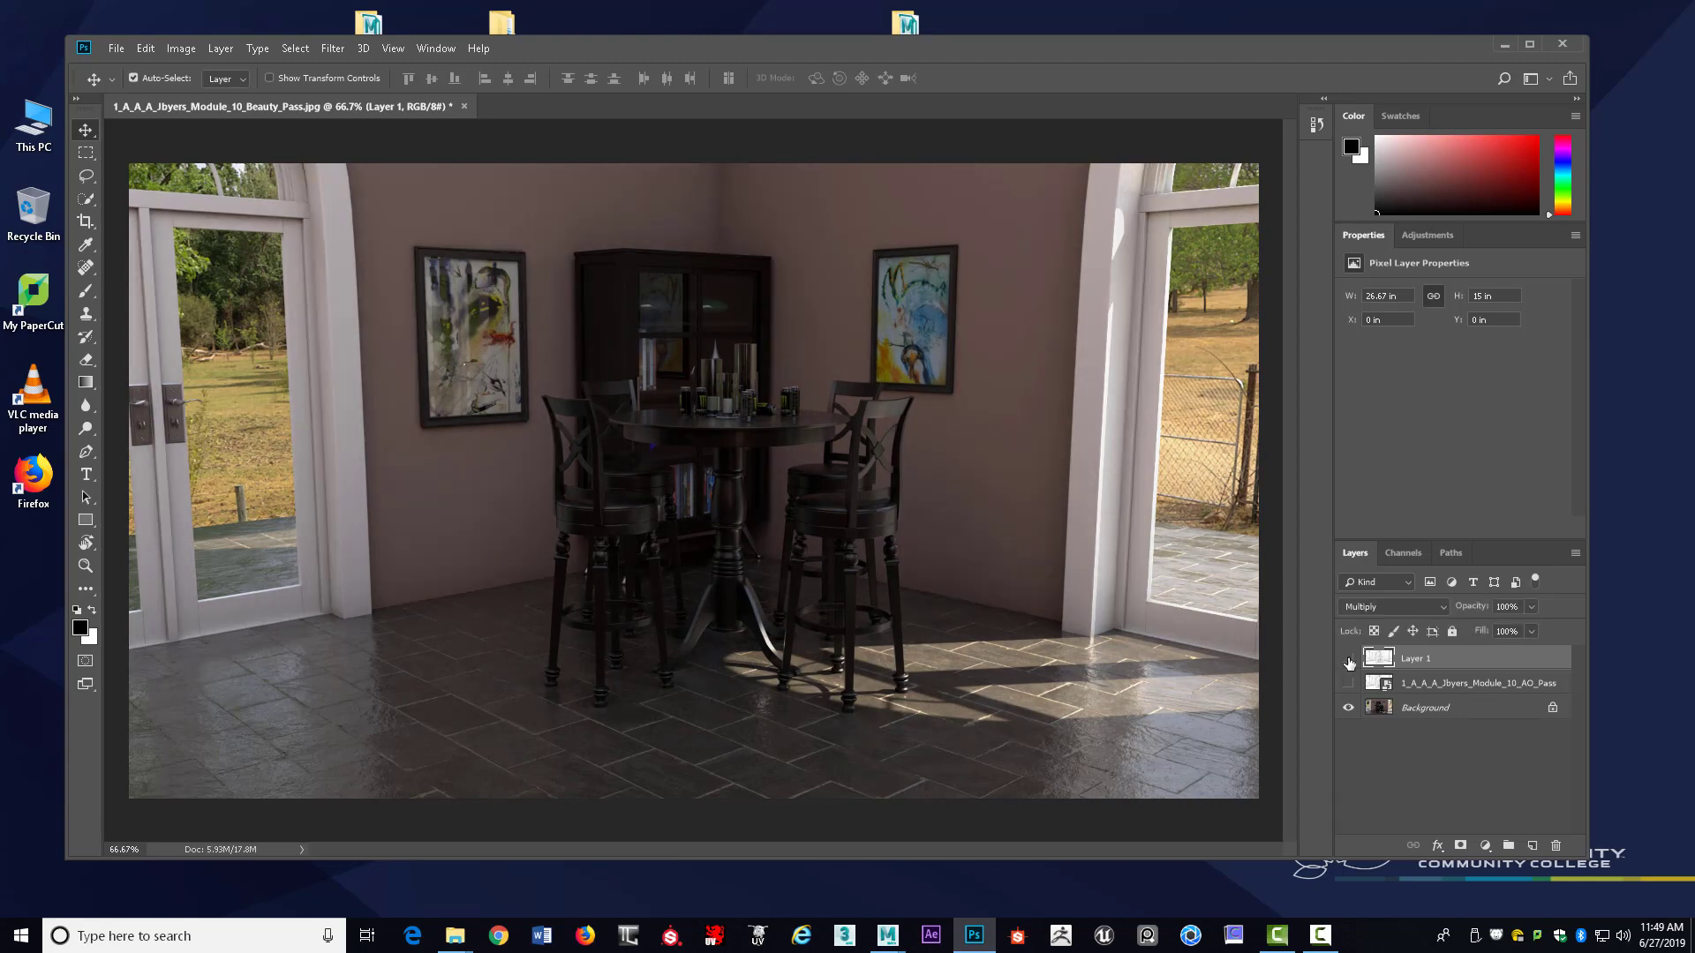
{"action": "left_click", "coordinate": [1348, 660]}
{"action": "left_click", "coordinate": [1348, 660]}
{"action": "left_click", "coordinate": [1348, 661]}
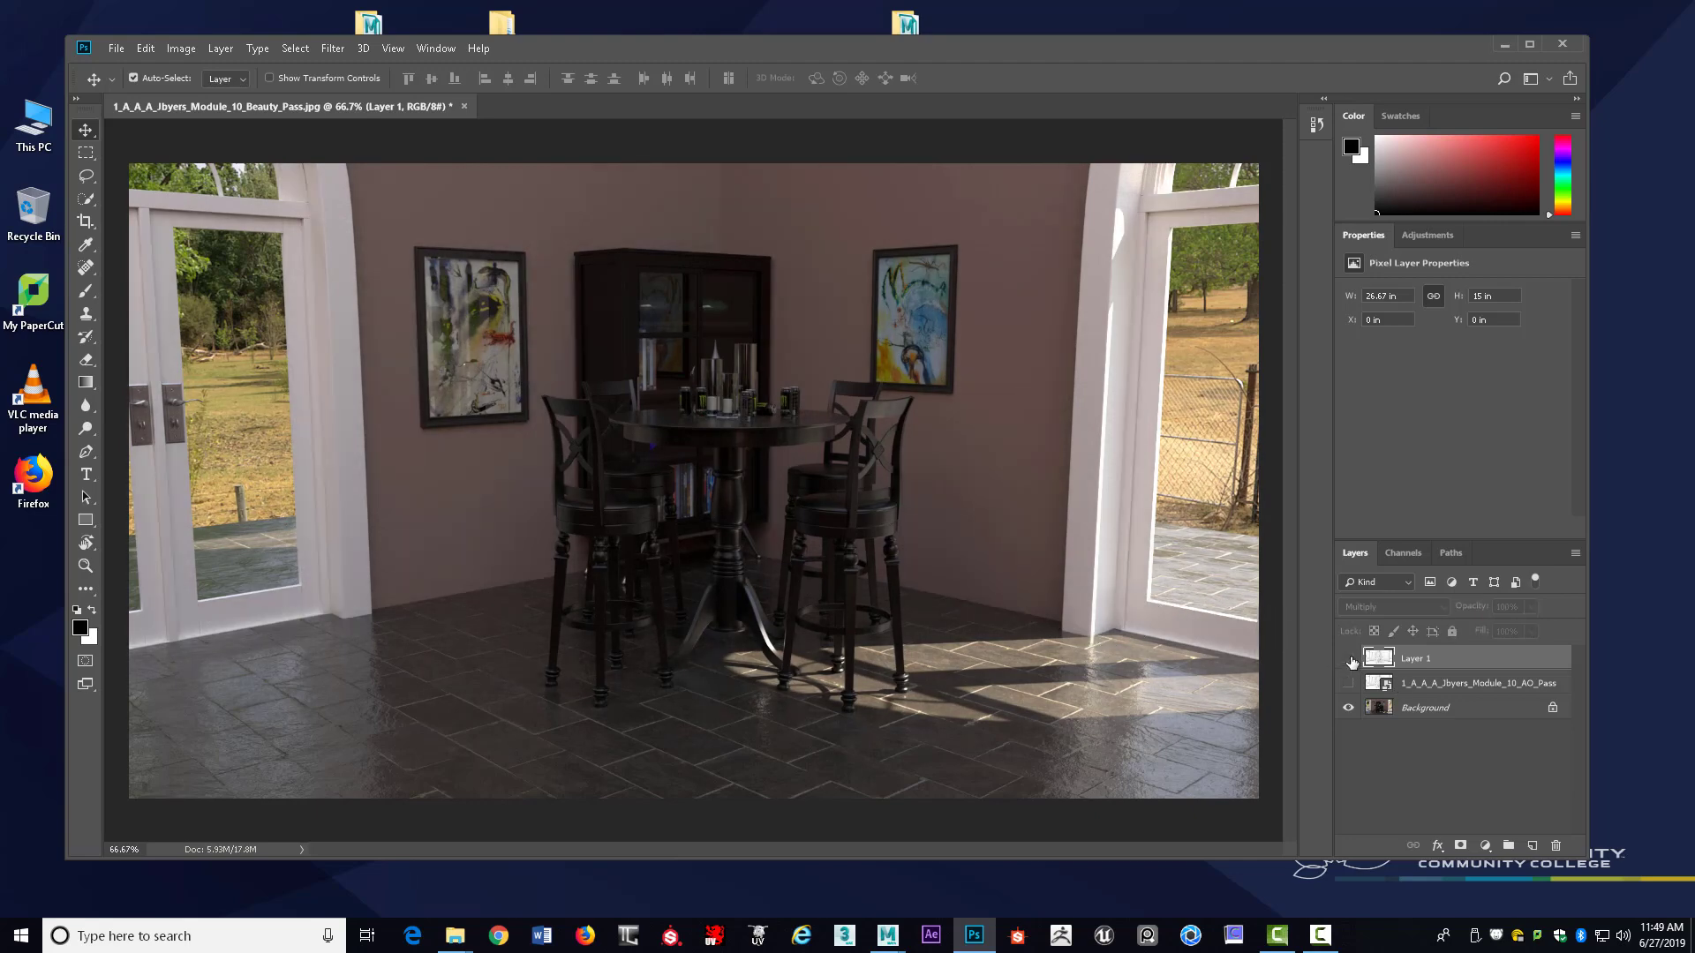
{"action": "left_click", "coordinate": [1349, 660]}
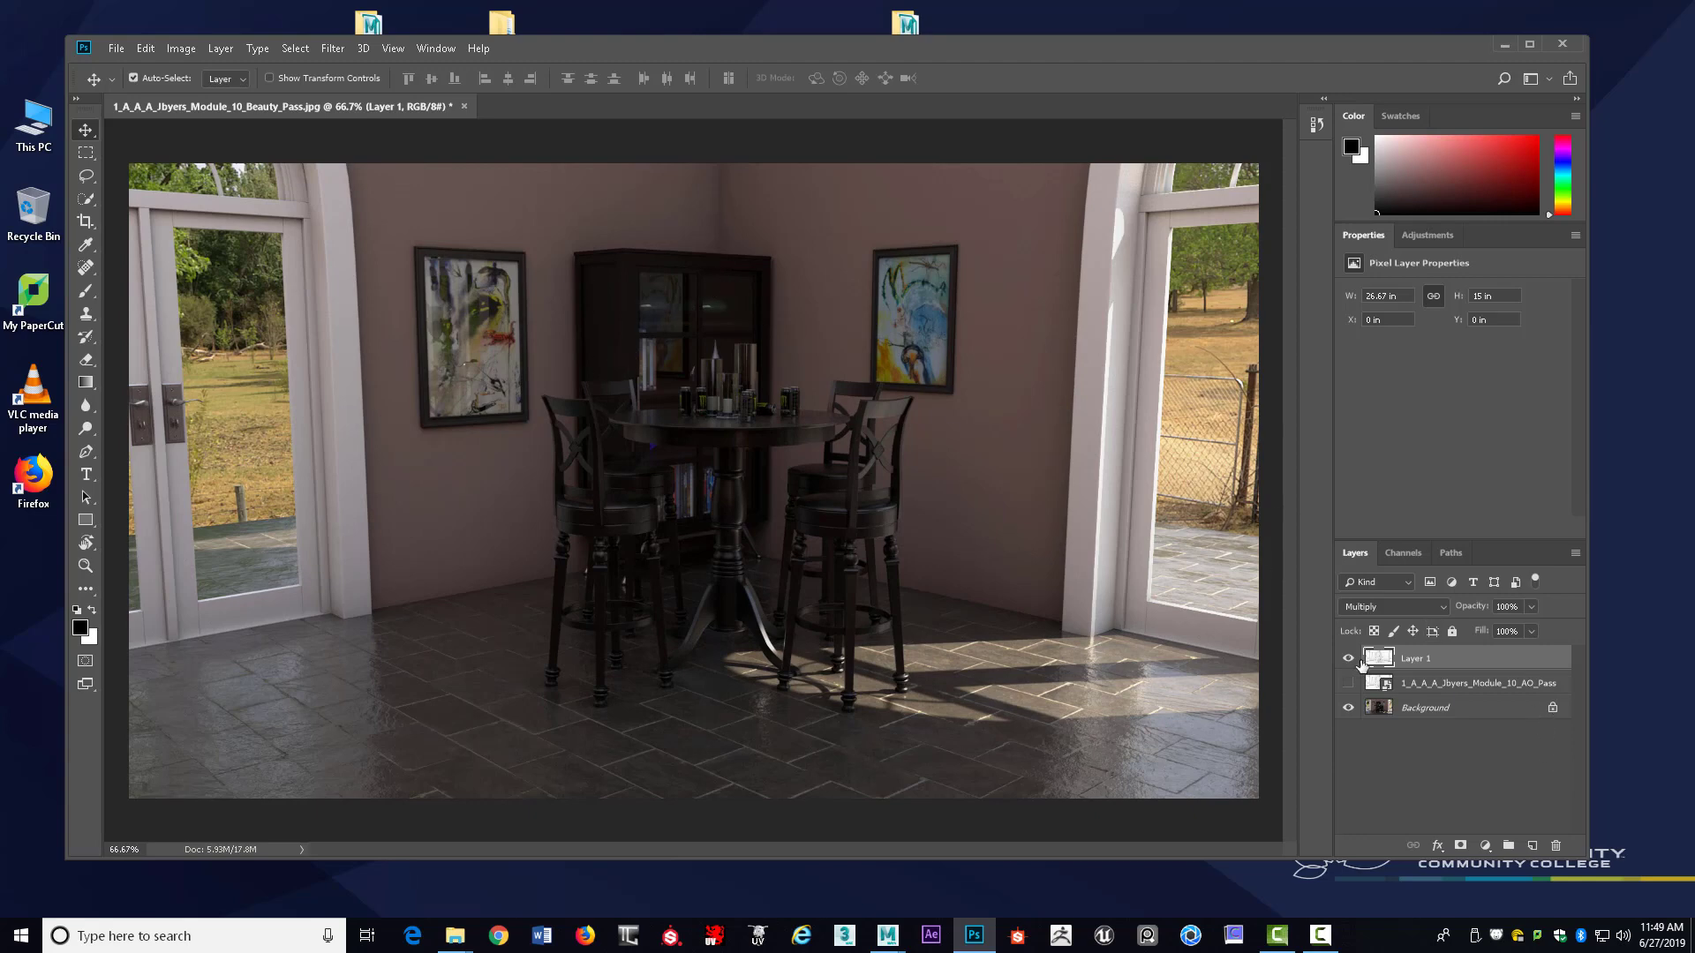
{"action": "left_click", "coordinate": [1349, 660]}
{"action": "left_click", "coordinate": [1349, 660]}
{"action": "left_click", "coordinate": [1349, 660]}
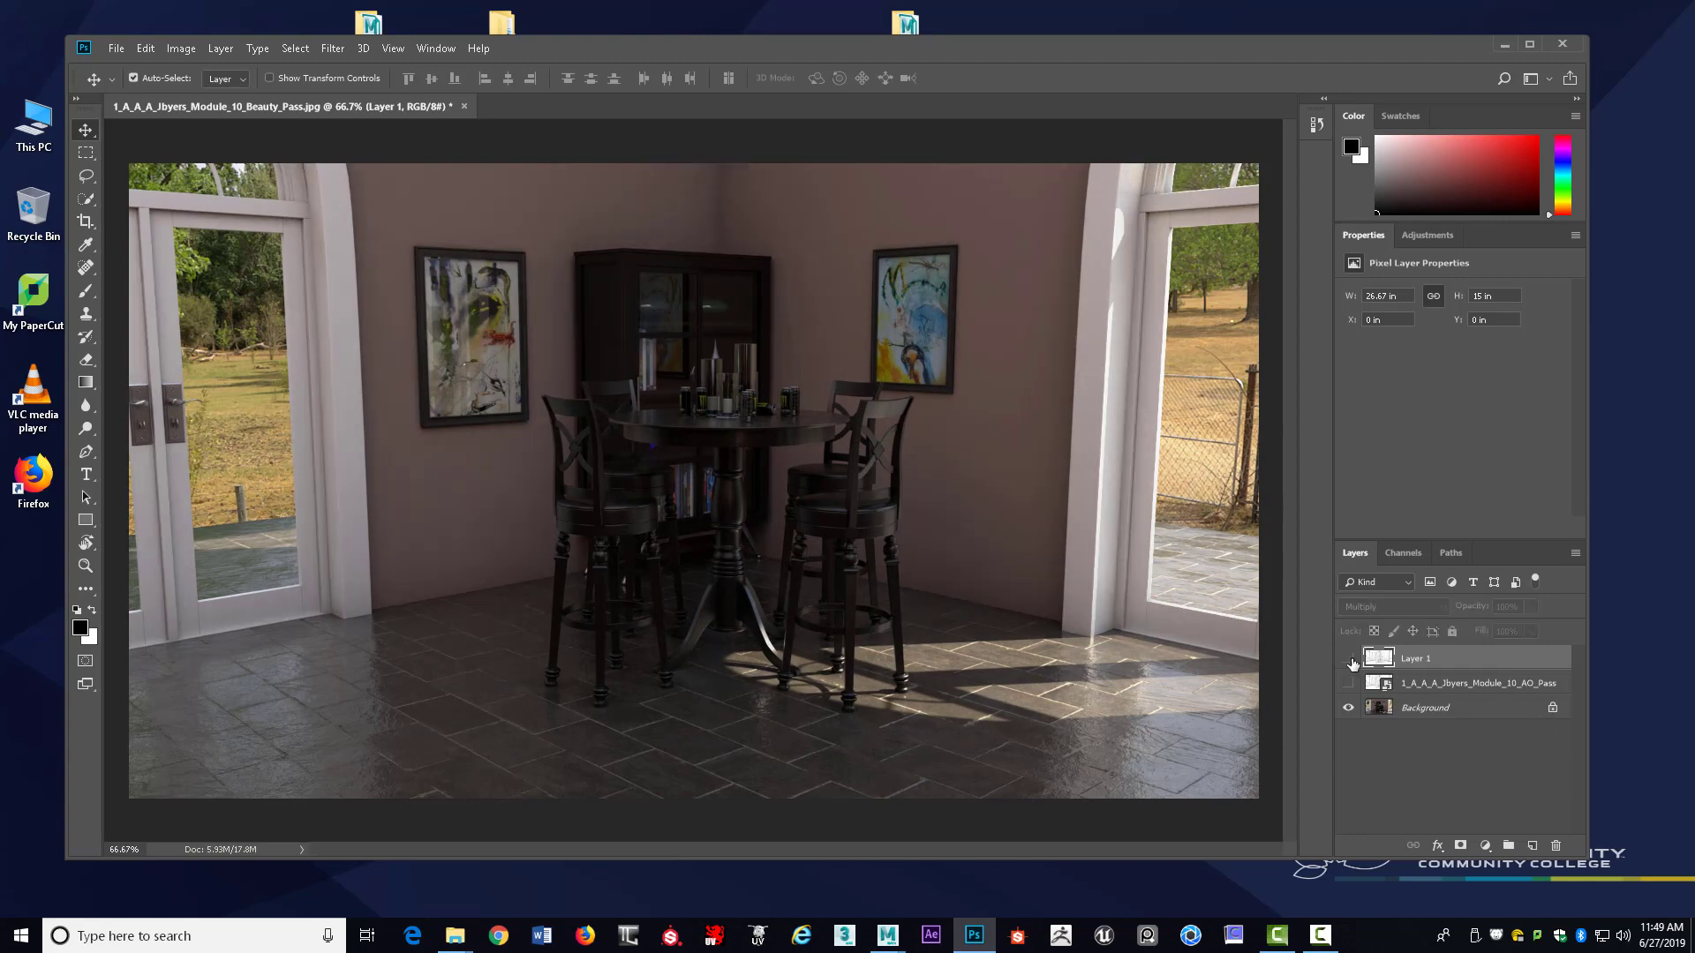
{"action": "left_click", "coordinate": [1349, 659]}
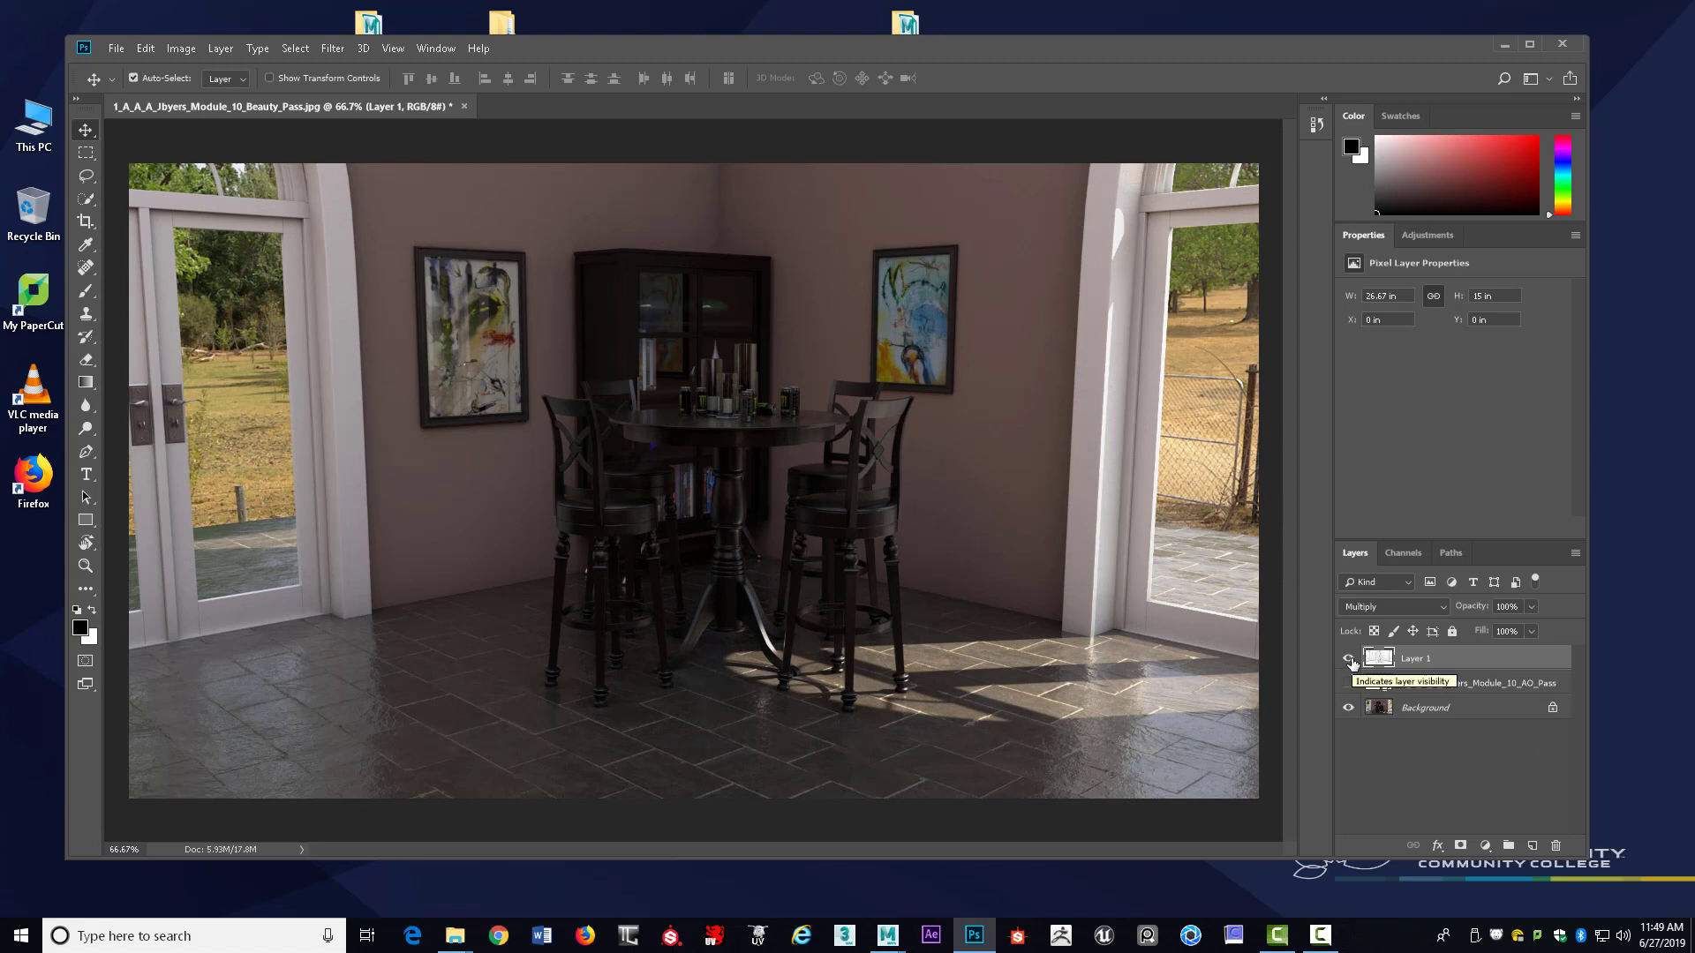
{"action": "left_click", "coordinate": [1349, 660]}
{"action": "left_click", "coordinate": [1348, 660]}
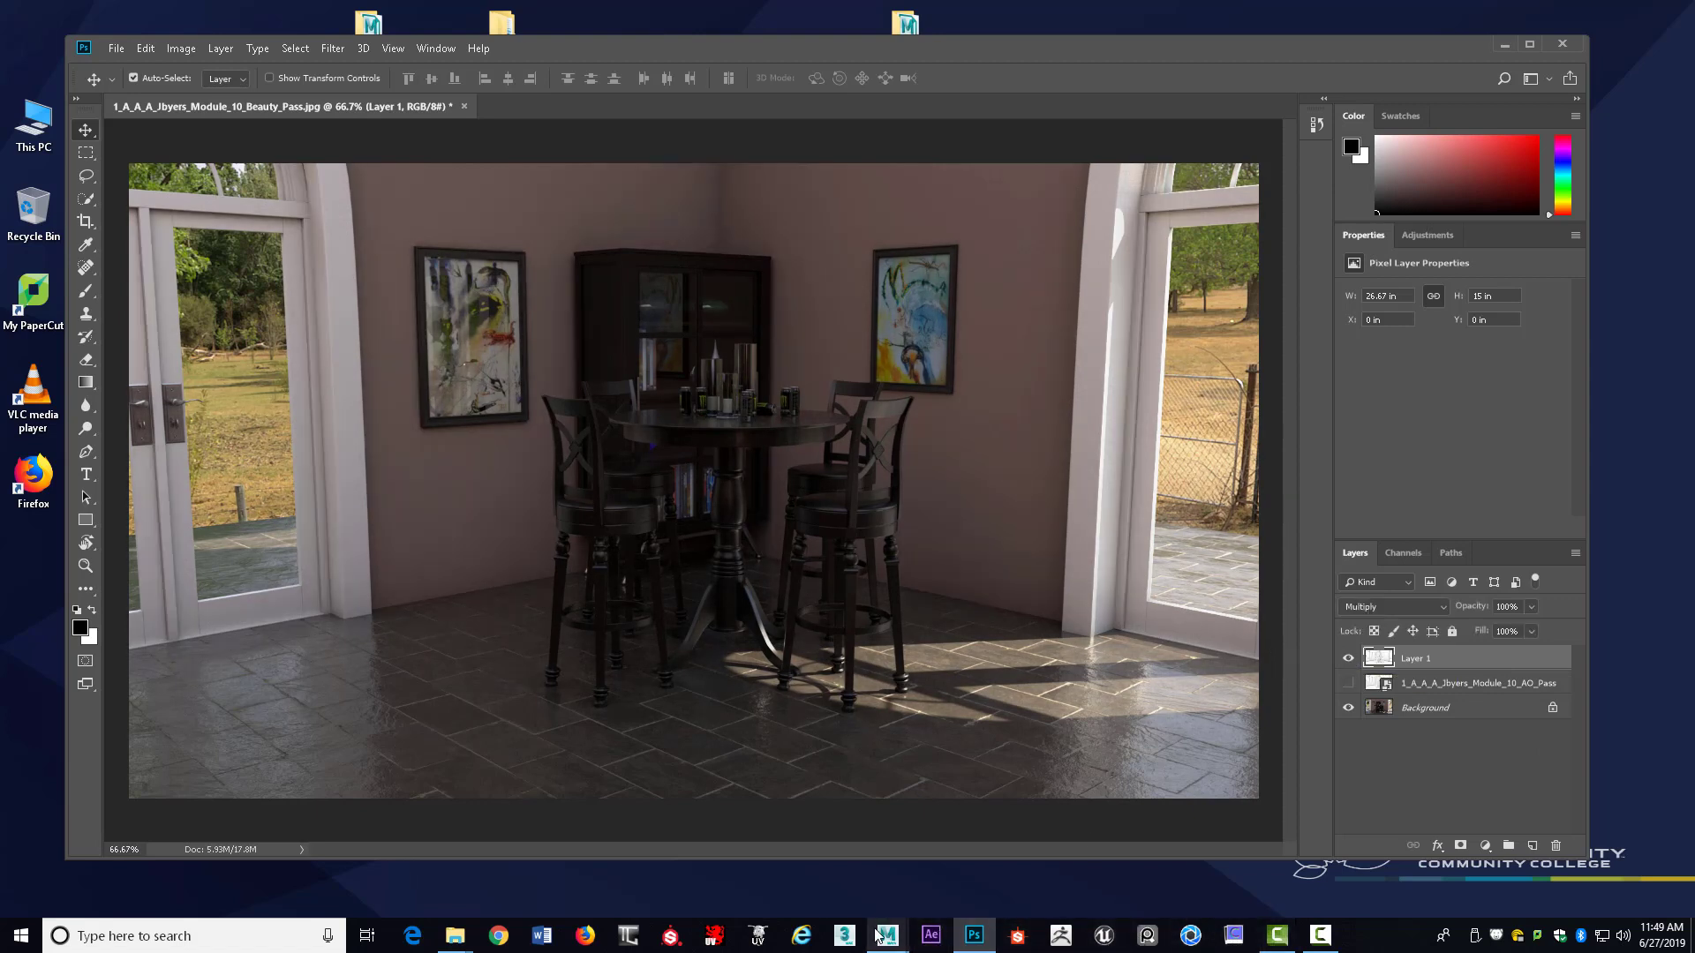
Switch to Maya and dismiss the Render View and Render Settings windows to return to the living room scene
{"action": "mouse_move", "coordinate": [887, 935]}
{"action": "left_click", "coordinate": [965, 863]}
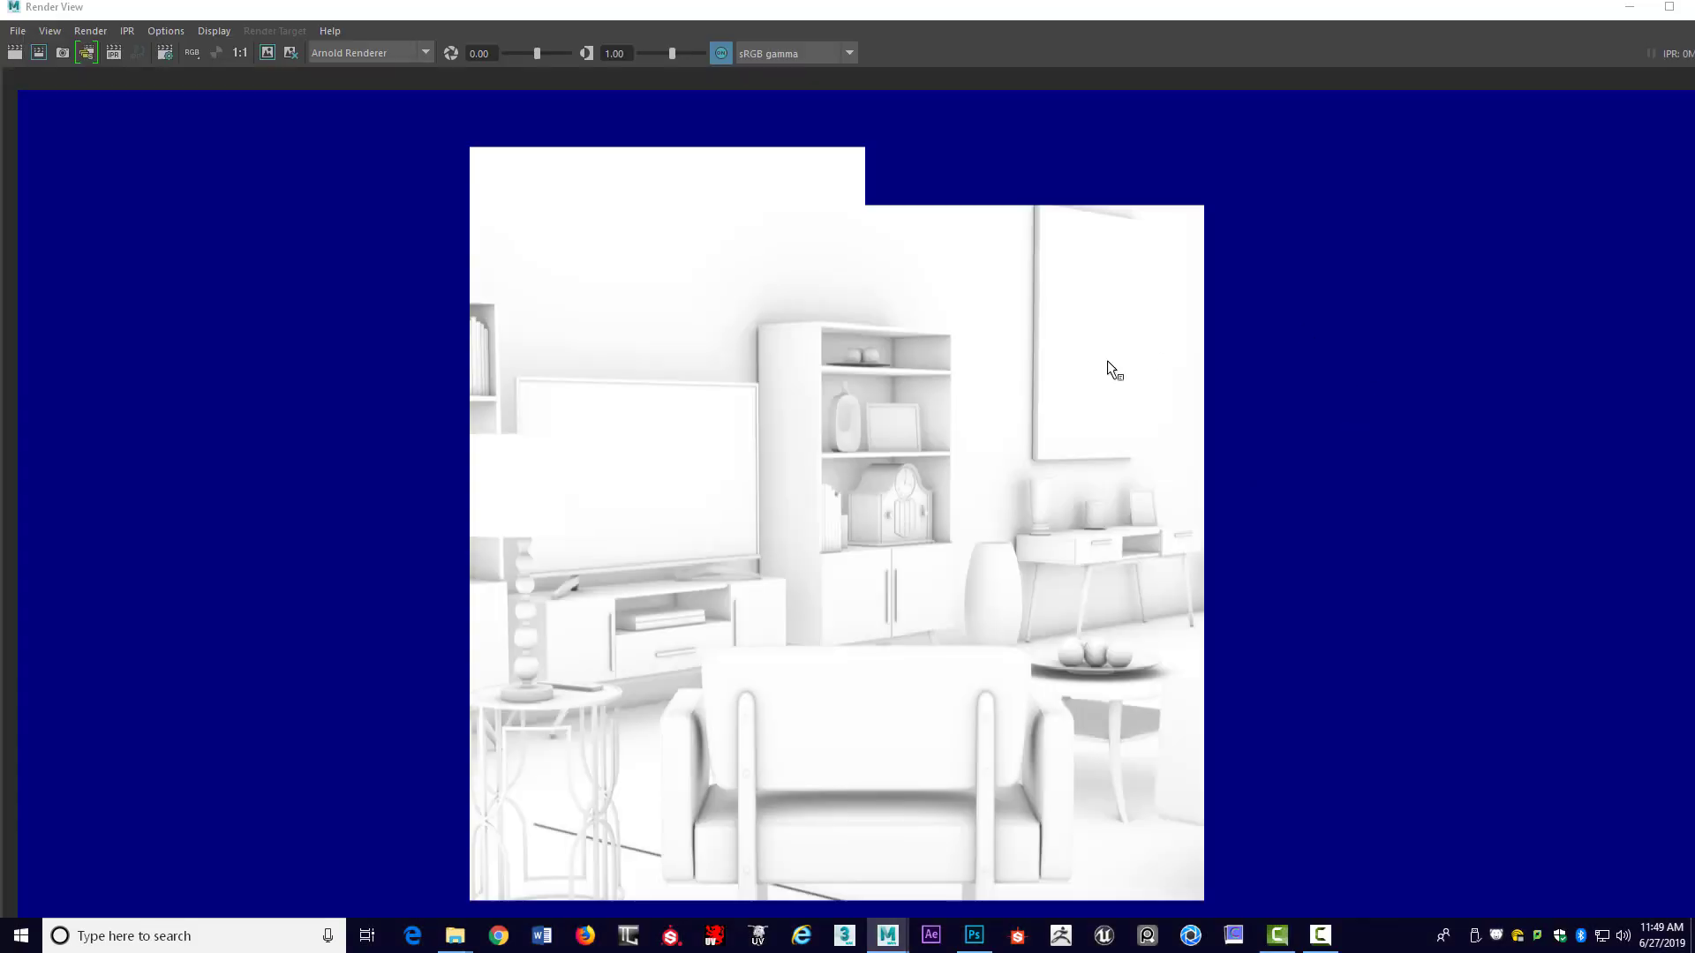
{"action": "left_click", "coordinate": [1668, 7]}
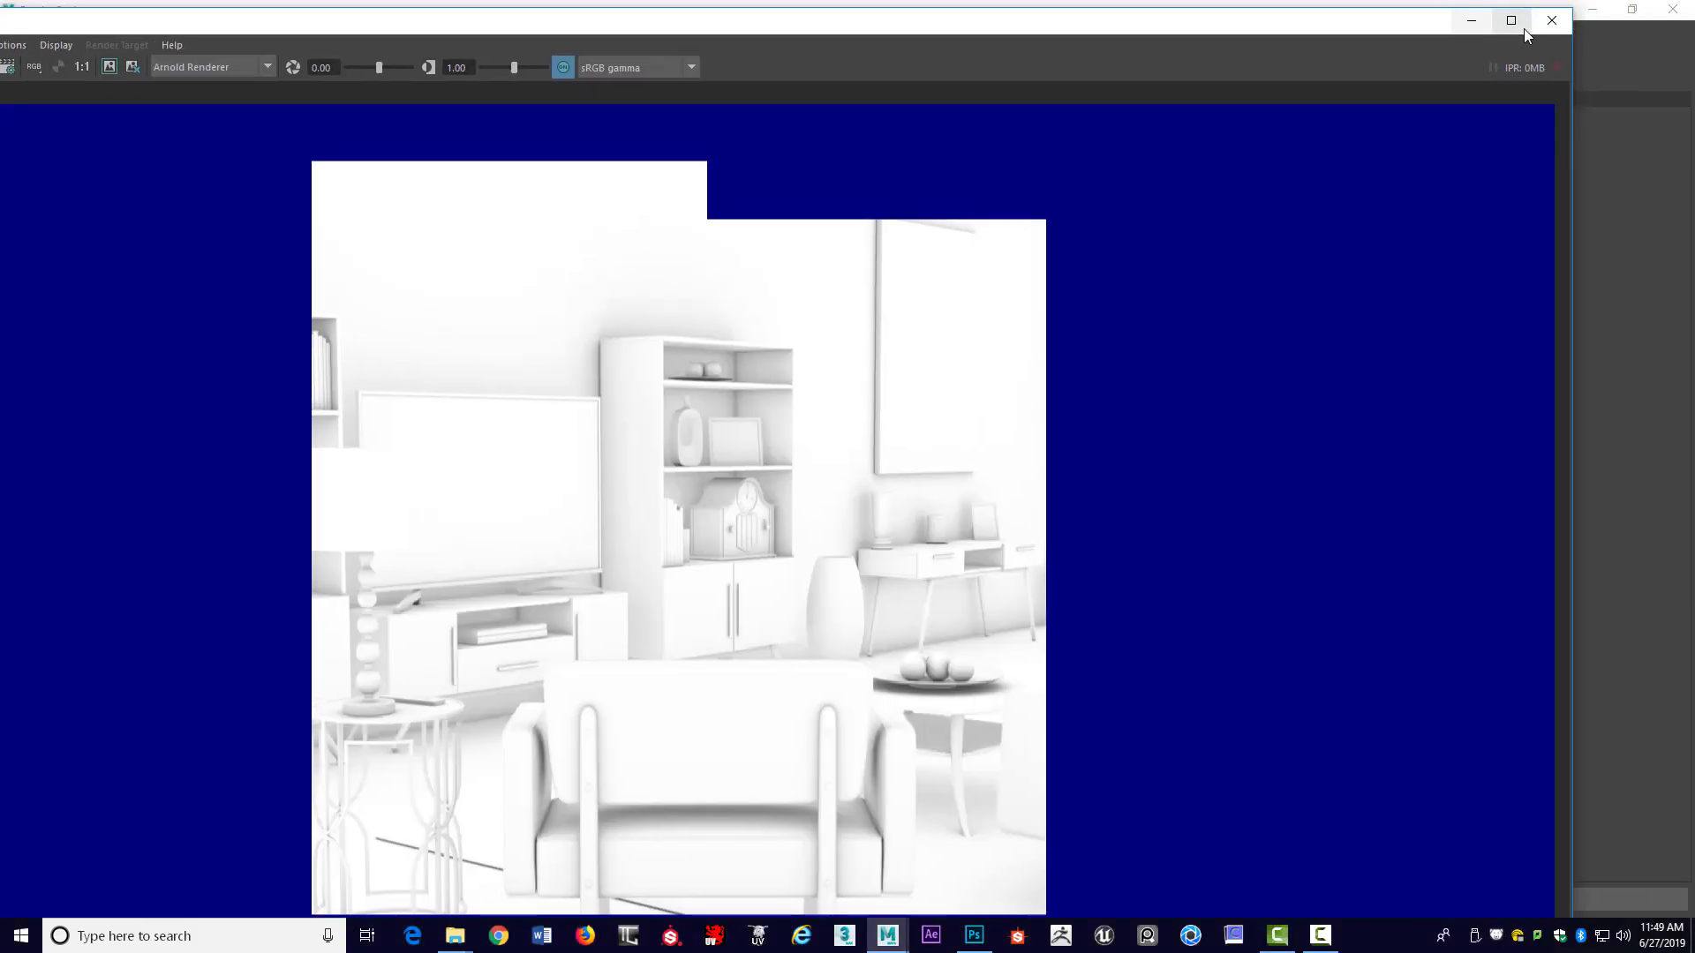
{"action": "left_click", "coordinate": [1536, 33]}
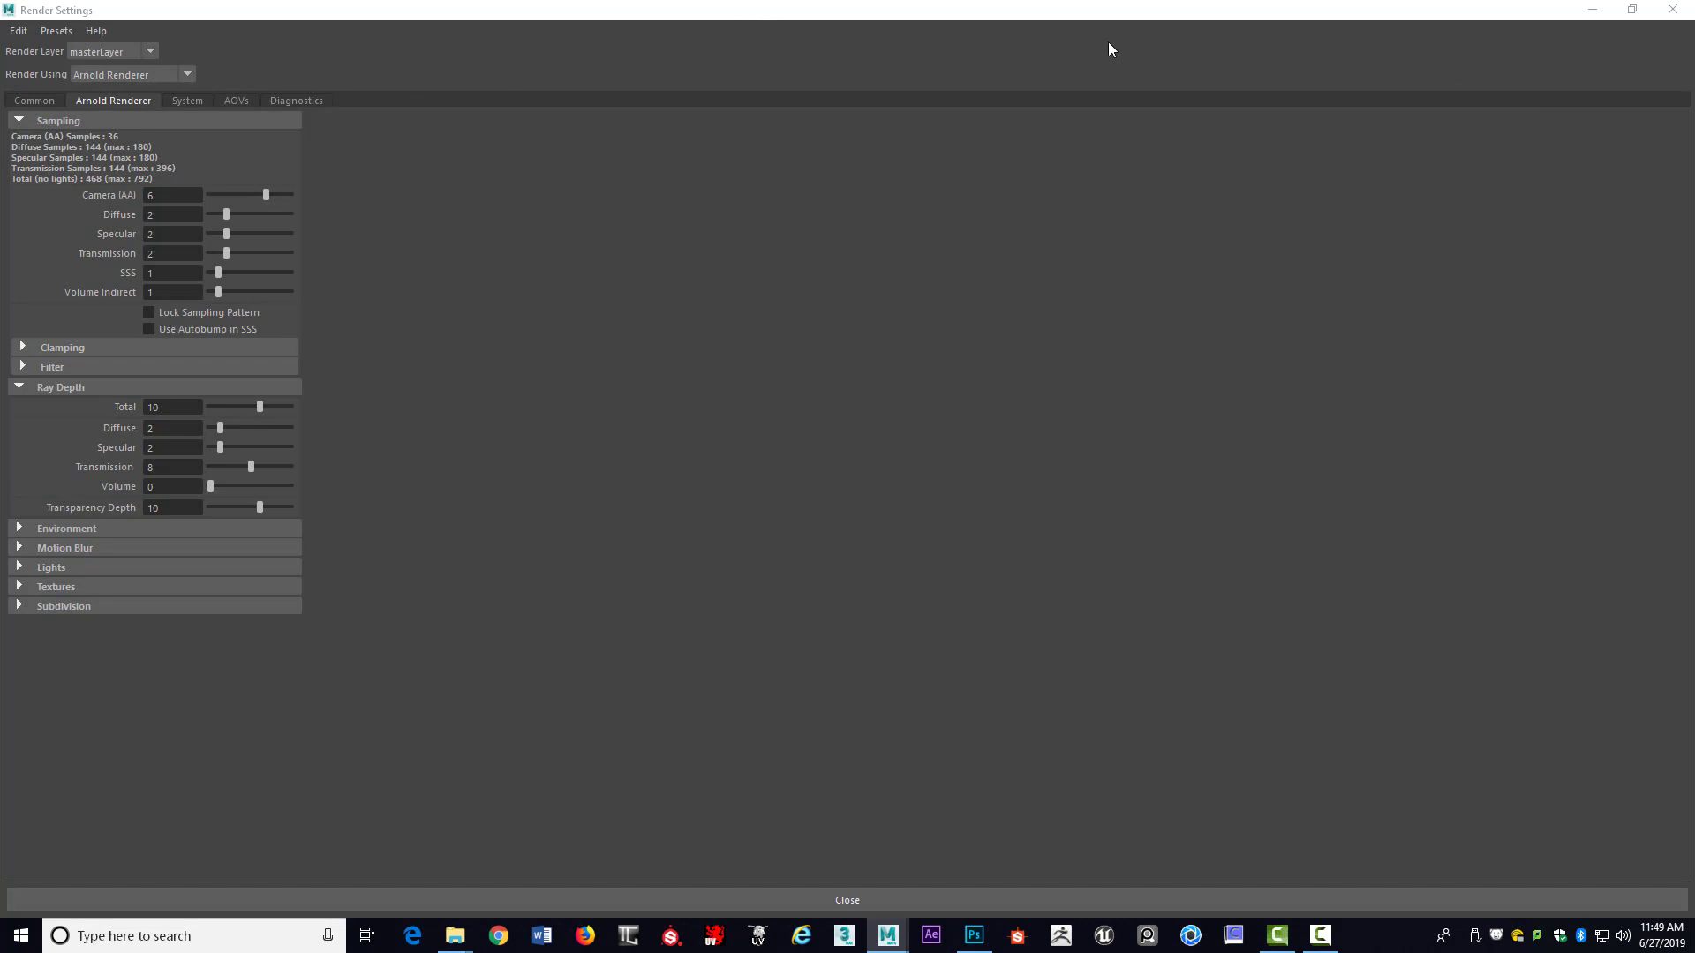
{"action": "left_click", "coordinate": [1672, 9]}
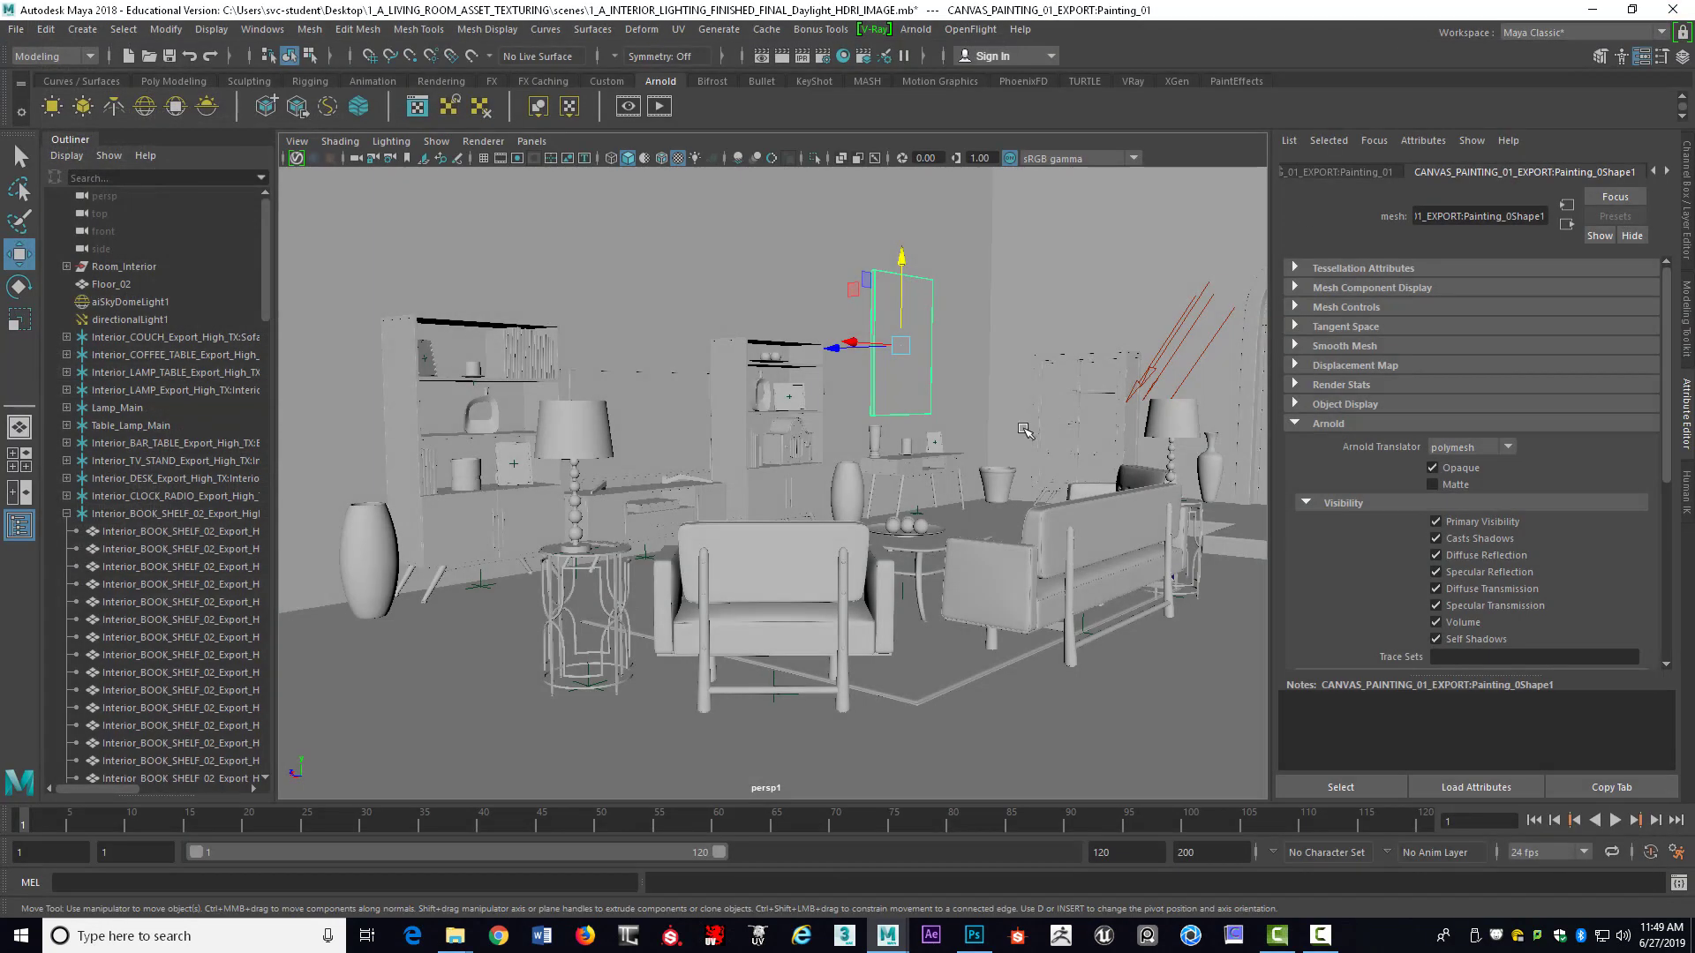
Select the room's walls and examine the Samples, Spread and Falloff attributes of their aiAmbientOcclusion1 shader
{"action": "left_click", "coordinate": [1008, 225]}
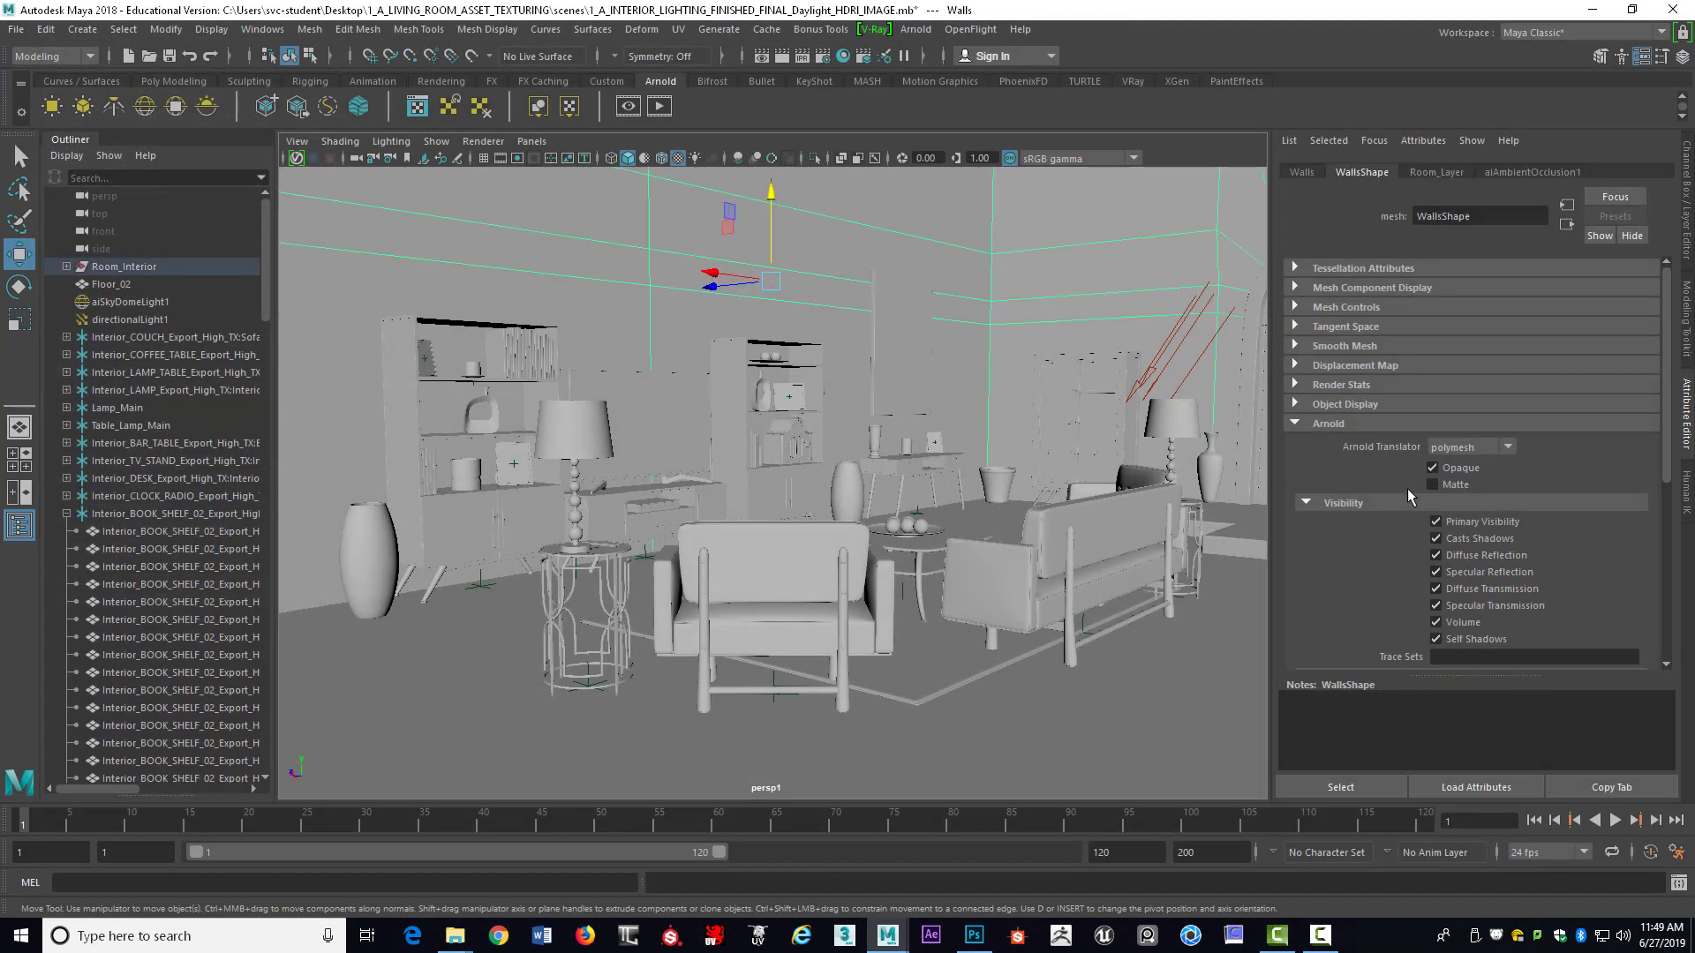
{"action": "left_click", "coordinate": [1520, 173]}
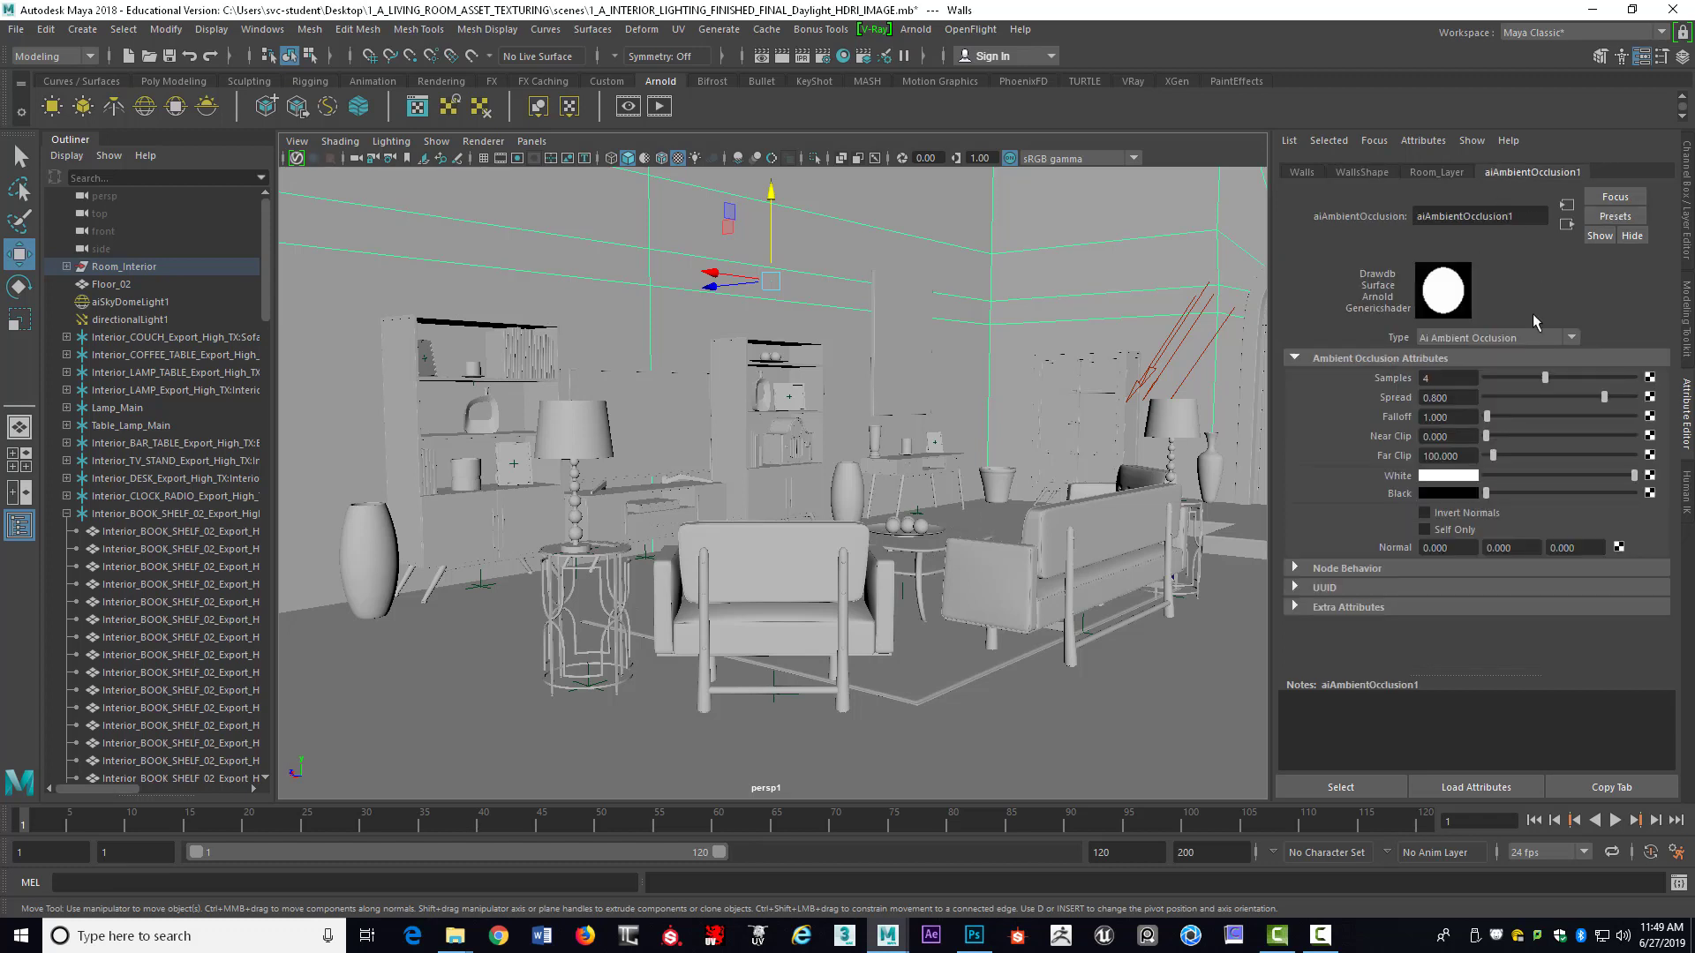
{"action": "left_click", "coordinate": [1443, 379]}
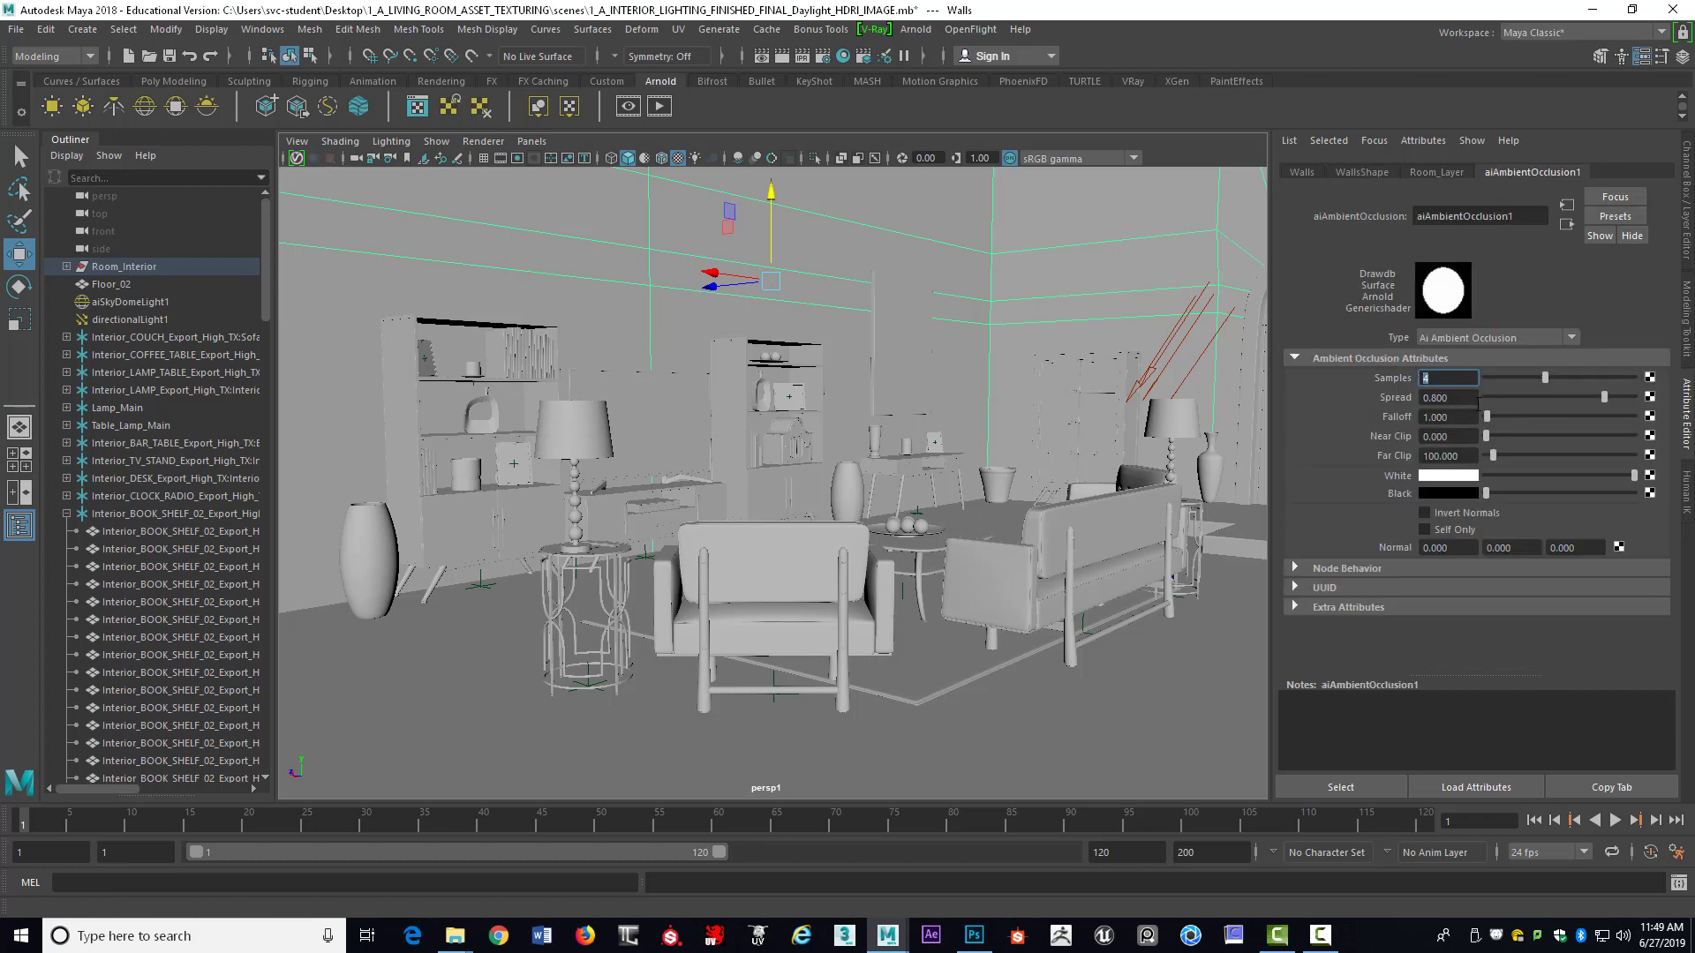
{"action": "key", "text": "Tab"}
{"action": "key", "text": "Tab"}
{"action": "key", "text": "shift+Tab"}
{"action": "key", "text": "shift+Tab"}
{"action": "key", "text": "Tab"}
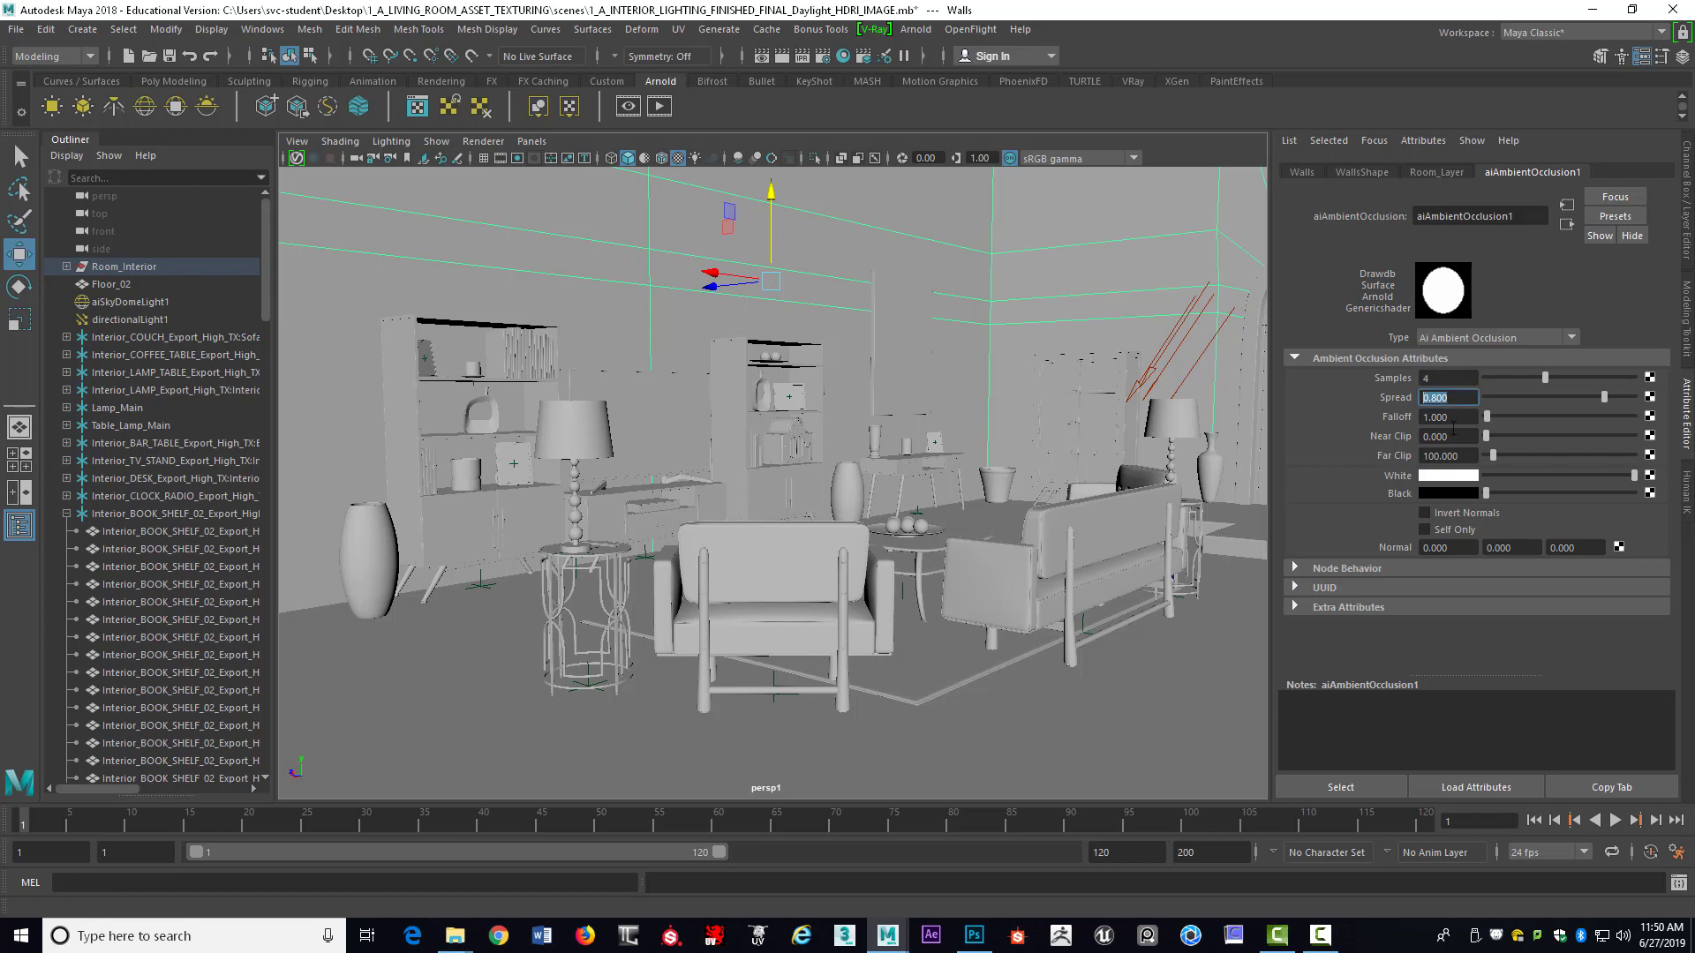
{"action": "key", "text": "Tab"}
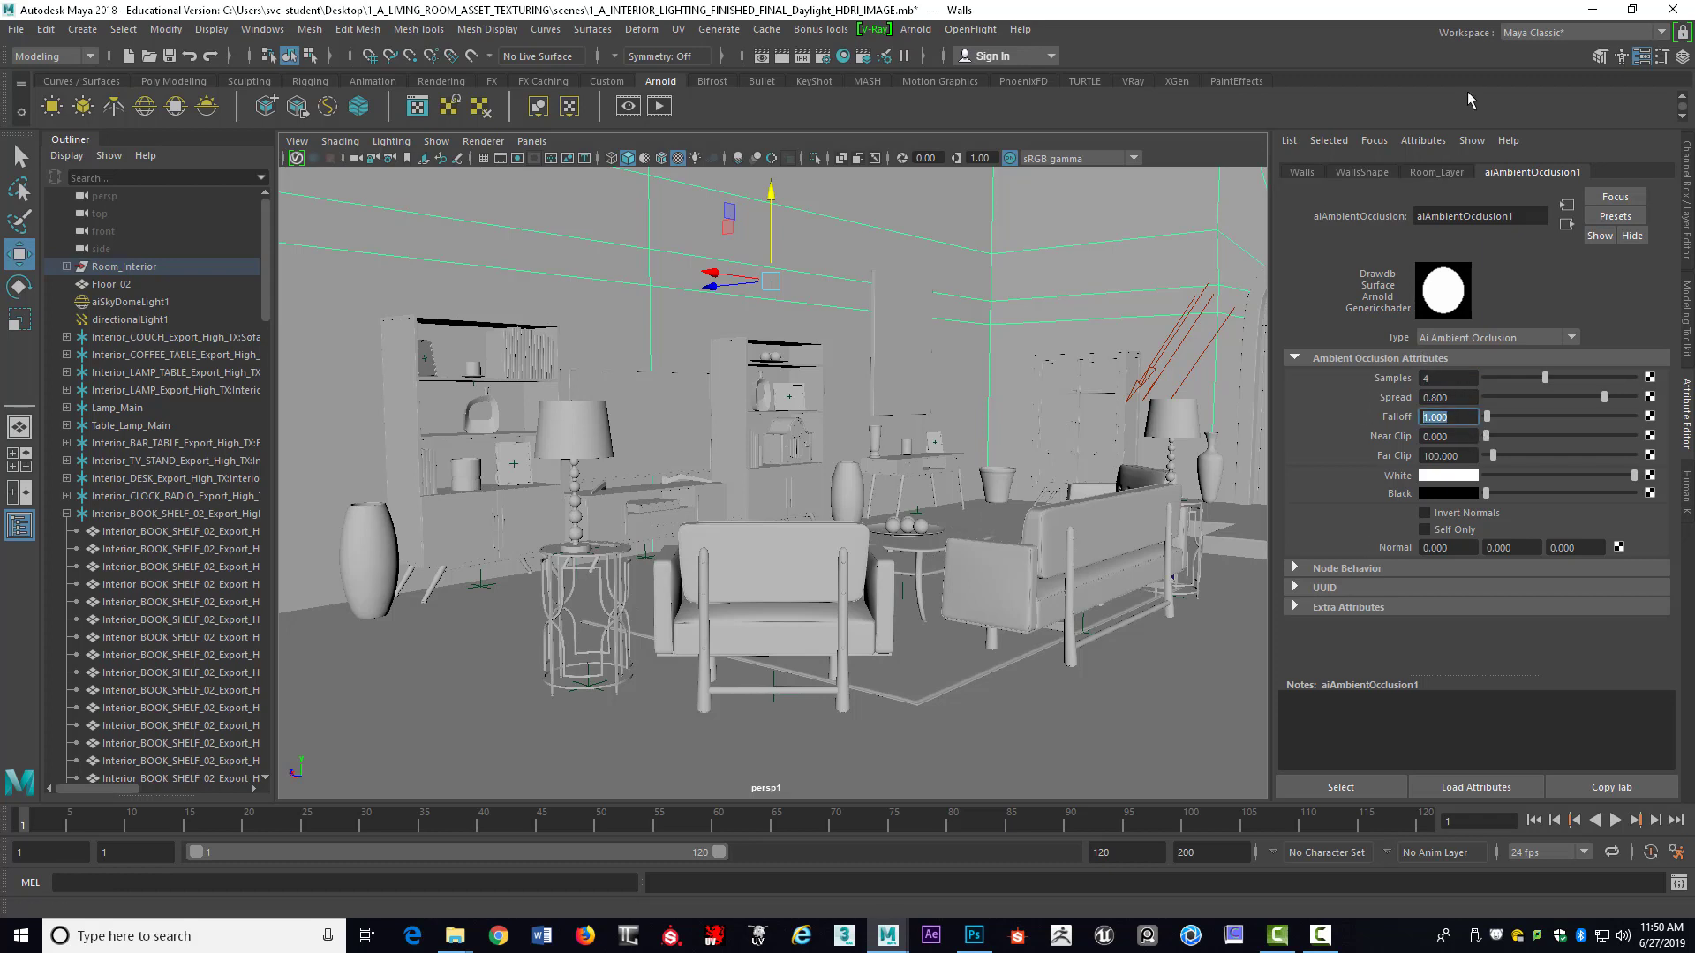